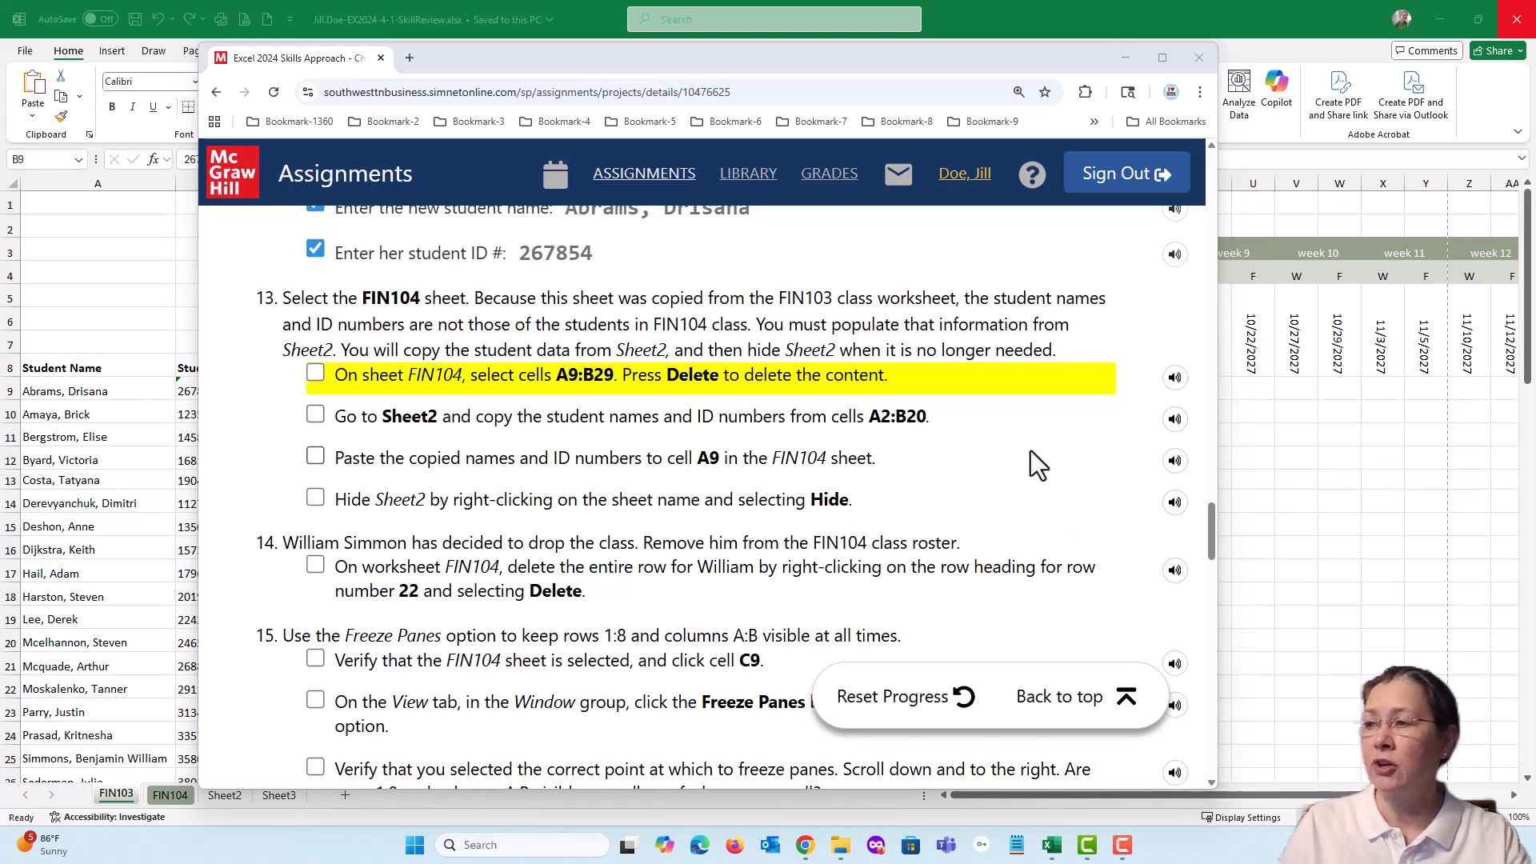
# Compare the student rosters on the FIN103 and FIN104 sheets in Excel and review the item 13 instructions in the browser
pyautogui.click(759, 61)
pyautogui.moveTo(758, 60); pyautogui.dragTo(1535, 104)
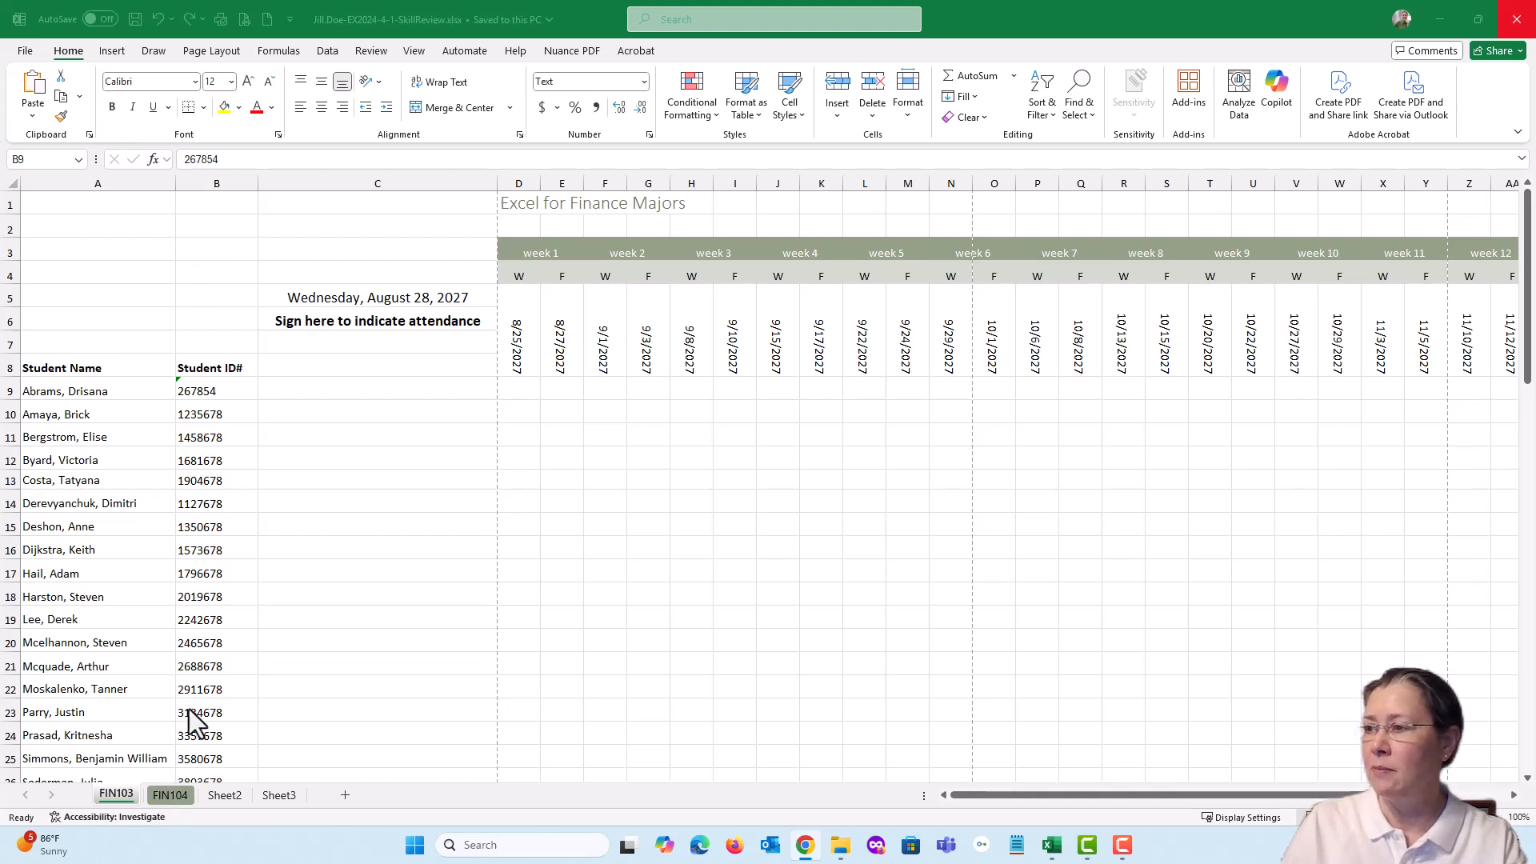
pyautogui.click(165, 794)
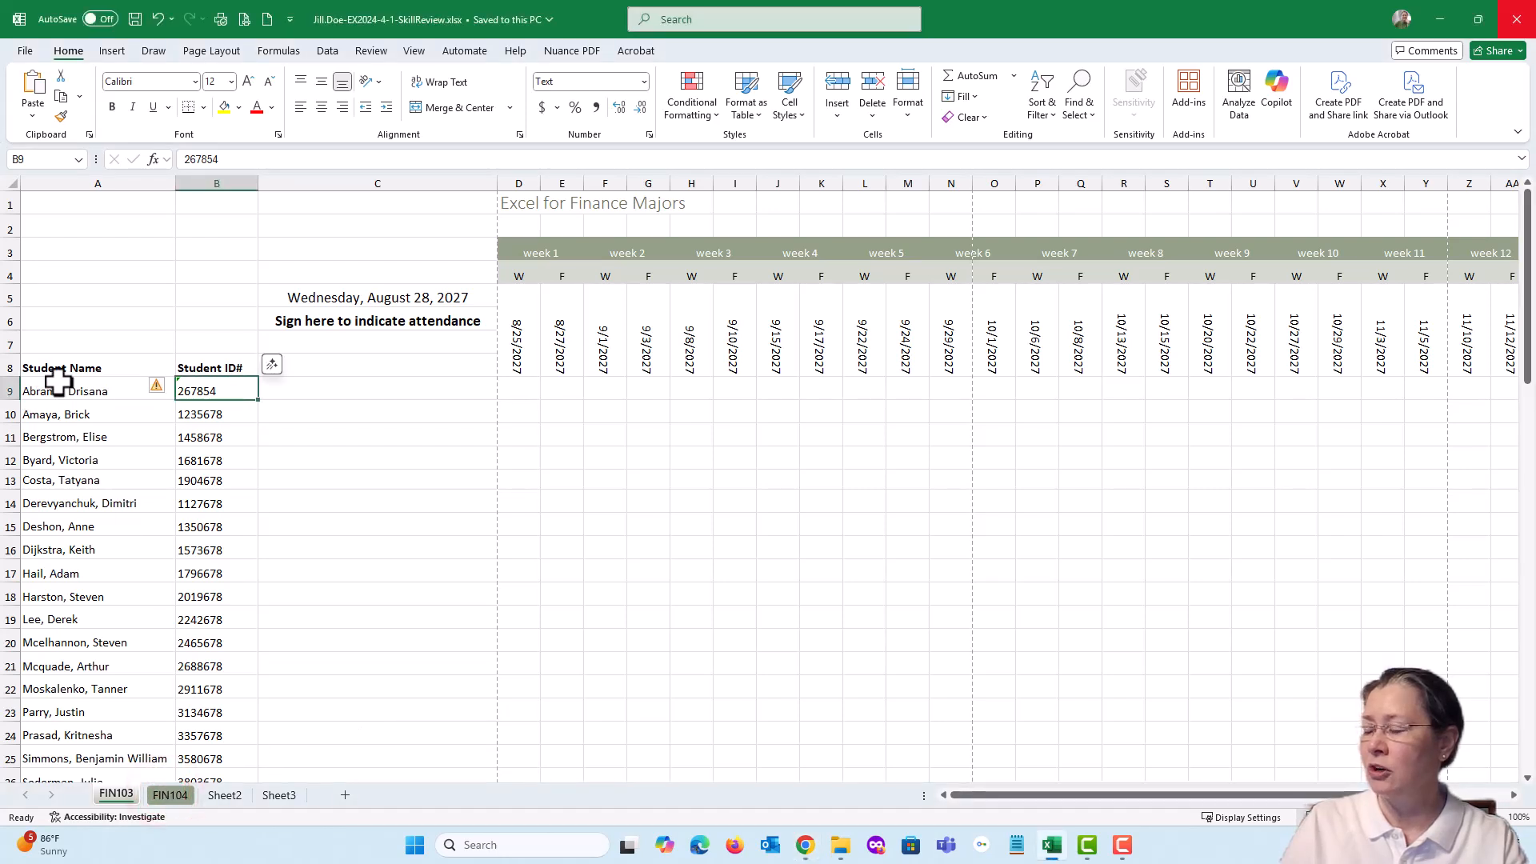
pyautogui.click(172, 794)
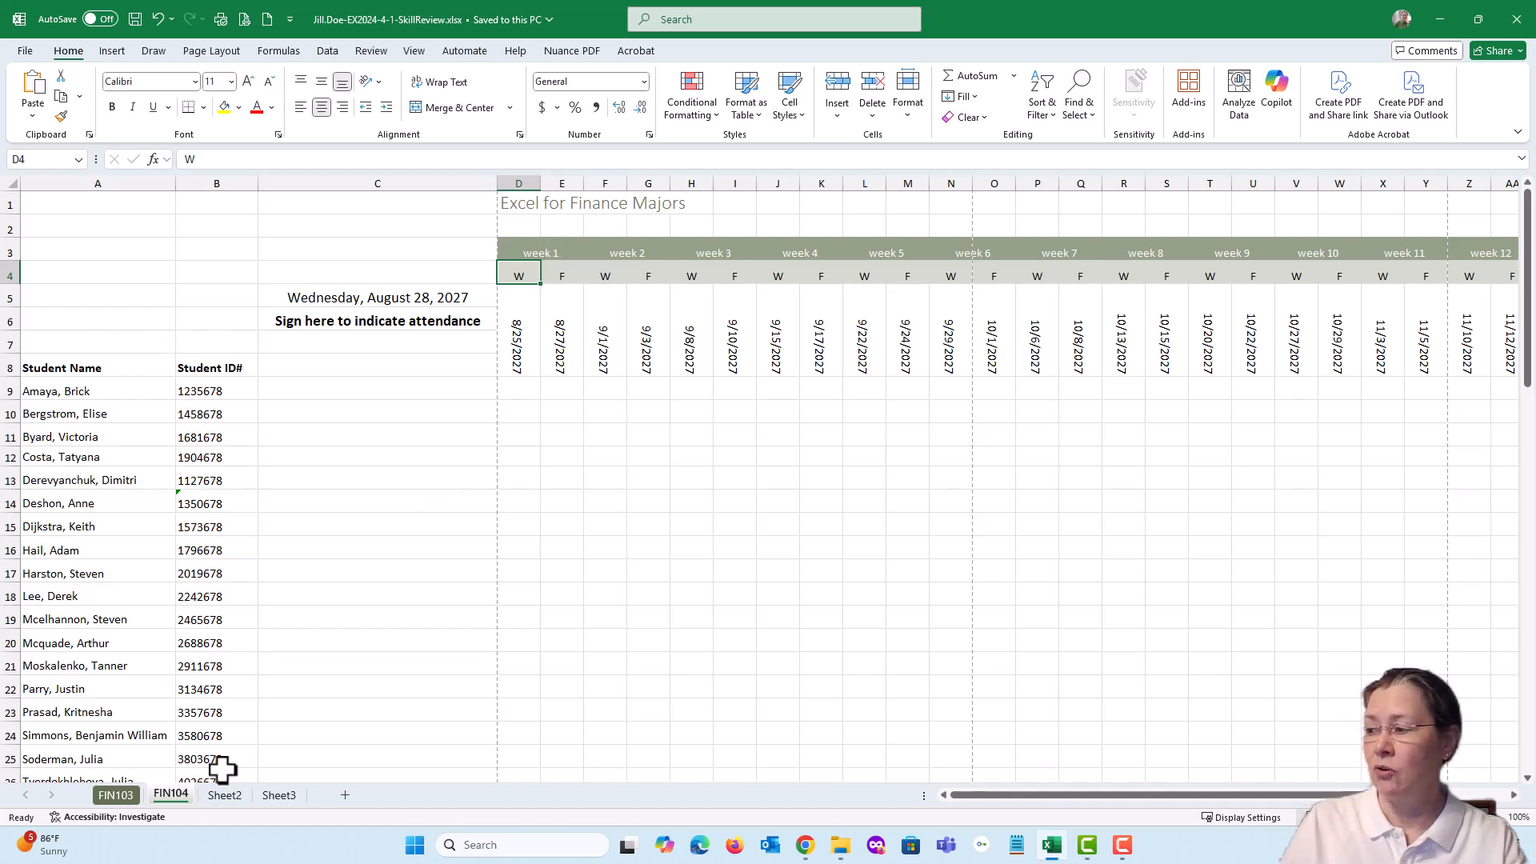
pyautogui.click(115, 794)
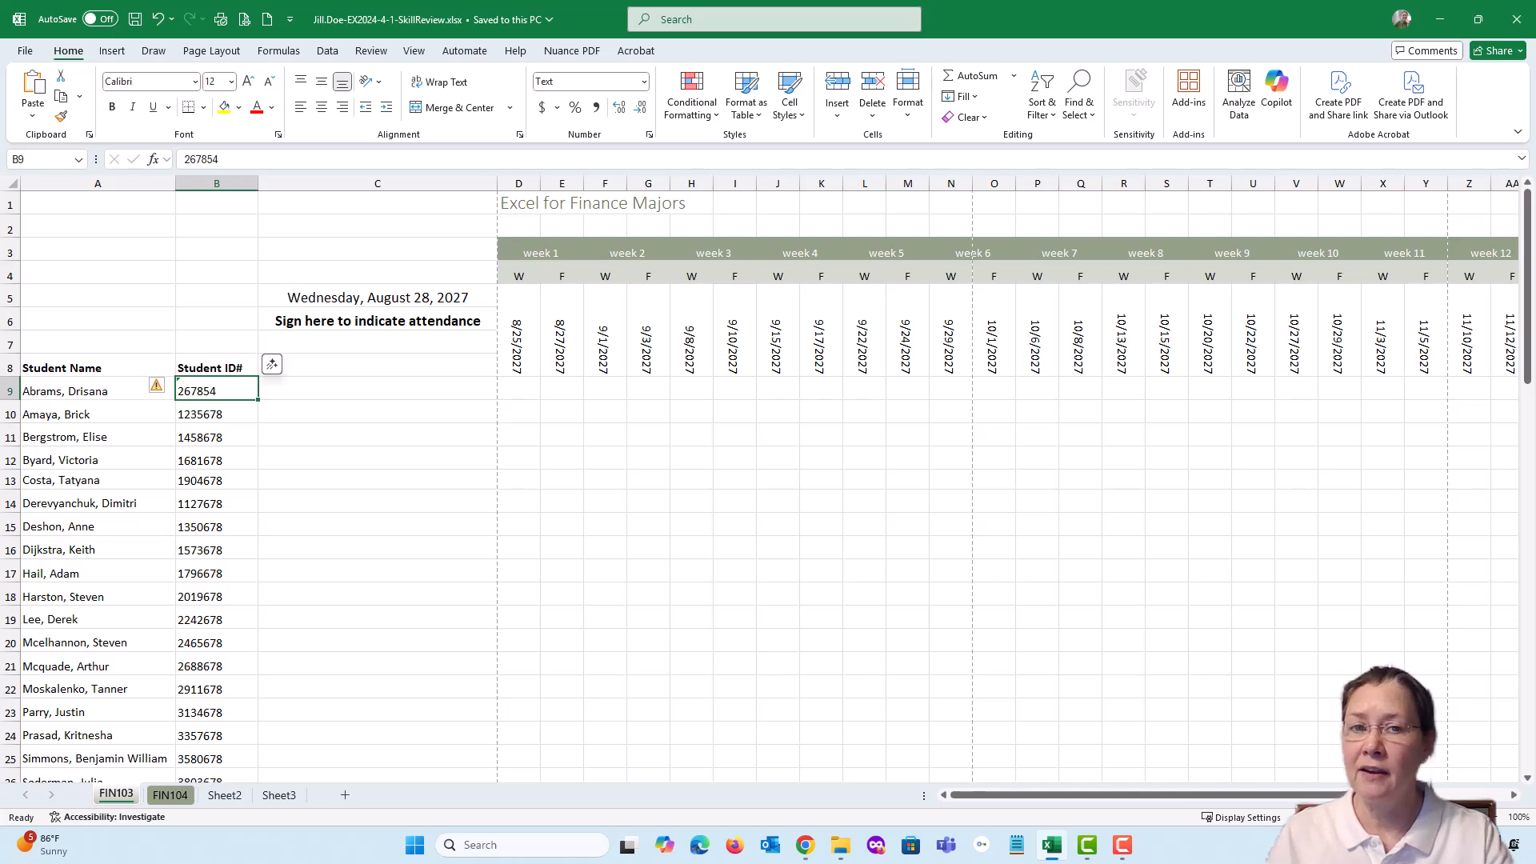
pyautogui.moveTo(1535, 76); pyautogui.dragTo(888, 72)
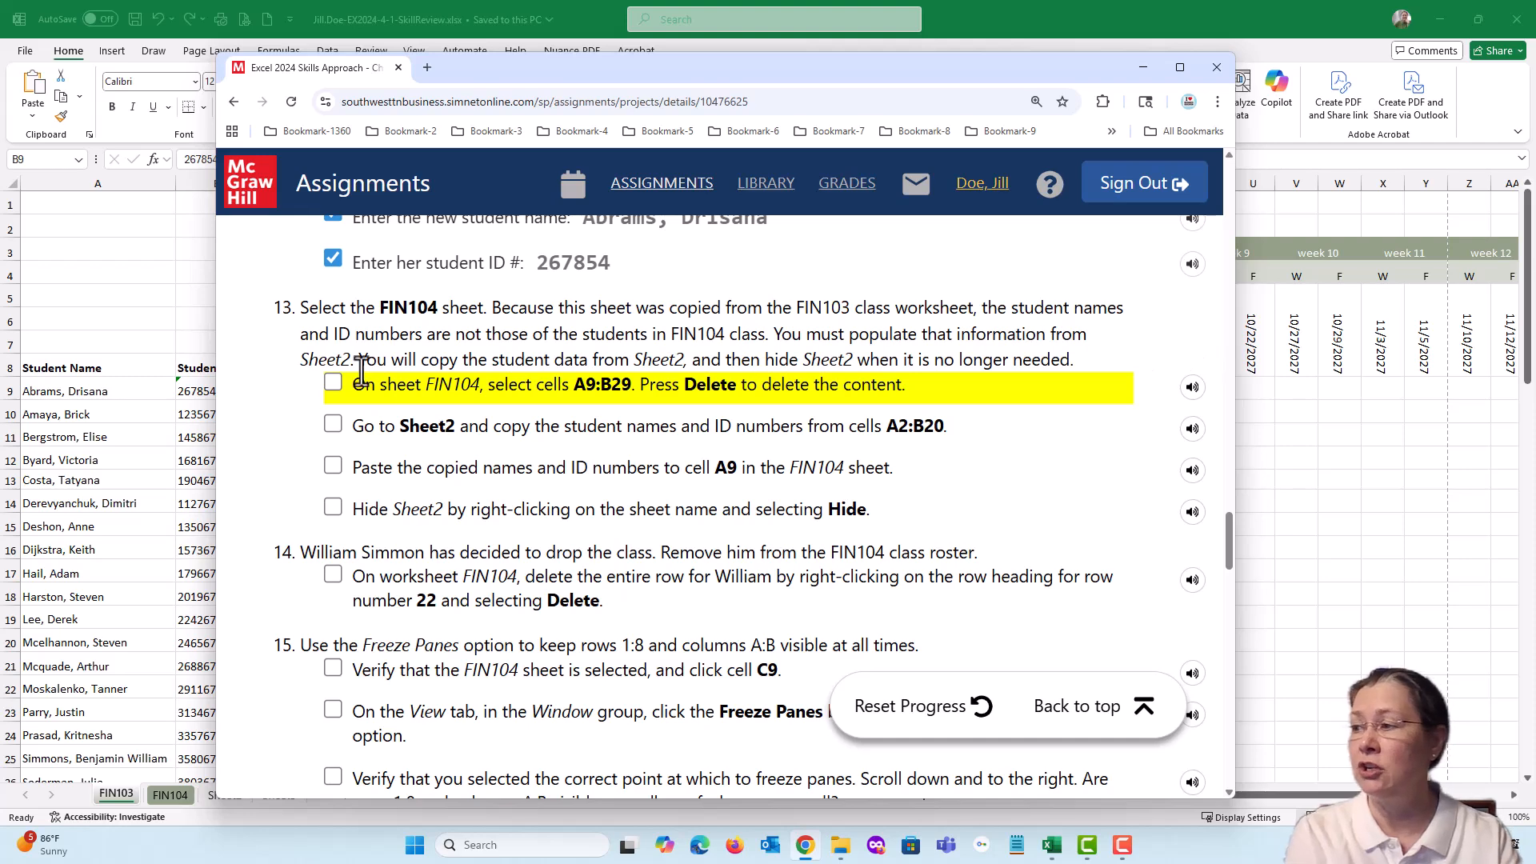
pyautogui.moveTo(559, 74); pyautogui.dragTo(563, 55)
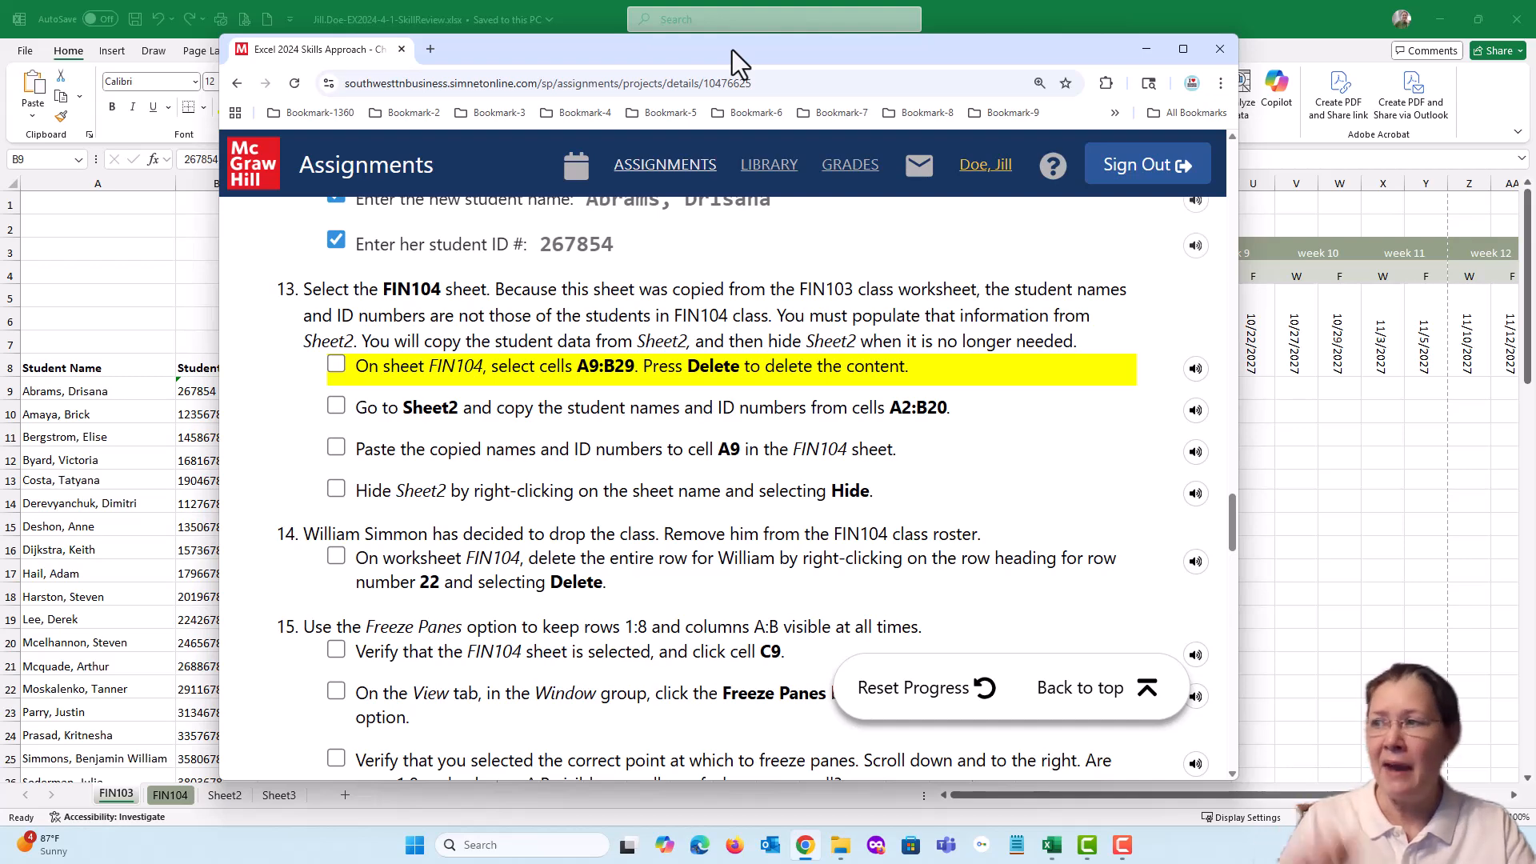
# Return to the Excel workbook and clear the contents of cells A9:B29 on the FIN104 sheet
pyautogui.moveTo(732, 50); pyautogui.dragTo(1535, 104)
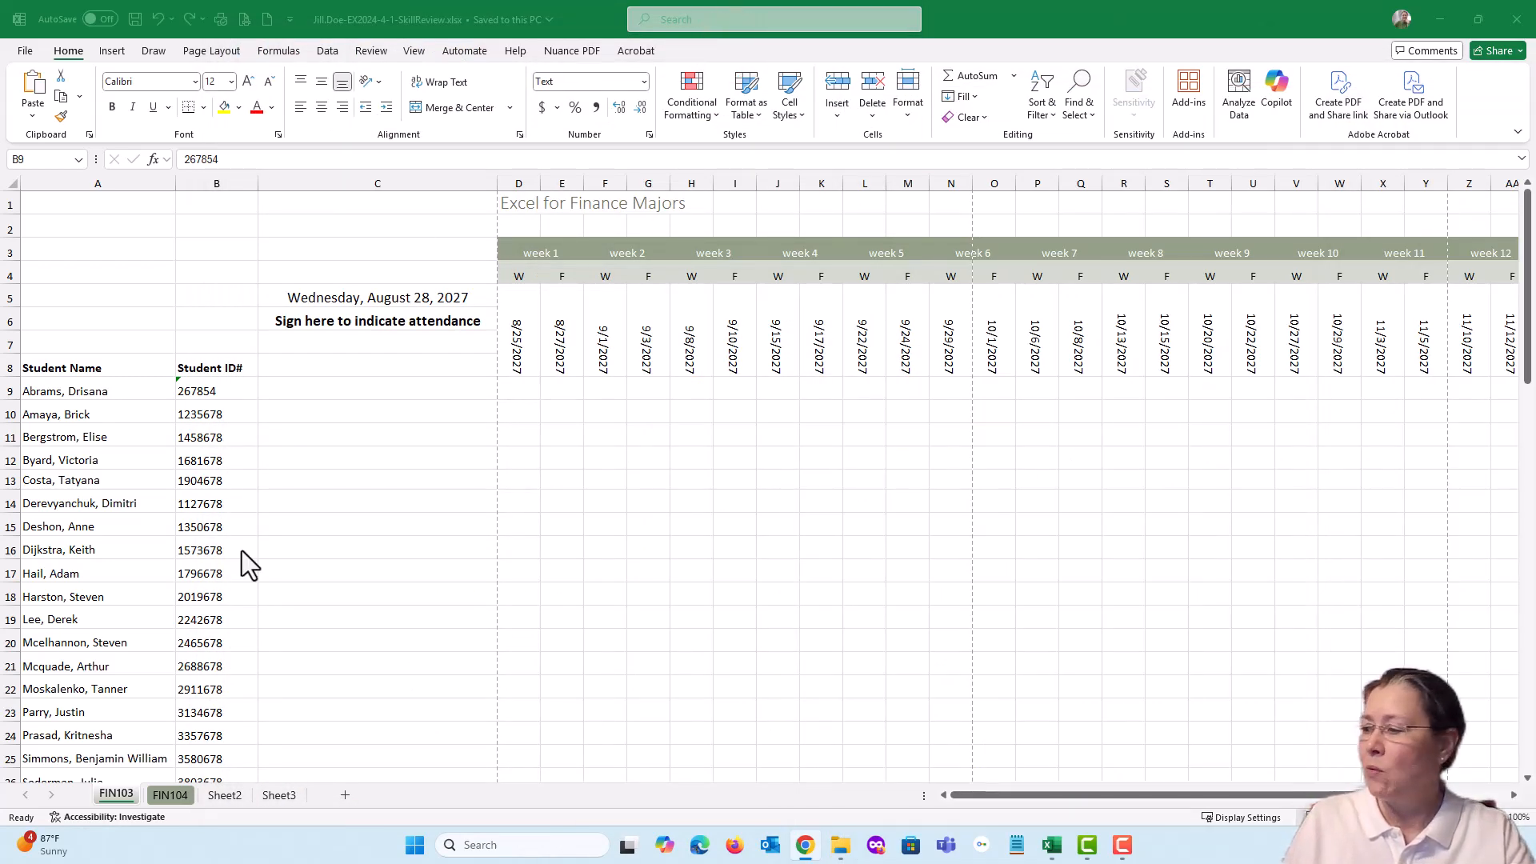
pyautogui.click(172, 796)
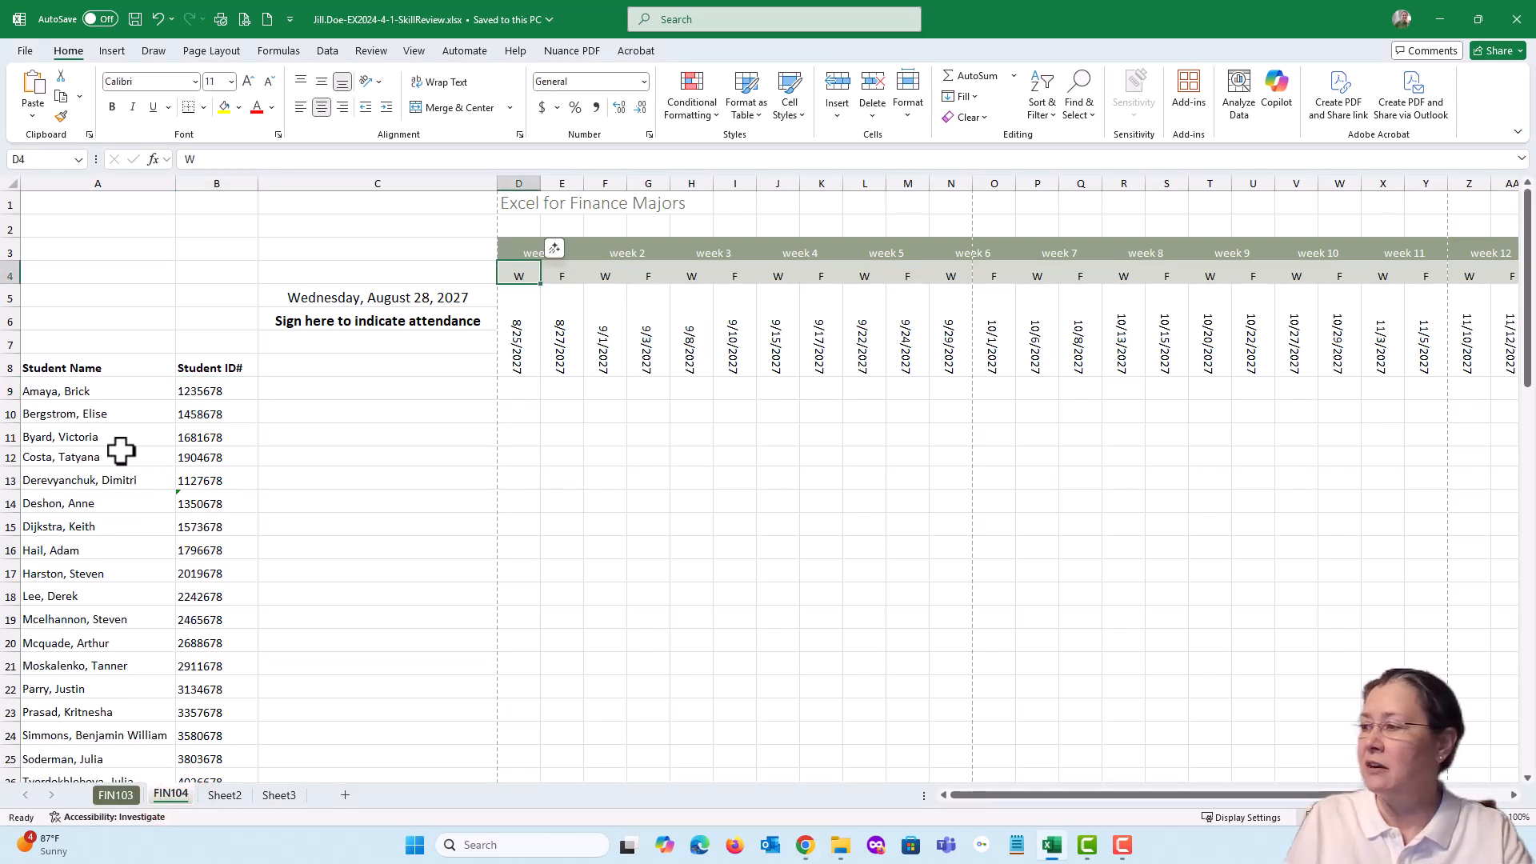
pyautogui.click(97, 391)
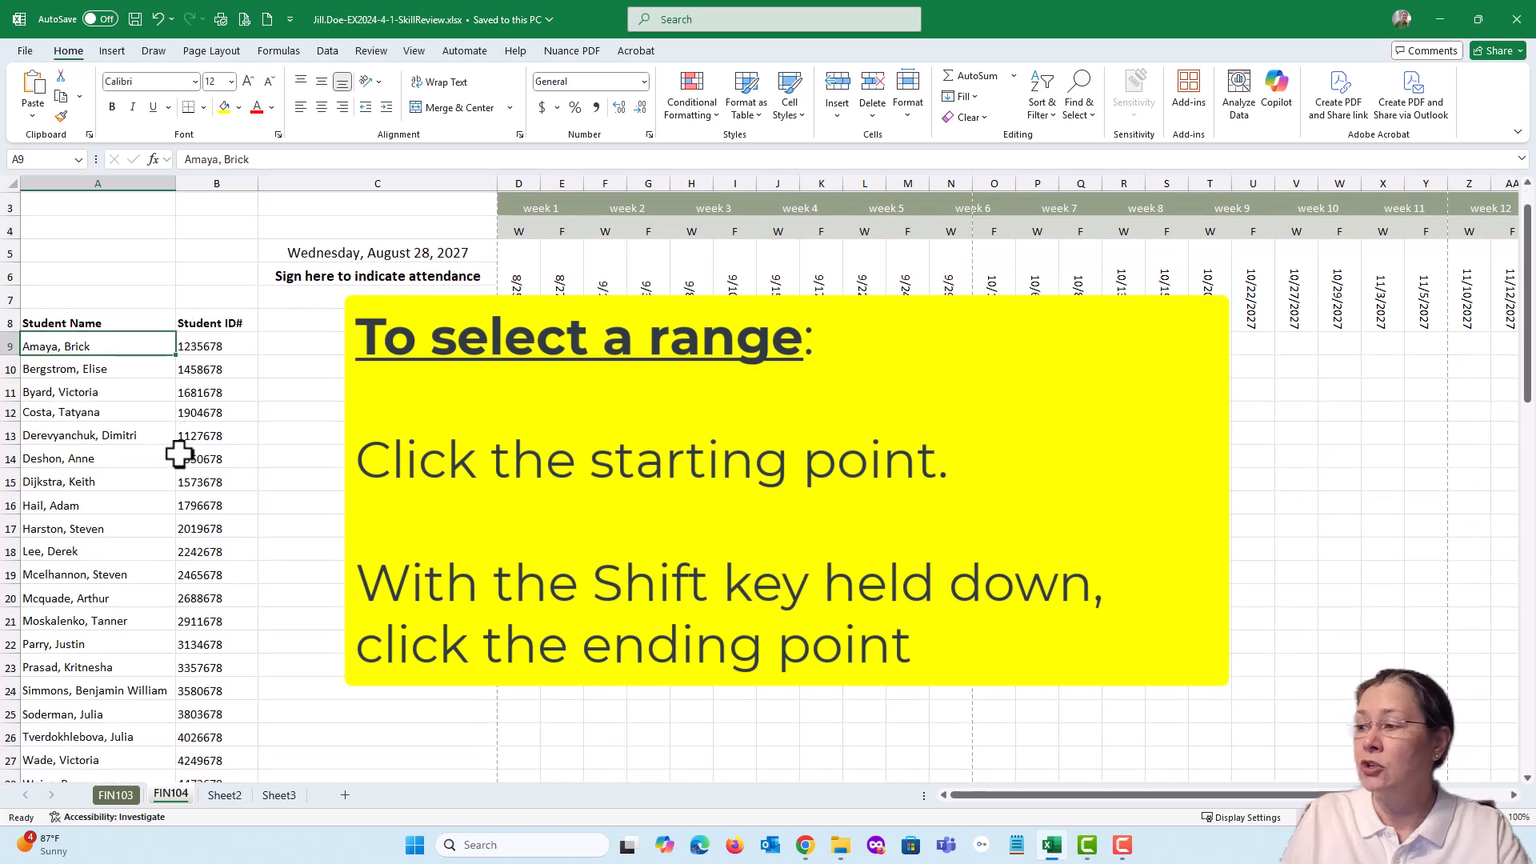
pyautogui.scroll(-3, 180, 455)
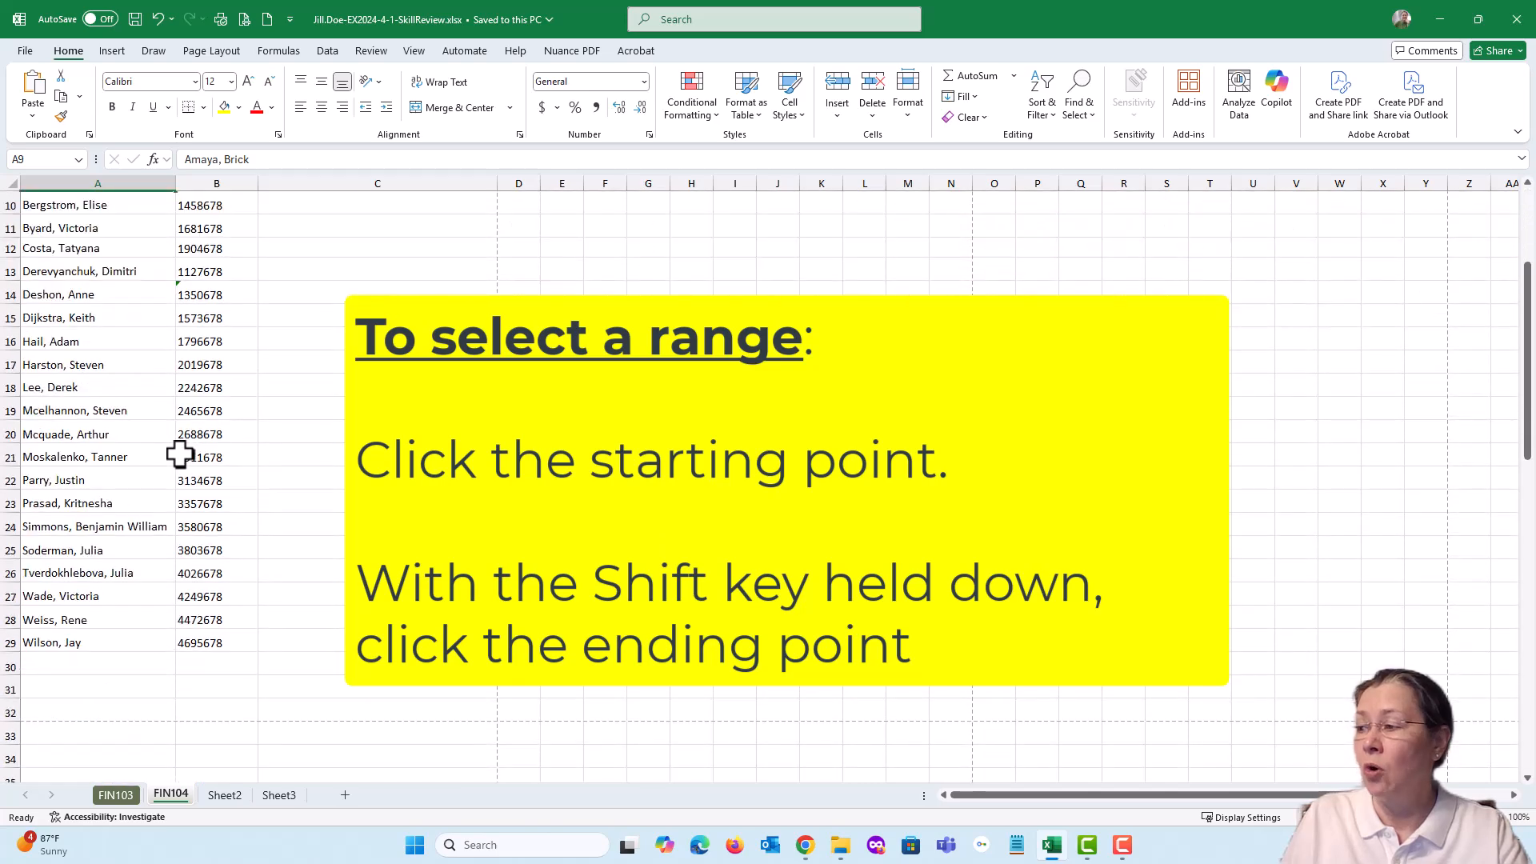
pyautogui.keyDown('shift'); pyautogui.click(209, 645); pyautogui.keyUp('shift')
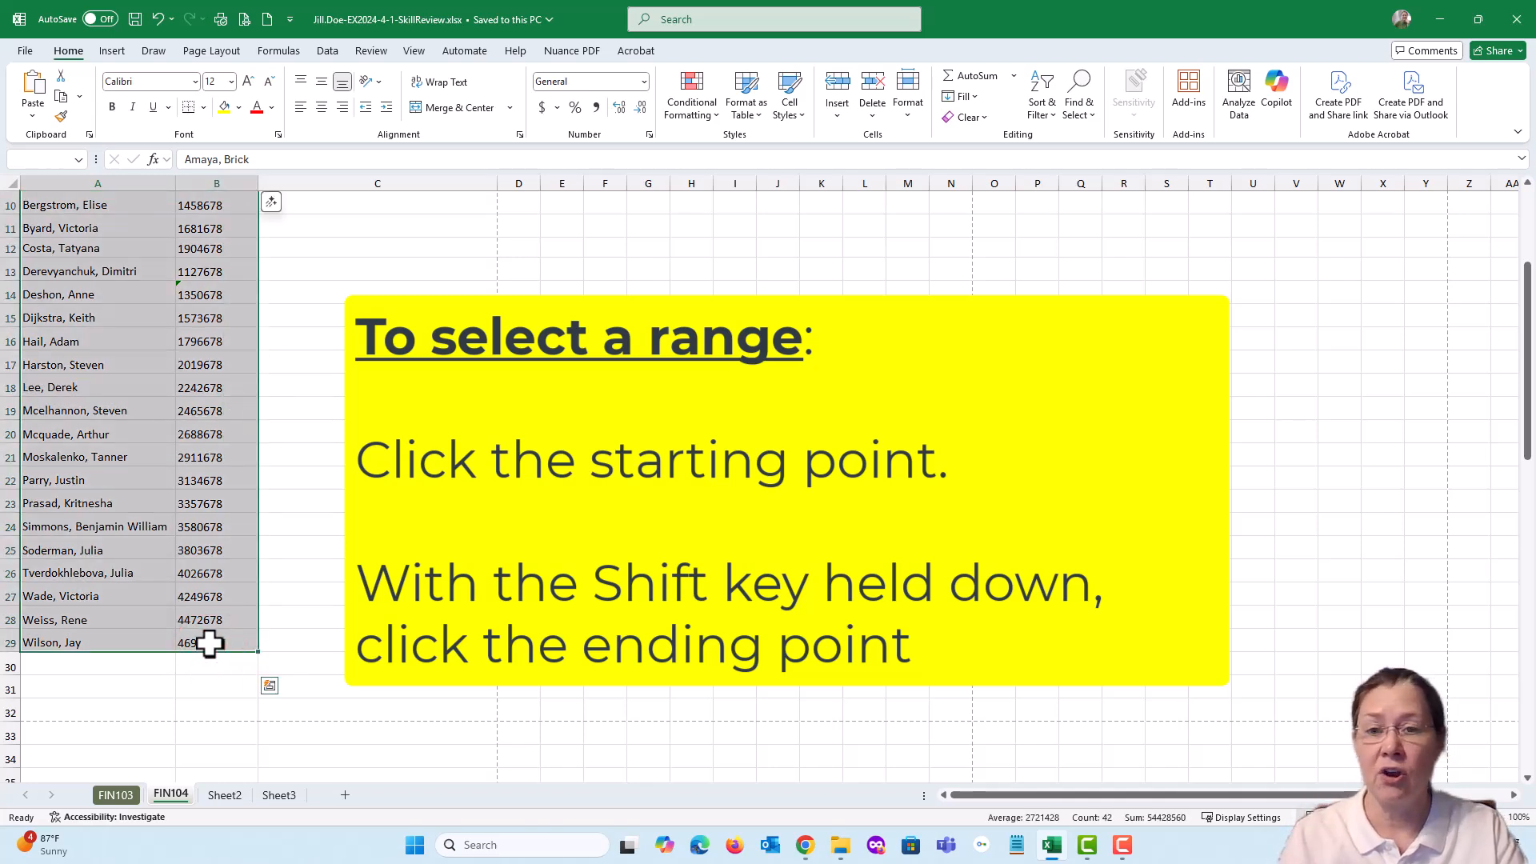
pyautogui.press('Delete')
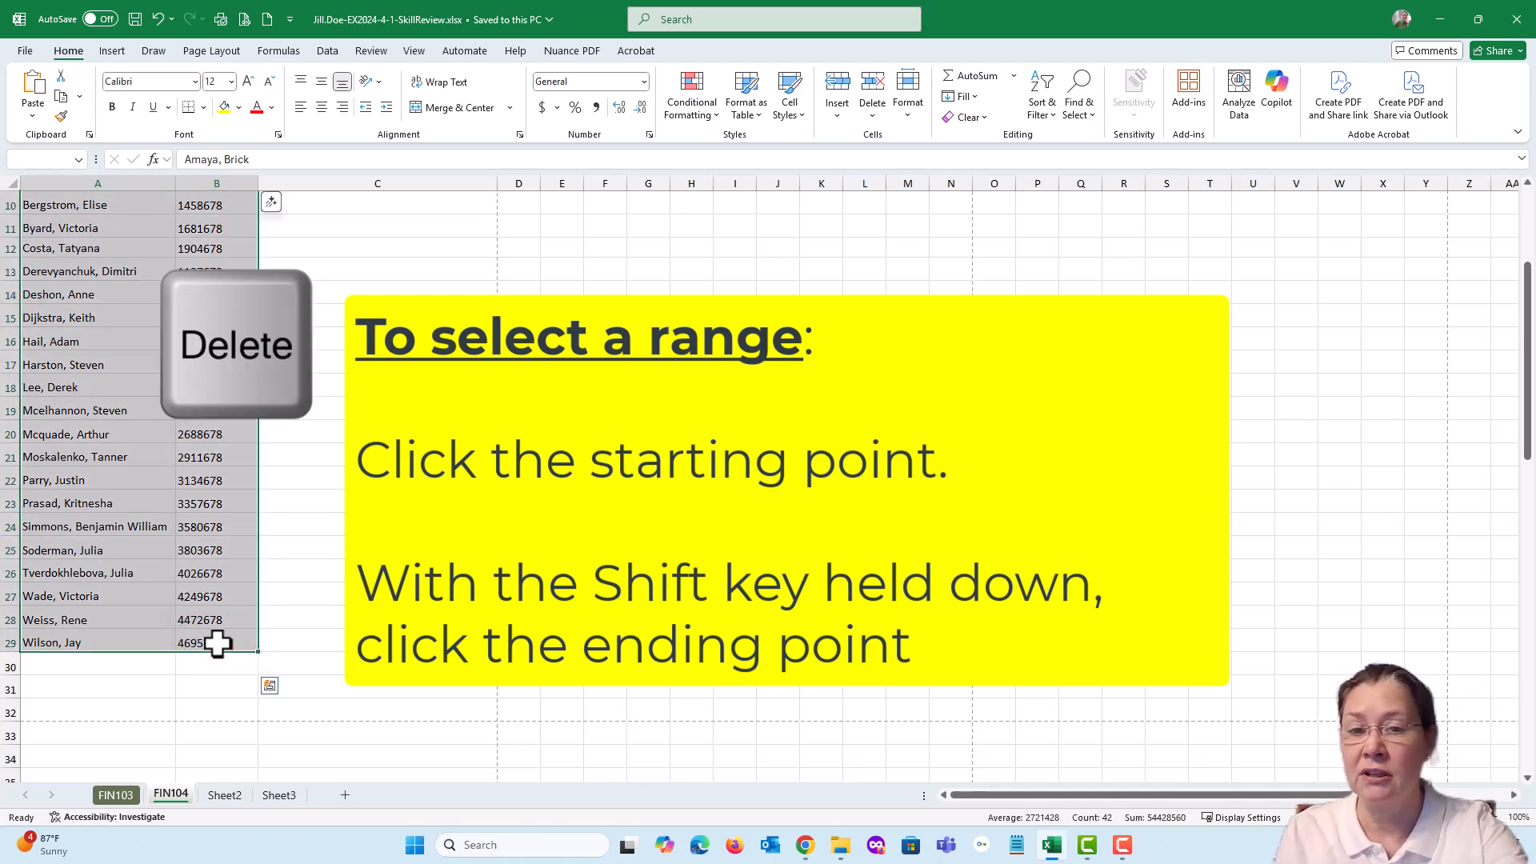
pyautogui.scroll(3, 218, 644)
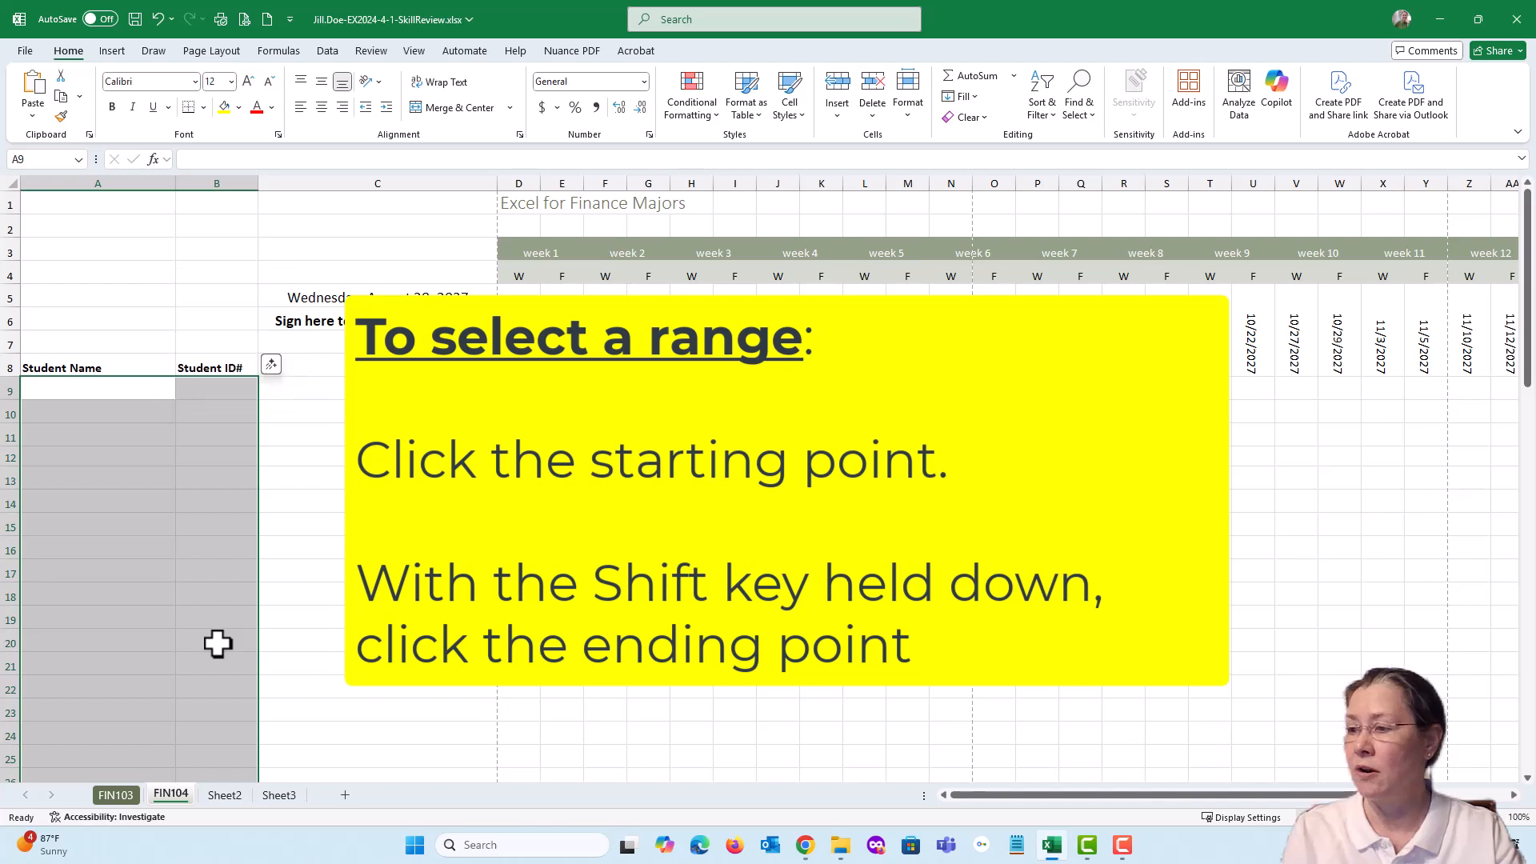
# Copy the student names and ID numbers from Sheet2 cells A2:B20 and paste them into FIN104 starting at cell A9
pyautogui.click(73, 392)
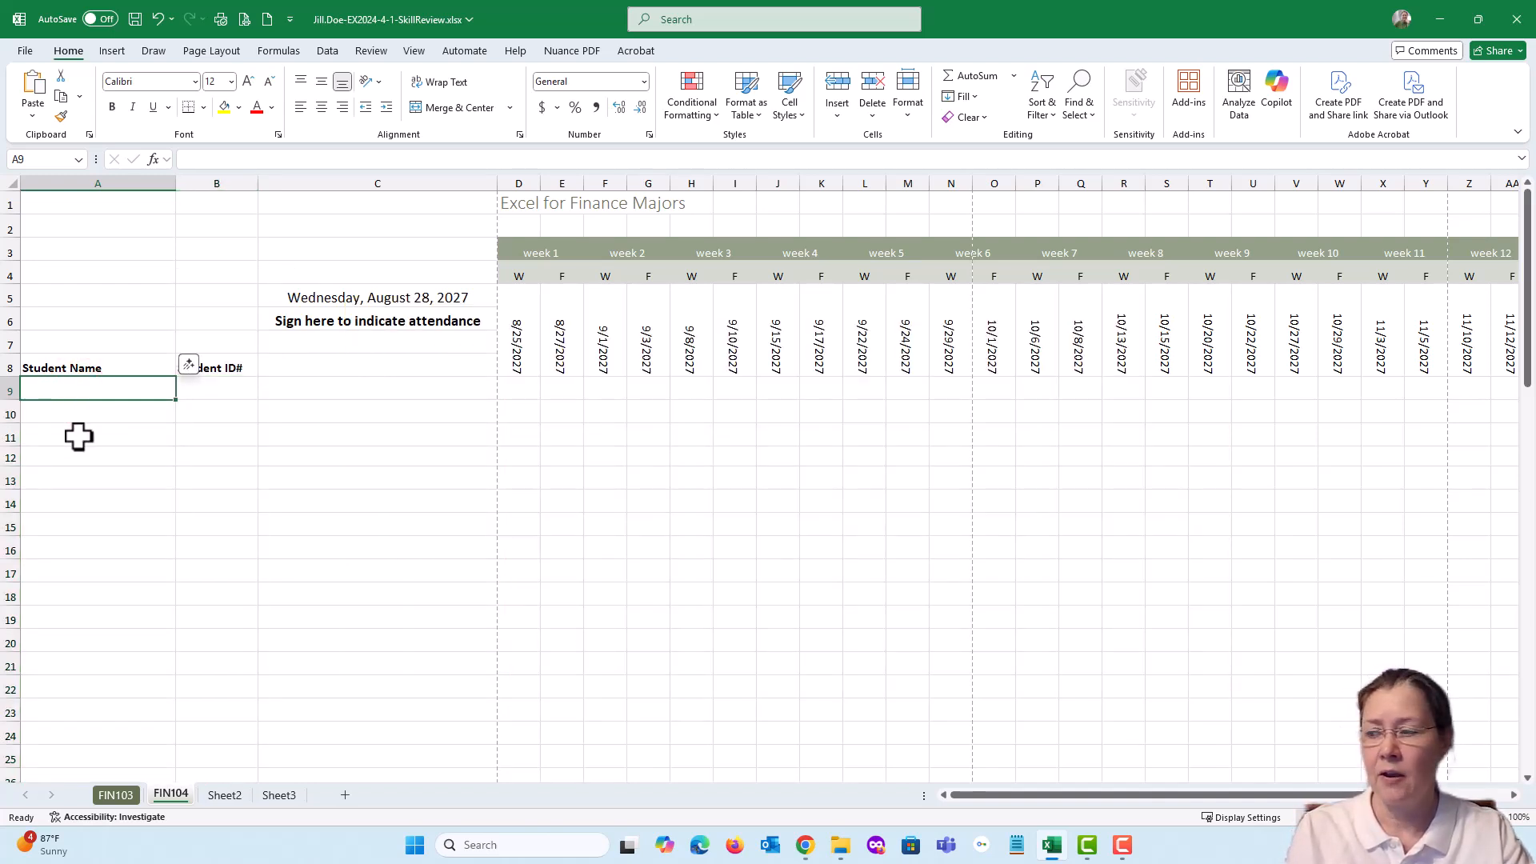
pyautogui.click(227, 796)
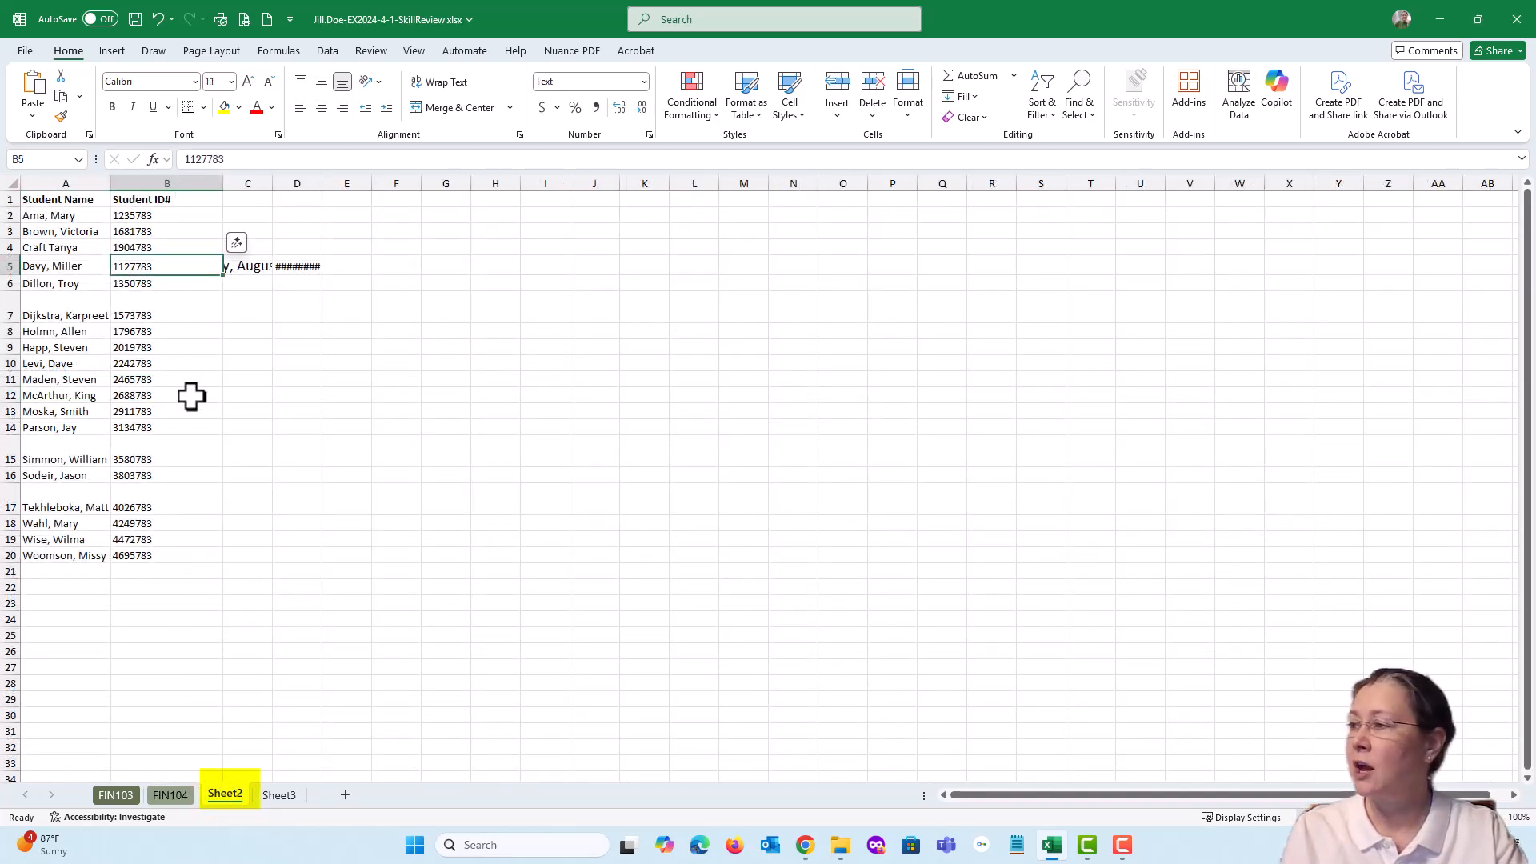
pyautogui.click(60, 216)
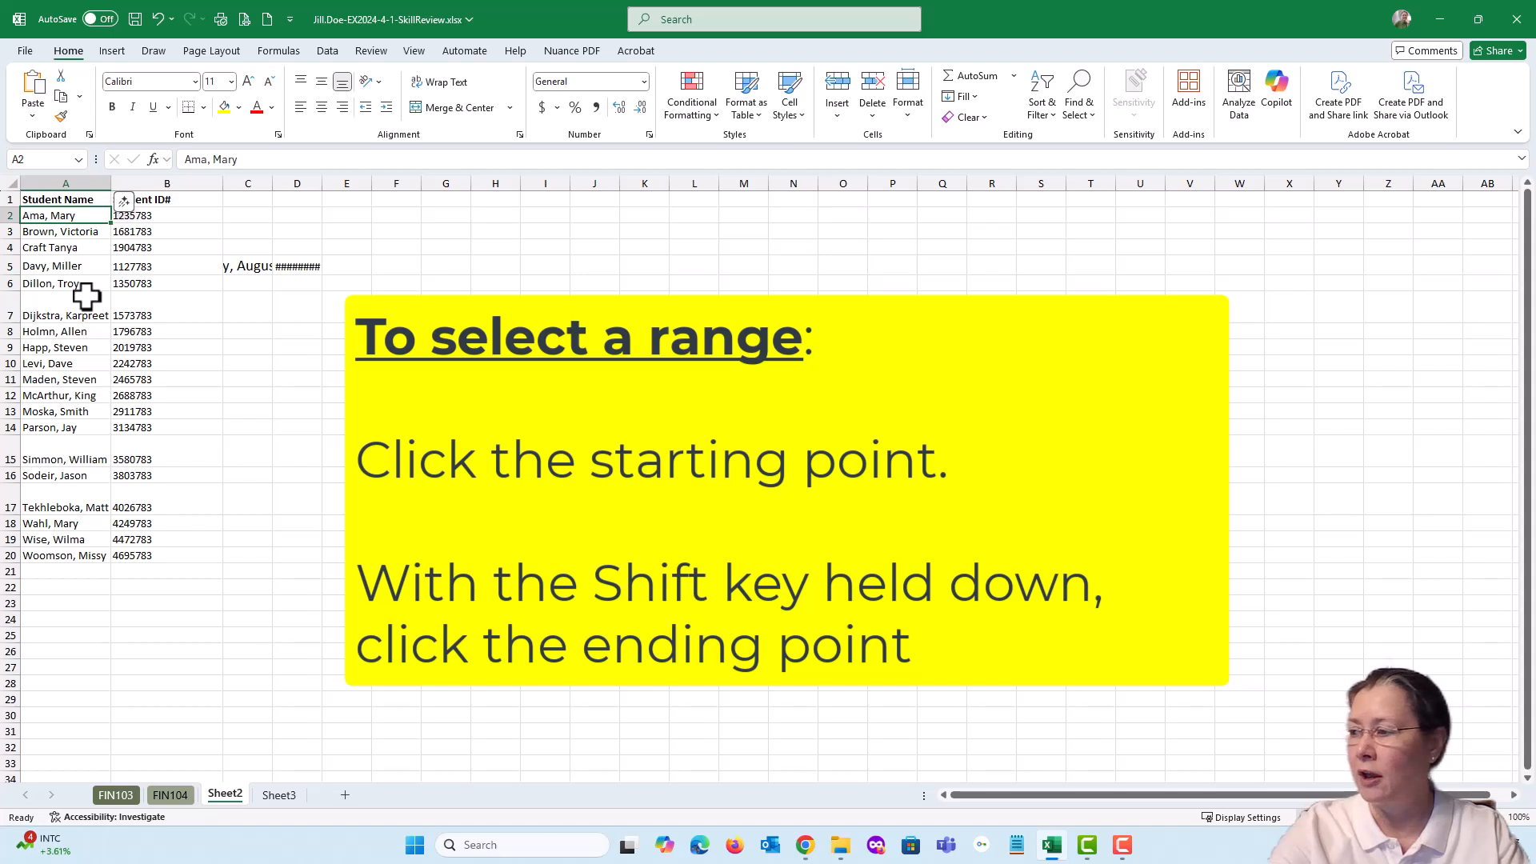
pyautogui.keyDown('shift'); pyautogui.click(160, 557); pyautogui.keyUp('shift')
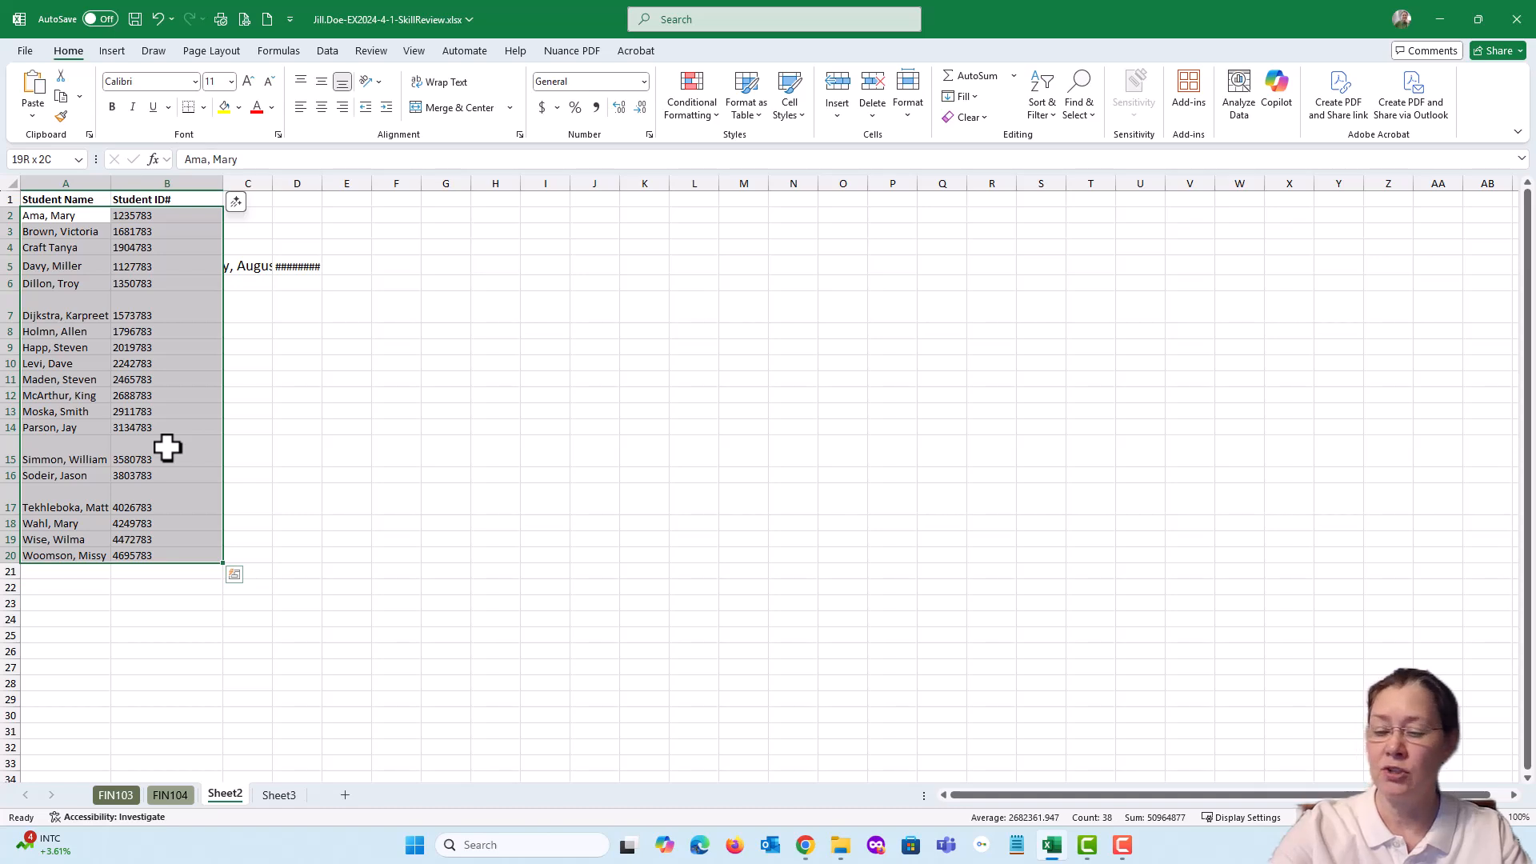
pyautogui.hotkey('ctrl', 'c')
pyautogui.hotkey('ctrl', 'c')
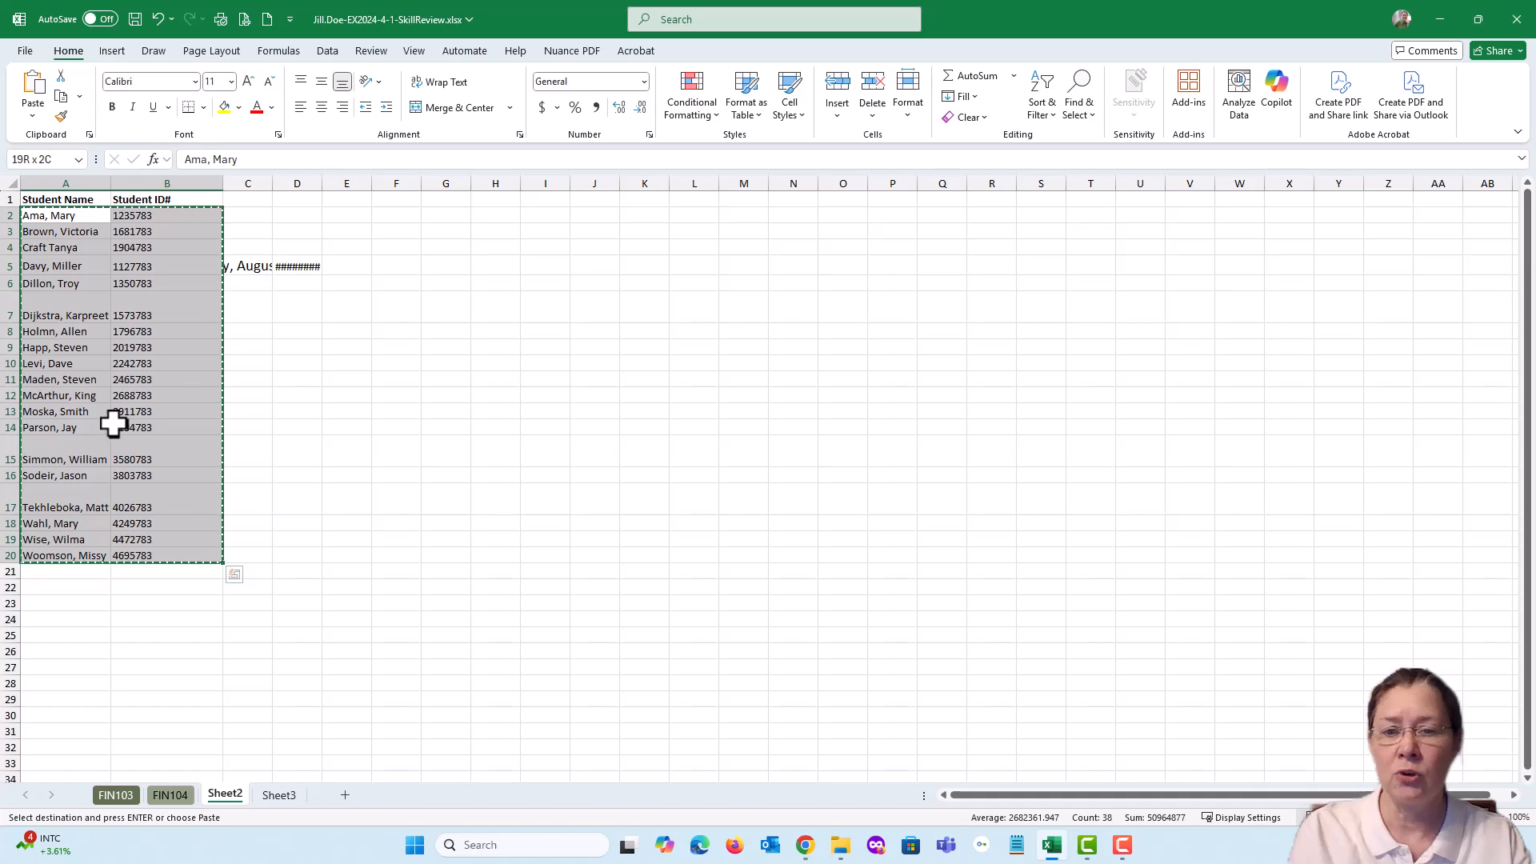
pyautogui.click(169, 796)
pyautogui.hotkey('ctrl', 'v')
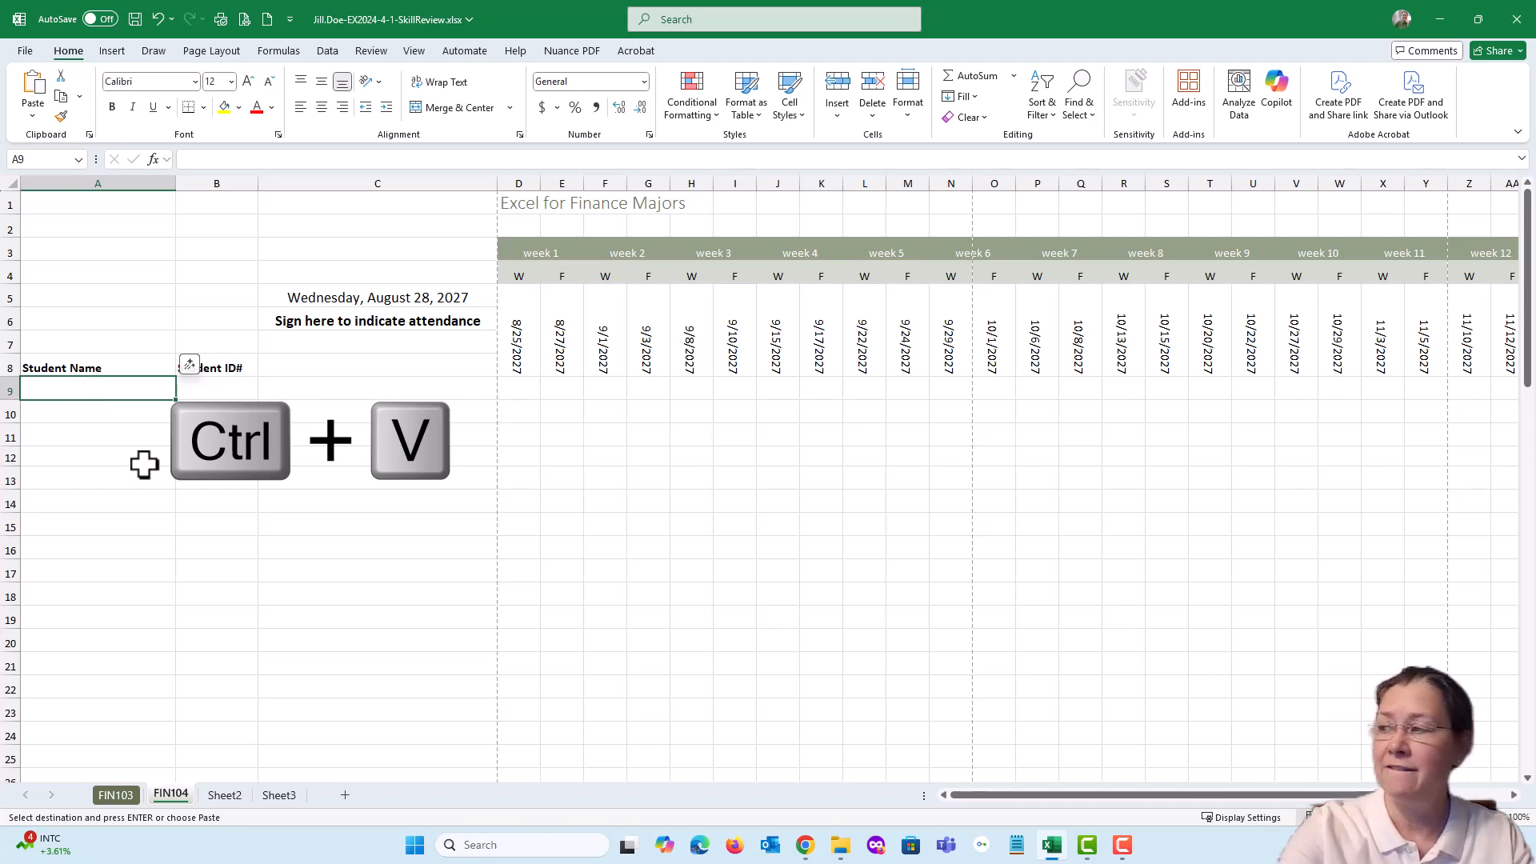
pyautogui.hotkey('ctrl', 'v')
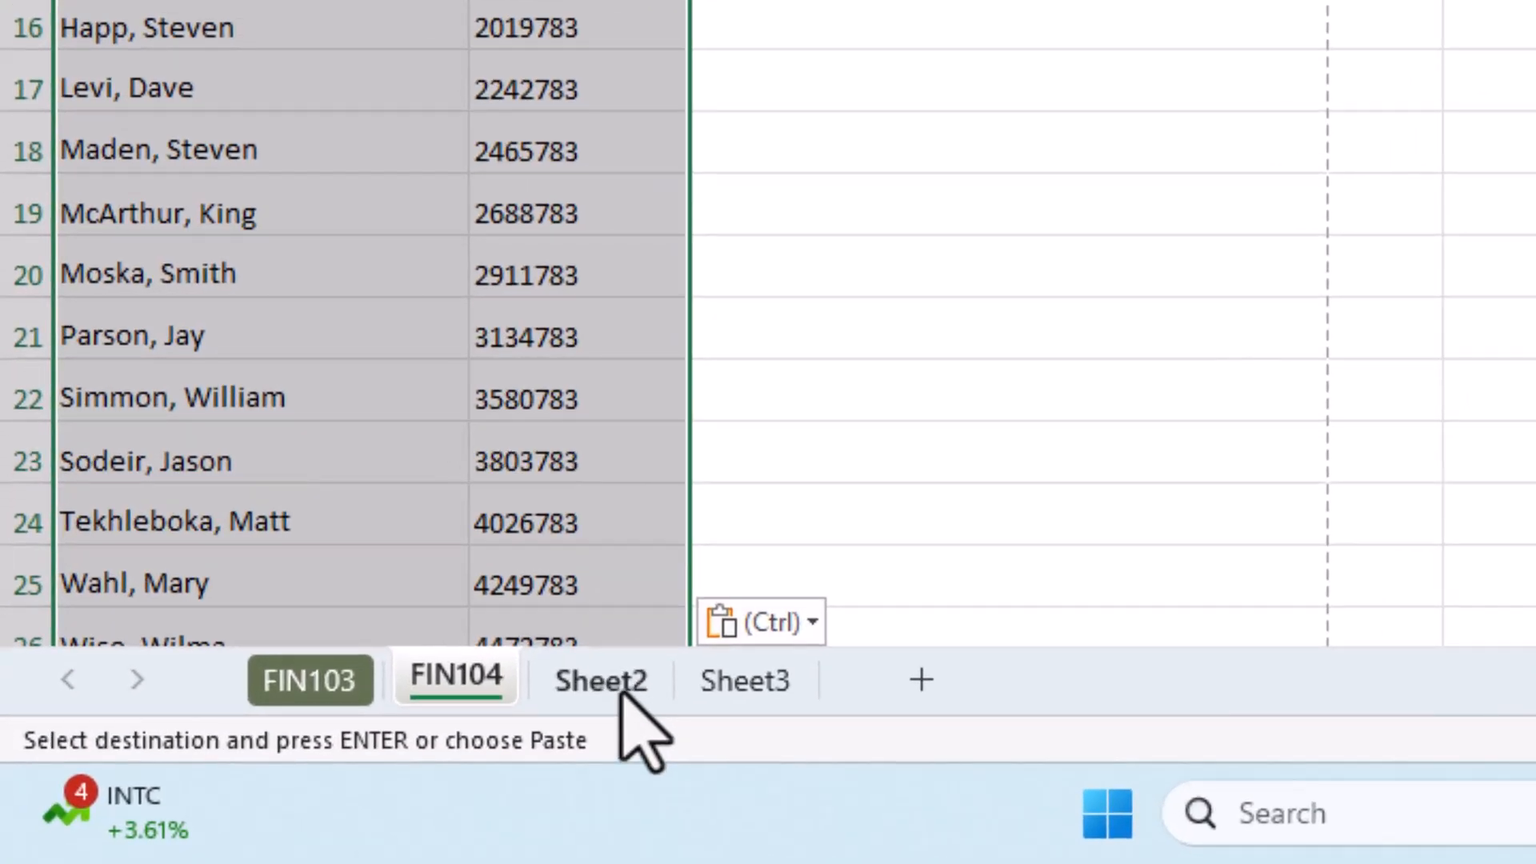
# Hide Sheet2, the source sheet of the copied student data
pyautogui.rightClick(623, 695)
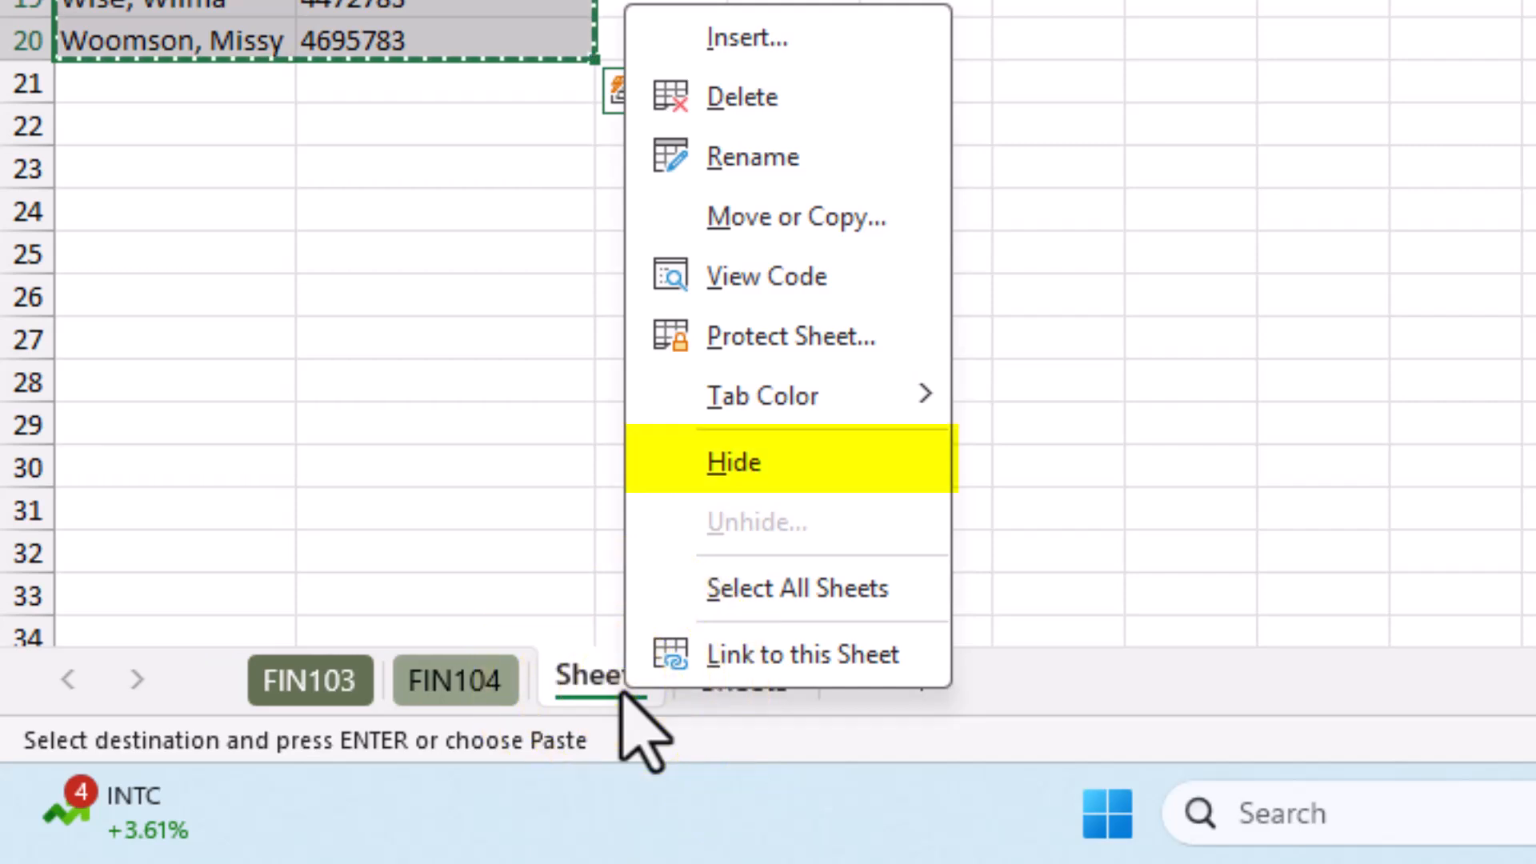
pyautogui.click(782, 473)
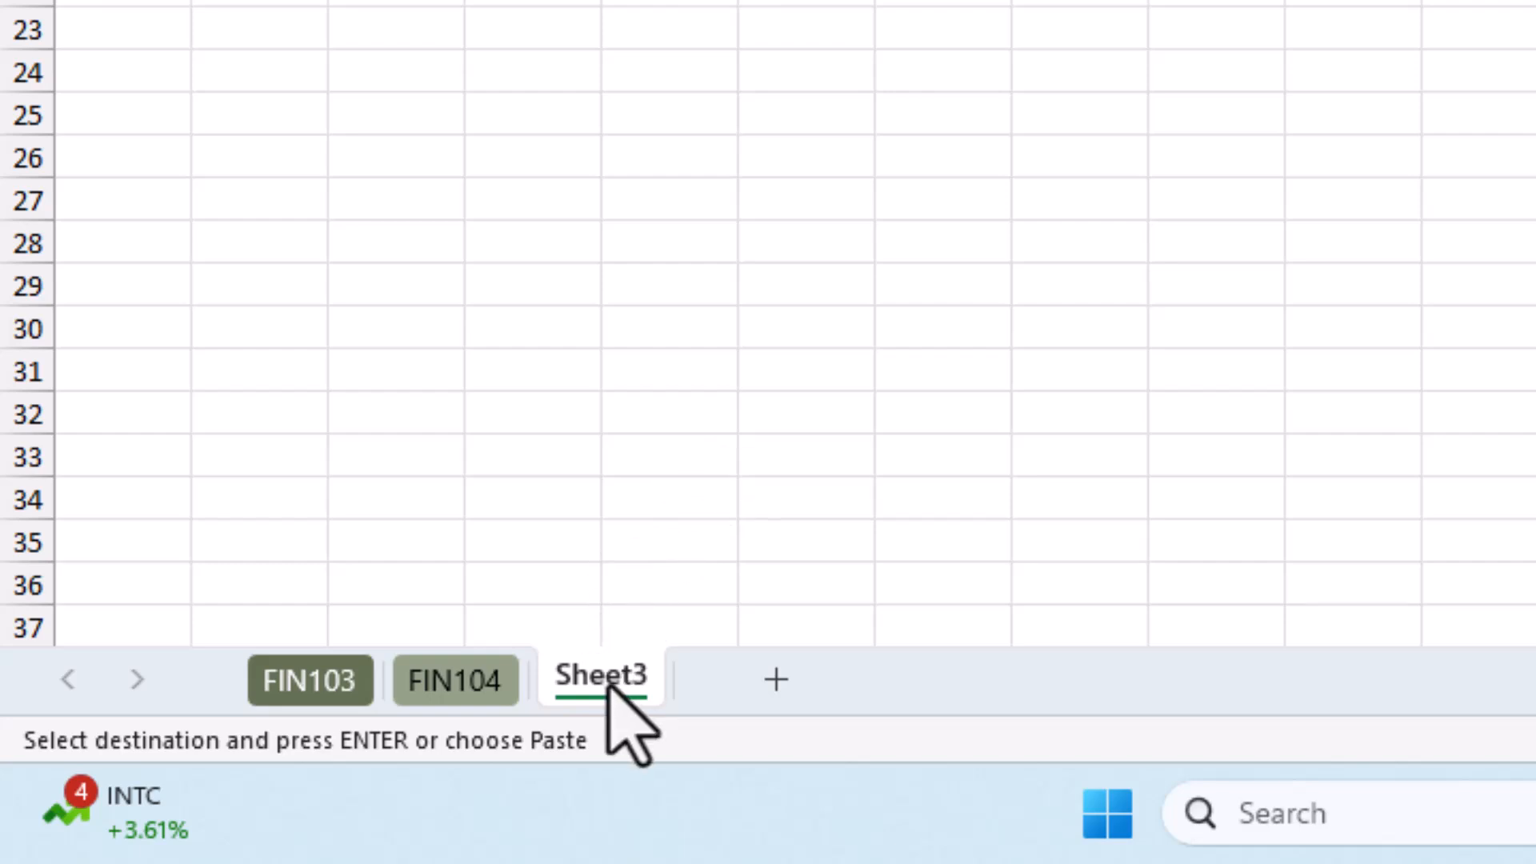
# Unhide Sheet2 to demonstrate restoring a hidden sheet, and hide it again
pyautogui.click(439, 680)
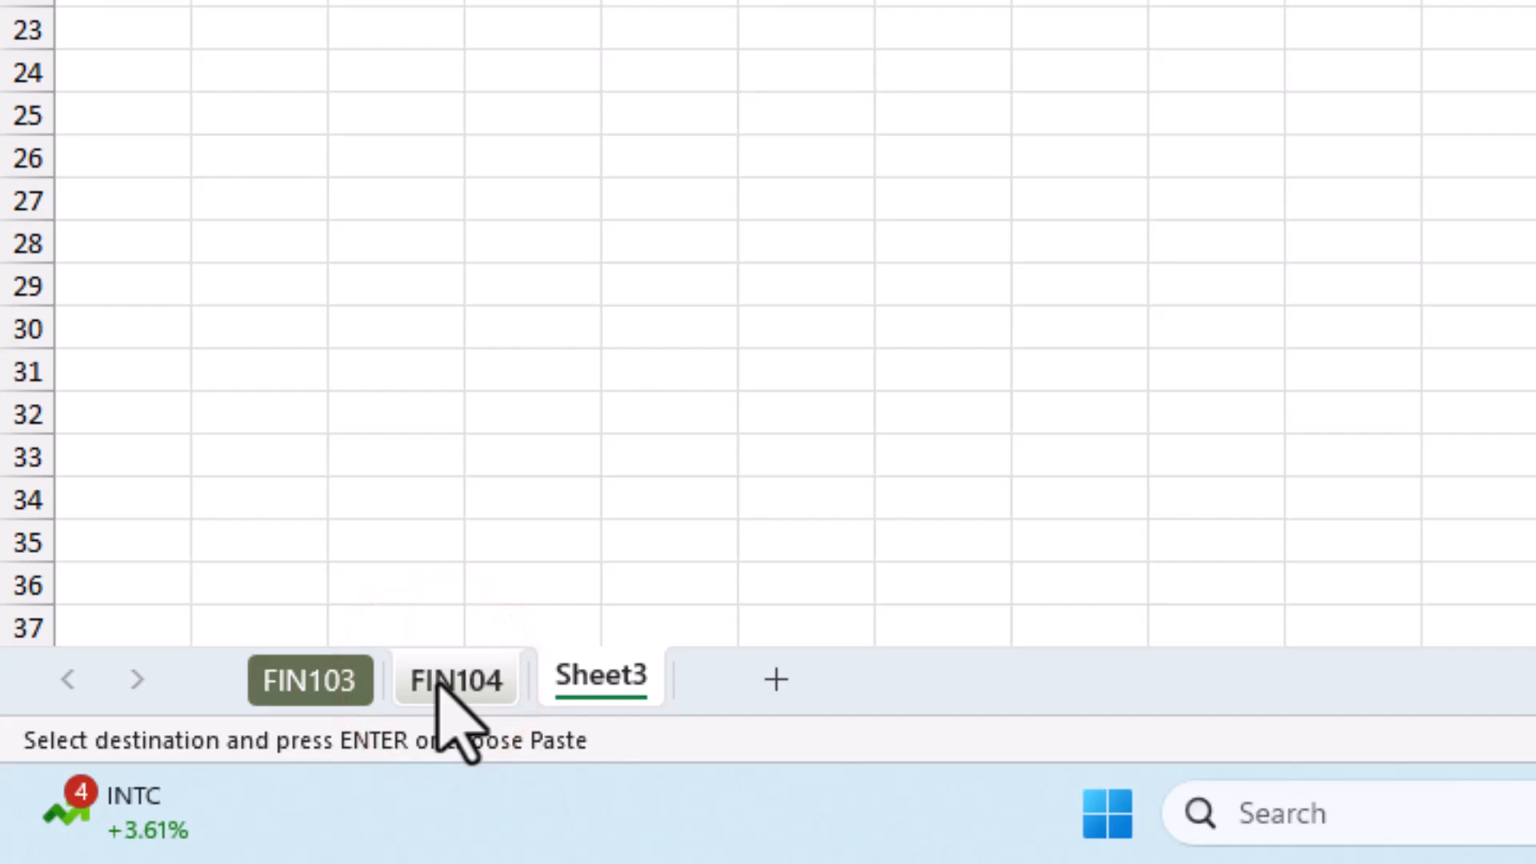
pyautogui.rightClick(439, 682)
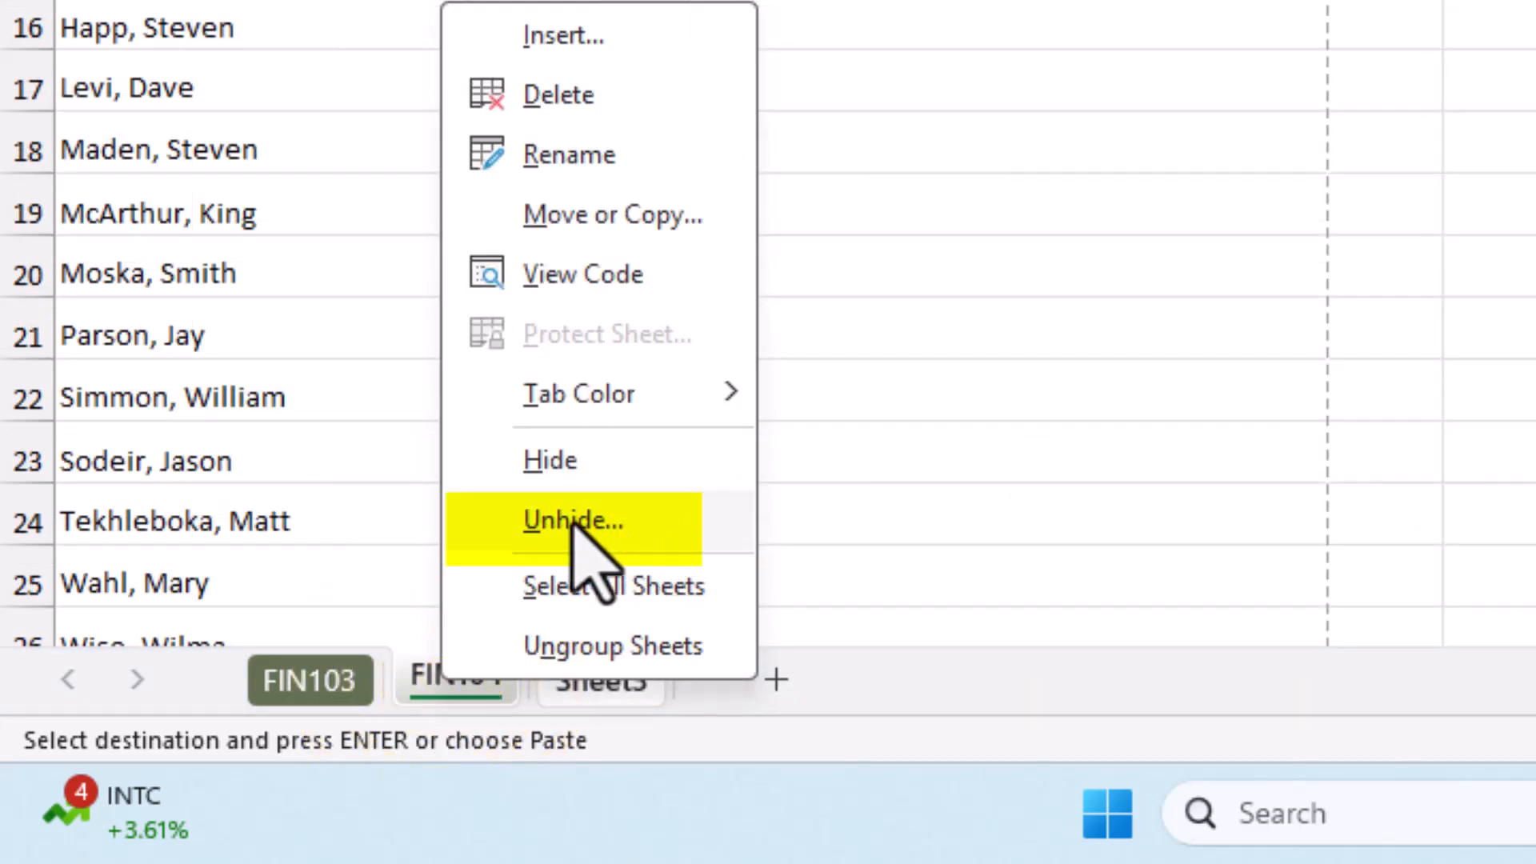
pyautogui.click(535, 528)
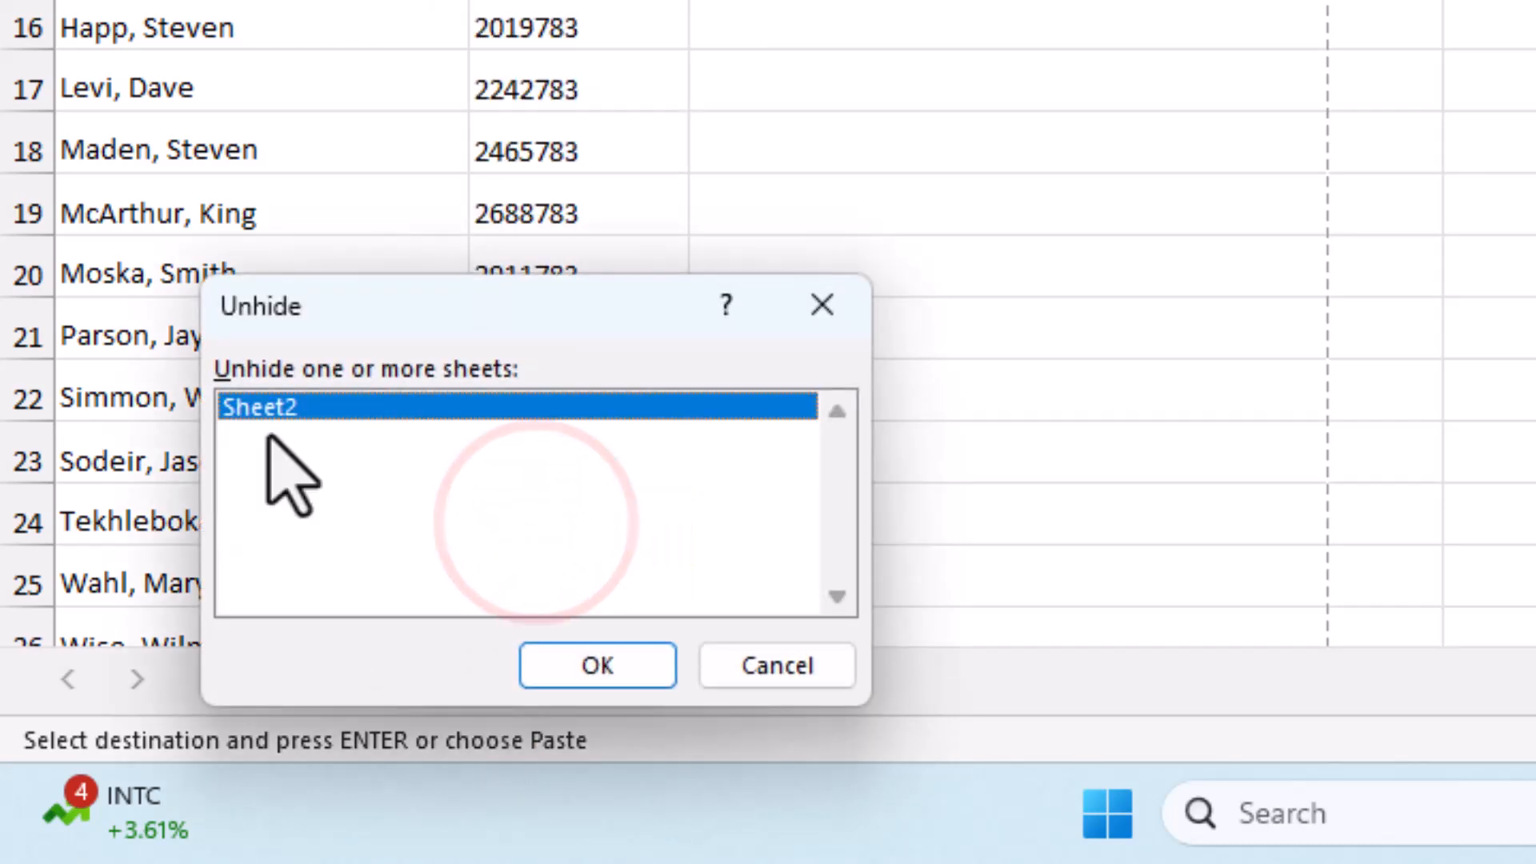
pyautogui.click(565, 665)
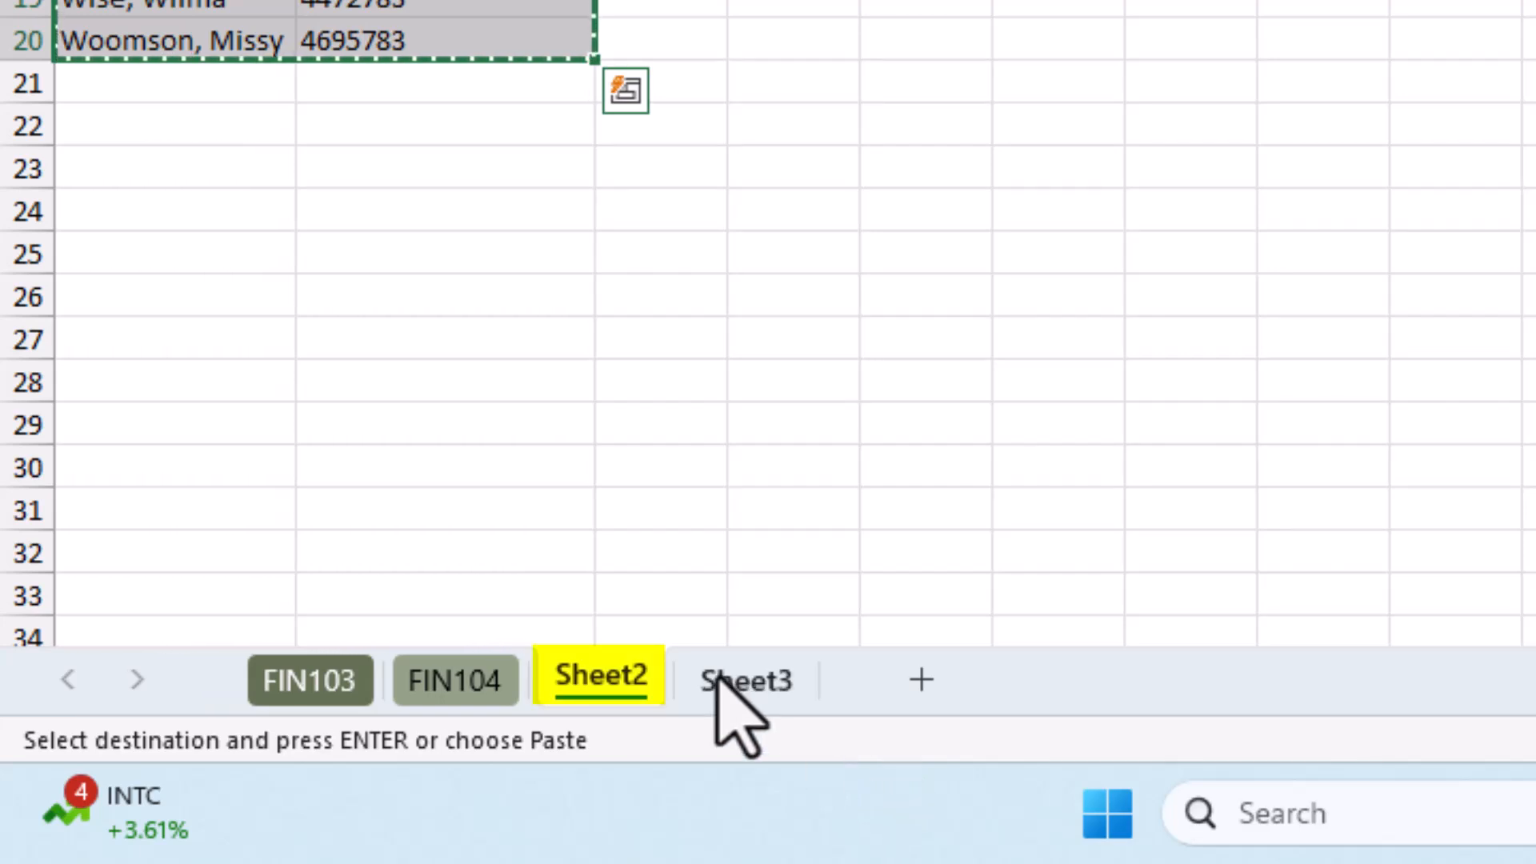
pyautogui.rightClick(620, 684)
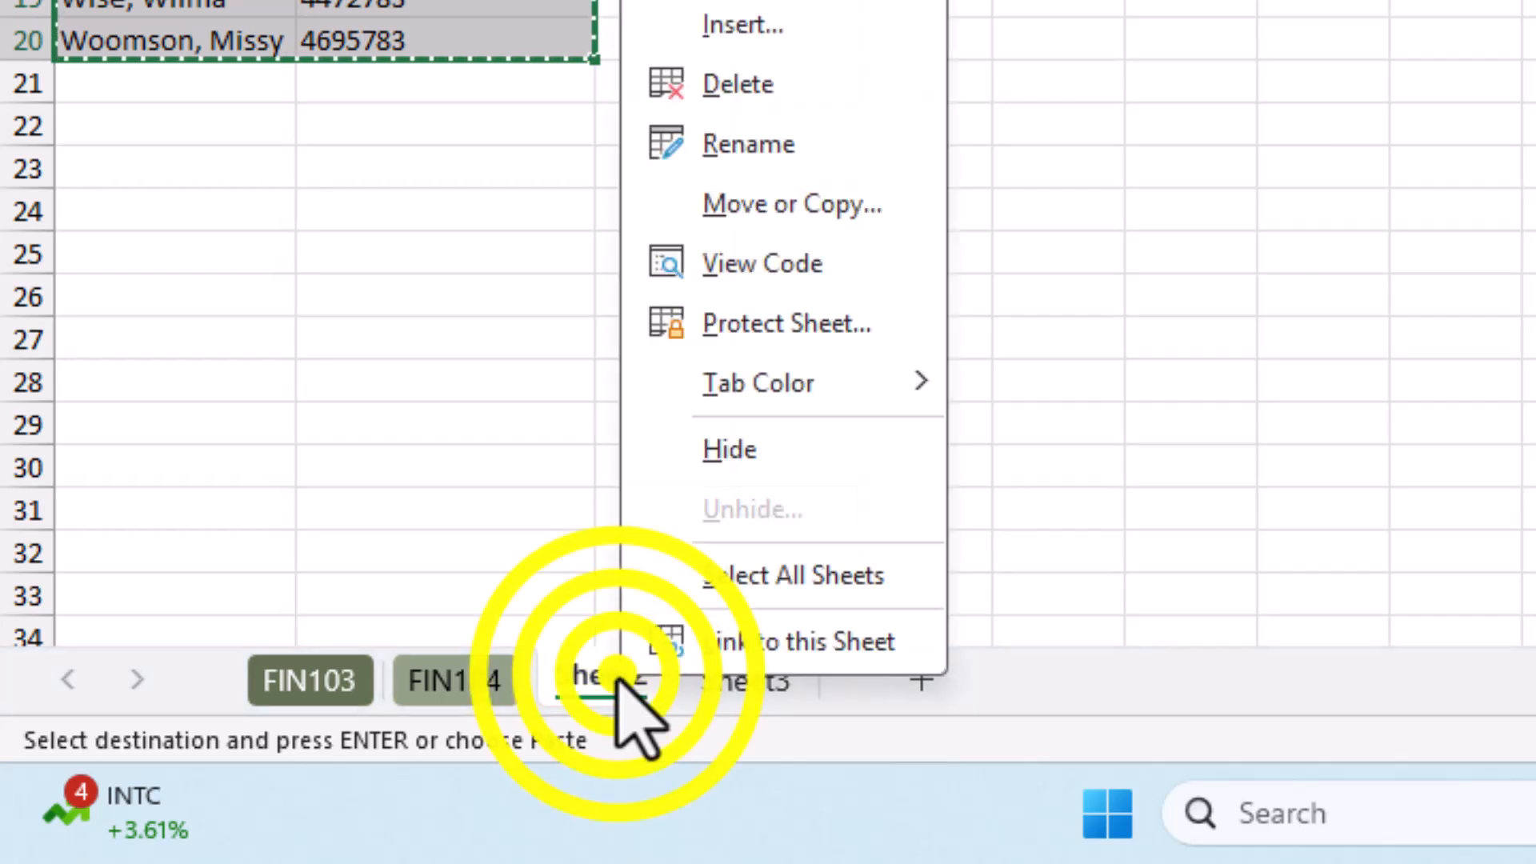
pyautogui.click(715, 449)
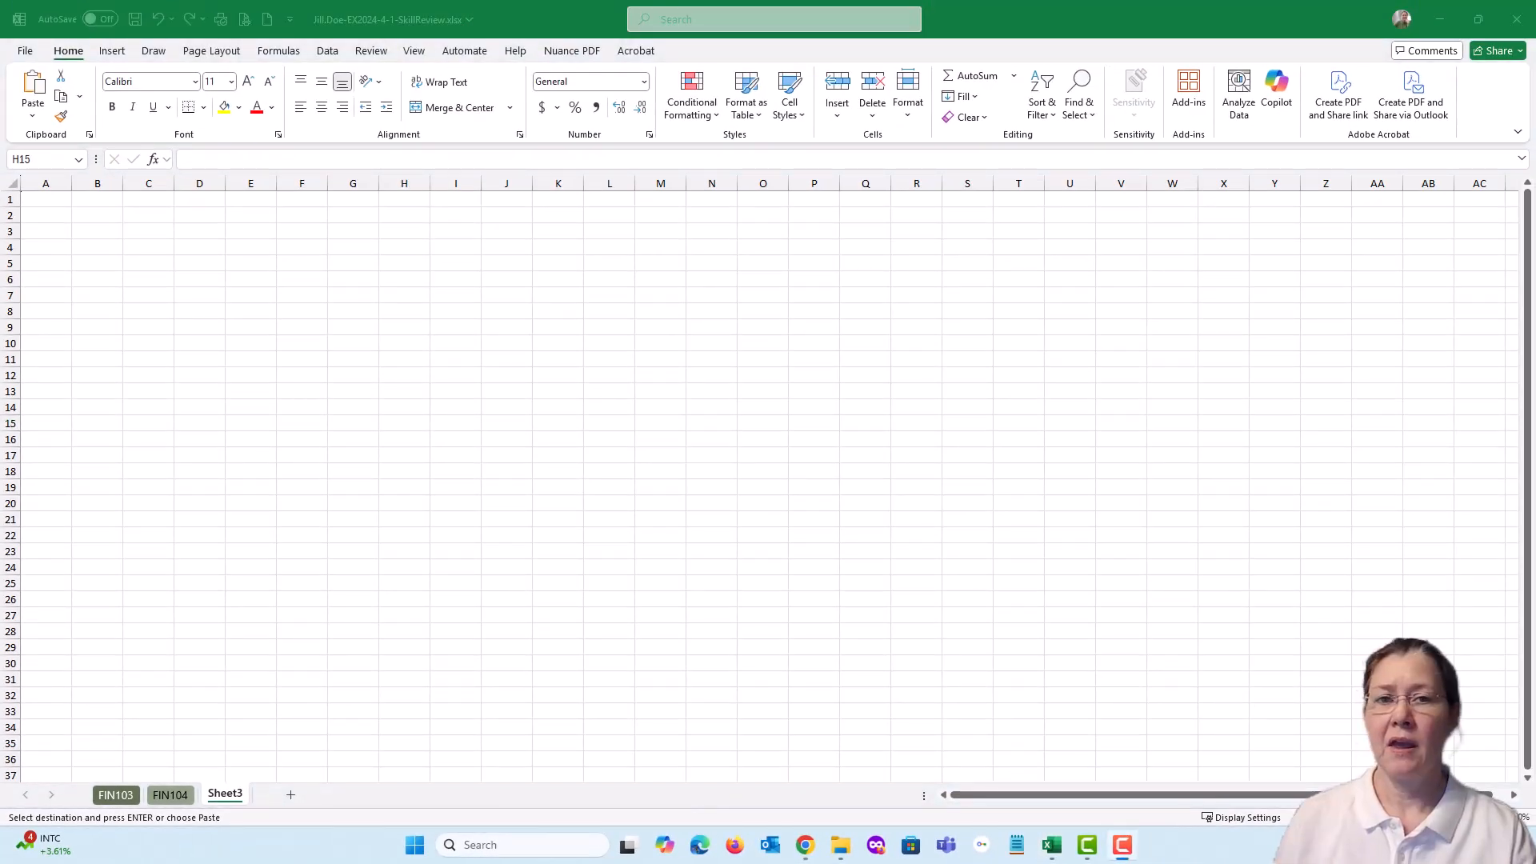
# Switch to the assignment page in the browser, mark all four item 13 tasks complete, and move the browser window out of the way
pyautogui.moveTo(1535, 70); pyautogui.dragTo(856, 64)
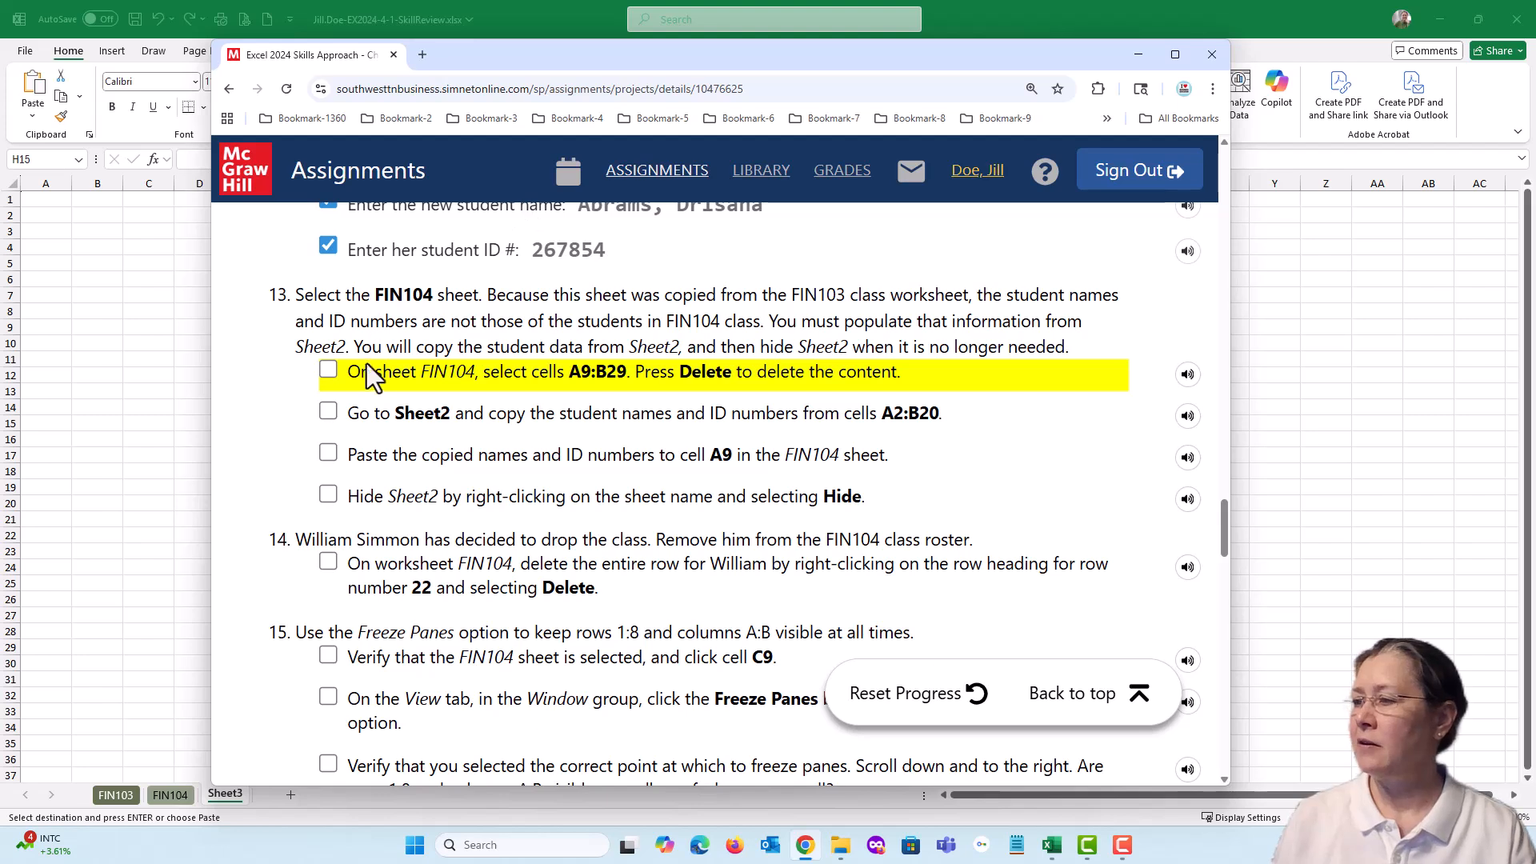
pyautogui.click(327, 371)
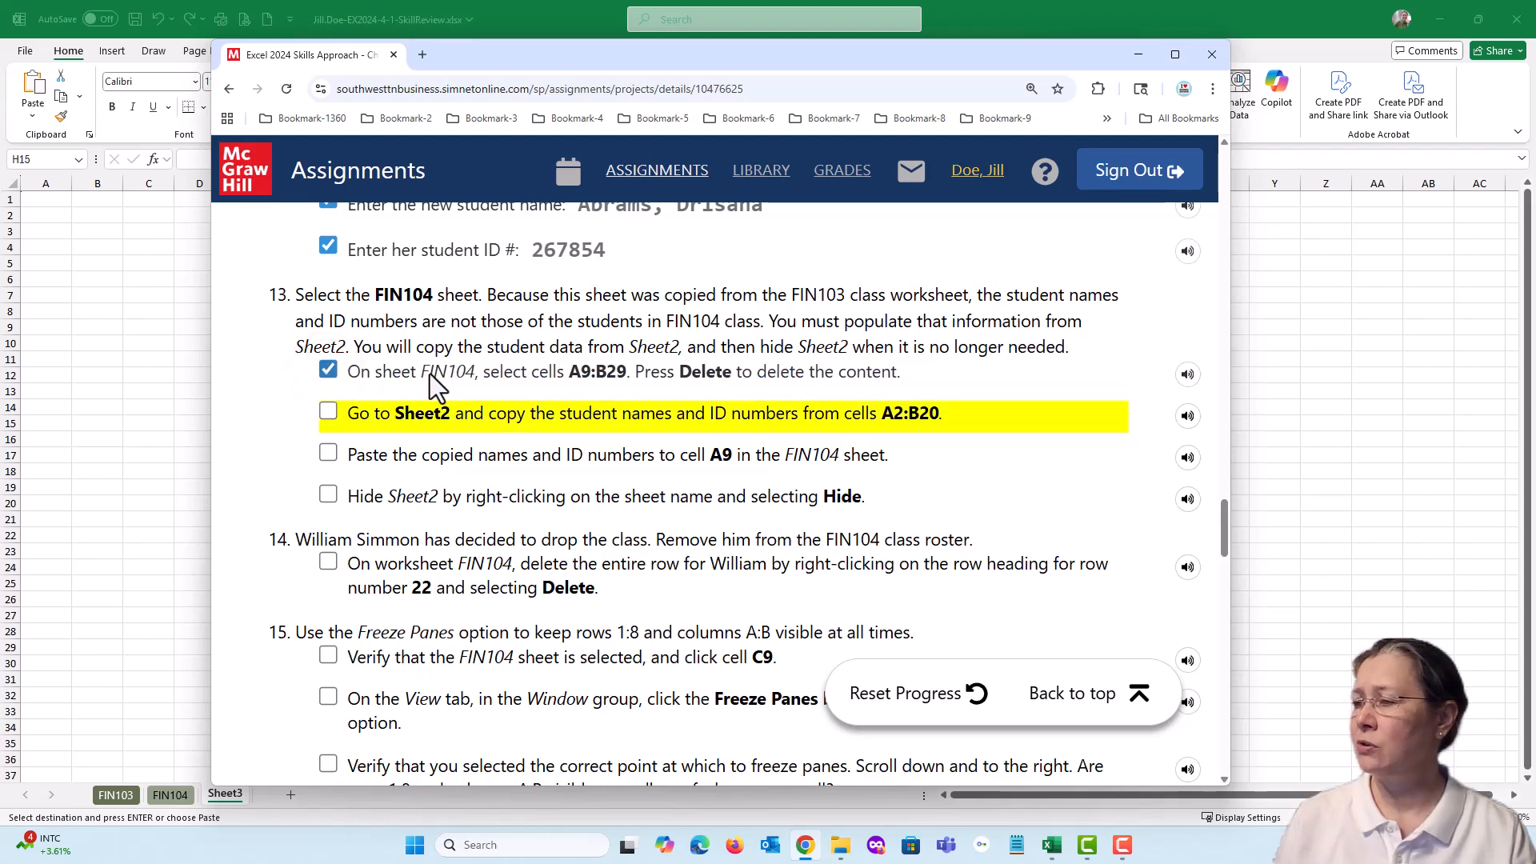
pyautogui.click(327, 413)
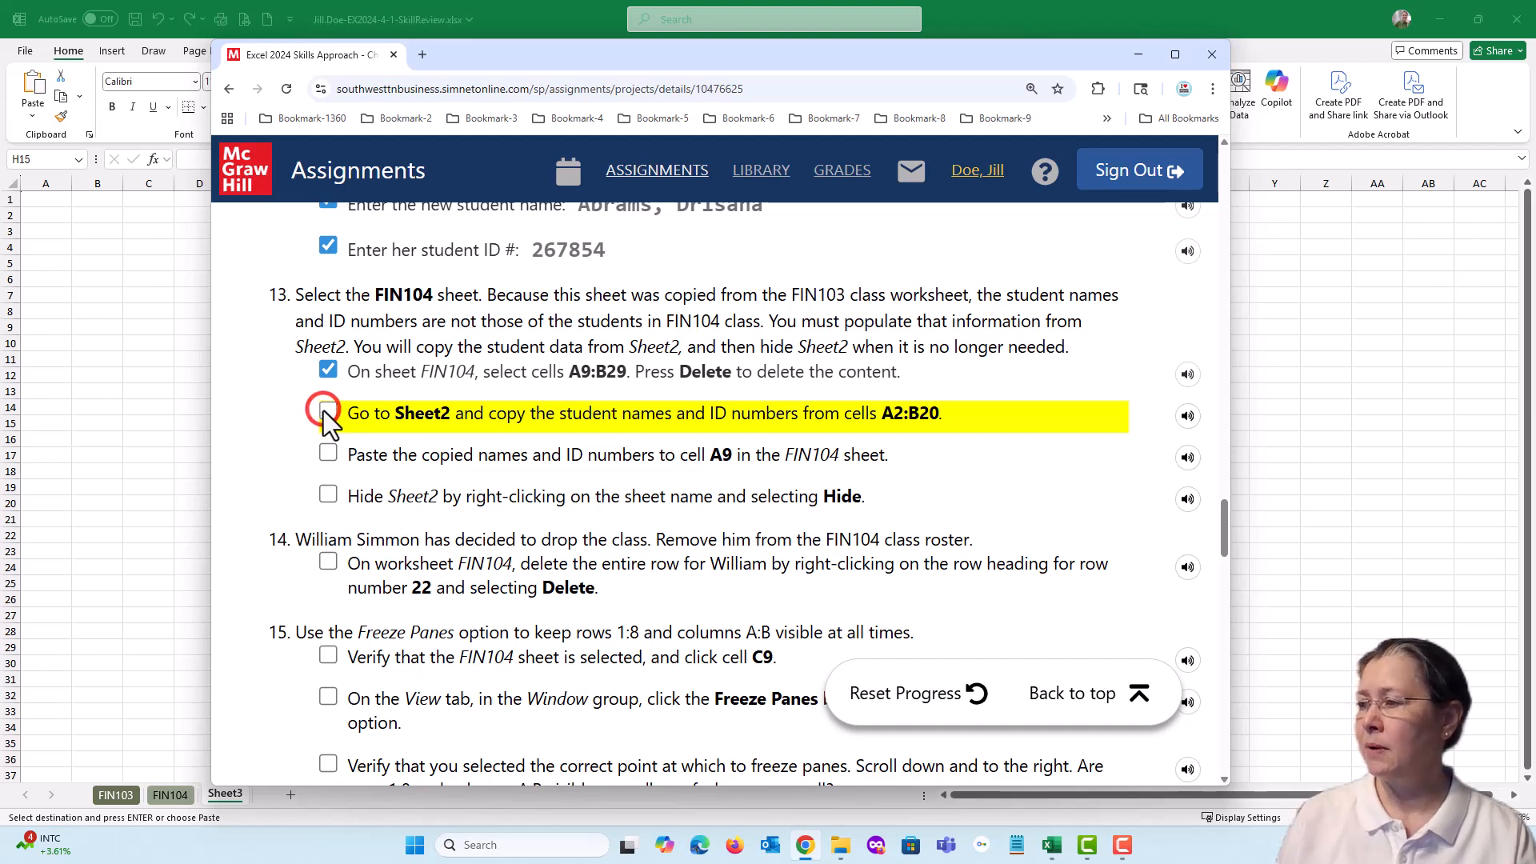
pyautogui.click(329, 450)
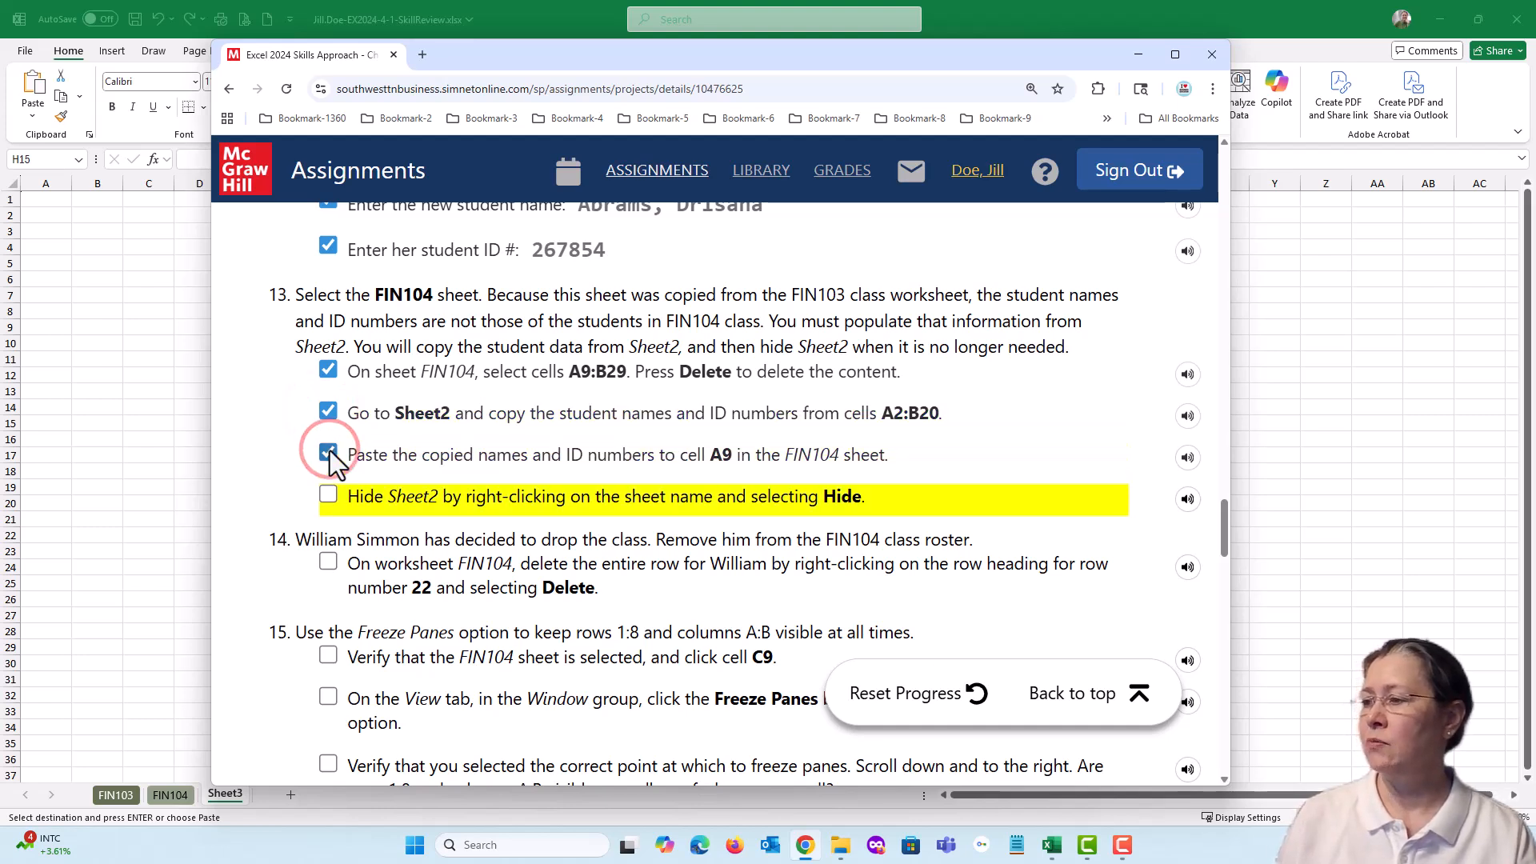
pyautogui.click(329, 496)
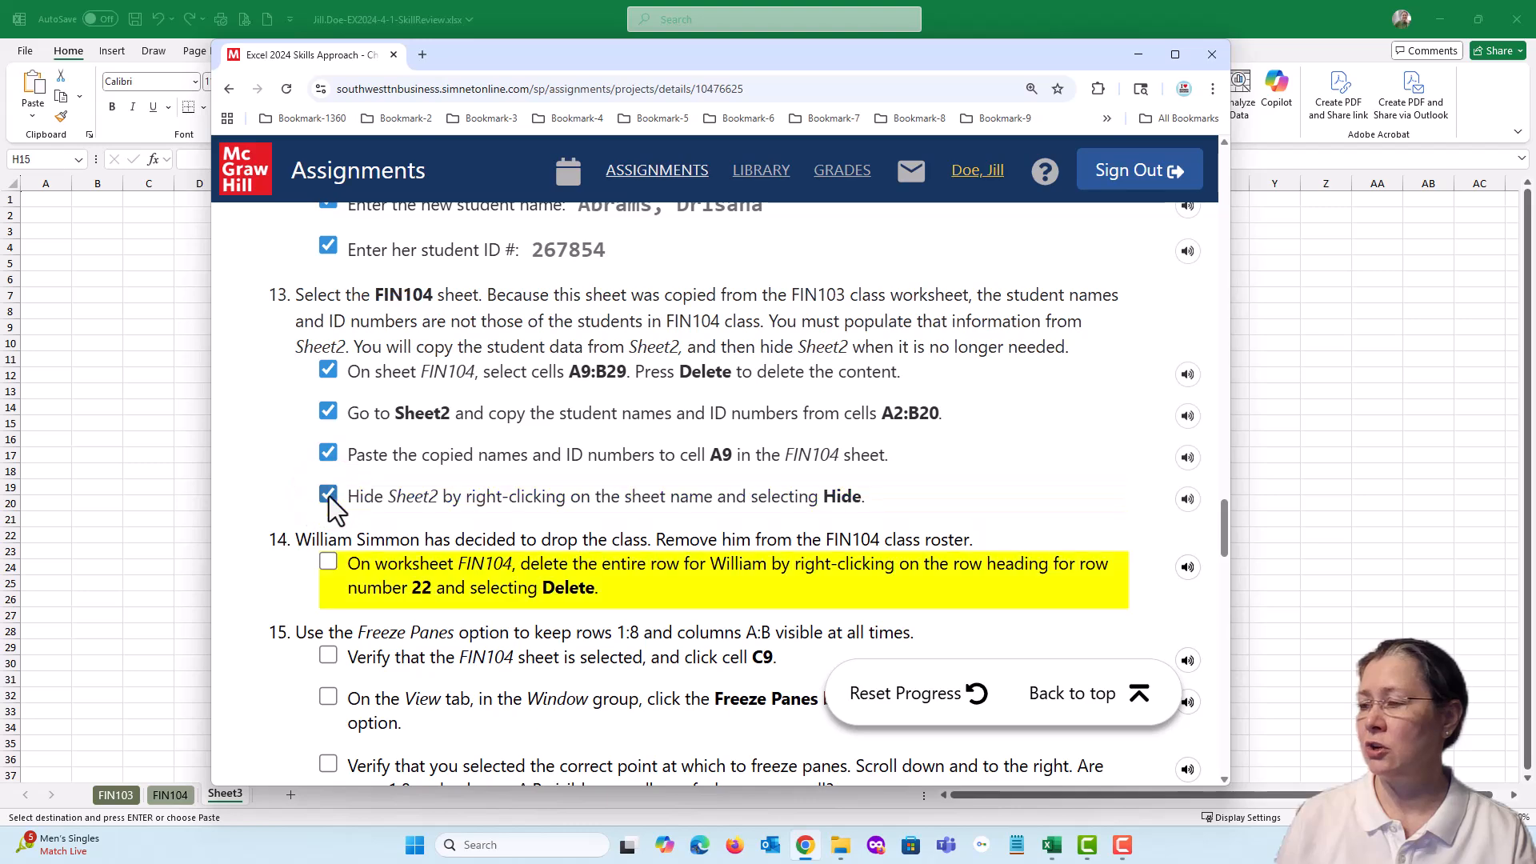
pyautogui.scroll(-2, 416, 464)
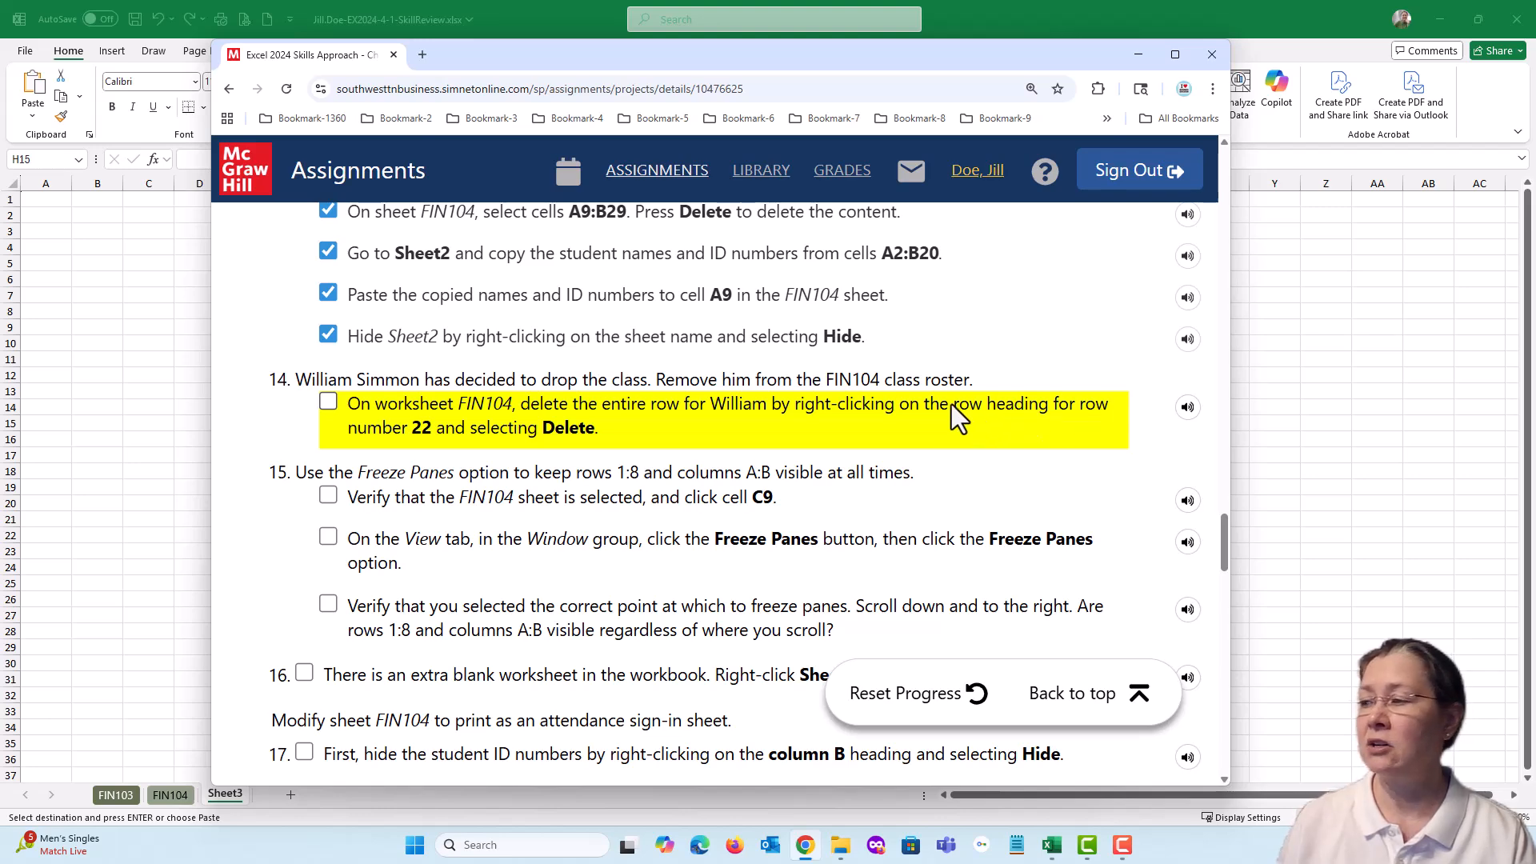
pyautogui.moveTo(606, 55); pyautogui.dragTo(1535, 94)
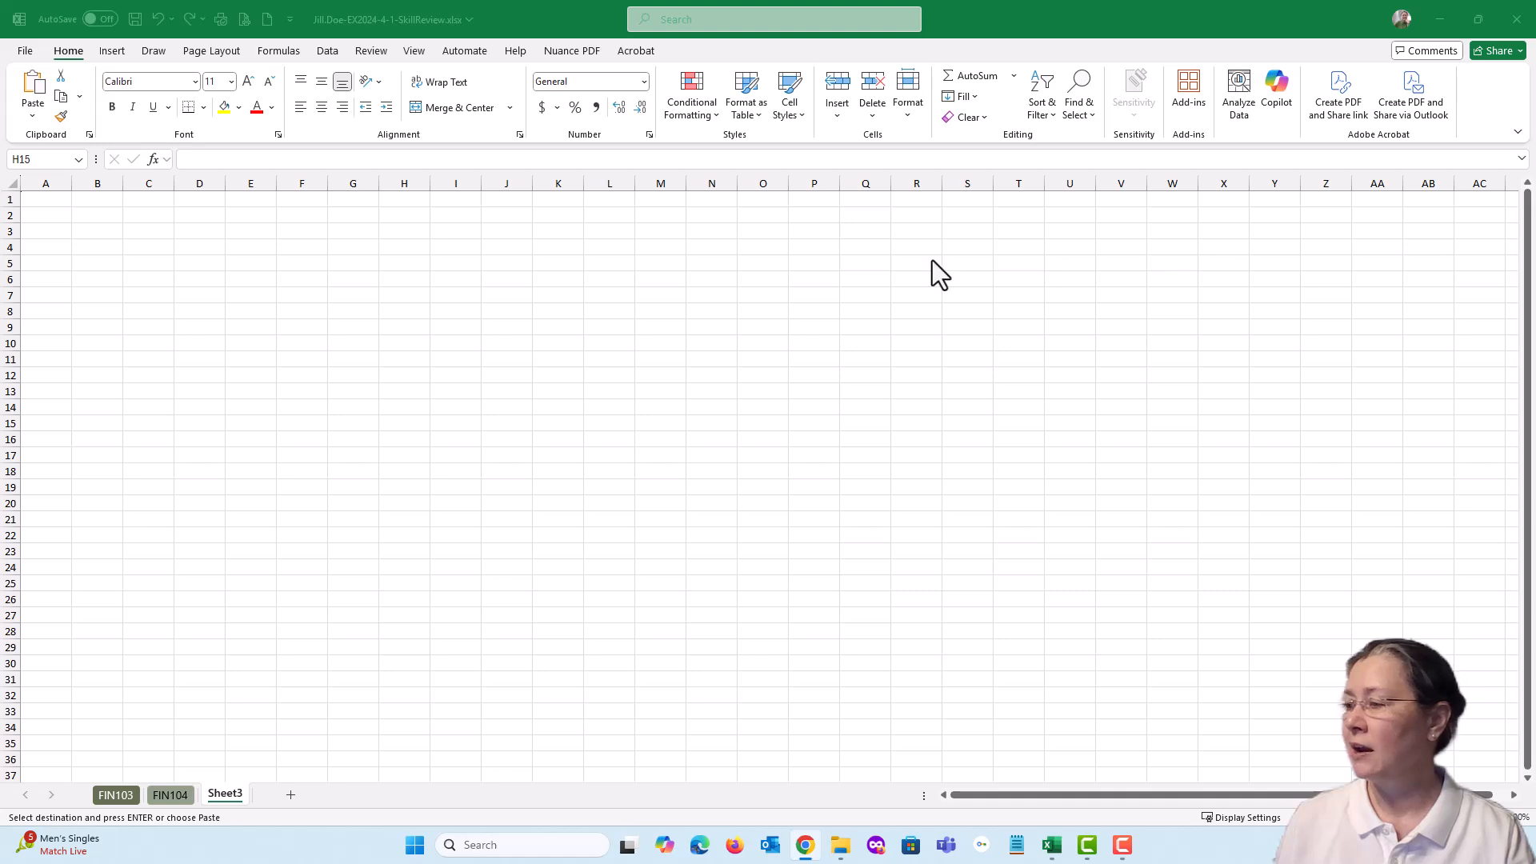
# Delete row 22, the dropped student's entire row, from the FIN104 sheet and save the workbook
pyautogui.click(168, 796)
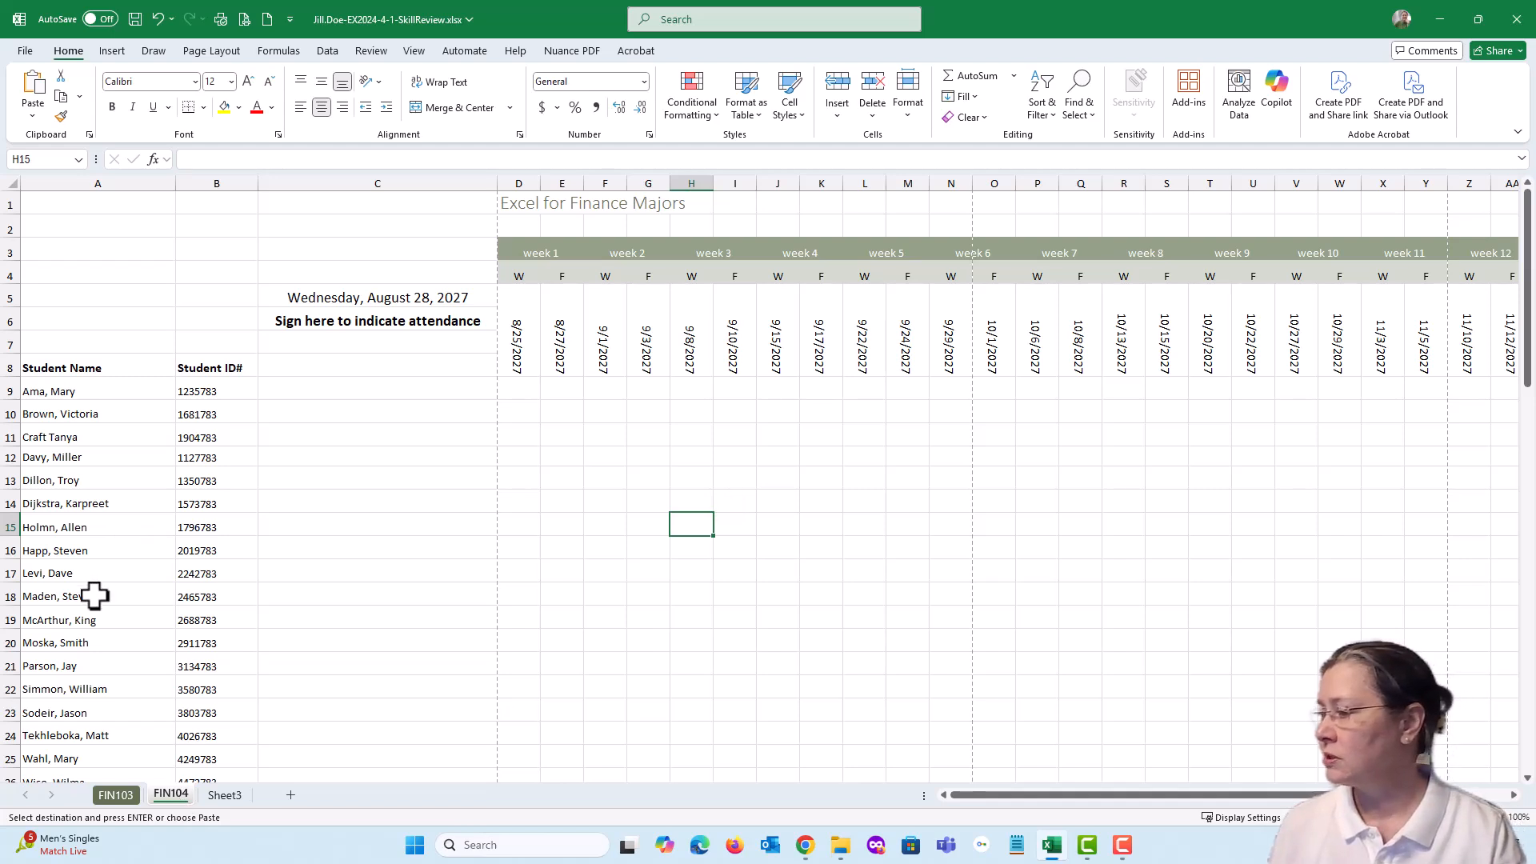
pyautogui.click(8, 688)
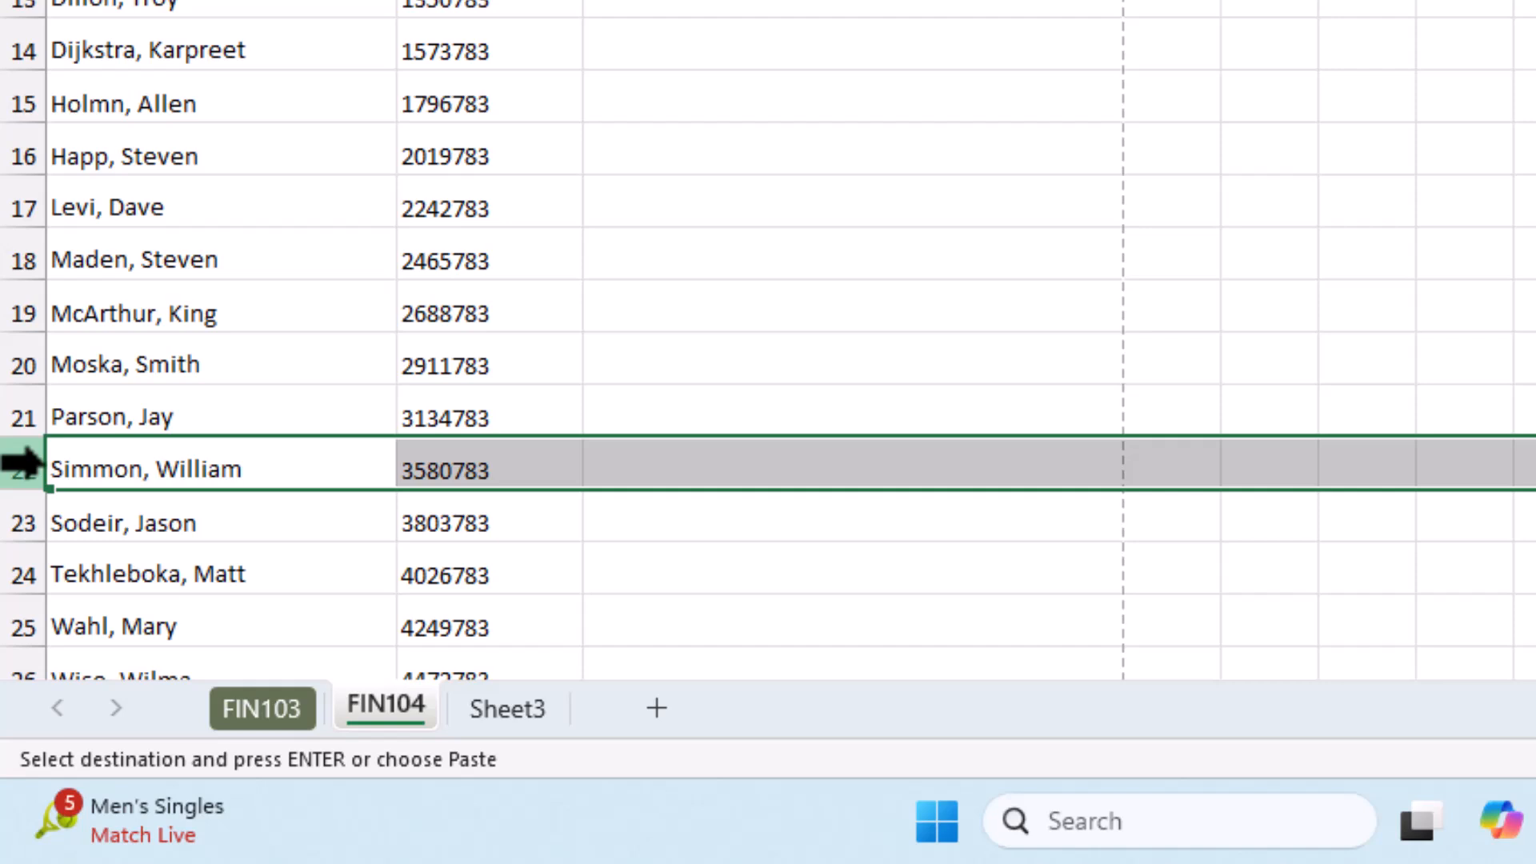
pyautogui.click(22, 462)
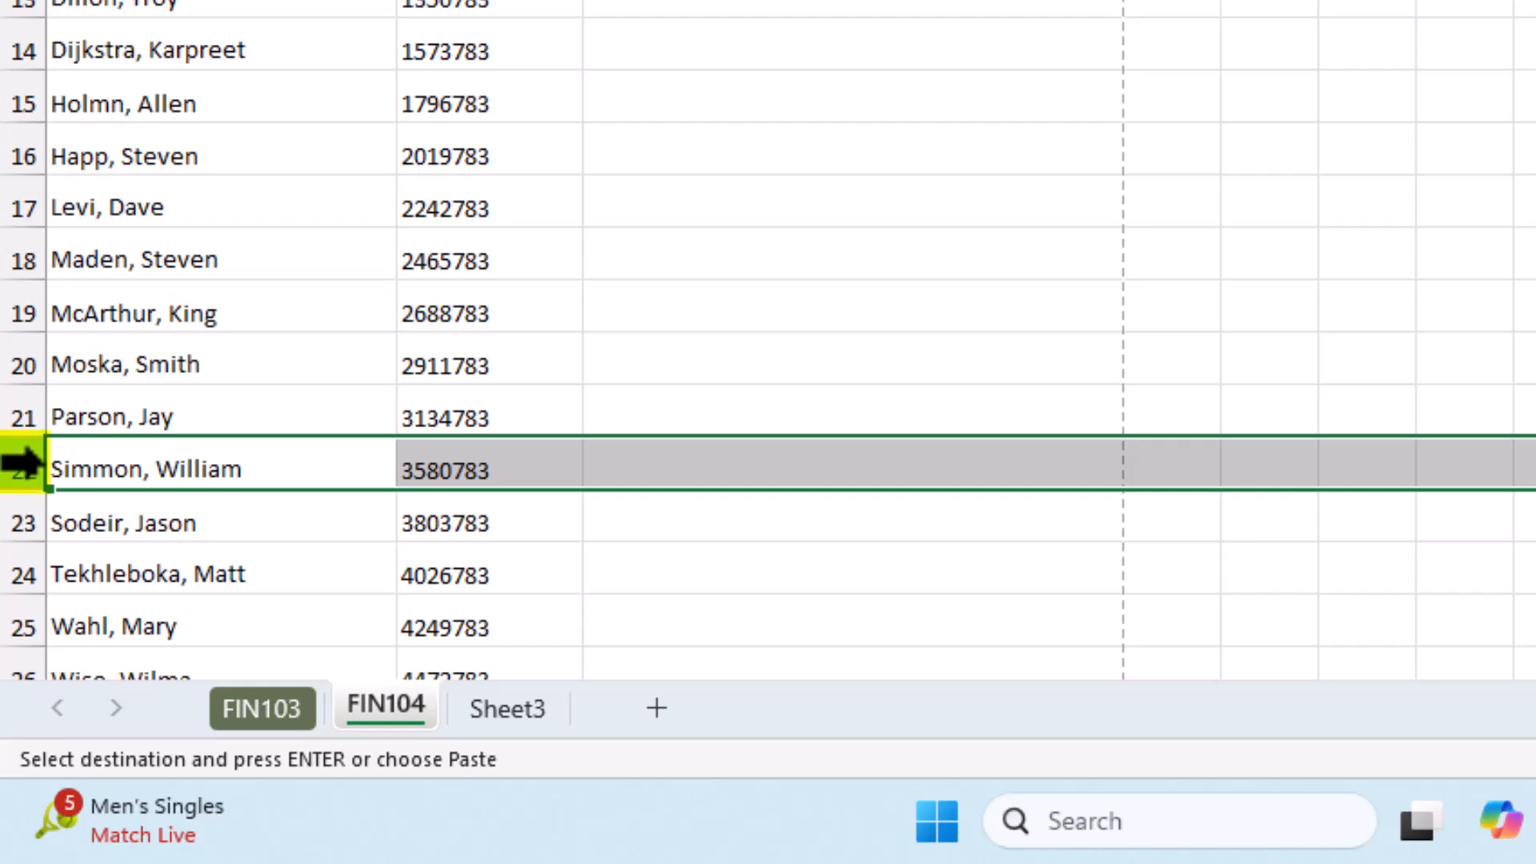
pyautogui.rightClick(36, 466)
pyautogui.click(171, 176)
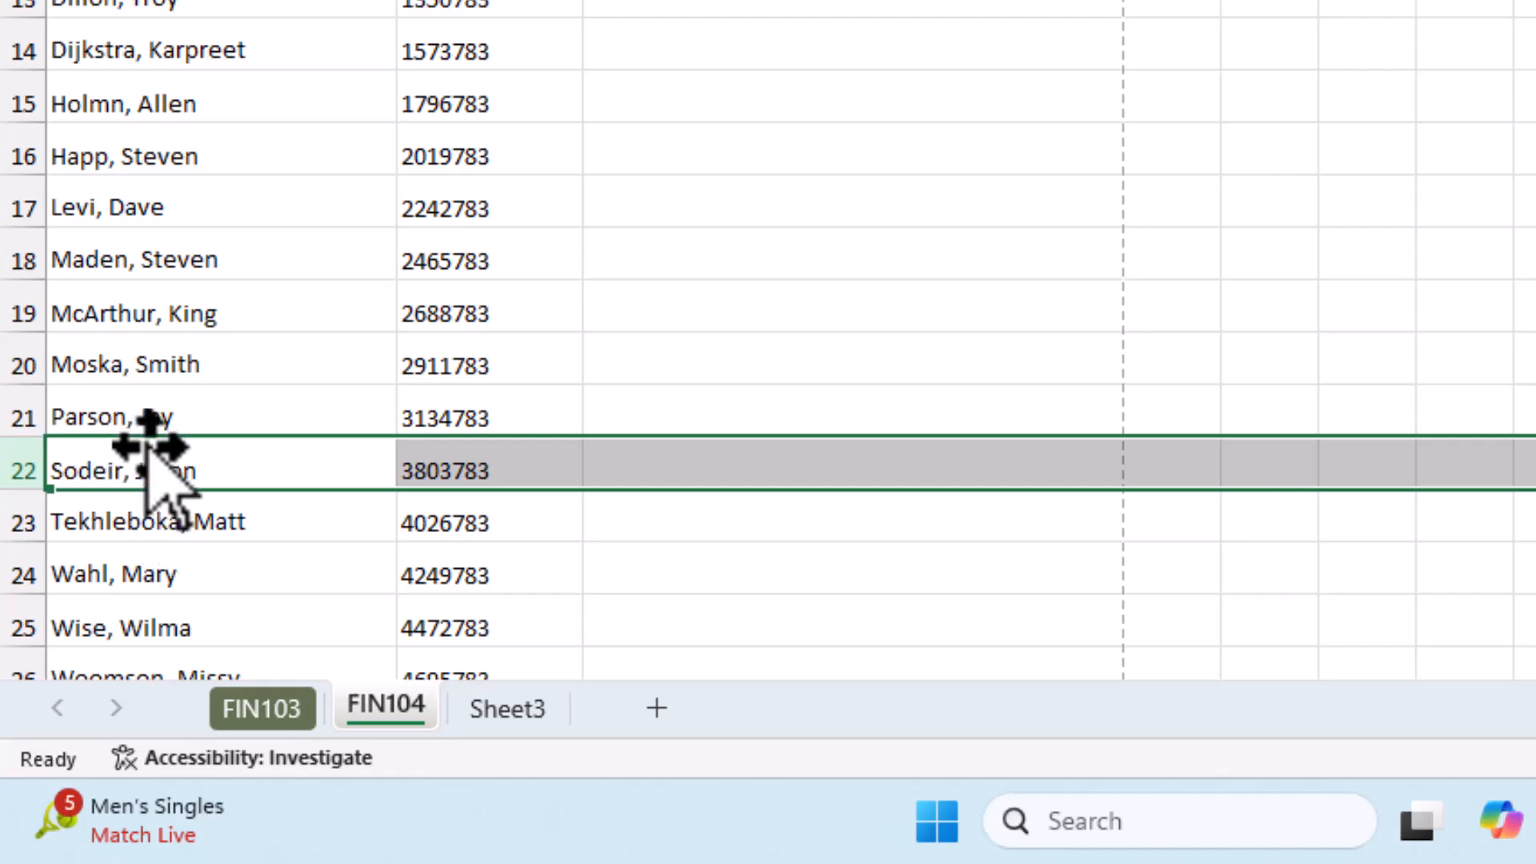
pyautogui.click(218, 456)
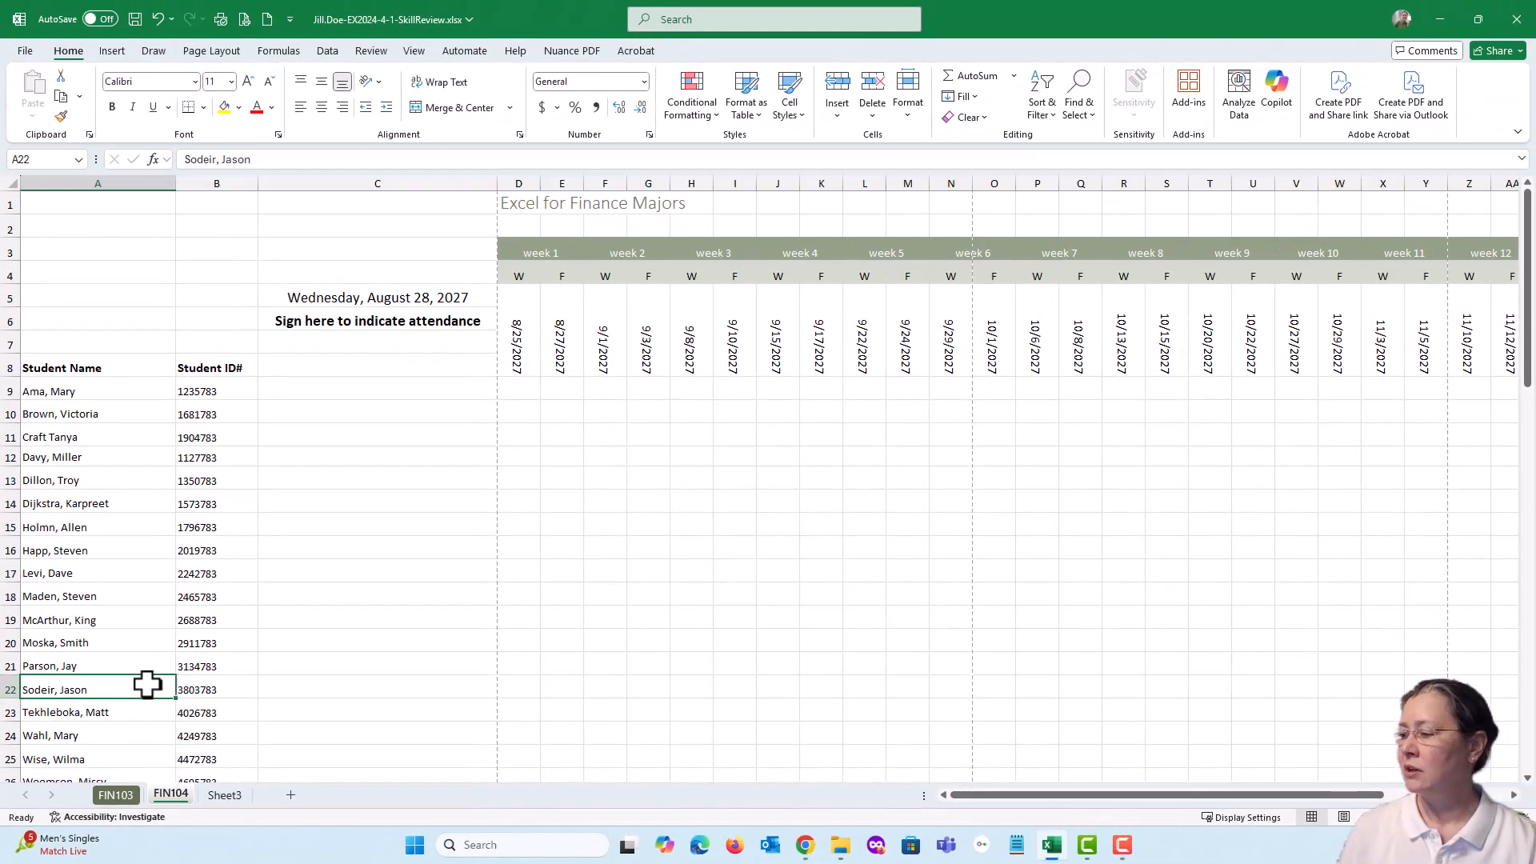
pyautogui.click(137, 19)
# Switch to the assignment page in the browser, mark the item 14 task complete, and move the browser window out of the way
pyautogui.hotkey('alt', 'Tab')
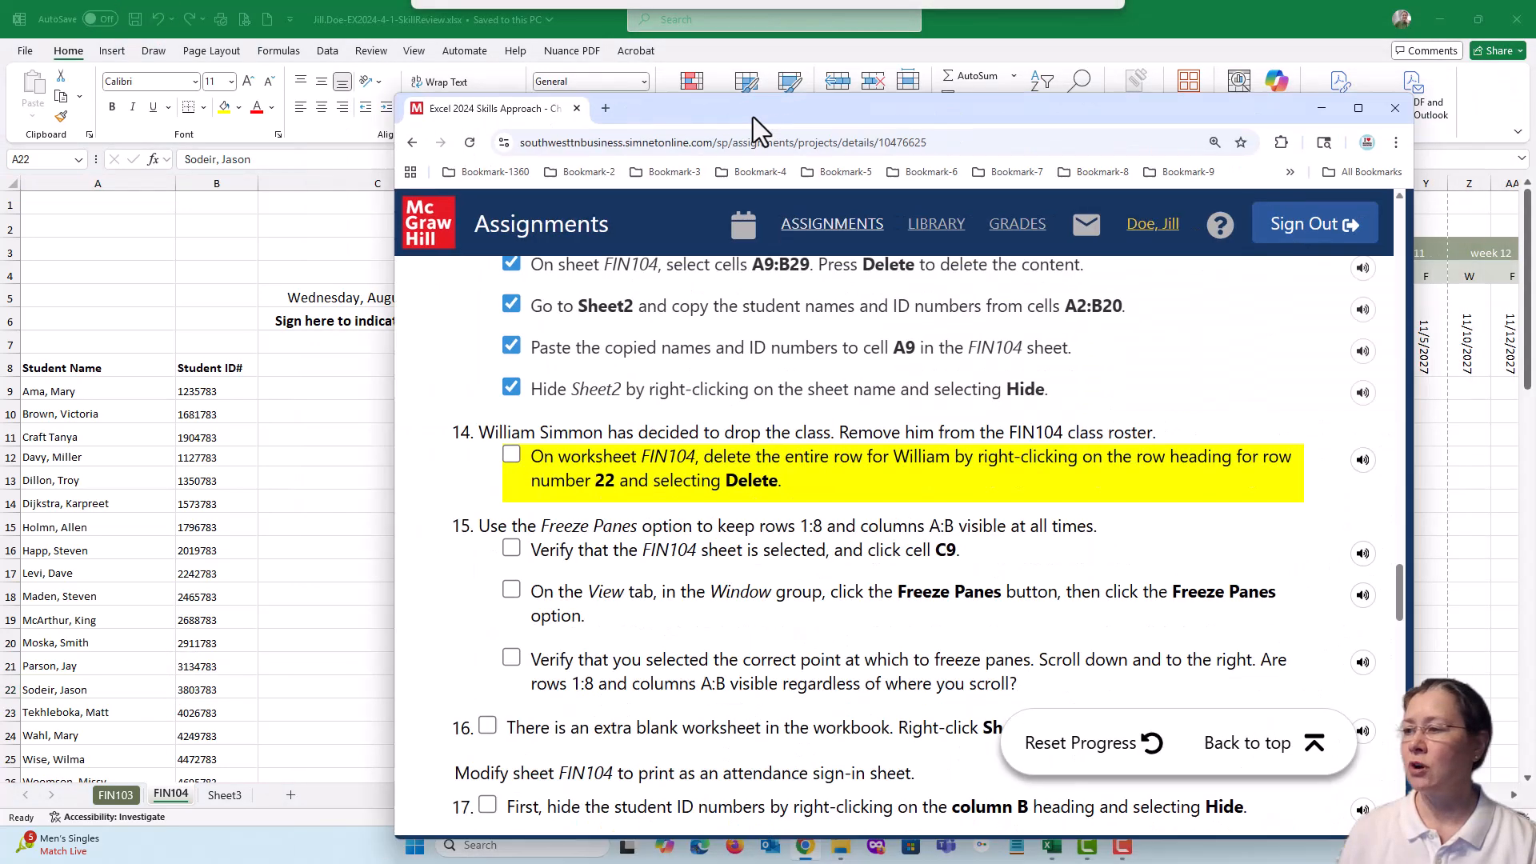
pyautogui.moveTo(546, 89); pyautogui.dragTo(555, 74)
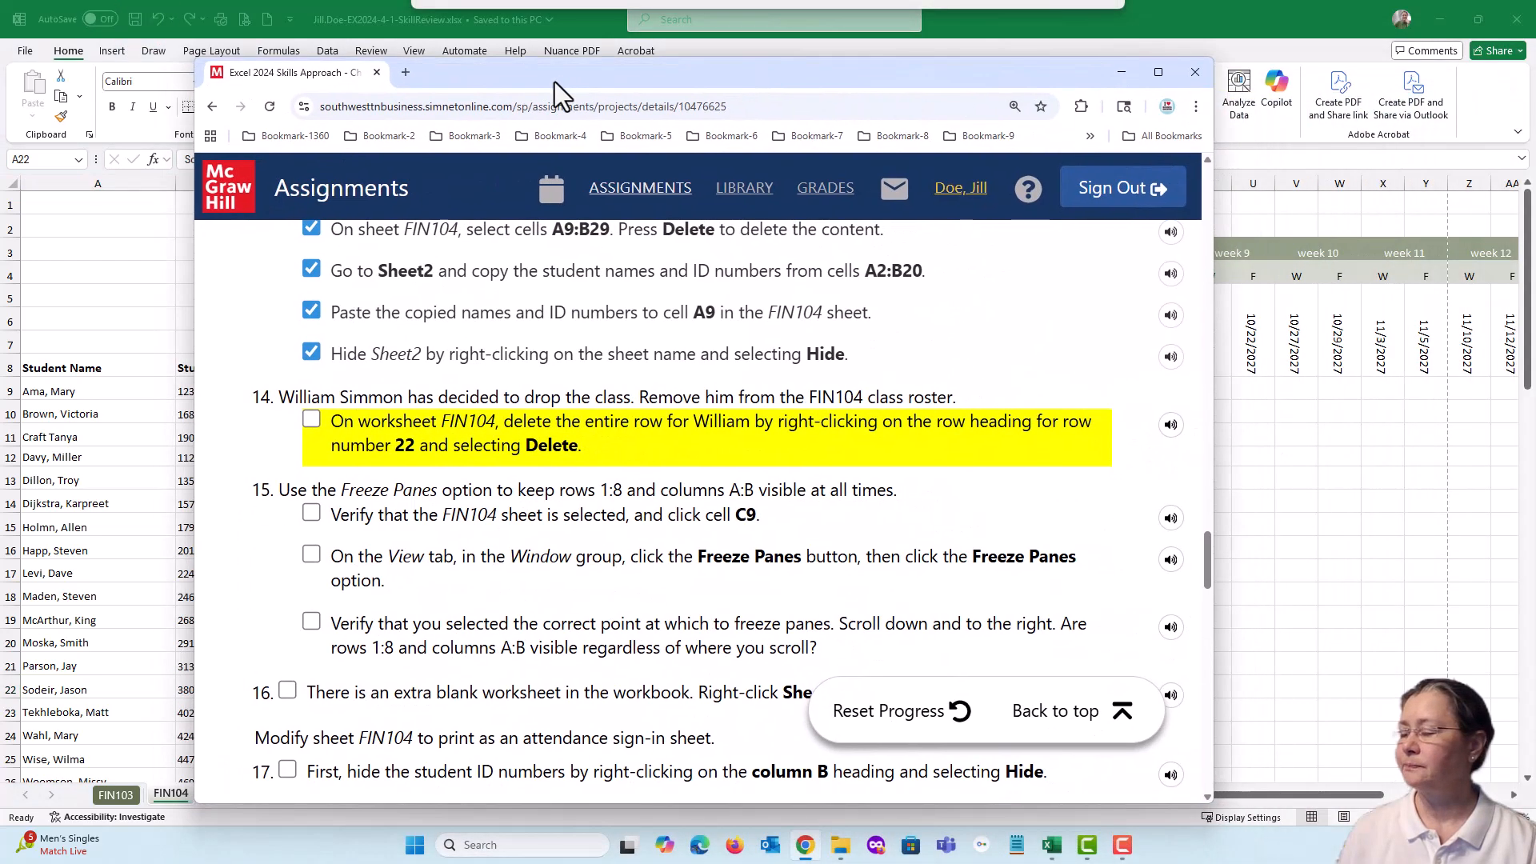
pyautogui.click(312, 418)
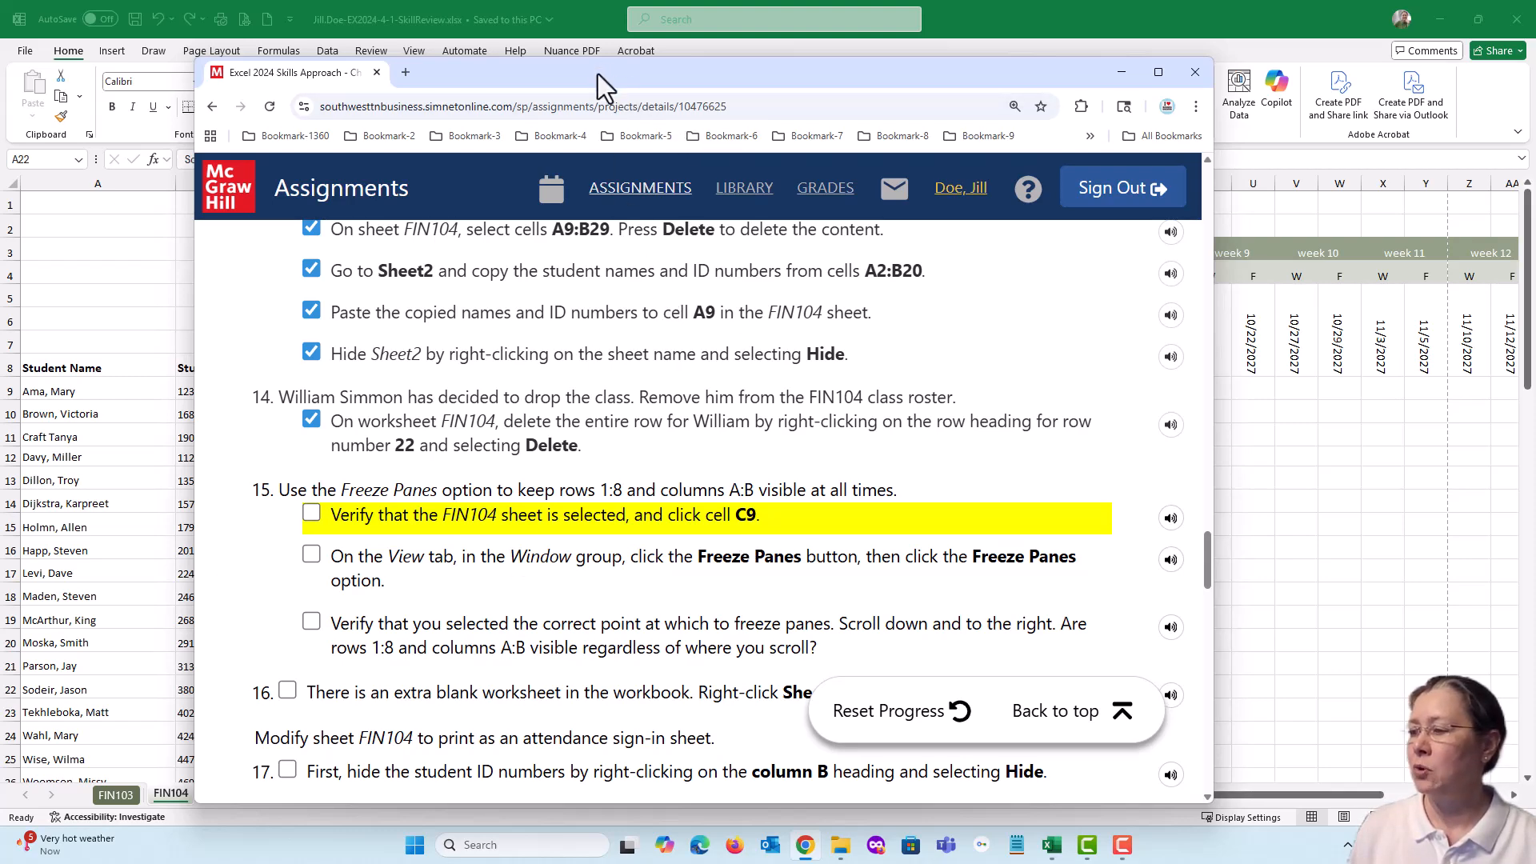
pyautogui.moveTo(598, 74); pyautogui.dragTo(1535, 88)
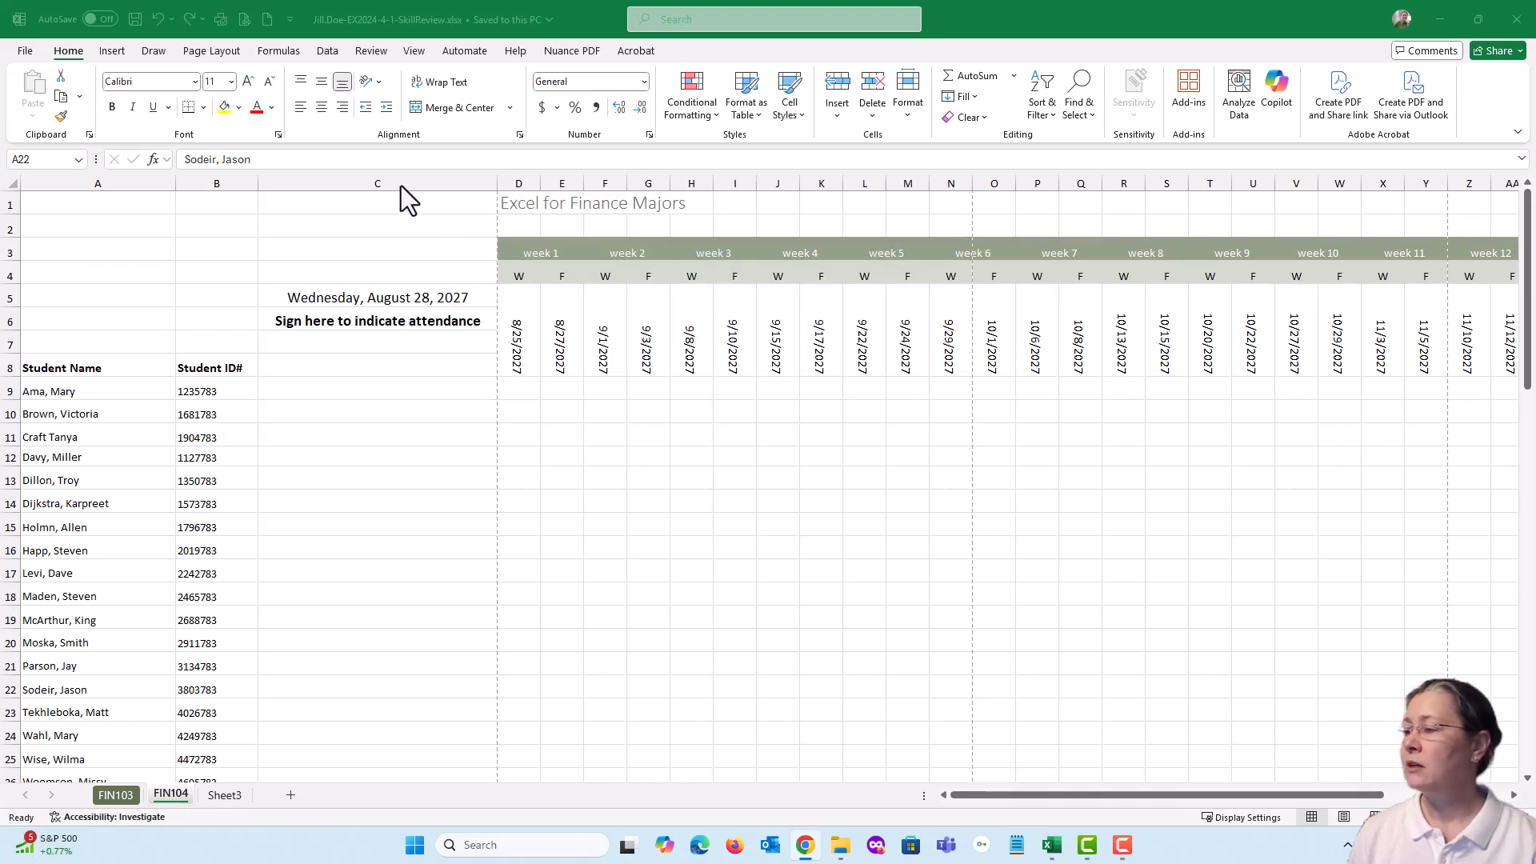
# Freeze rows 1:8 and columns A:B of the FIN104 sheet by applying Freeze Panes at cell C9
pyautogui.click(347, 390)
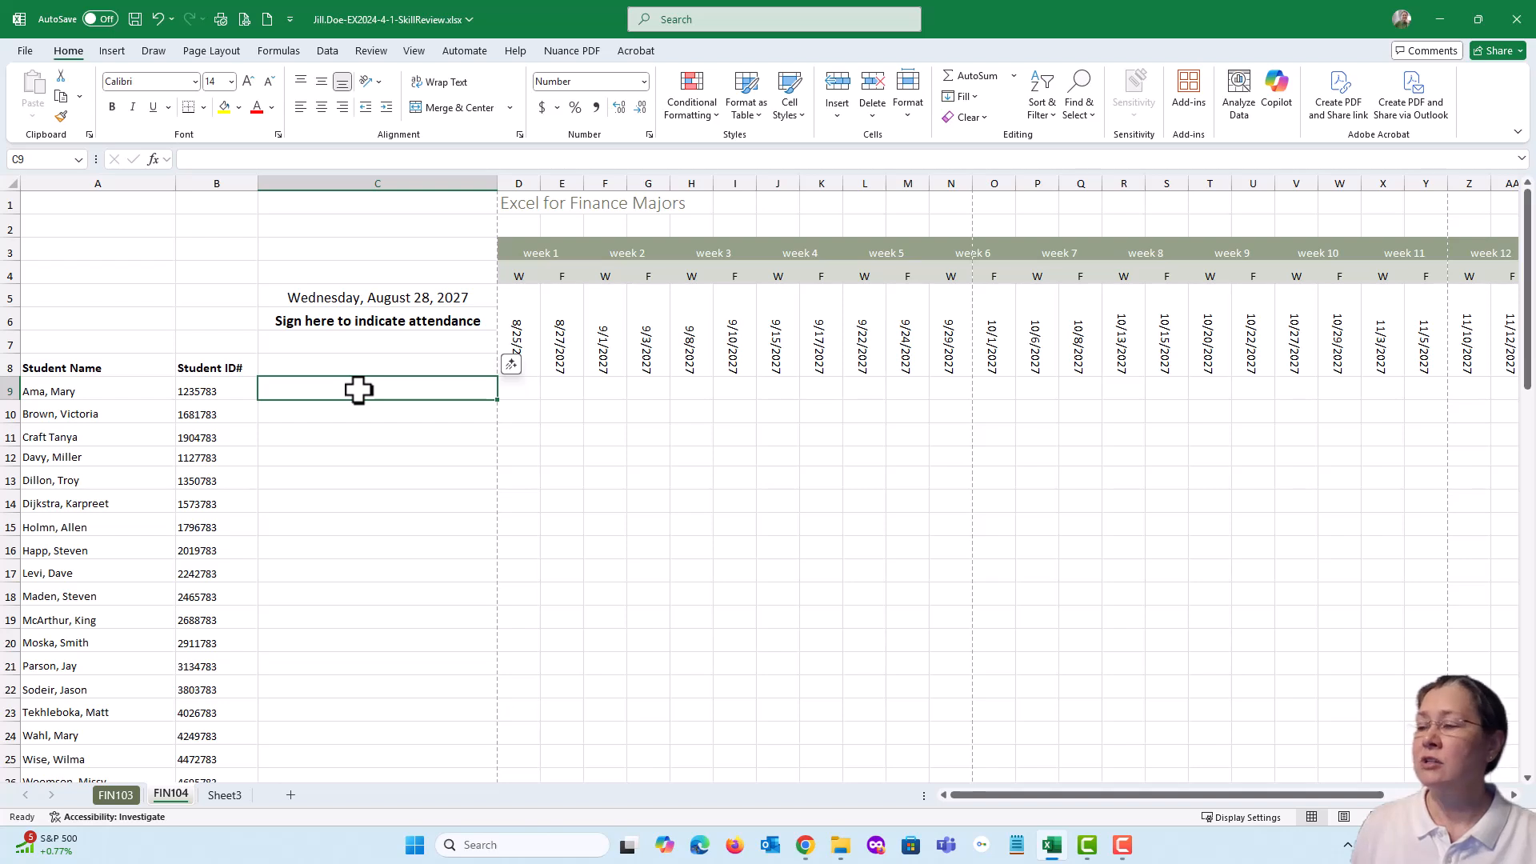
pyautogui.click(413, 53)
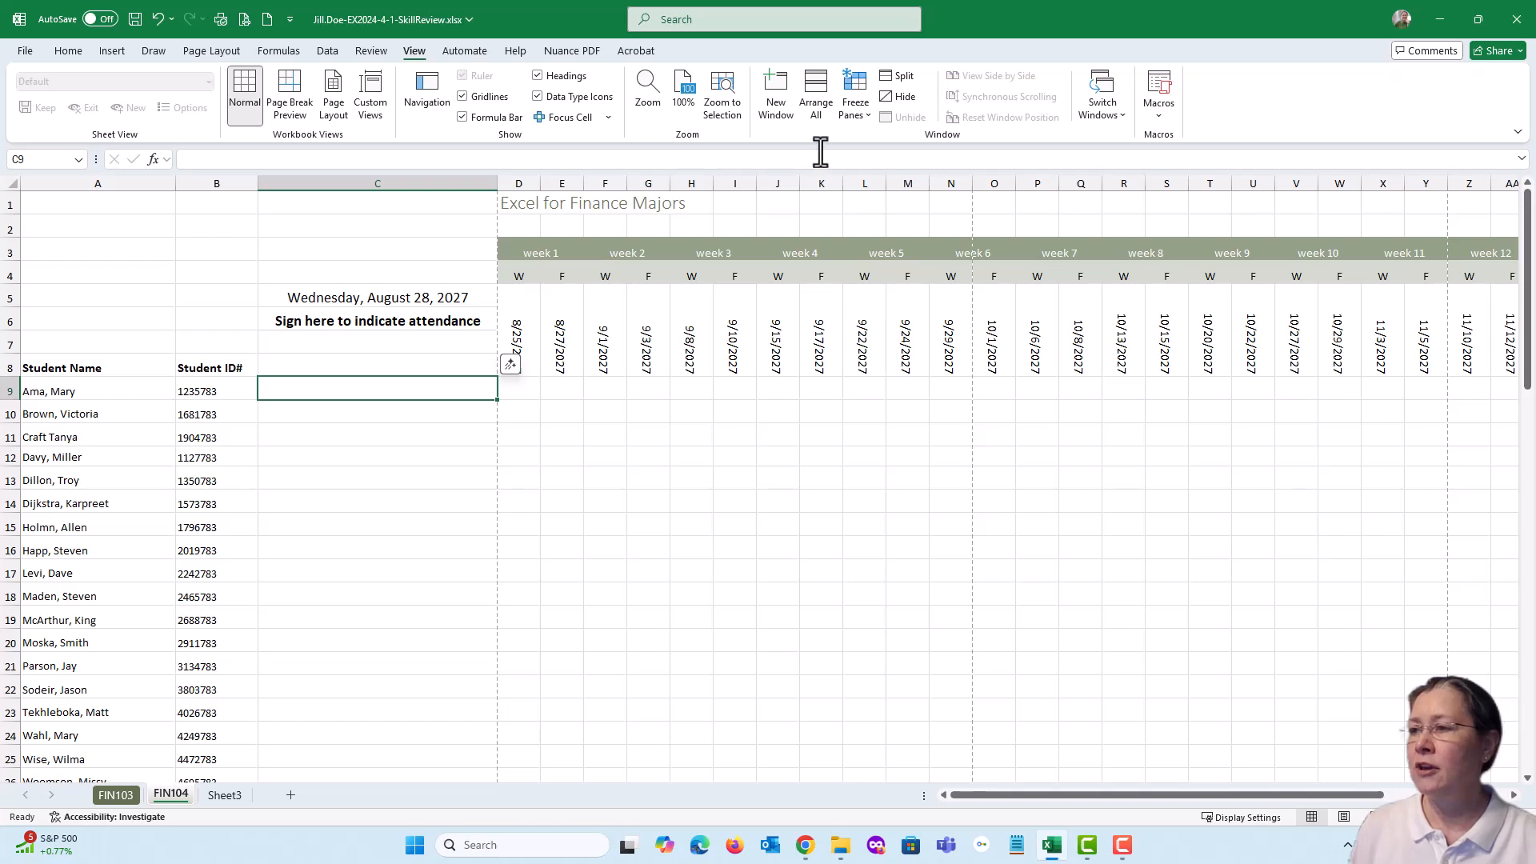
pyautogui.click(867, 119)
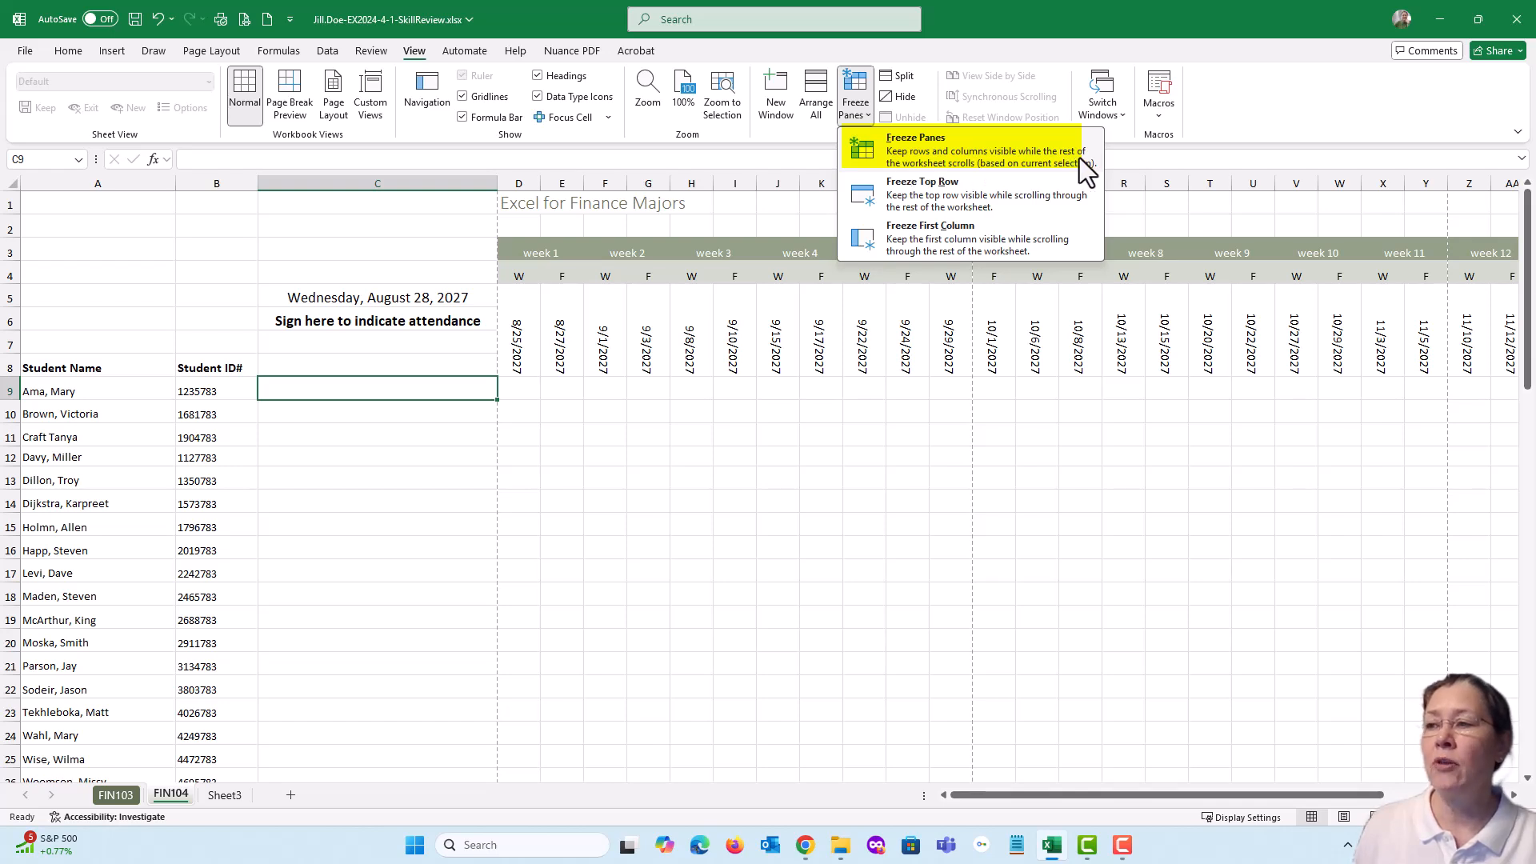
pyautogui.click(886, 147)
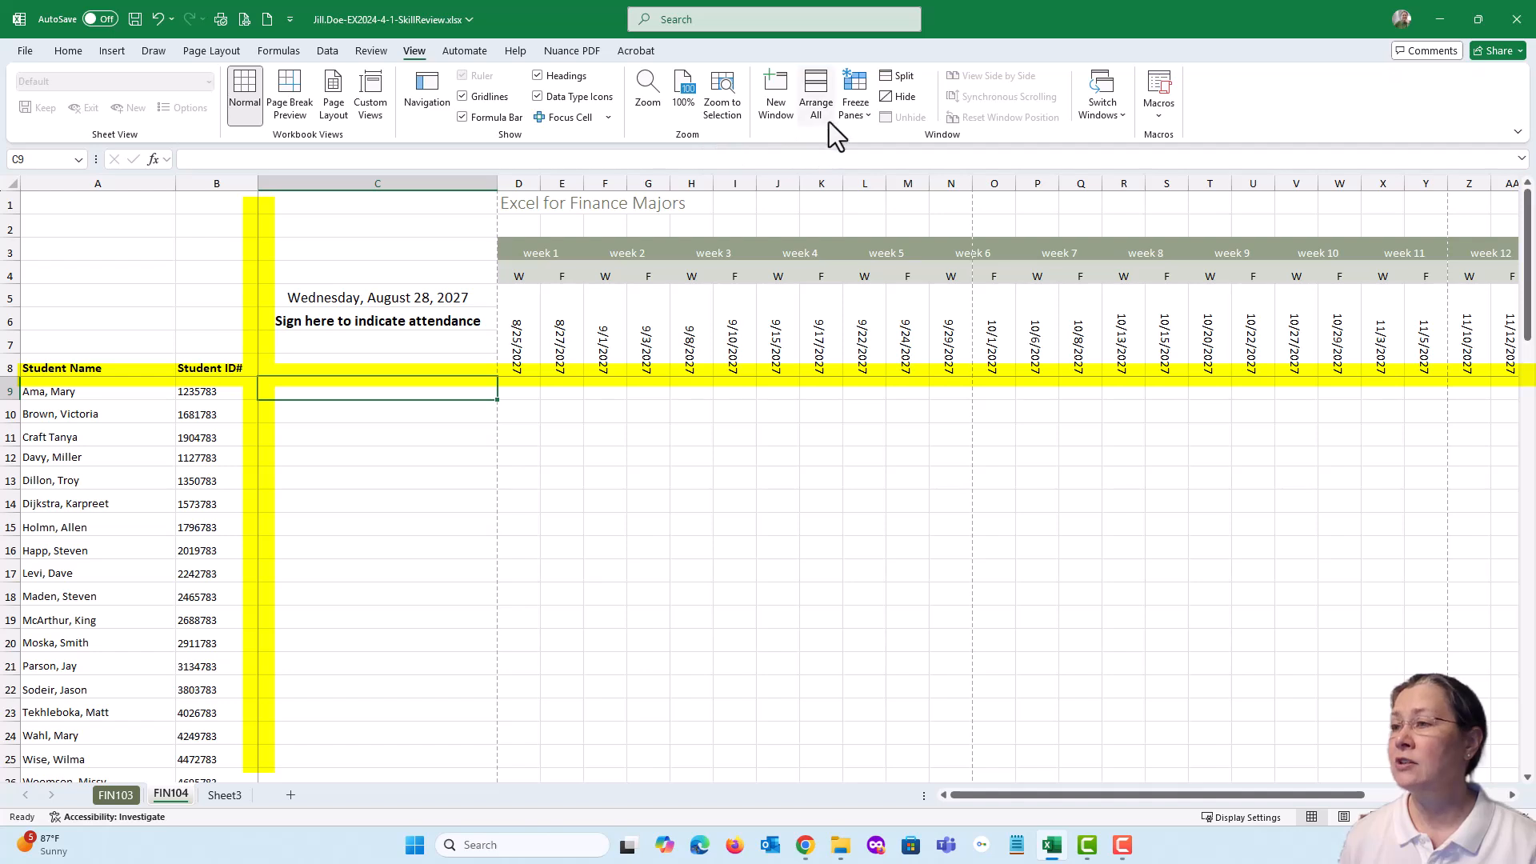
# Unfreeze the FIN104 panes to demonstrate removing the freeze, and freeze them again at cell C9
pyautogui.click(849, 115)
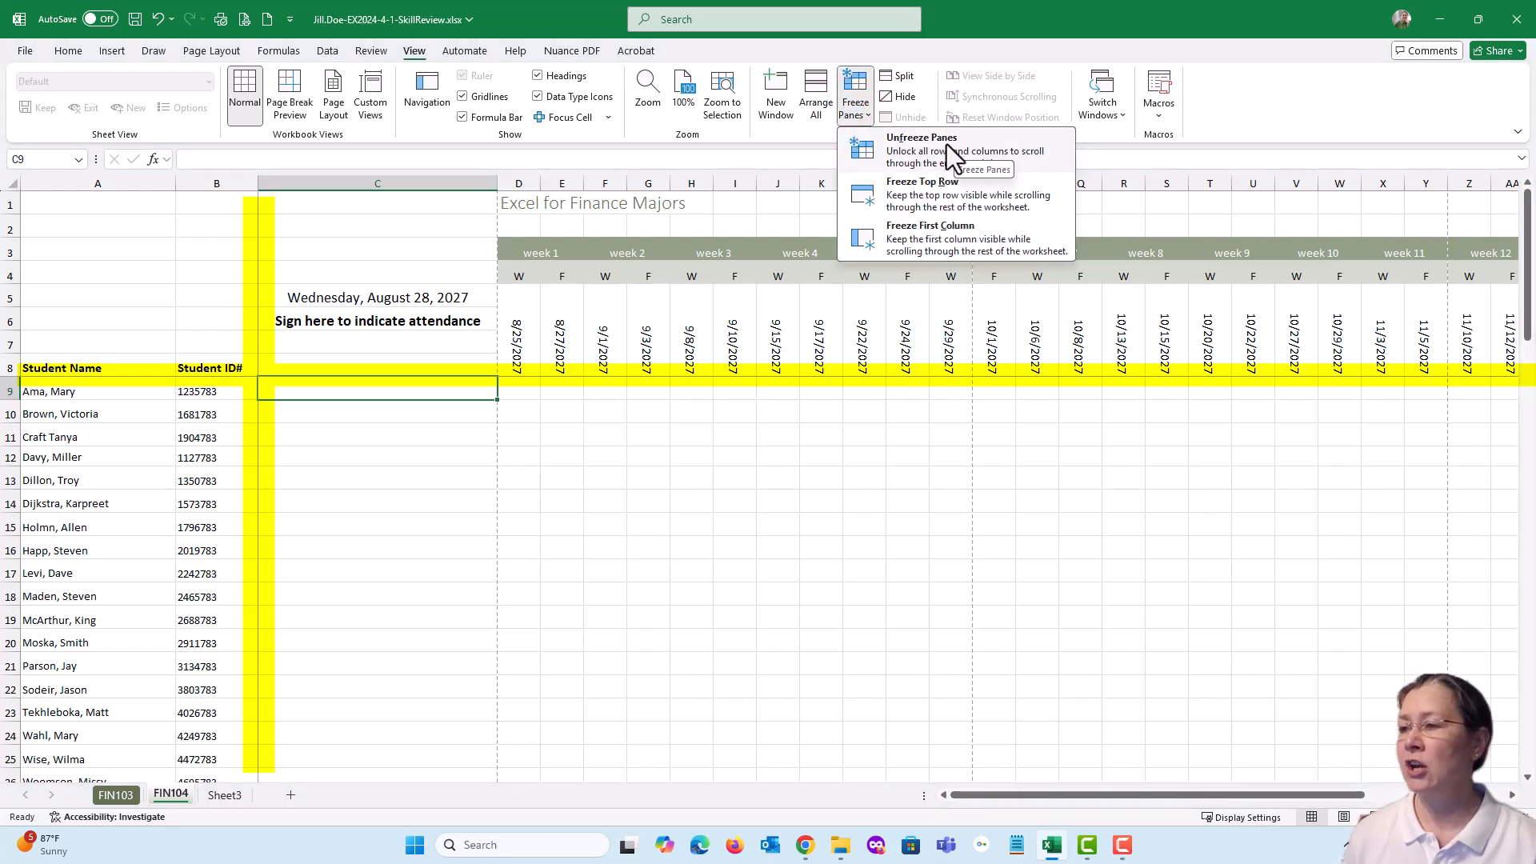
pyautogui.click(904, 146)
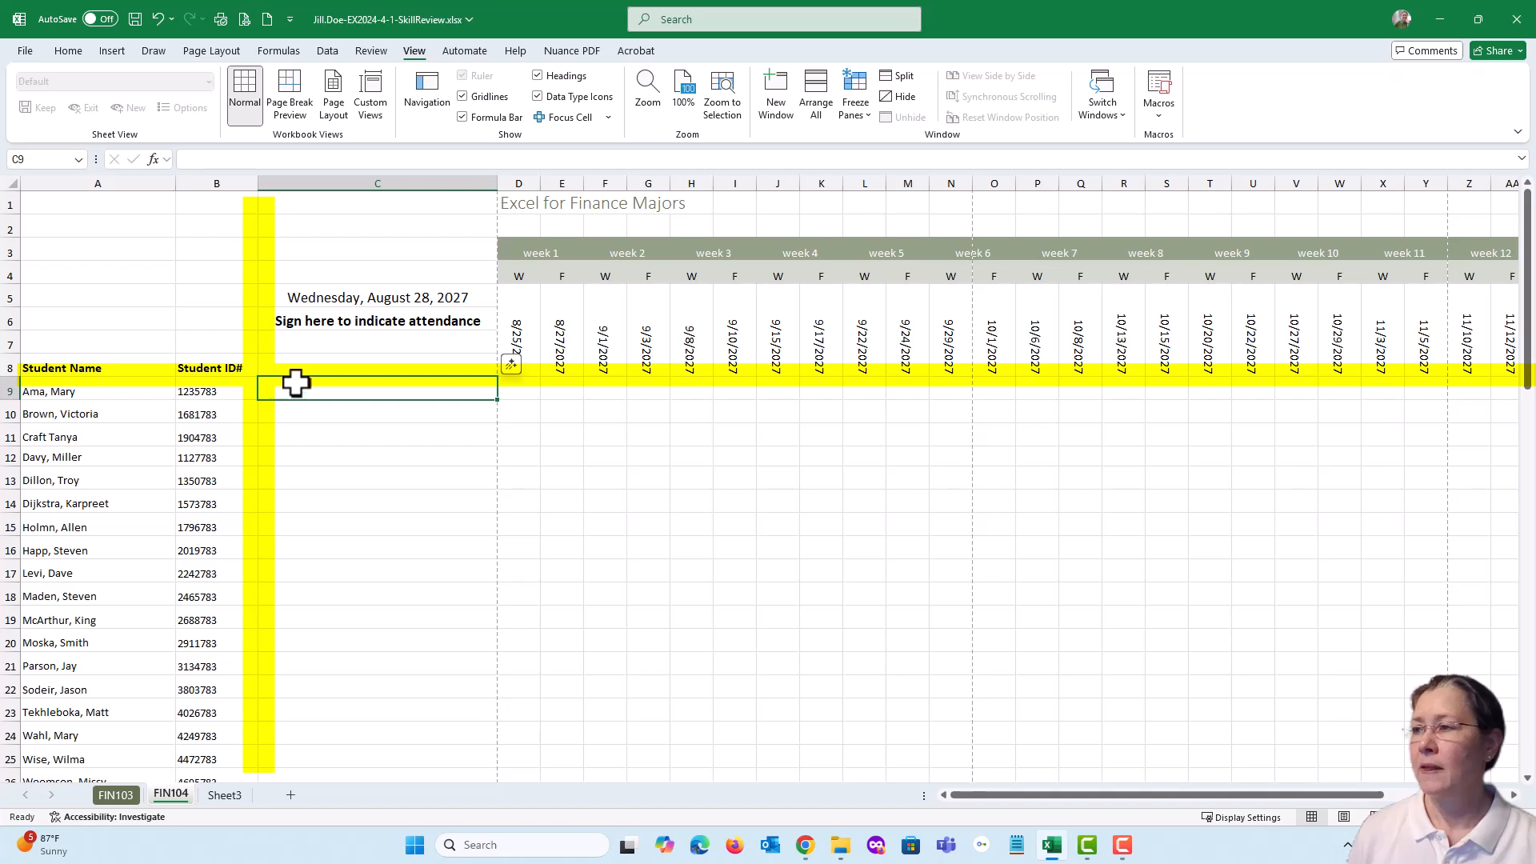
pyautogui.click(855, 112)
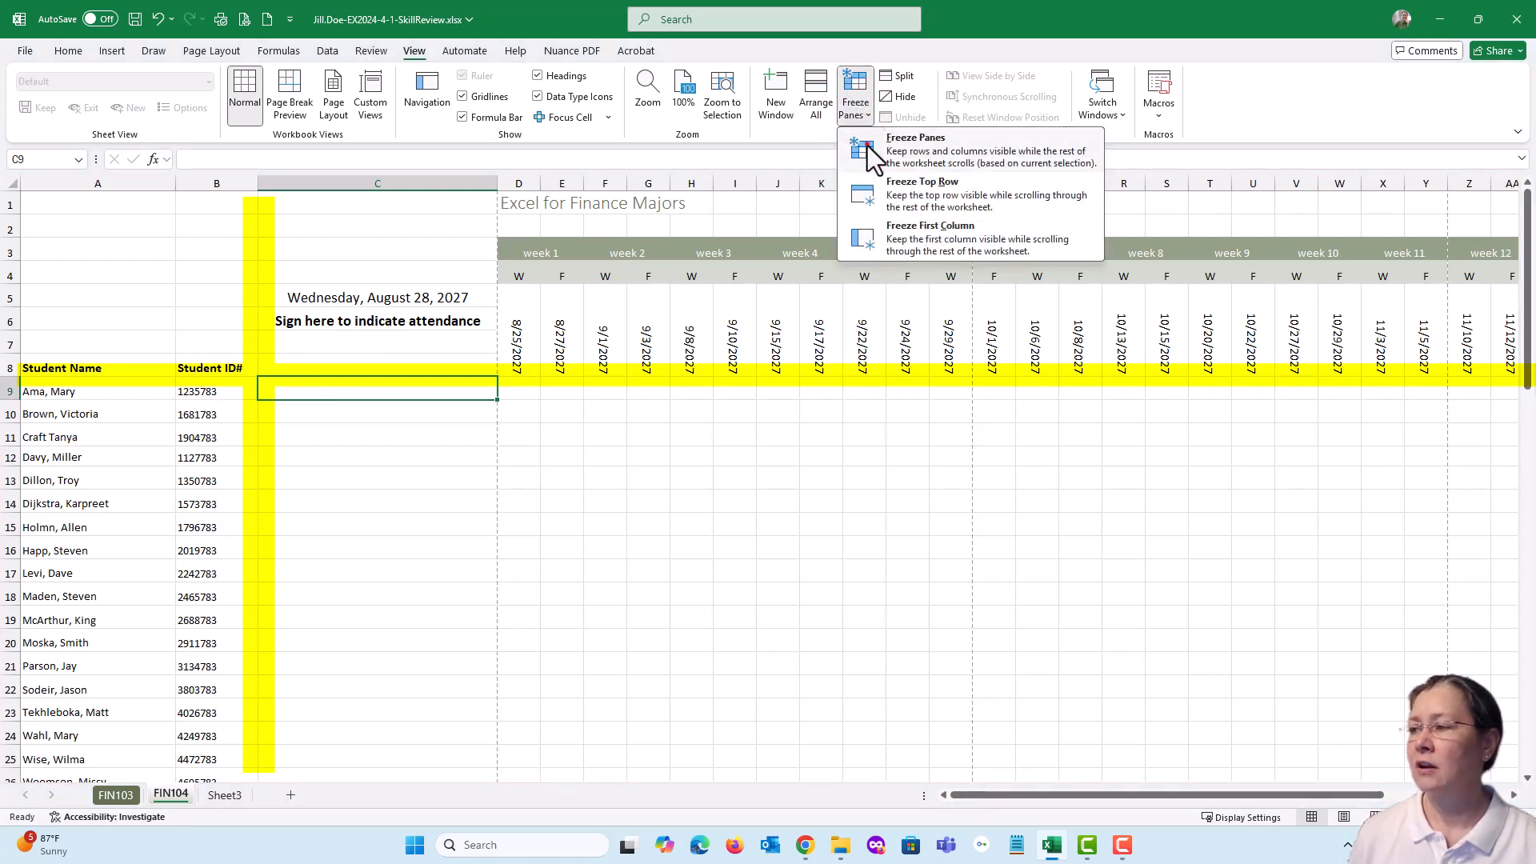
pyautogui.click(868, 144)
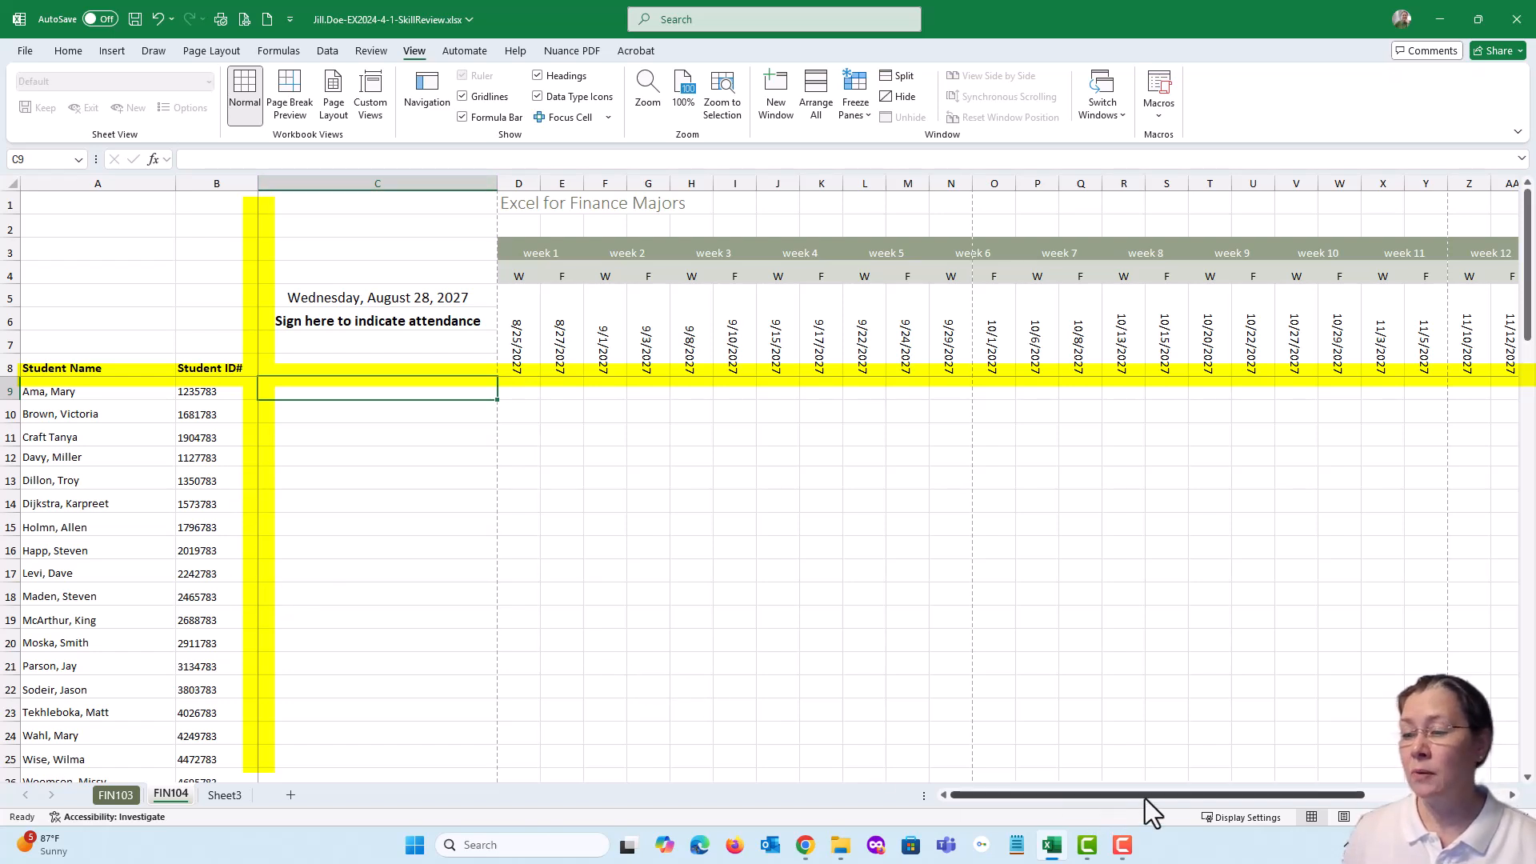
# Check the frozen columns A:B against the week columns across the full width of the FIN104 sheet, and return to column C
pyautogui.click(1511, 795)
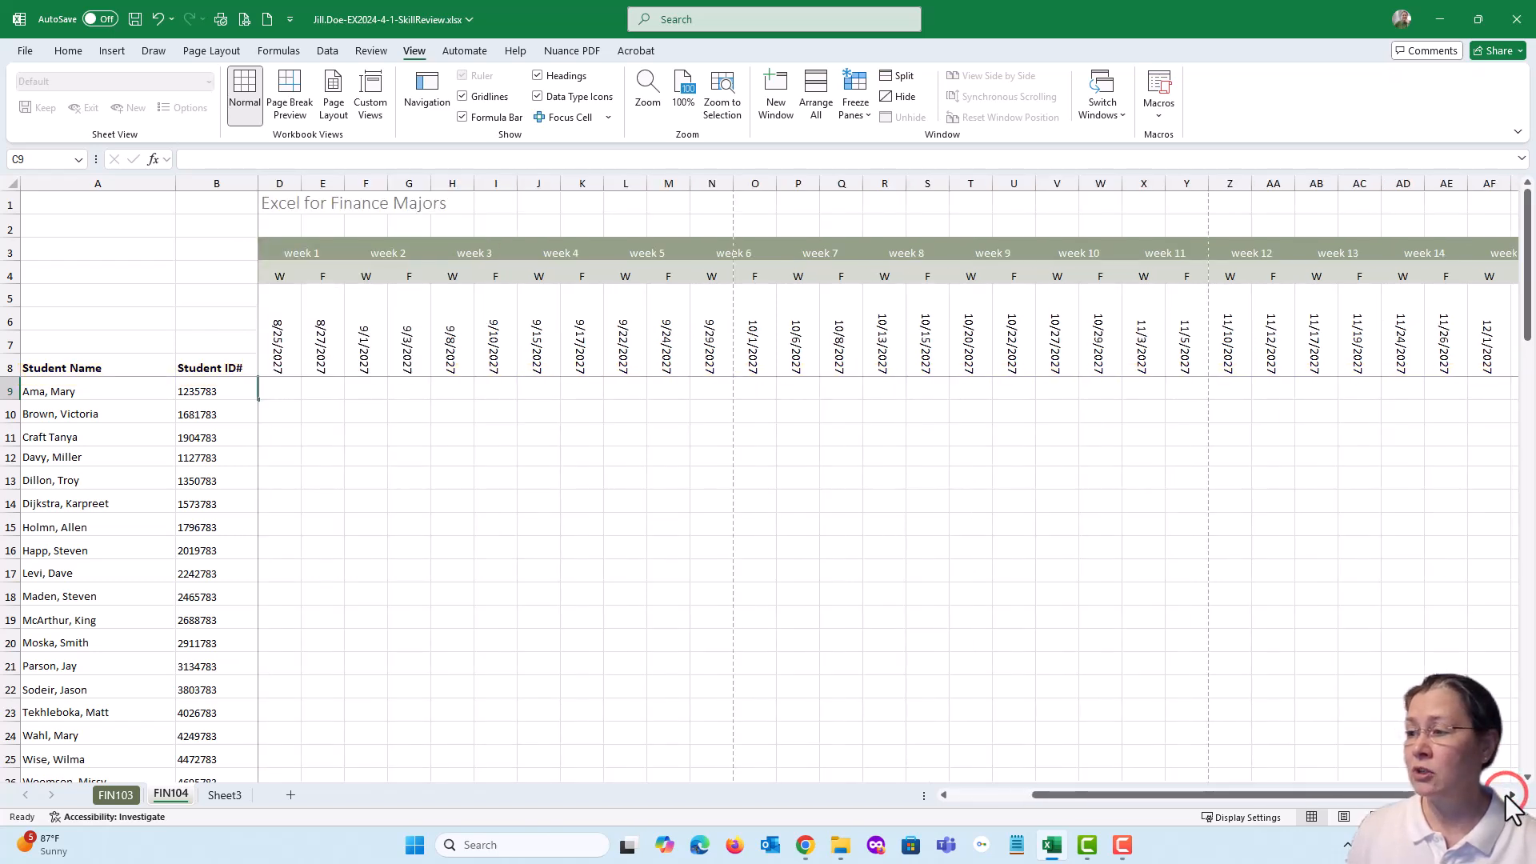
pyautogui.click(1510, 795)
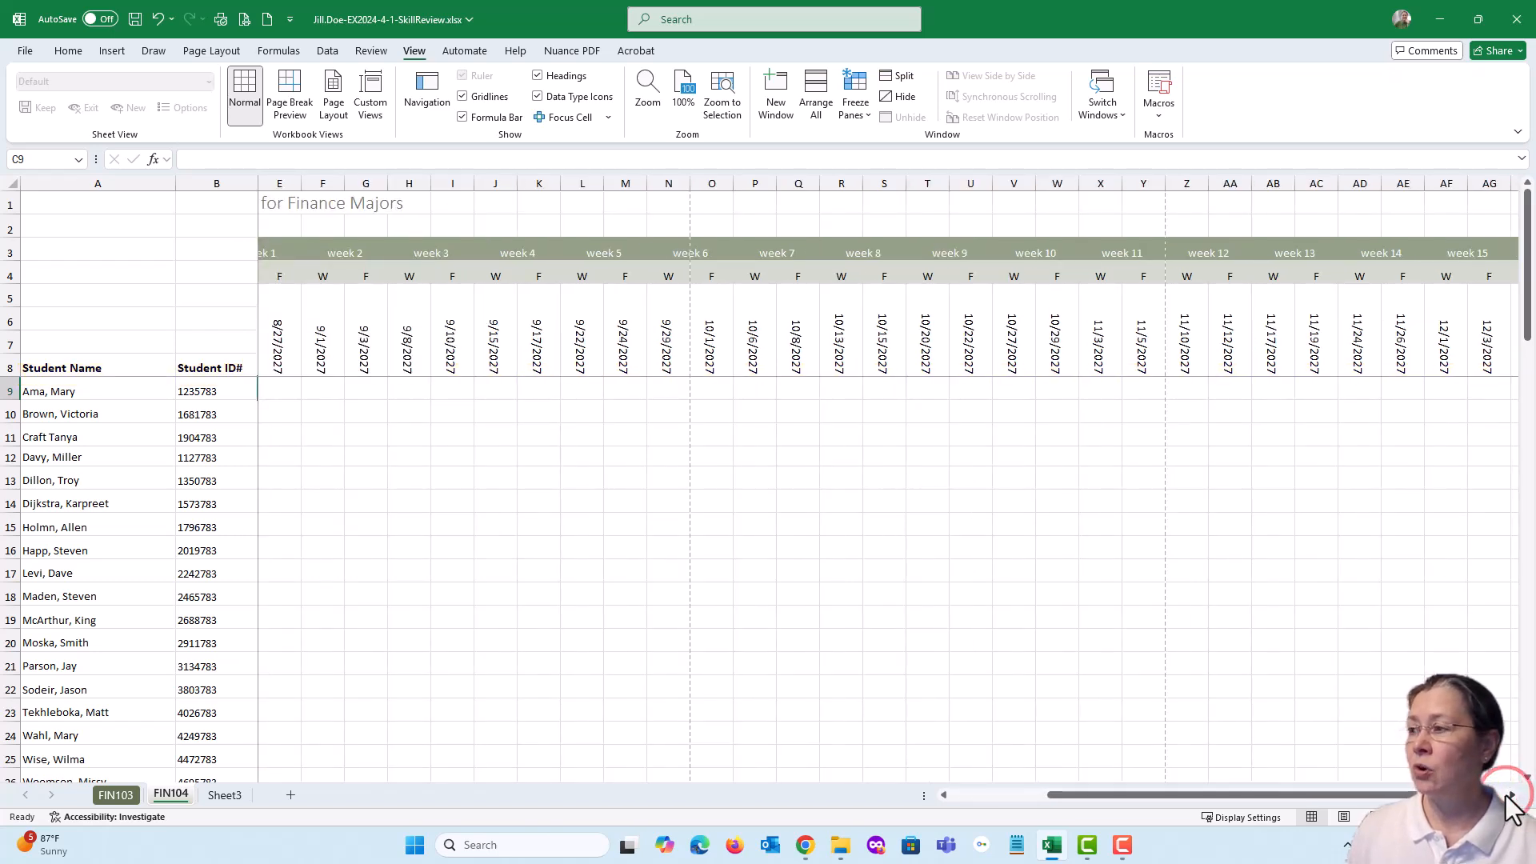
pyautogui.click(1510, 795)
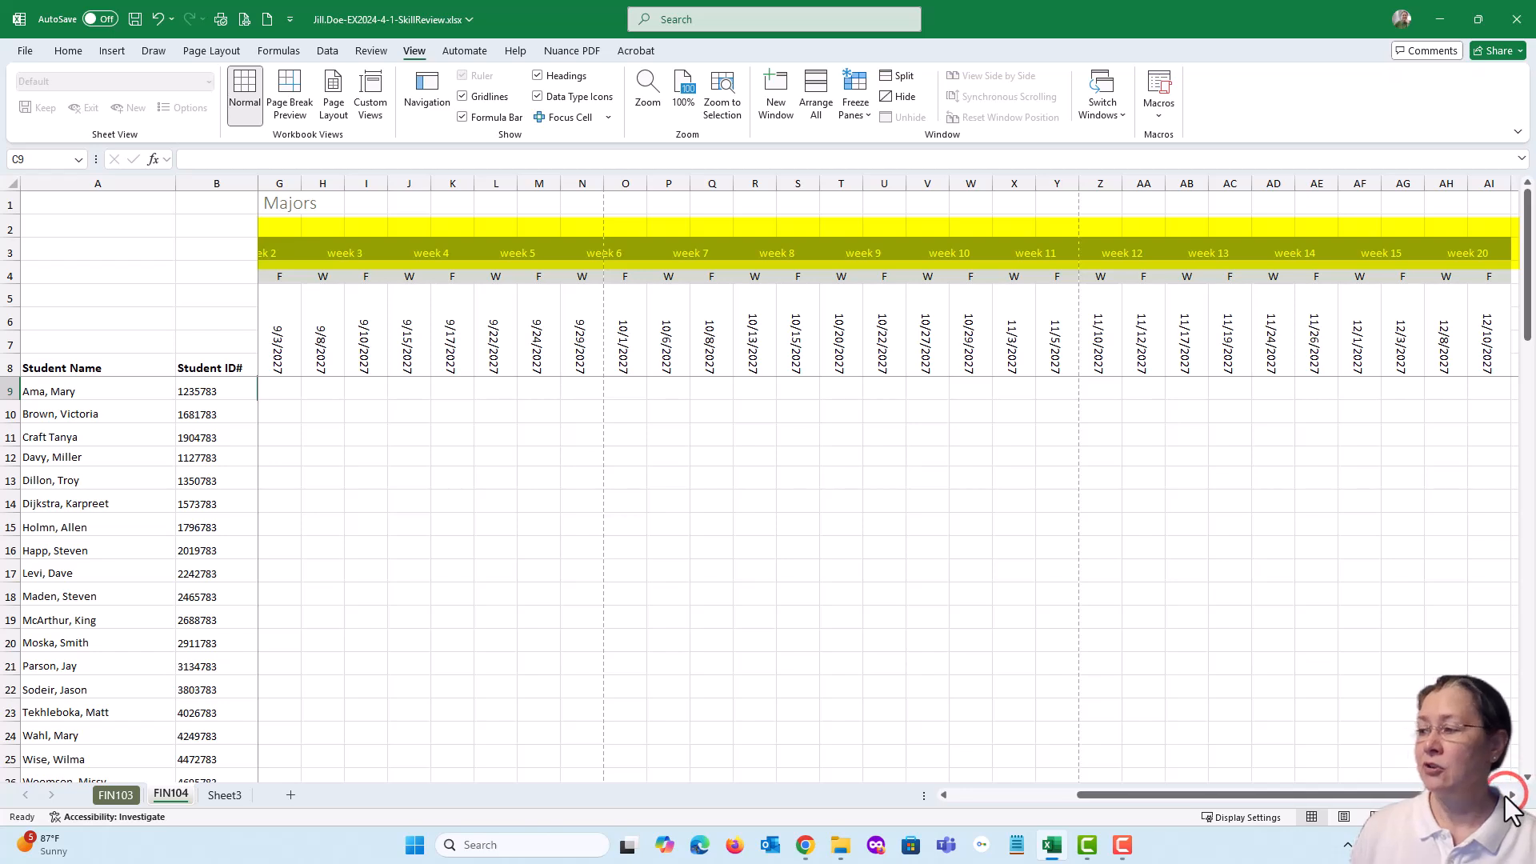
pyautogui.click(1507, 795)
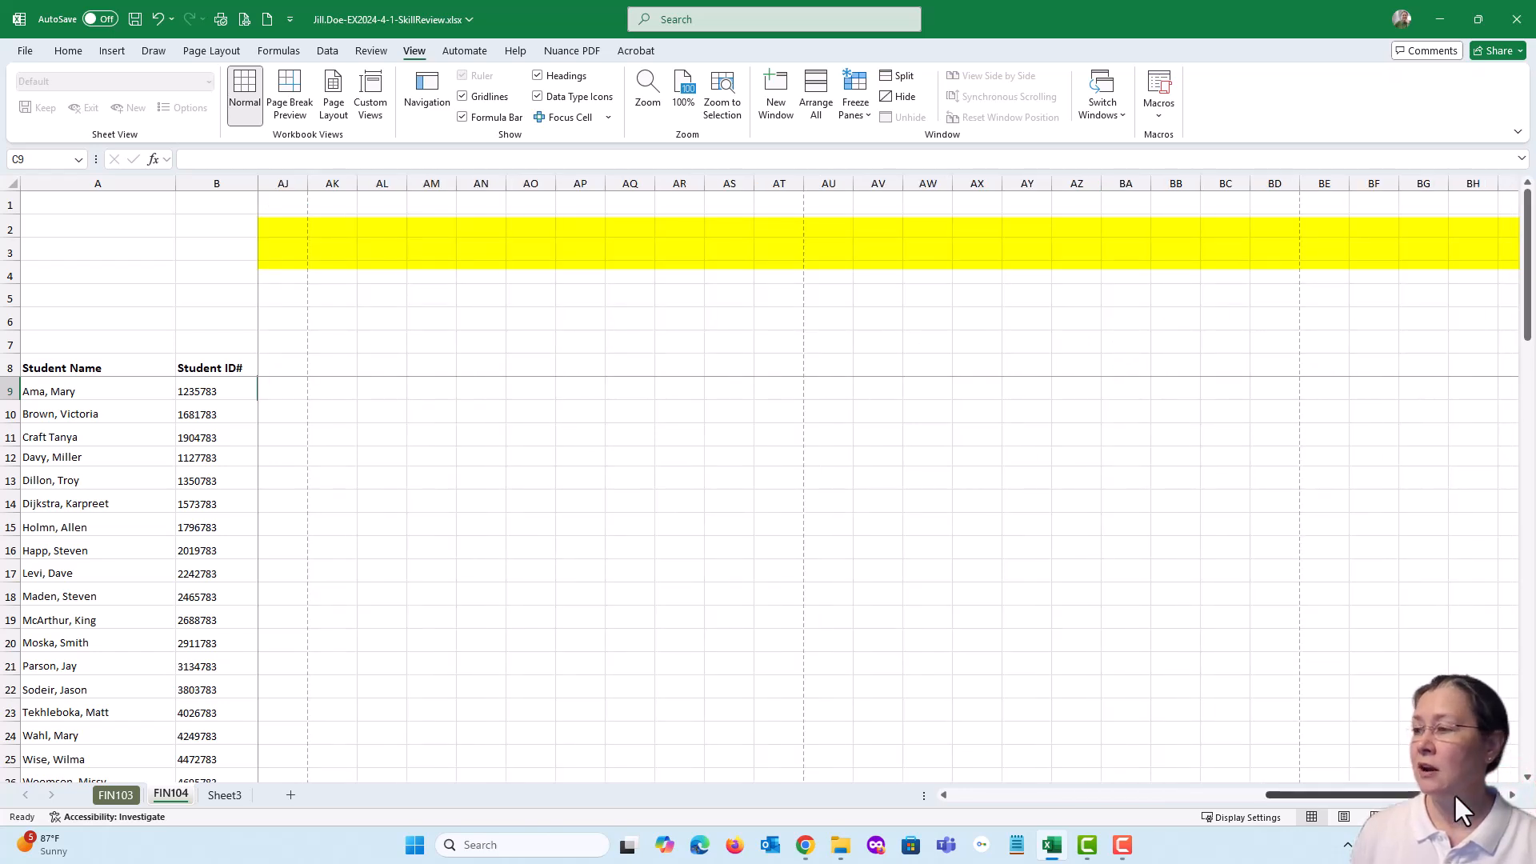
pyautogui.moveTo(1453, 794); pyautogui.dragTo(1358, 795)
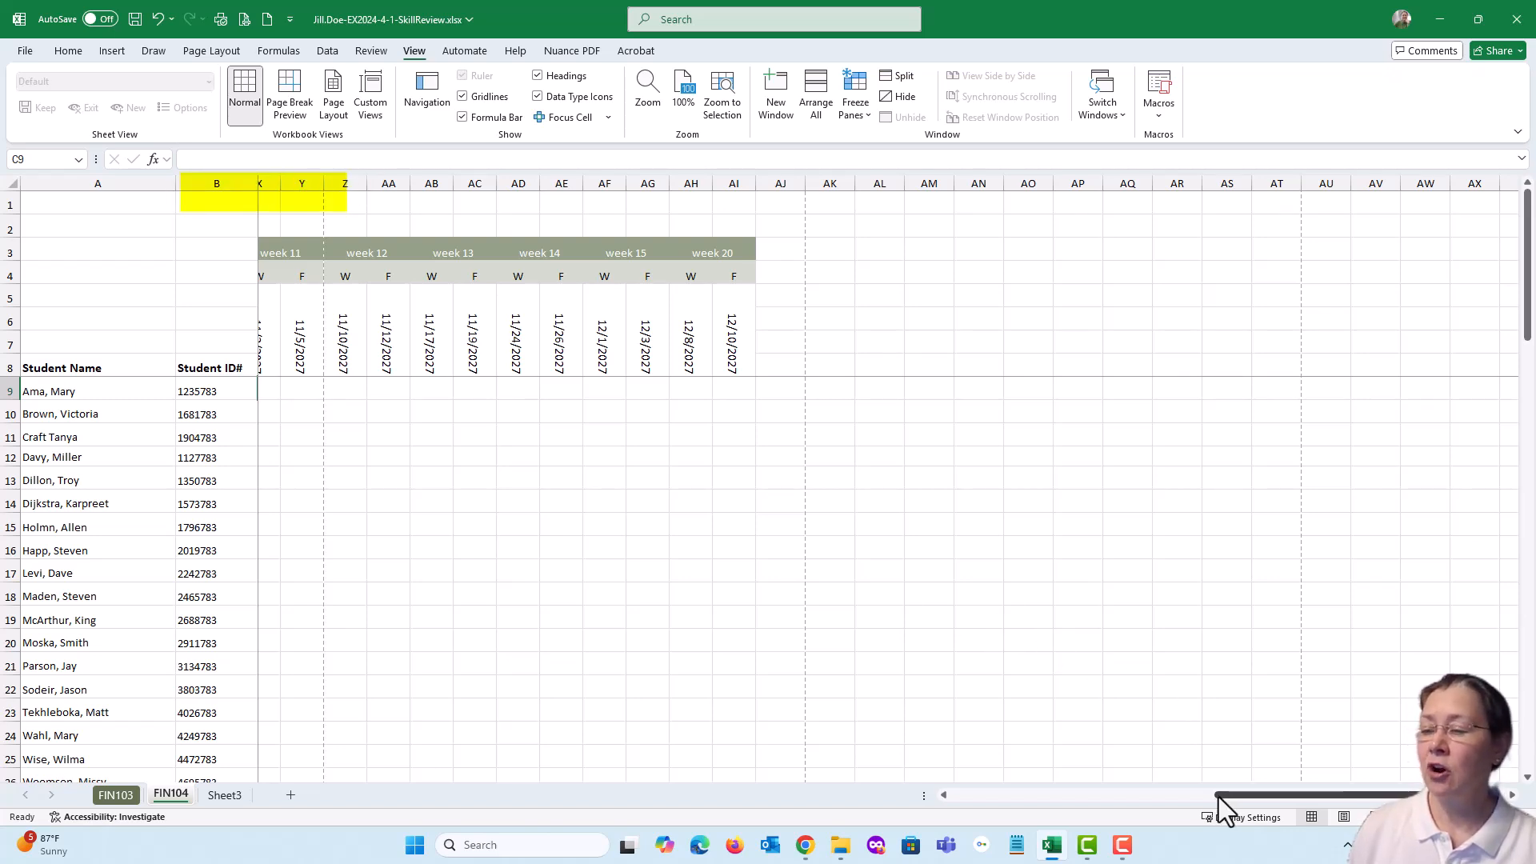
pyautogui.moveTo(1218, 797); pyautogui.dragTo(1258, 797)
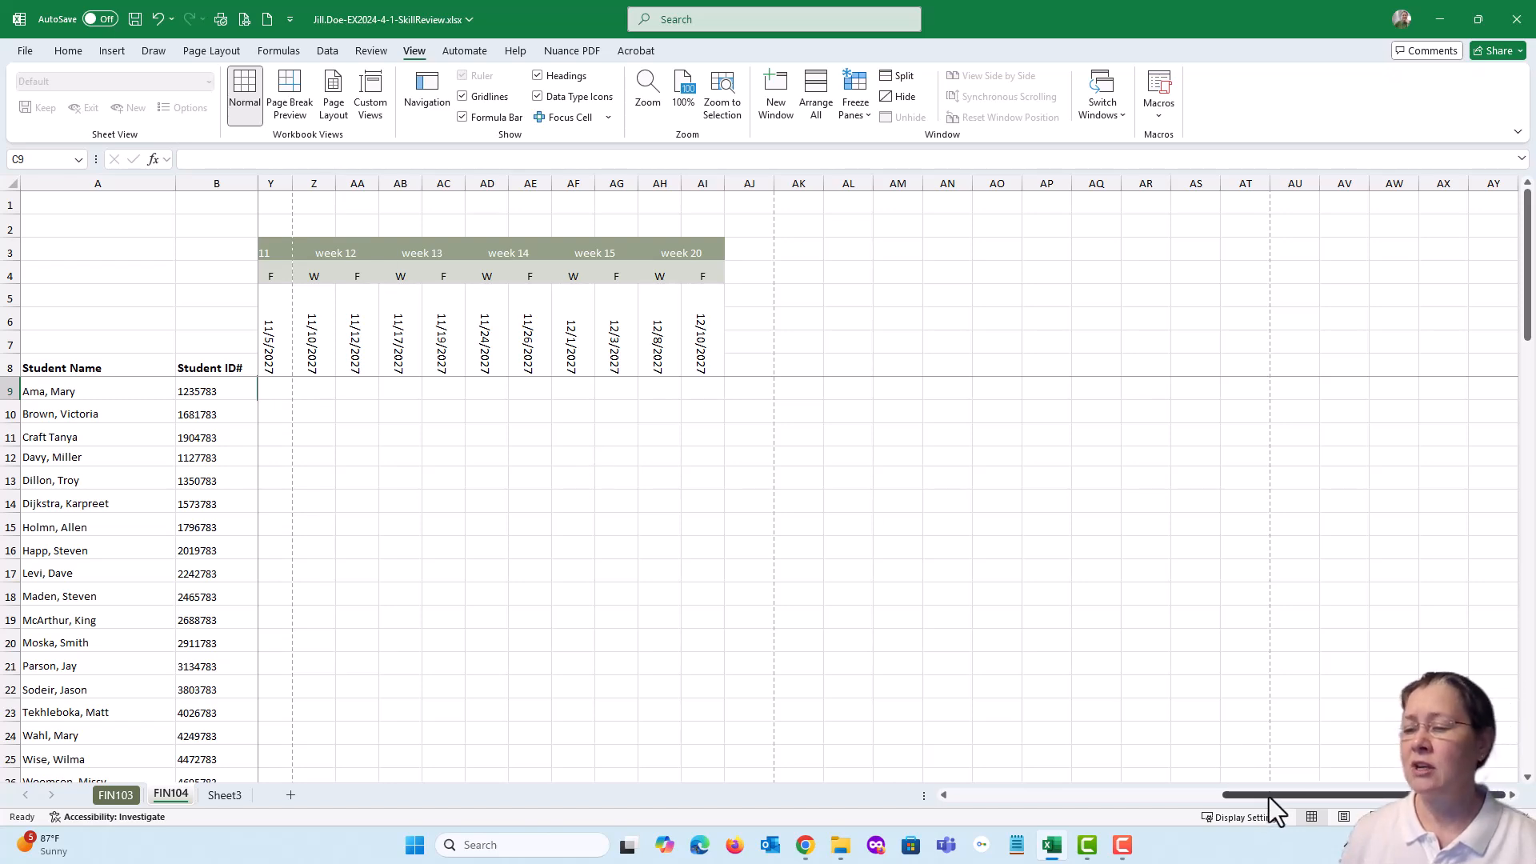
pyautogui.moveTo(1269, 795); pyautogui.dragTo(976, 792)
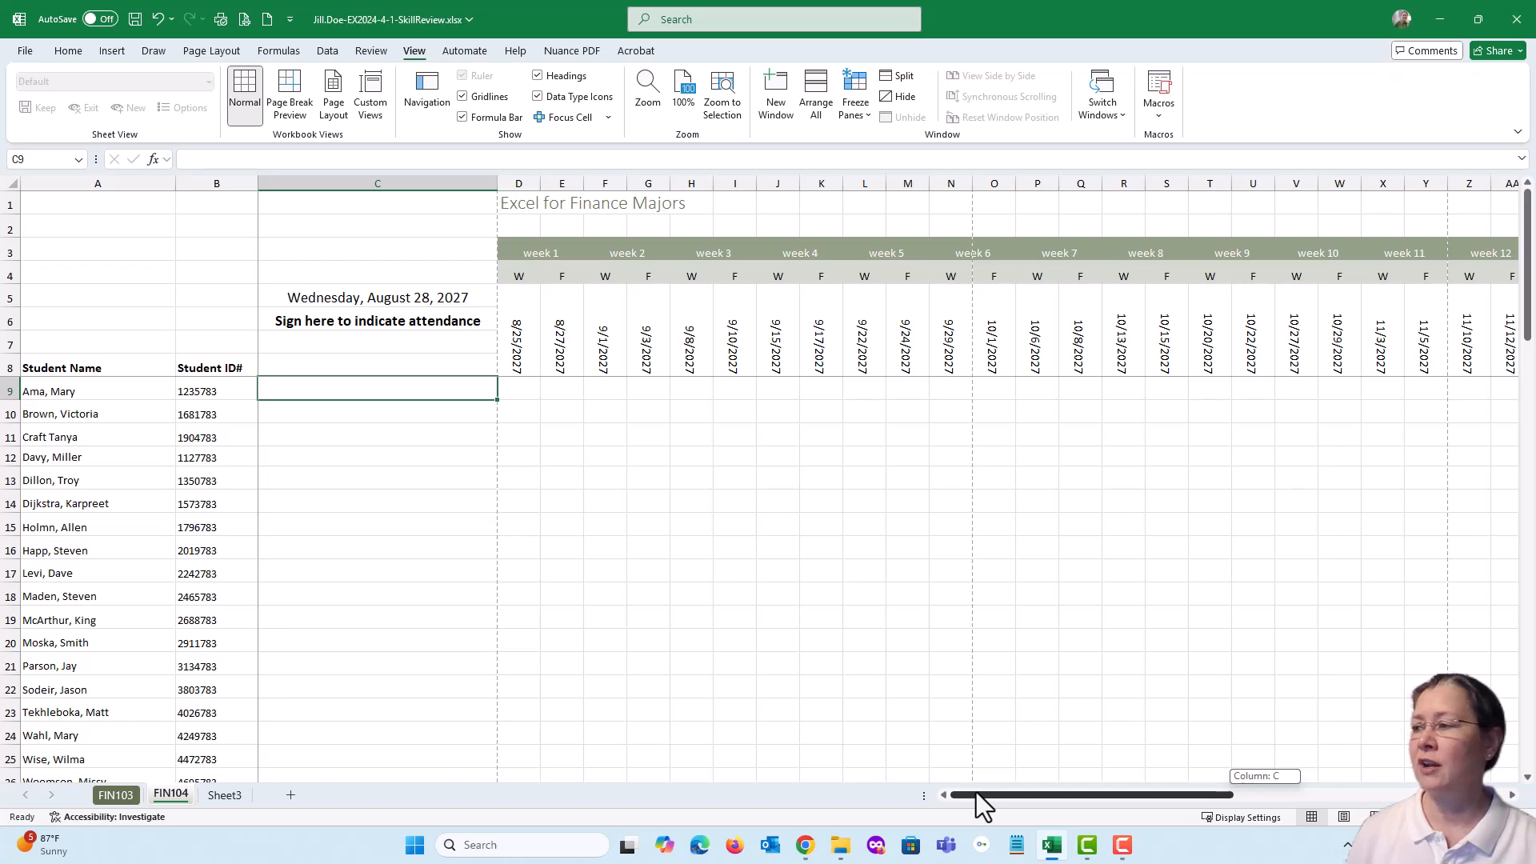
pyautogui.moveTo(976, 792); pyautogui.dragTo(976, 792)
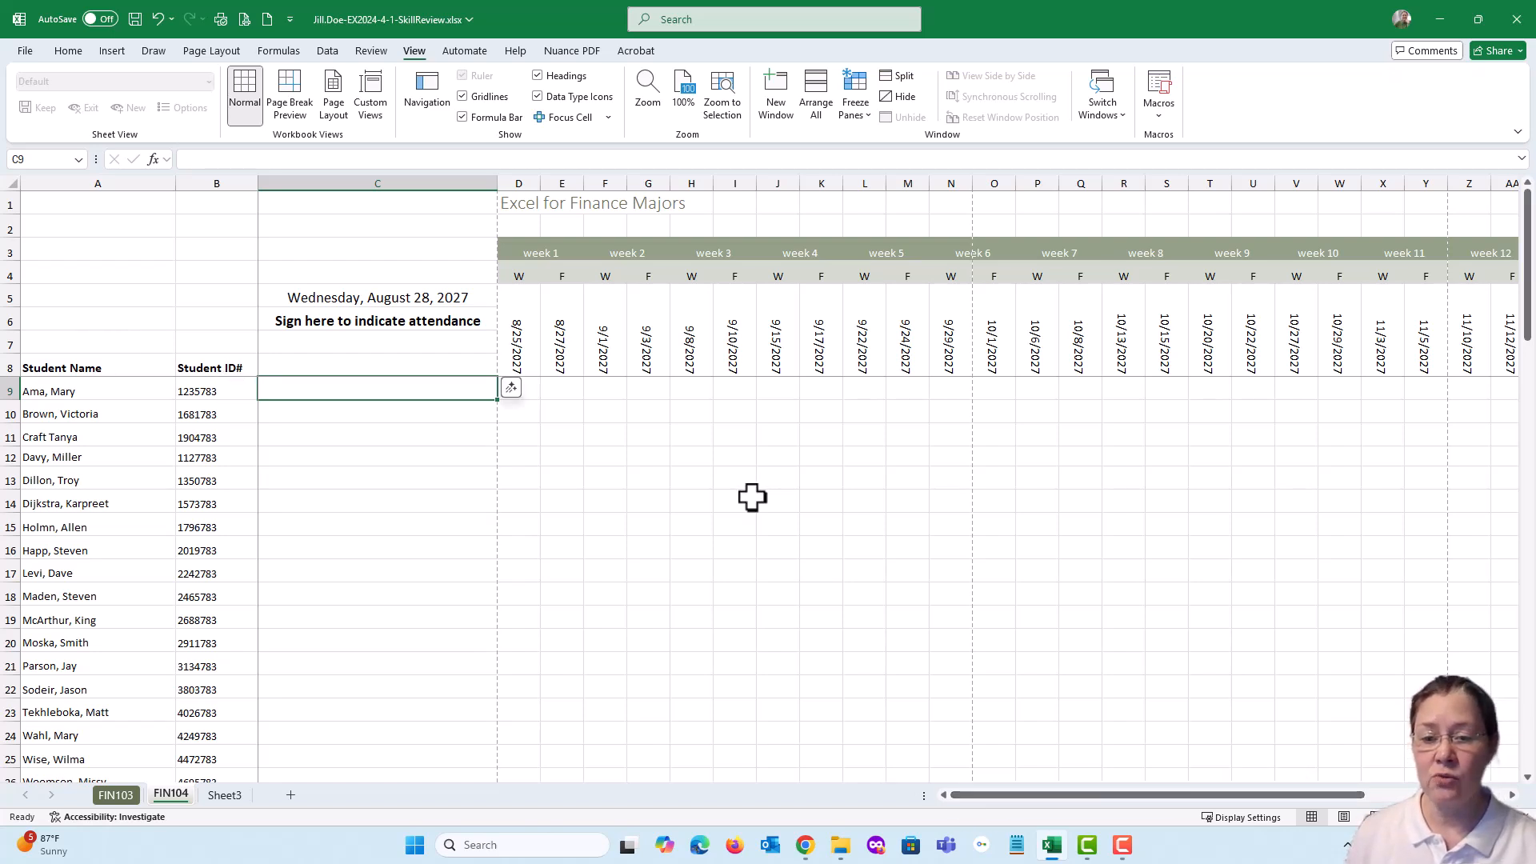
# Bring back the assignment page, mark all three item 15 tasks complete, review item 16, and move the browser window away
pyautogui.moveTo(1535, 70); pyautogui.dragTo(525, 49)
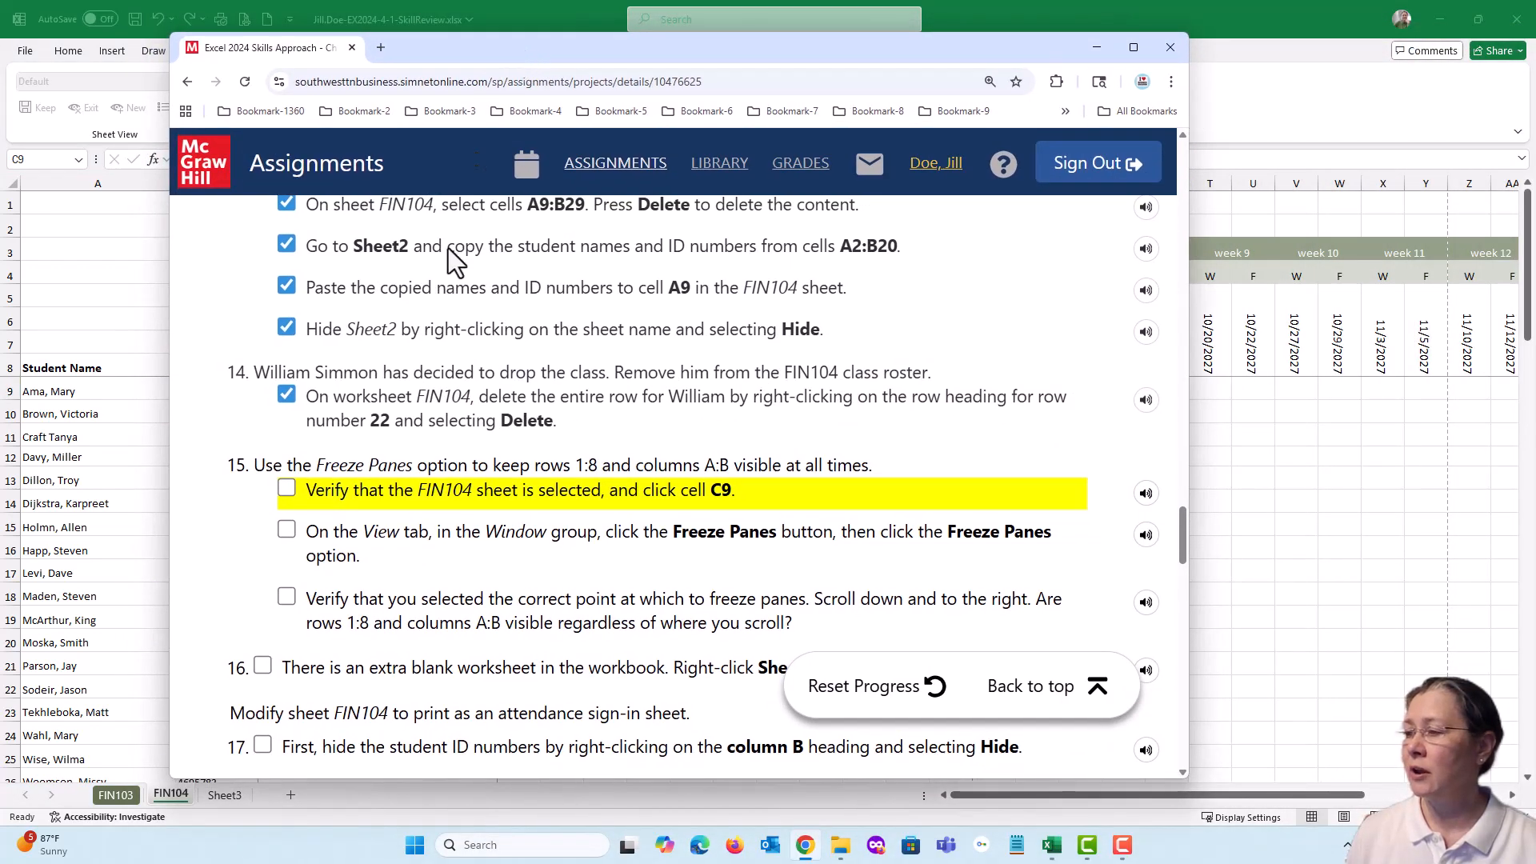
pyautogui.click(286, 489)
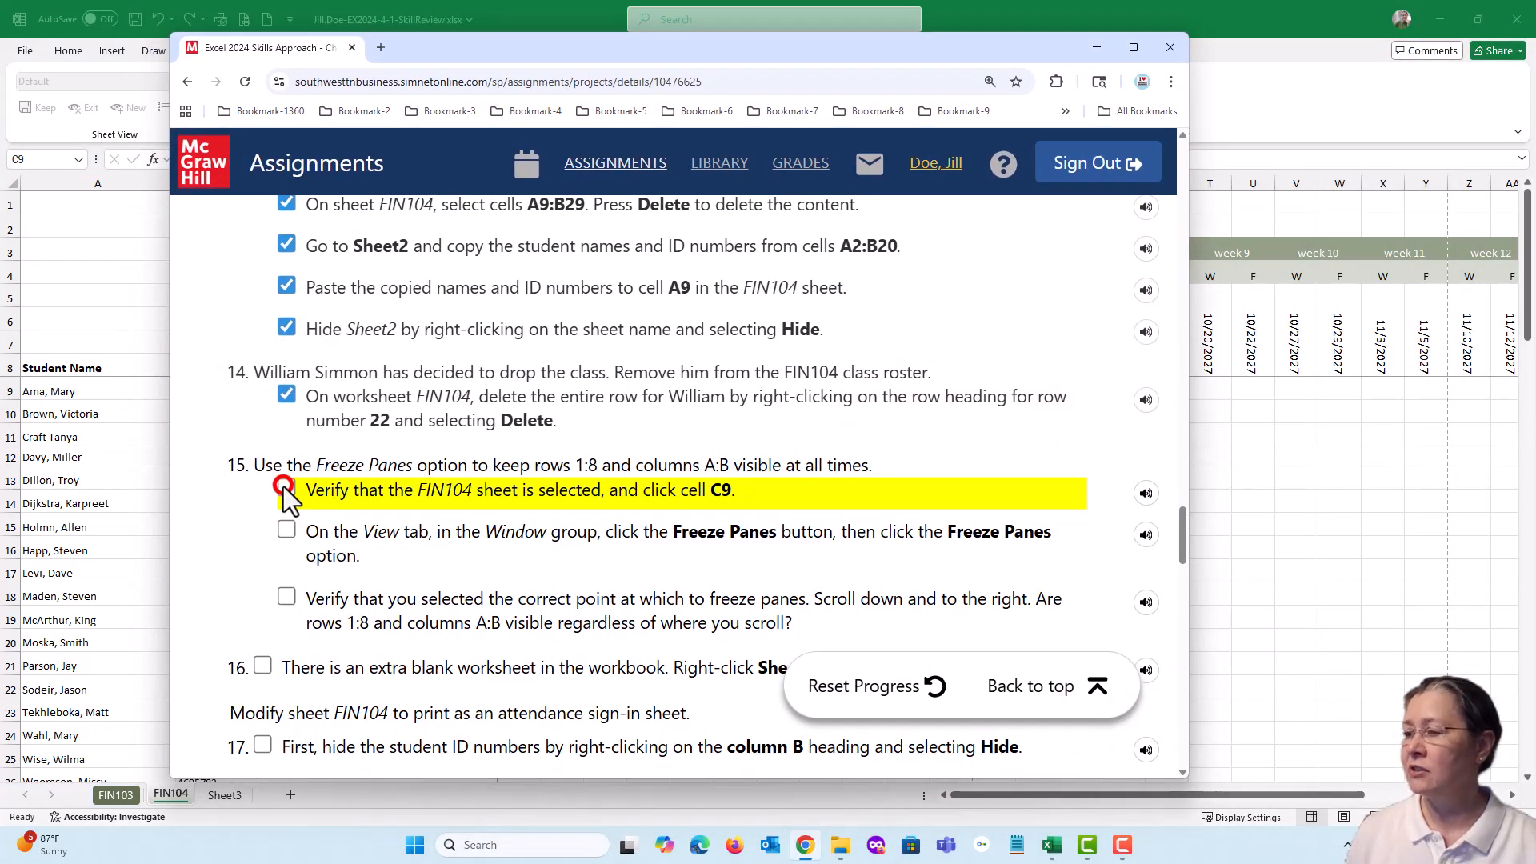
pyautogui.click(286, 530)
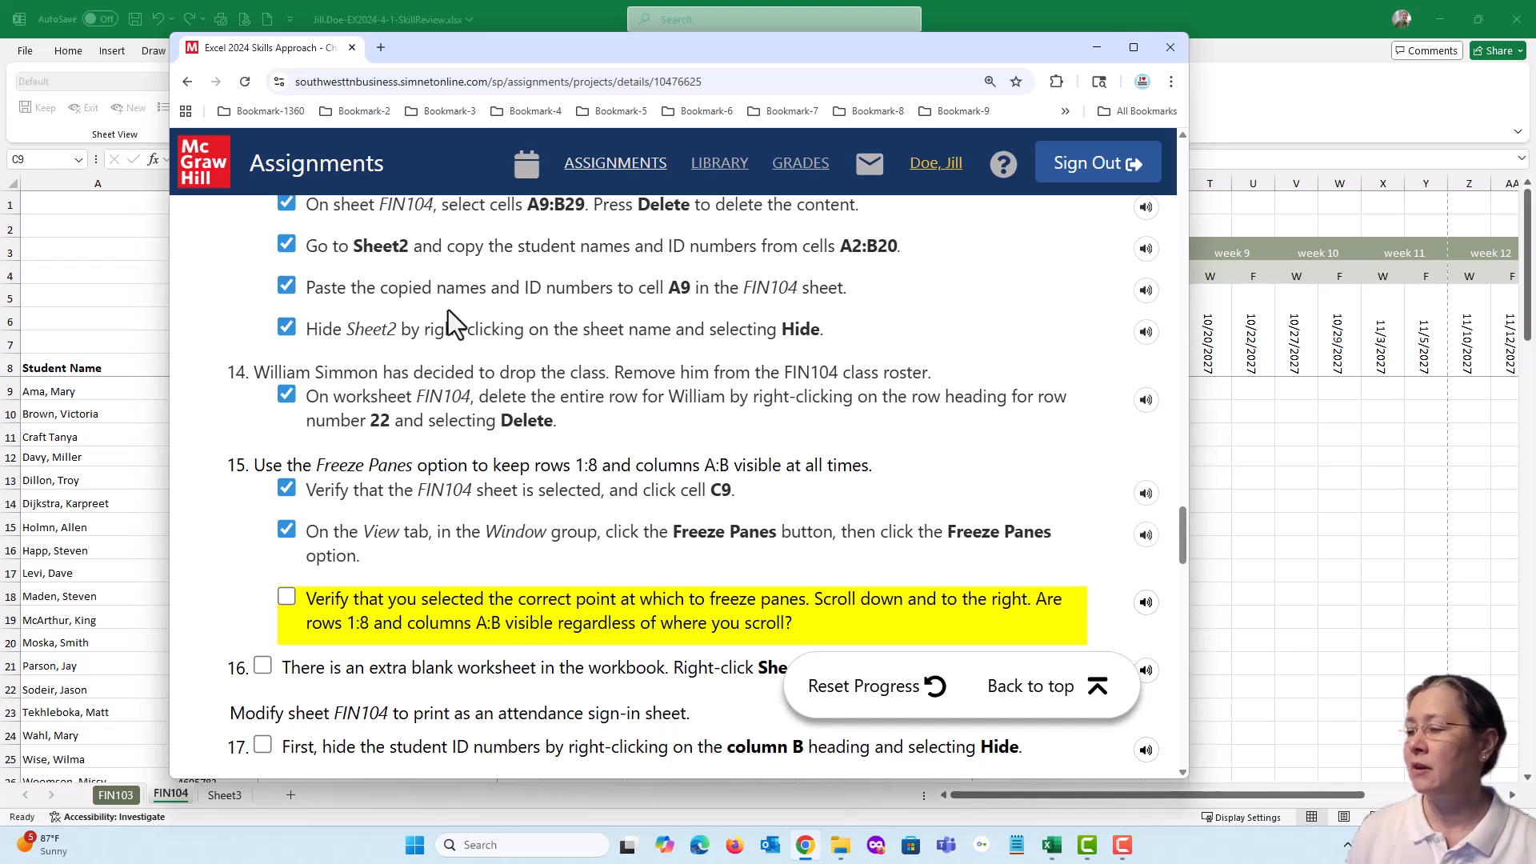
pyautogui.click(286, 596)
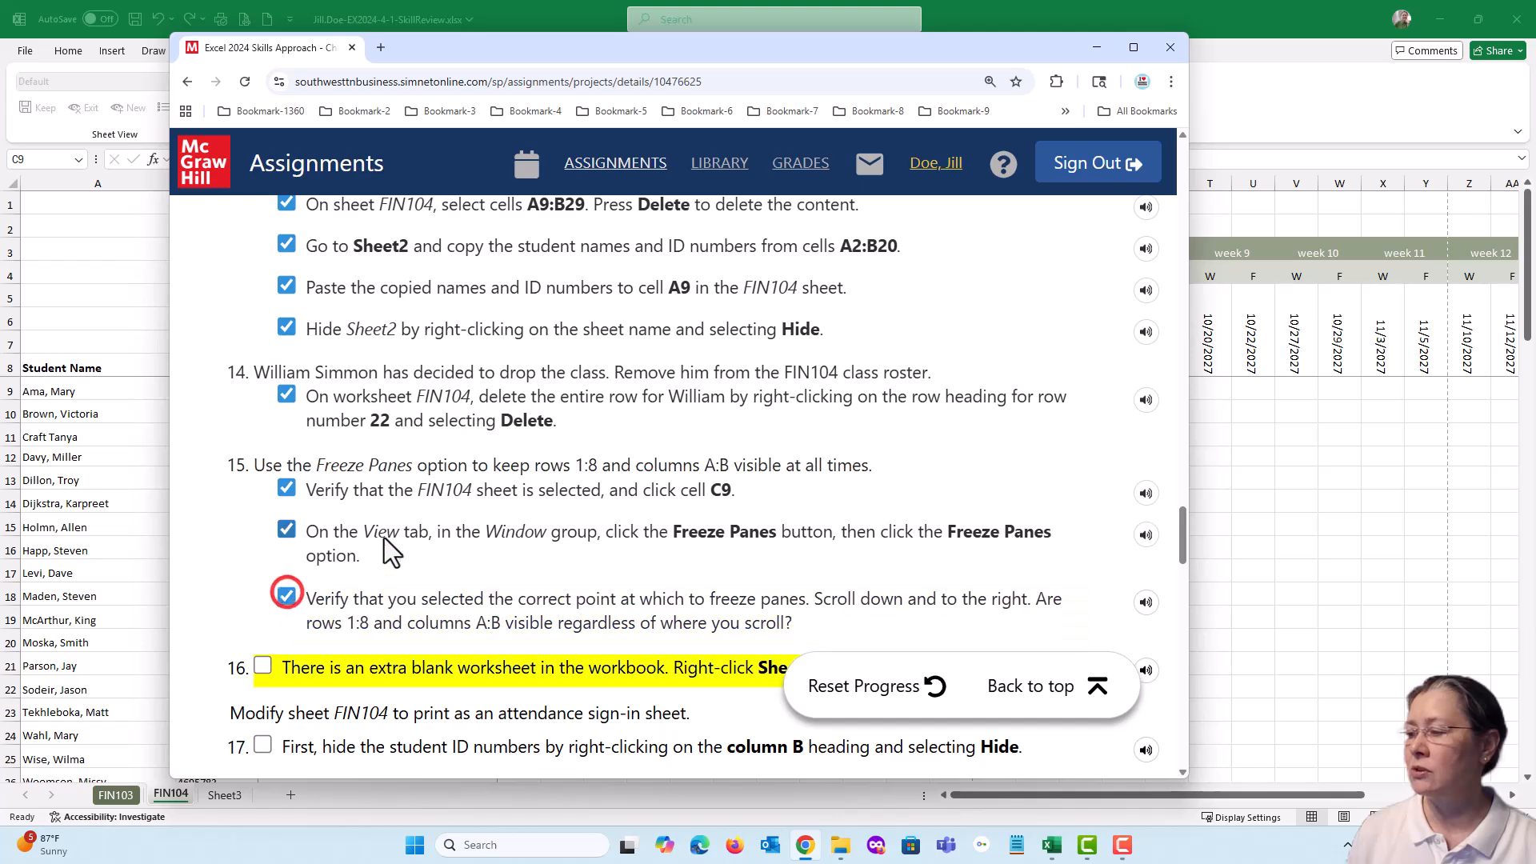
pyautogui.scroll(-4, 389, 552)
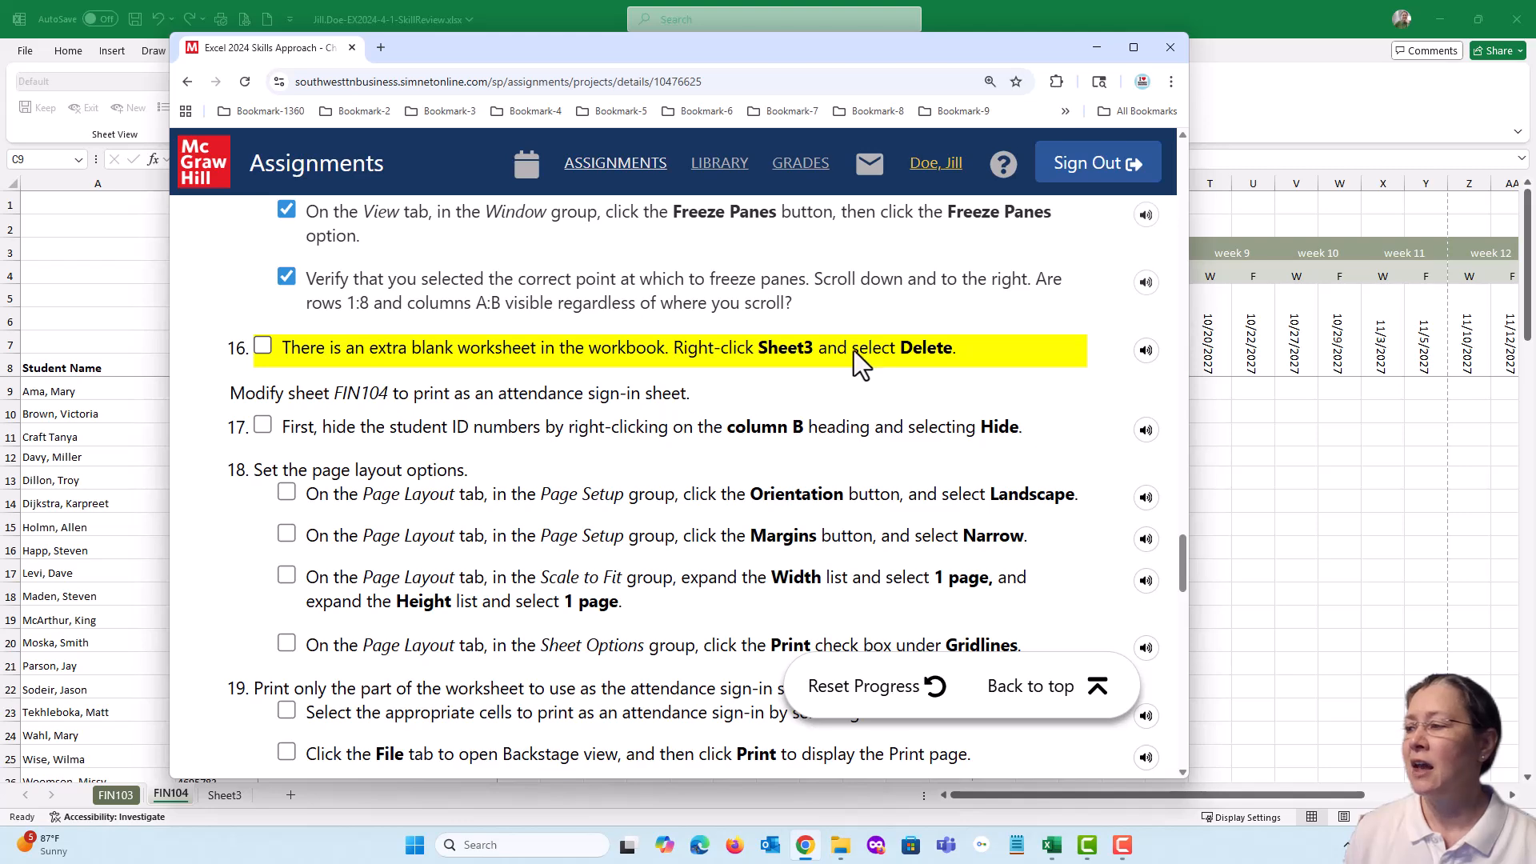
pyautogui.moveTo(523, 47); pyautogui.dragTo(1535, 48)
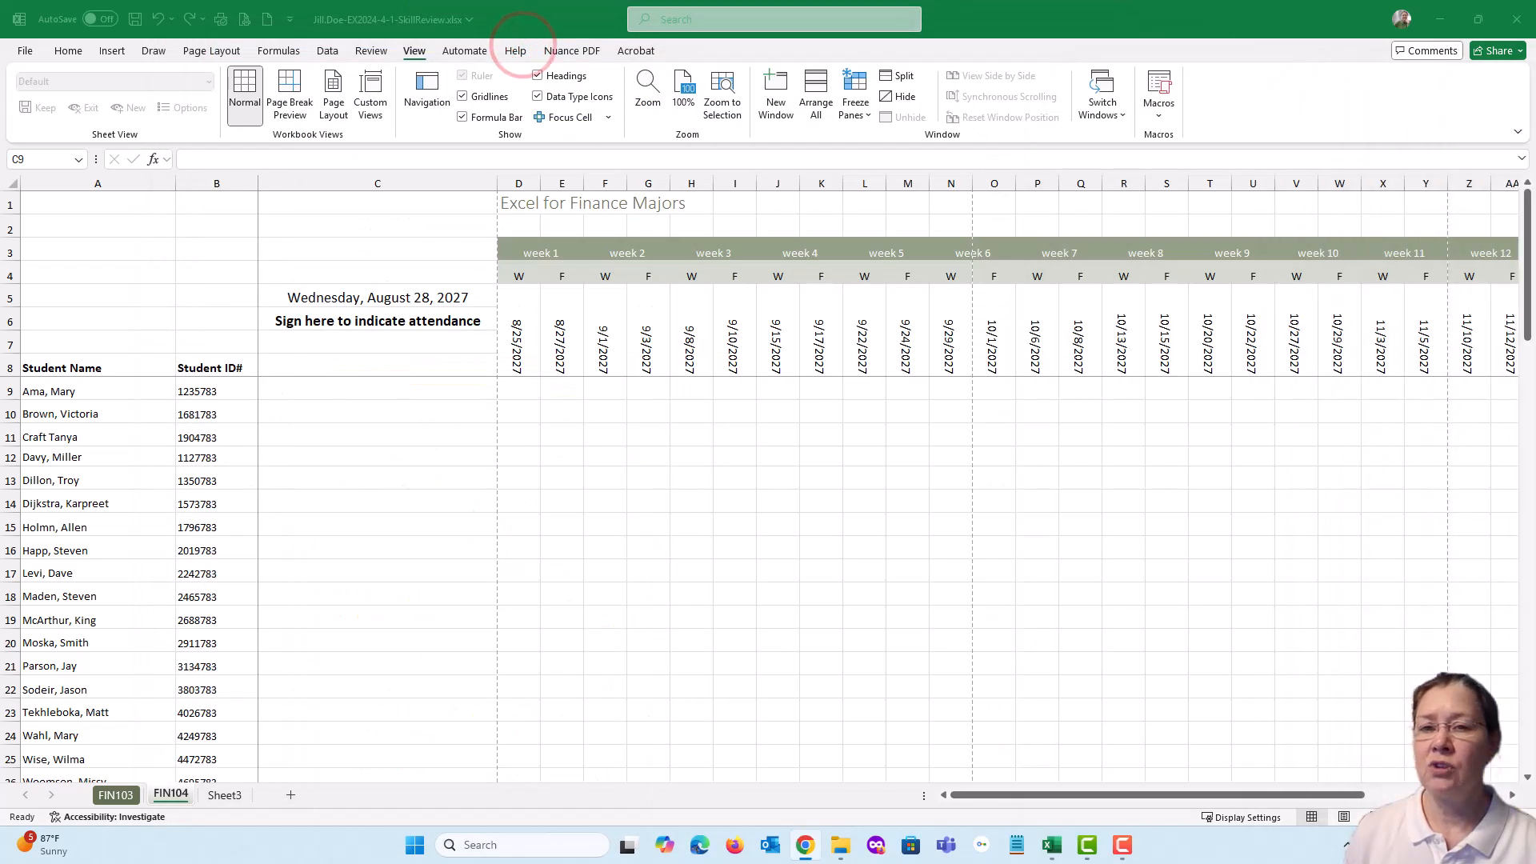
# Delete the extra blank worksheet Sheet3 and save the workbook
pyautogui.click(222, 799)
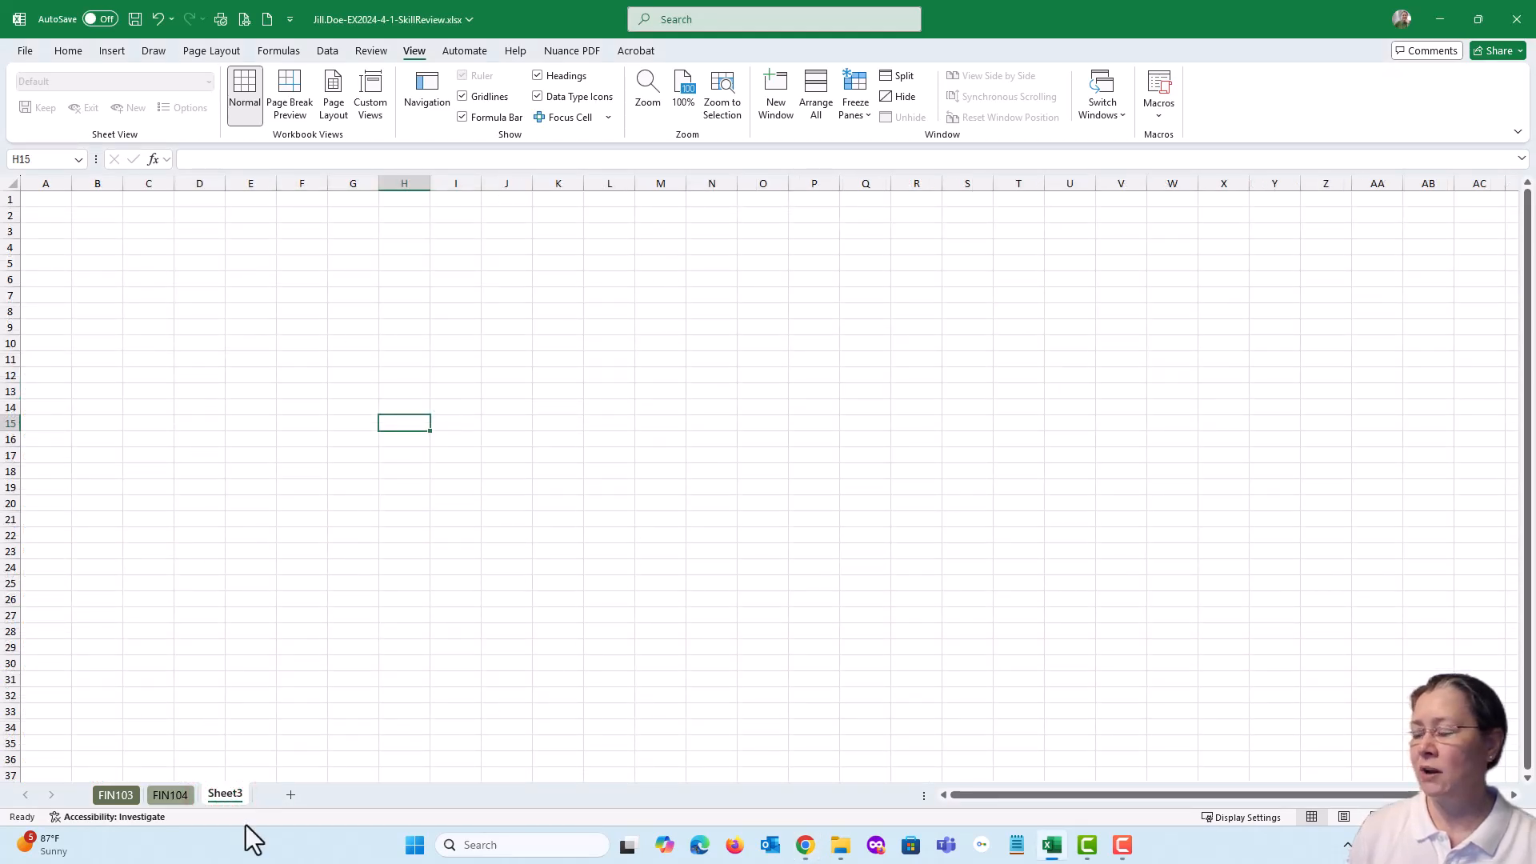
pyautogui.rightClick(226, 795)
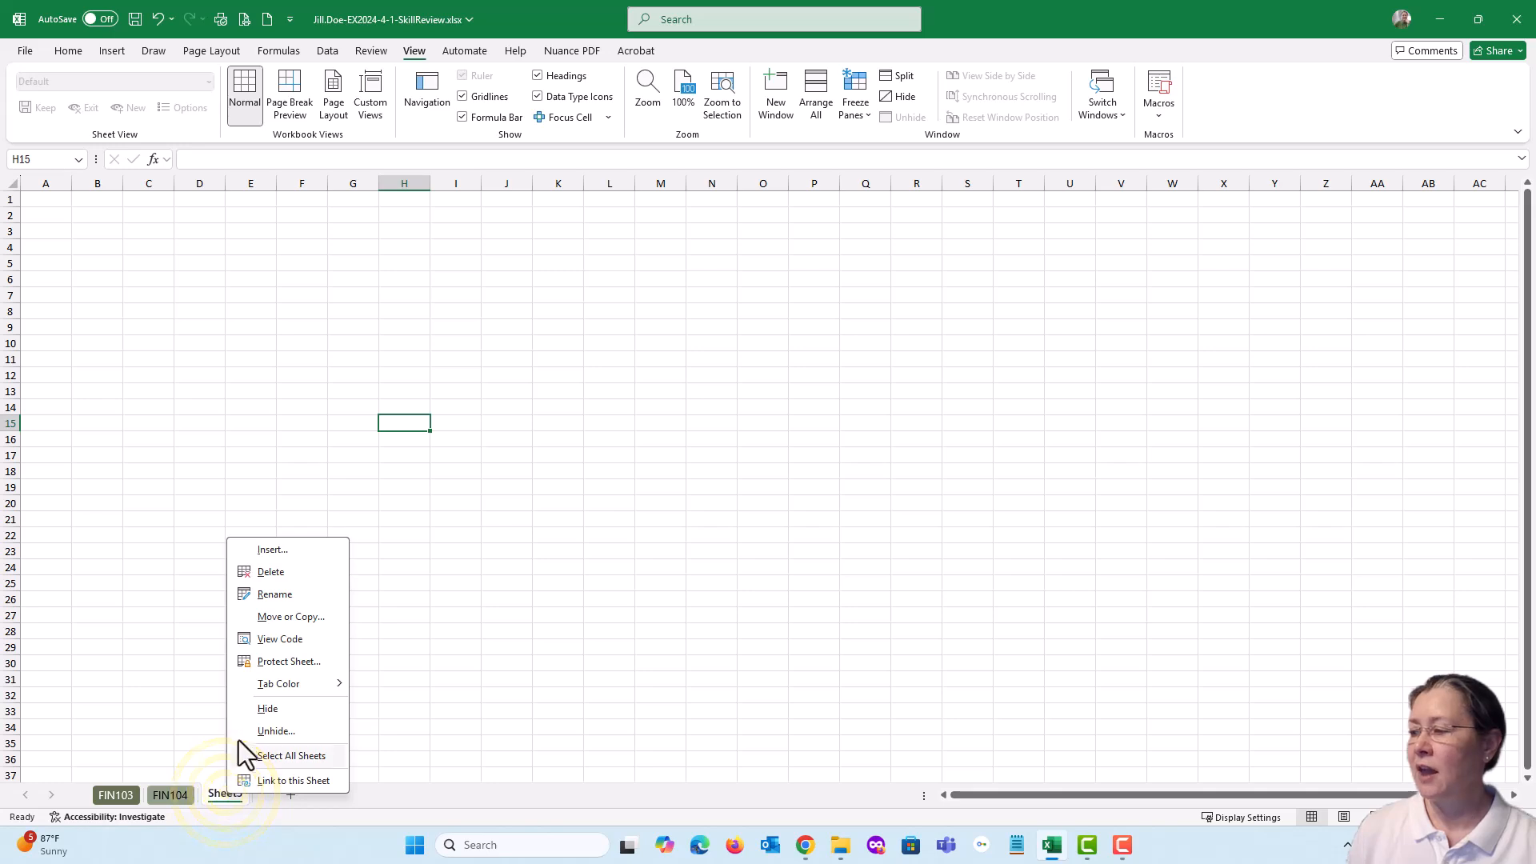
pyautogui.click(266, 572)
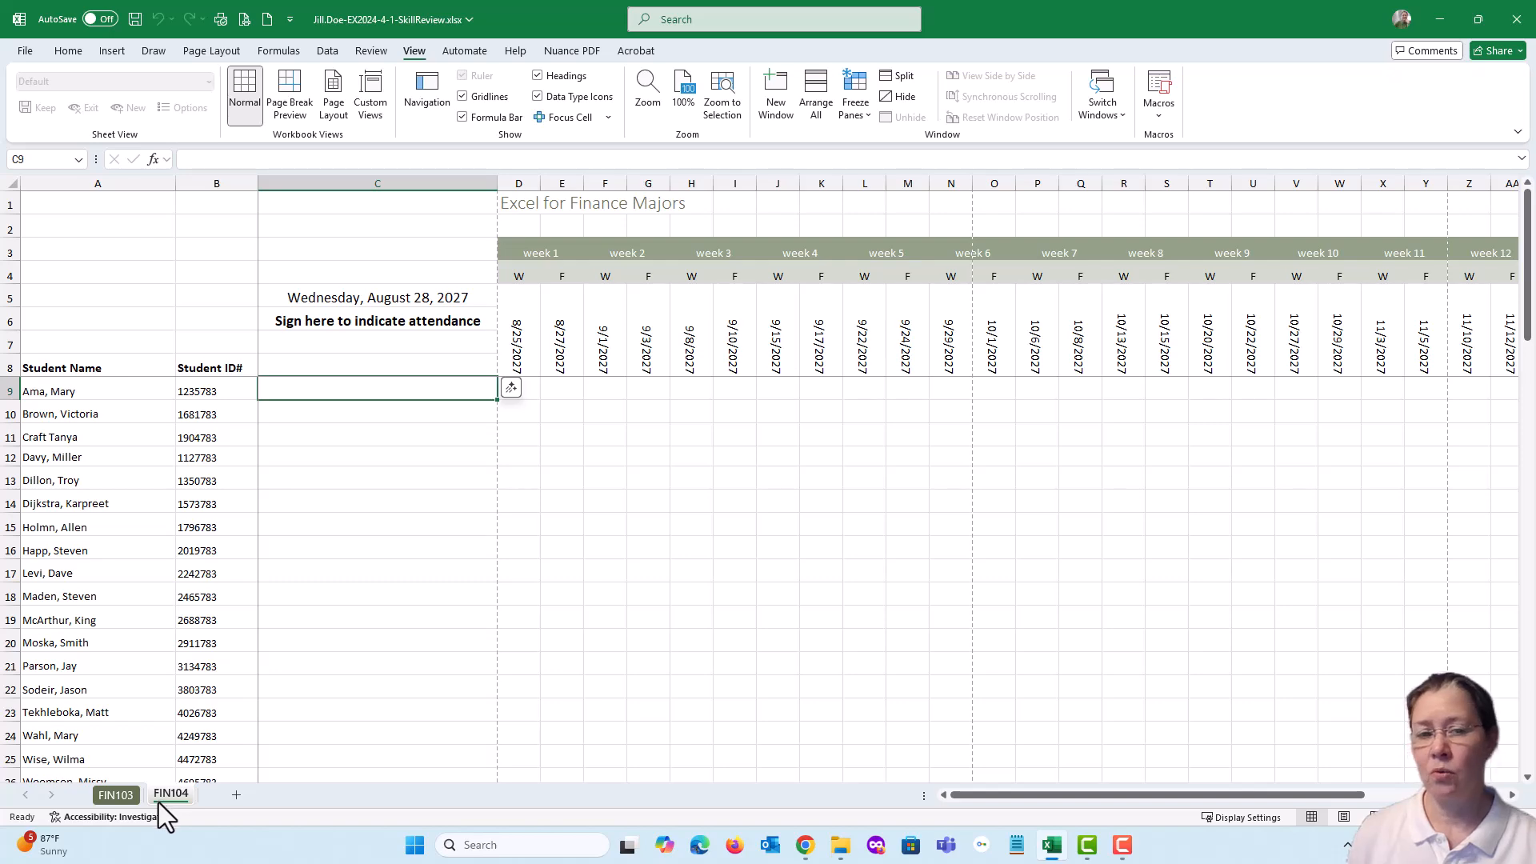
pyautogui.click(134, 19)
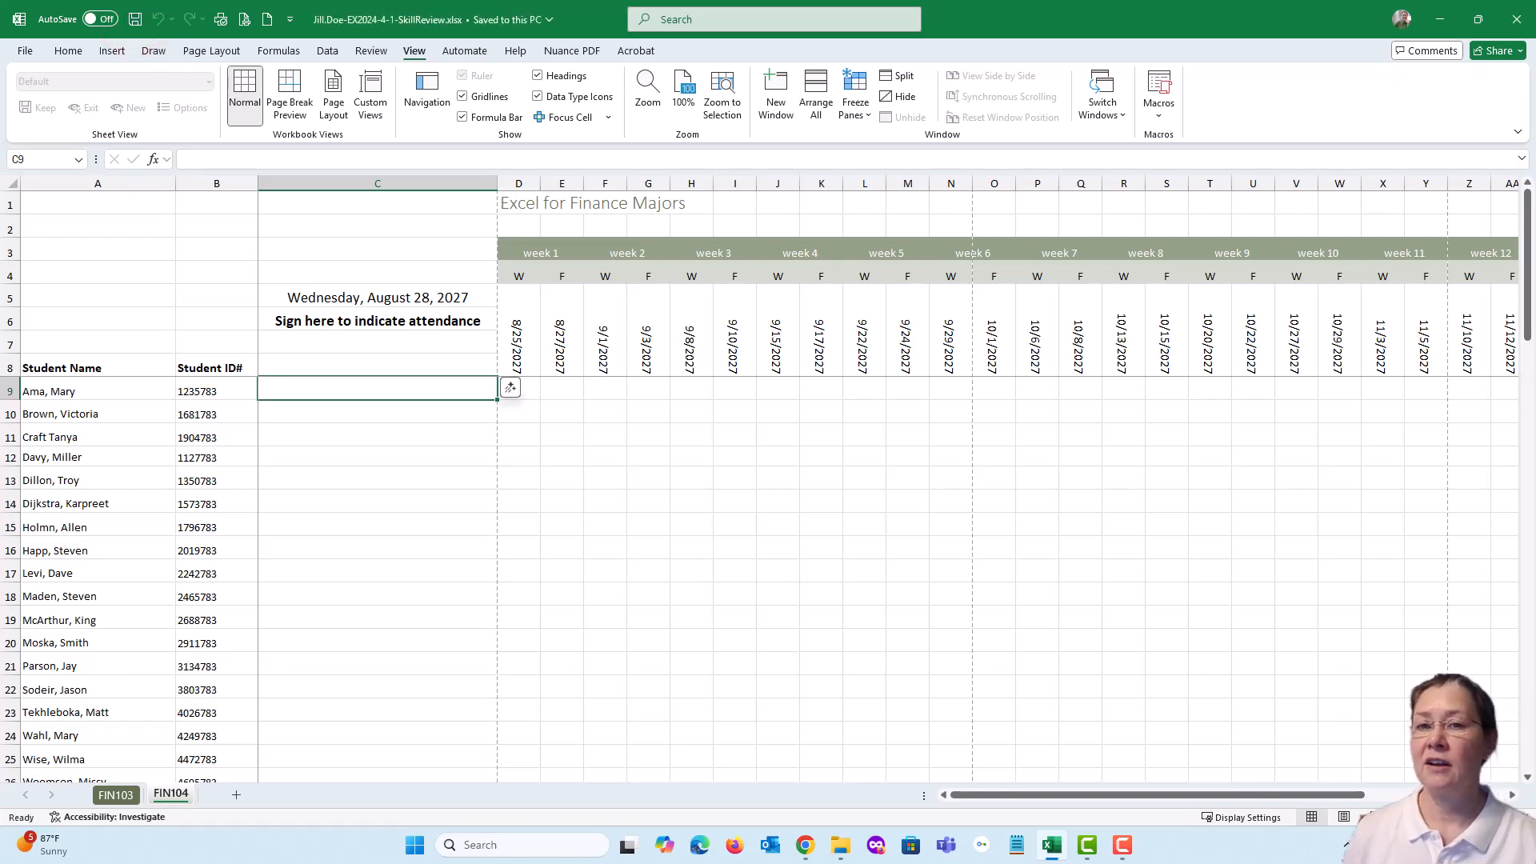
# Bring back the assignment page, mark item 16 complete, review item 17, and move the browser window off the workbook
pyautogui.hotkey('alt', 'Tab')
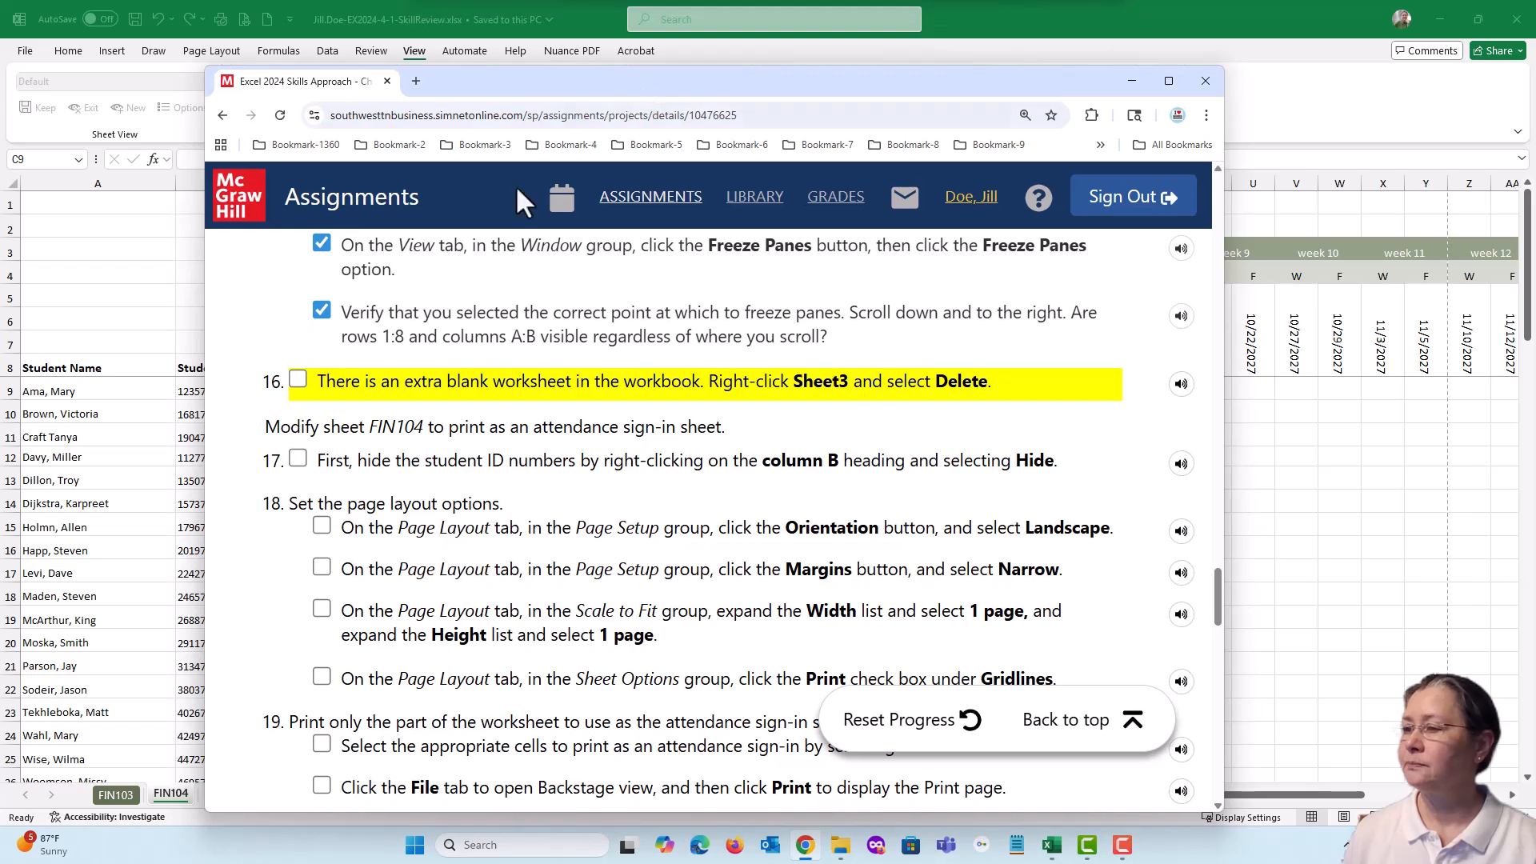
pyautogui.click(298, 379)
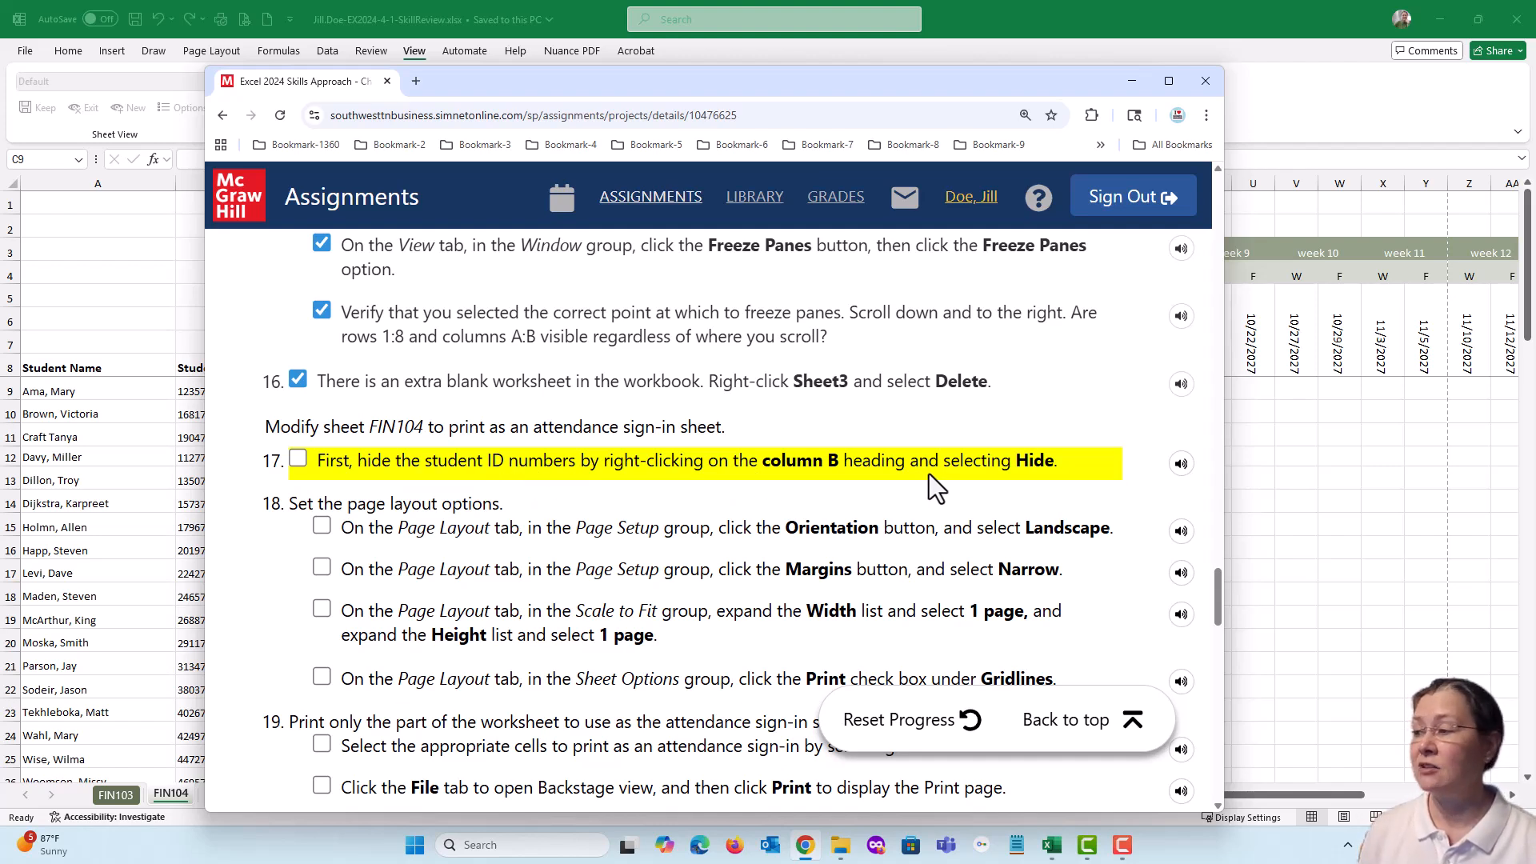
pyautogui.moveTo(598, 85); pyautogui.dragTo(1535, 112)
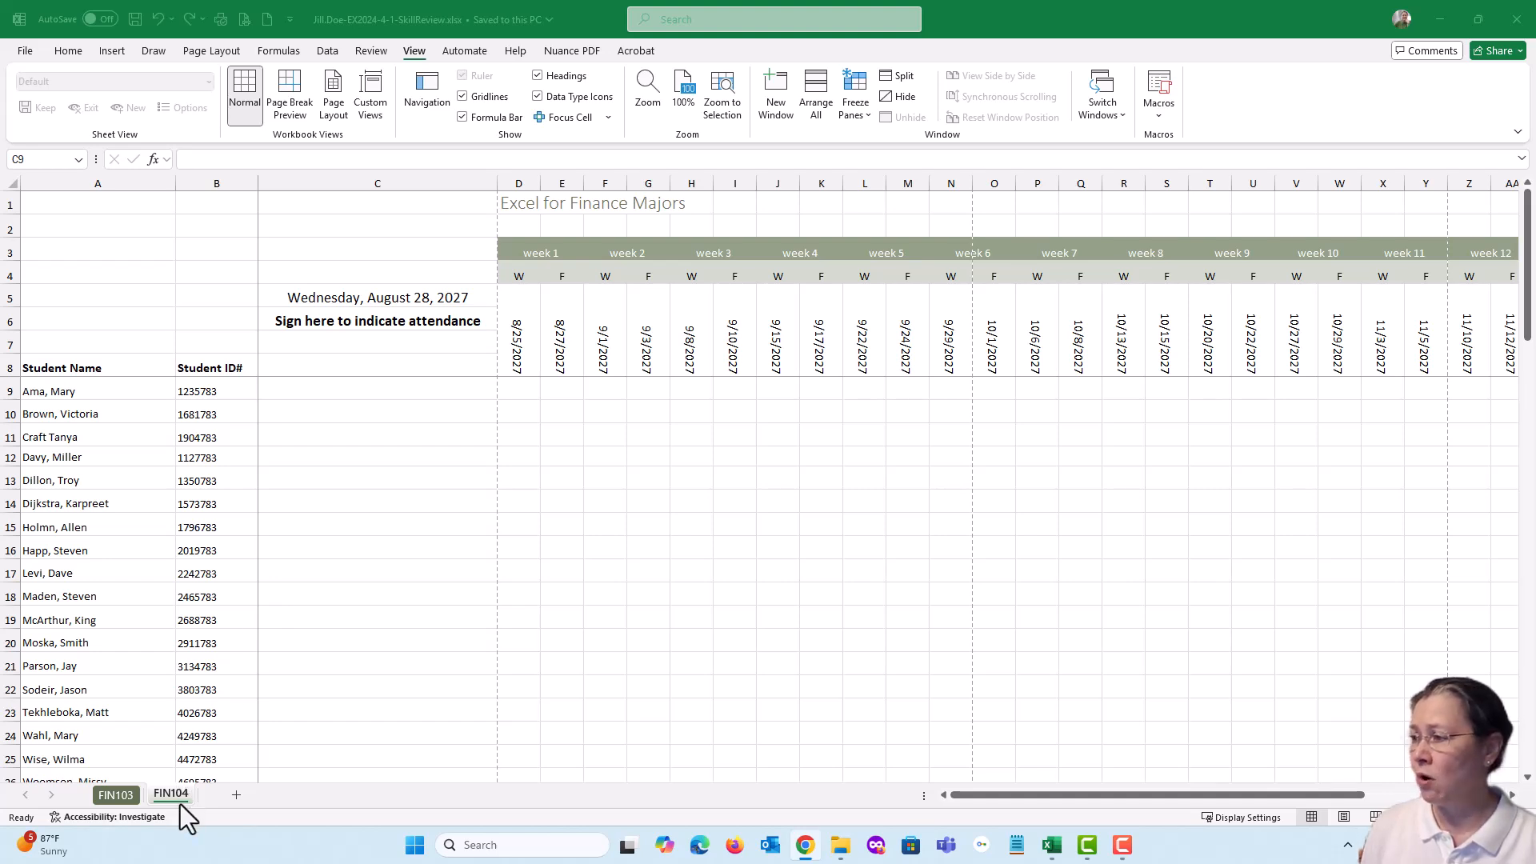
# Hide the student ID numbers in column B of the FIN104 sheet
pyautogui.click(214, 187)
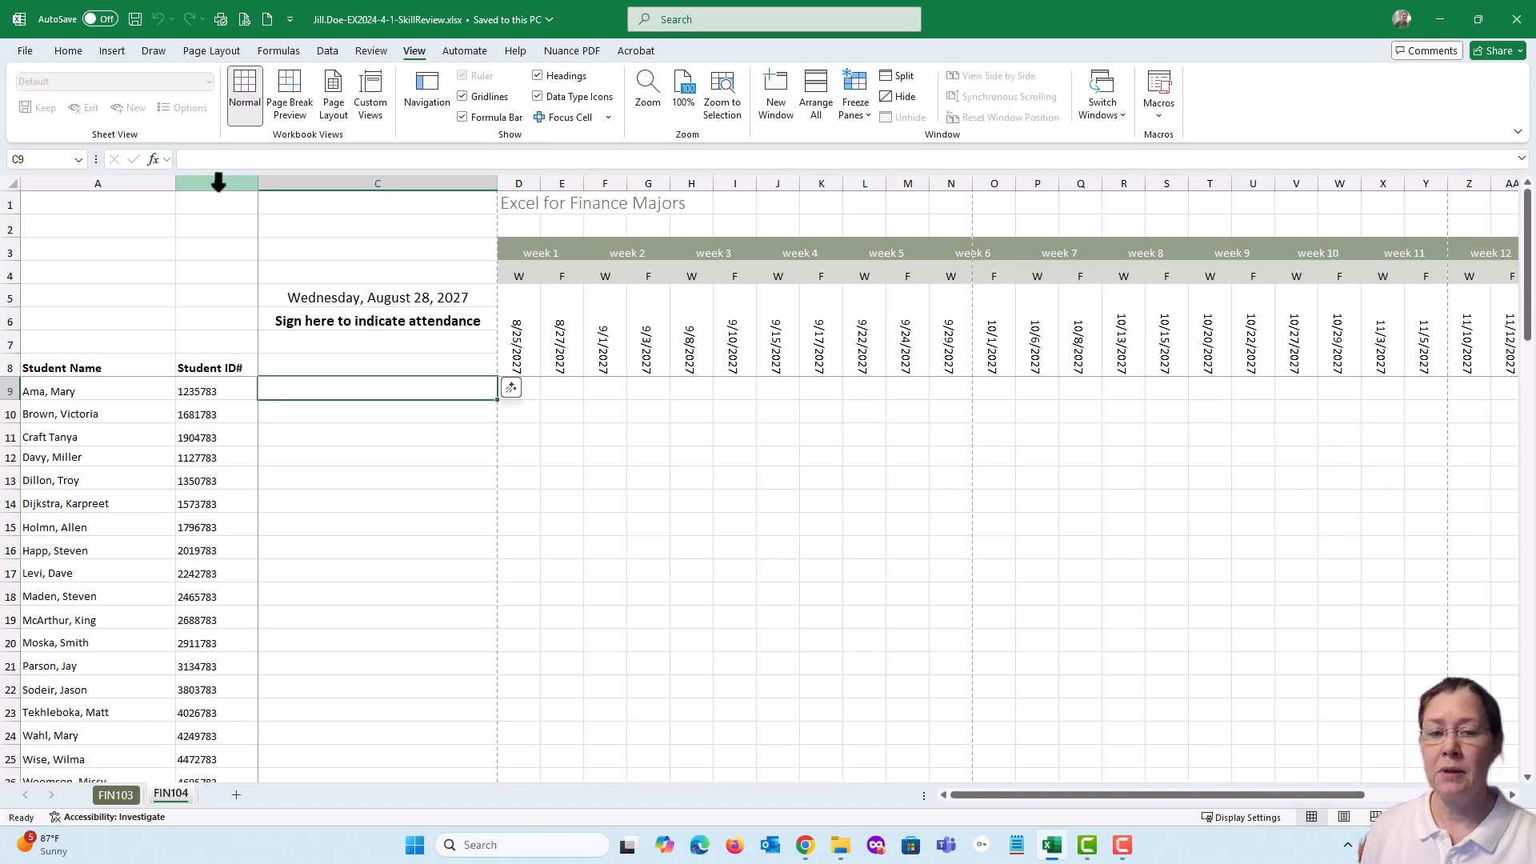
pyautogui.rightClick(218, 183)
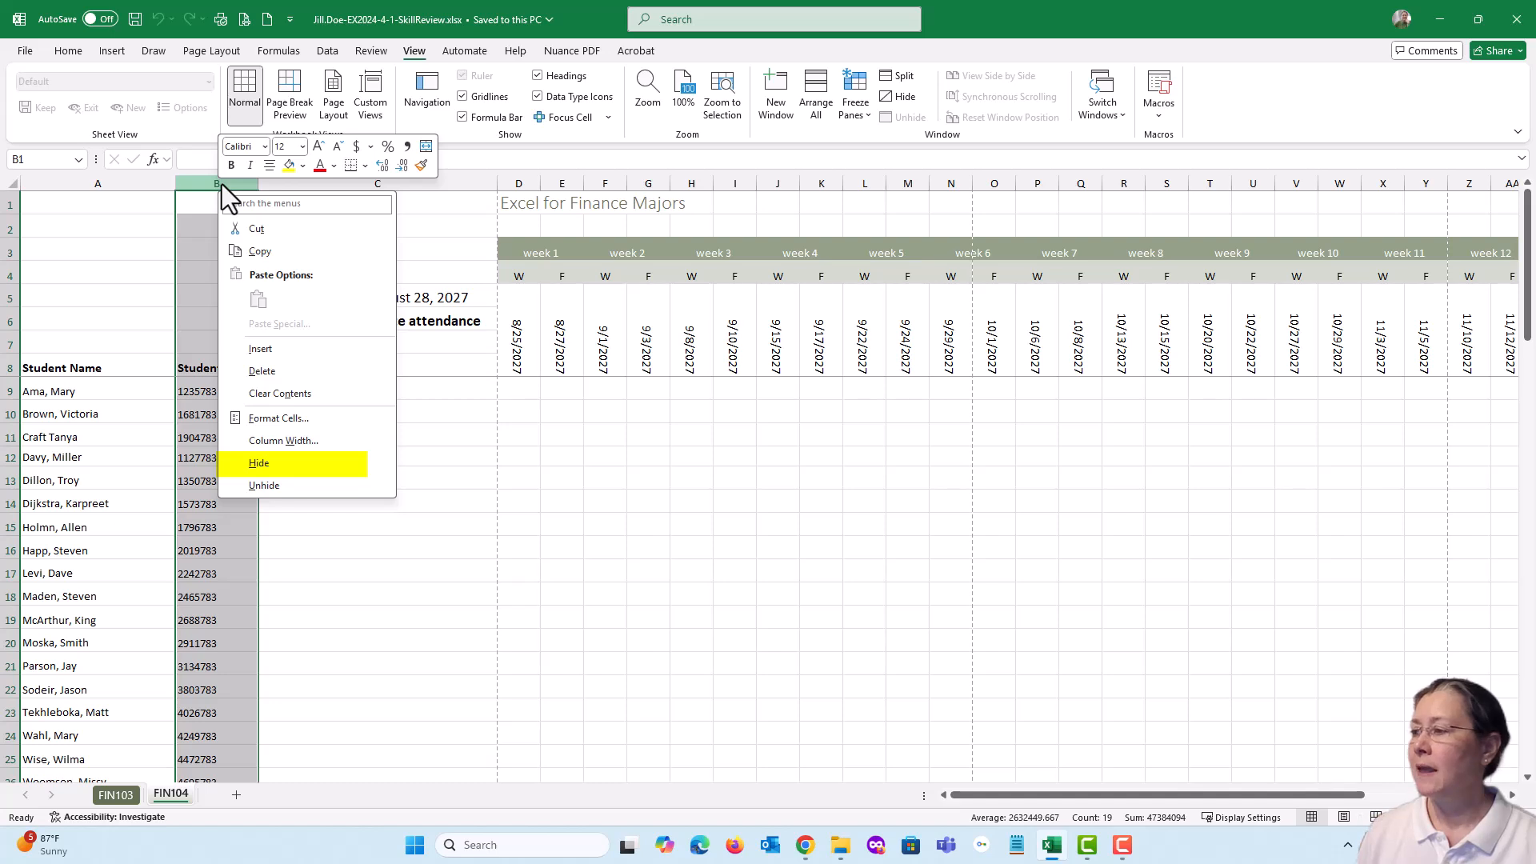
pyautogui.click(276, 468)
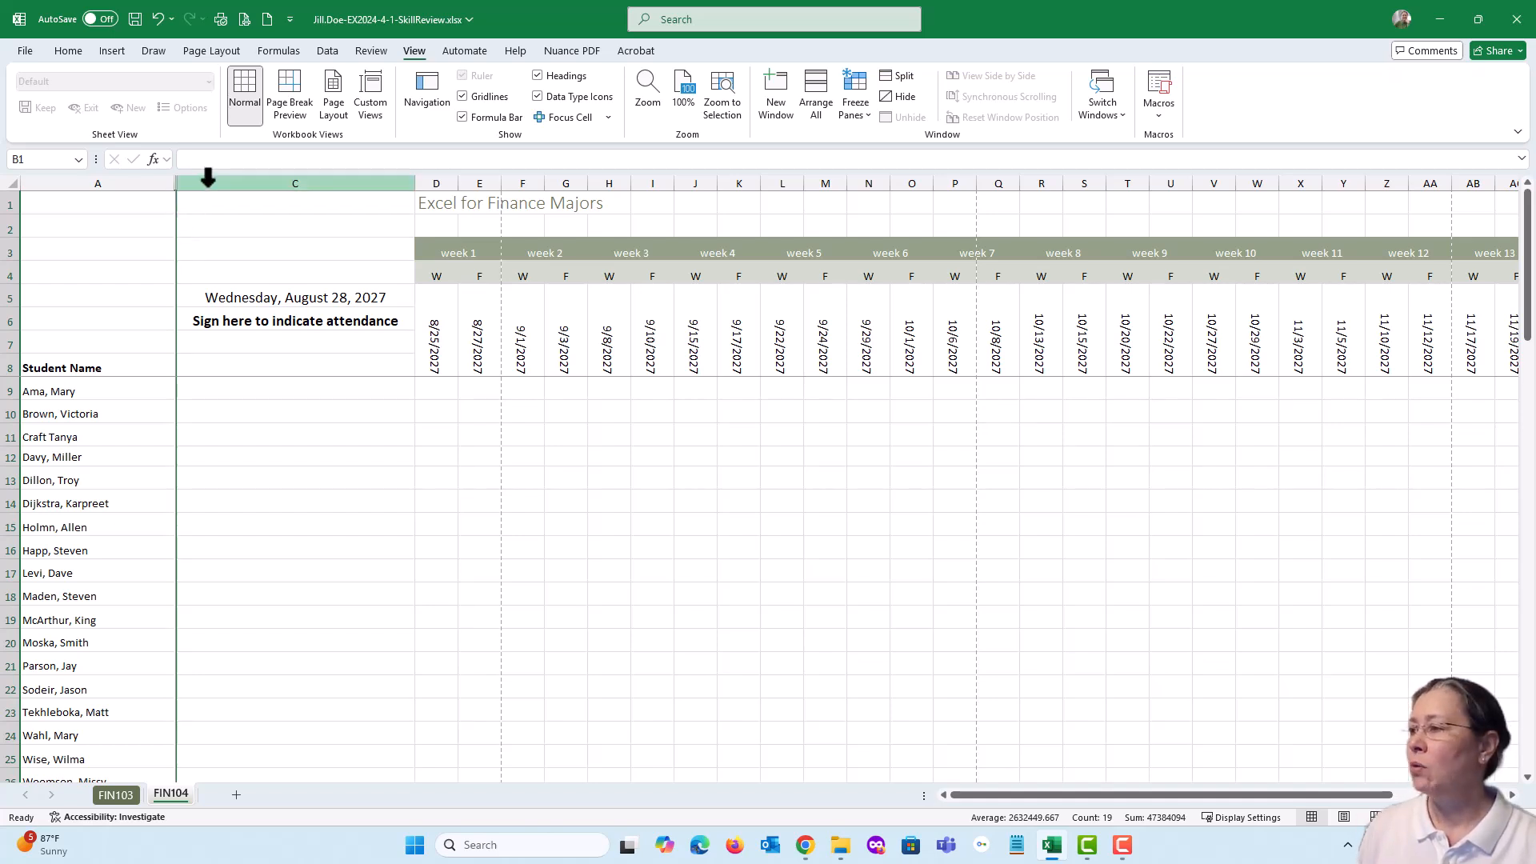
# Unhide column B by selecting its neighbouring columns A and C, and hide column B again
pyautogui.moveTo(206, 183); pyautogui.dragTo(147, 183)
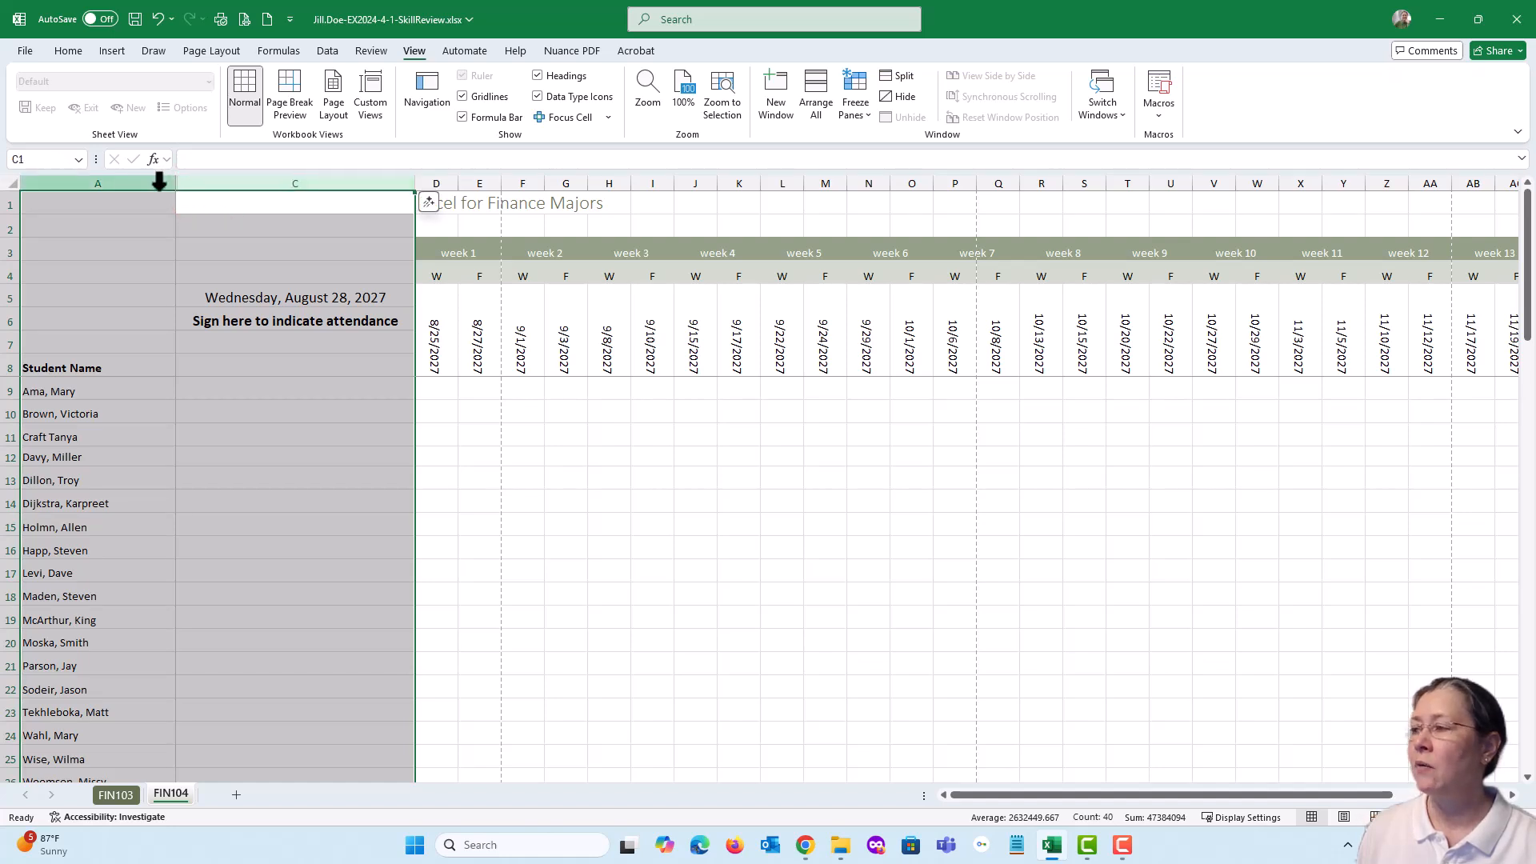
pyautogui.rightClick(160, 183)
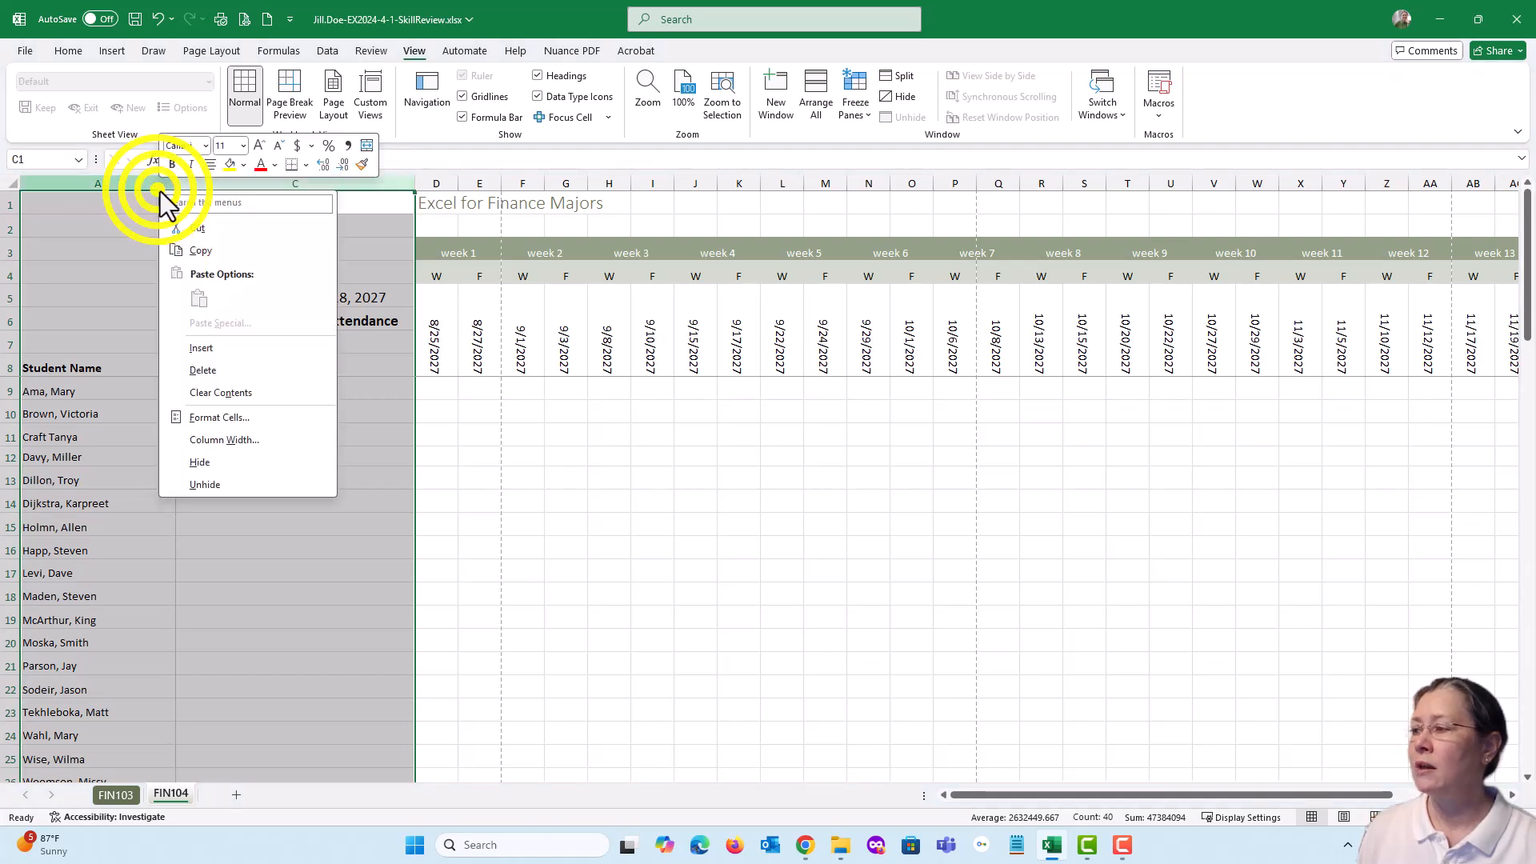
pyautogui.click(204, 485)
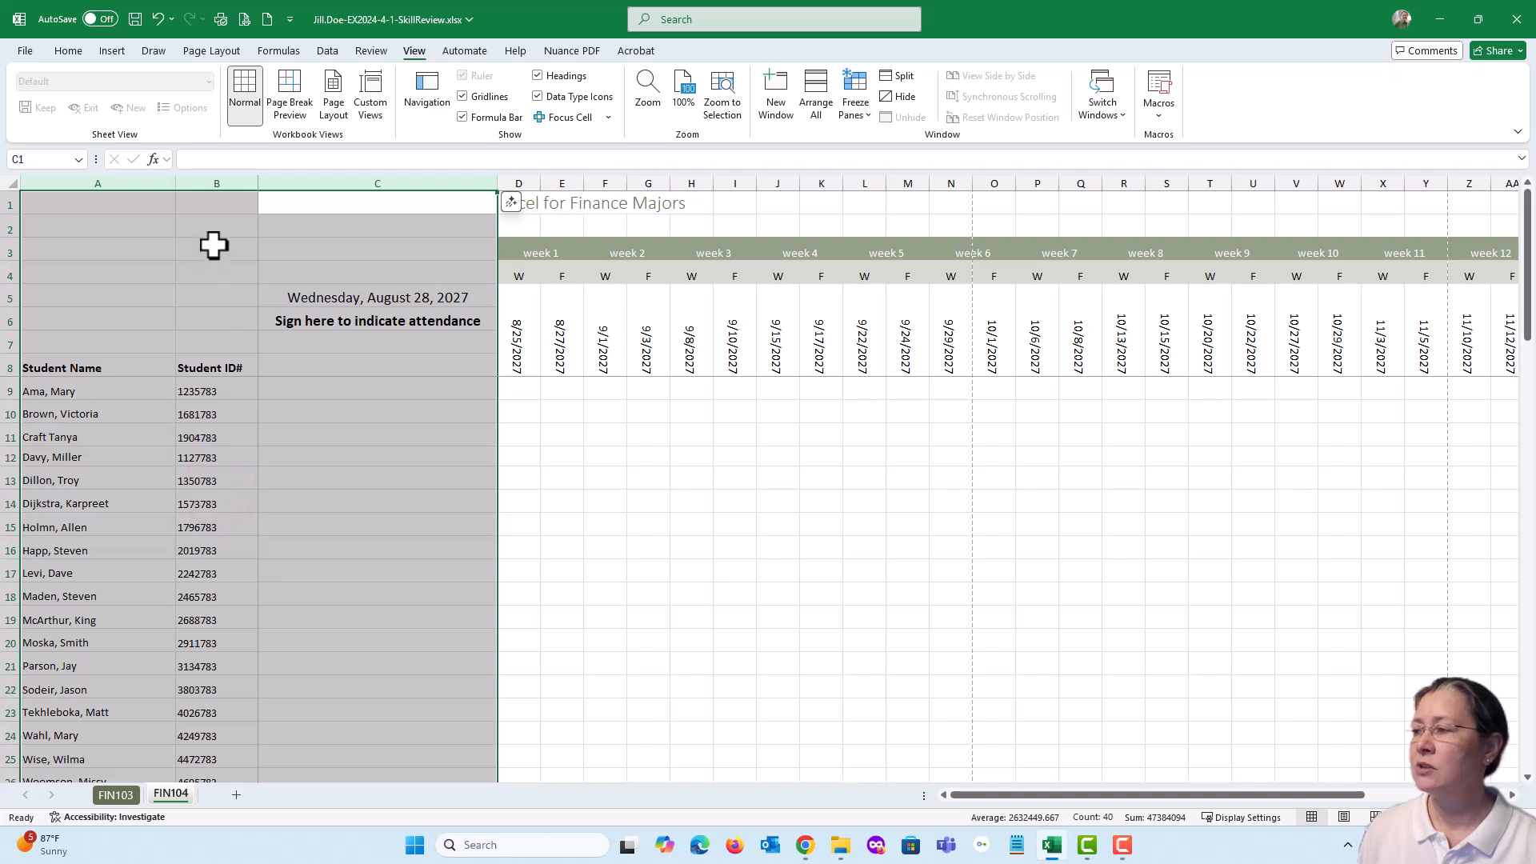
pyautogui.click(224, 186)
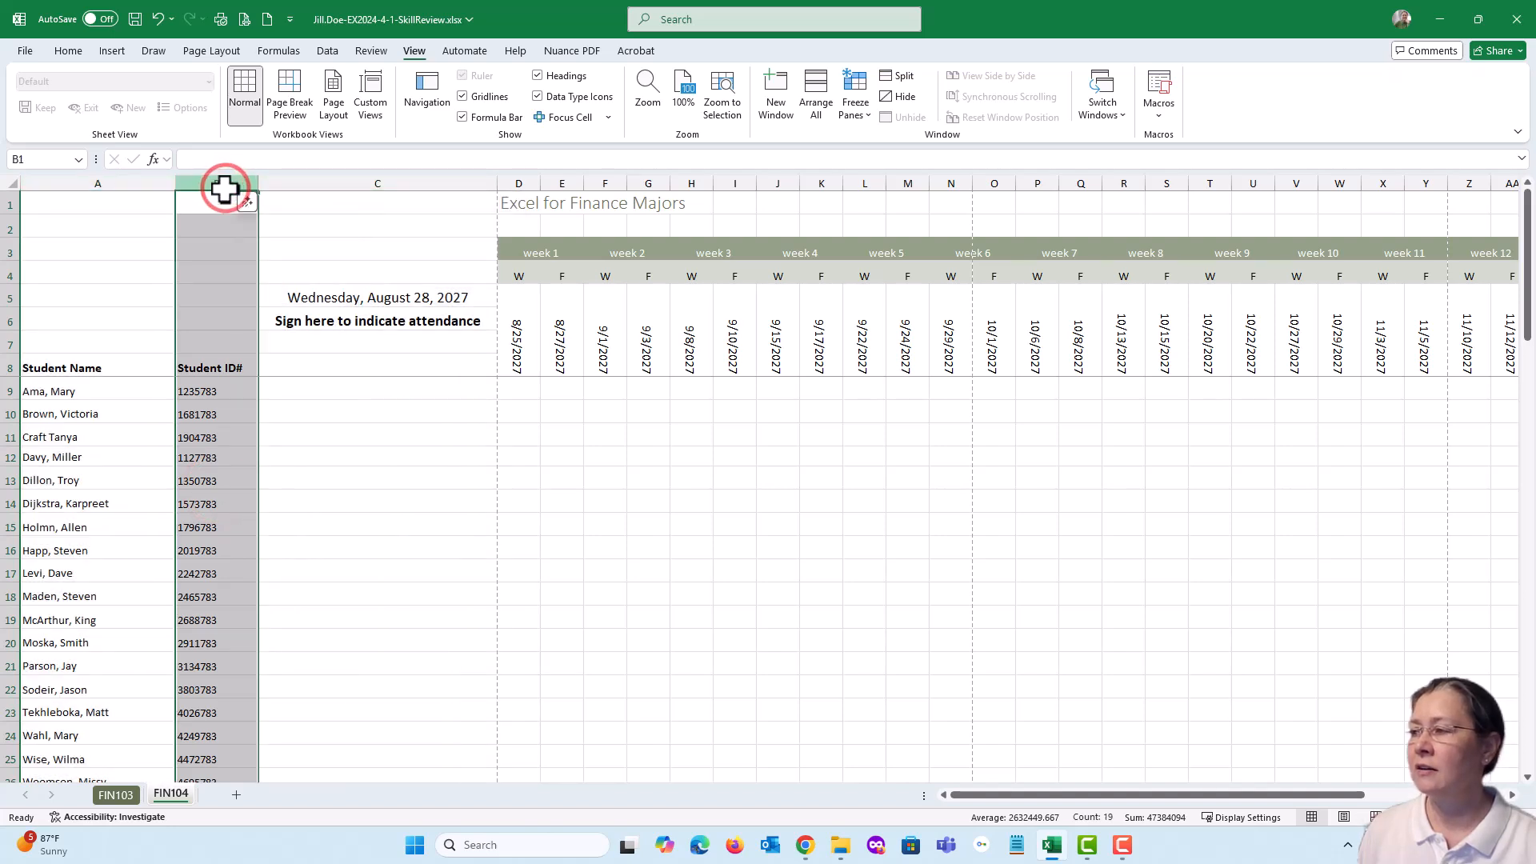
pyautogui.rightClick(224, 190)
pyautogui.click(267, 464)
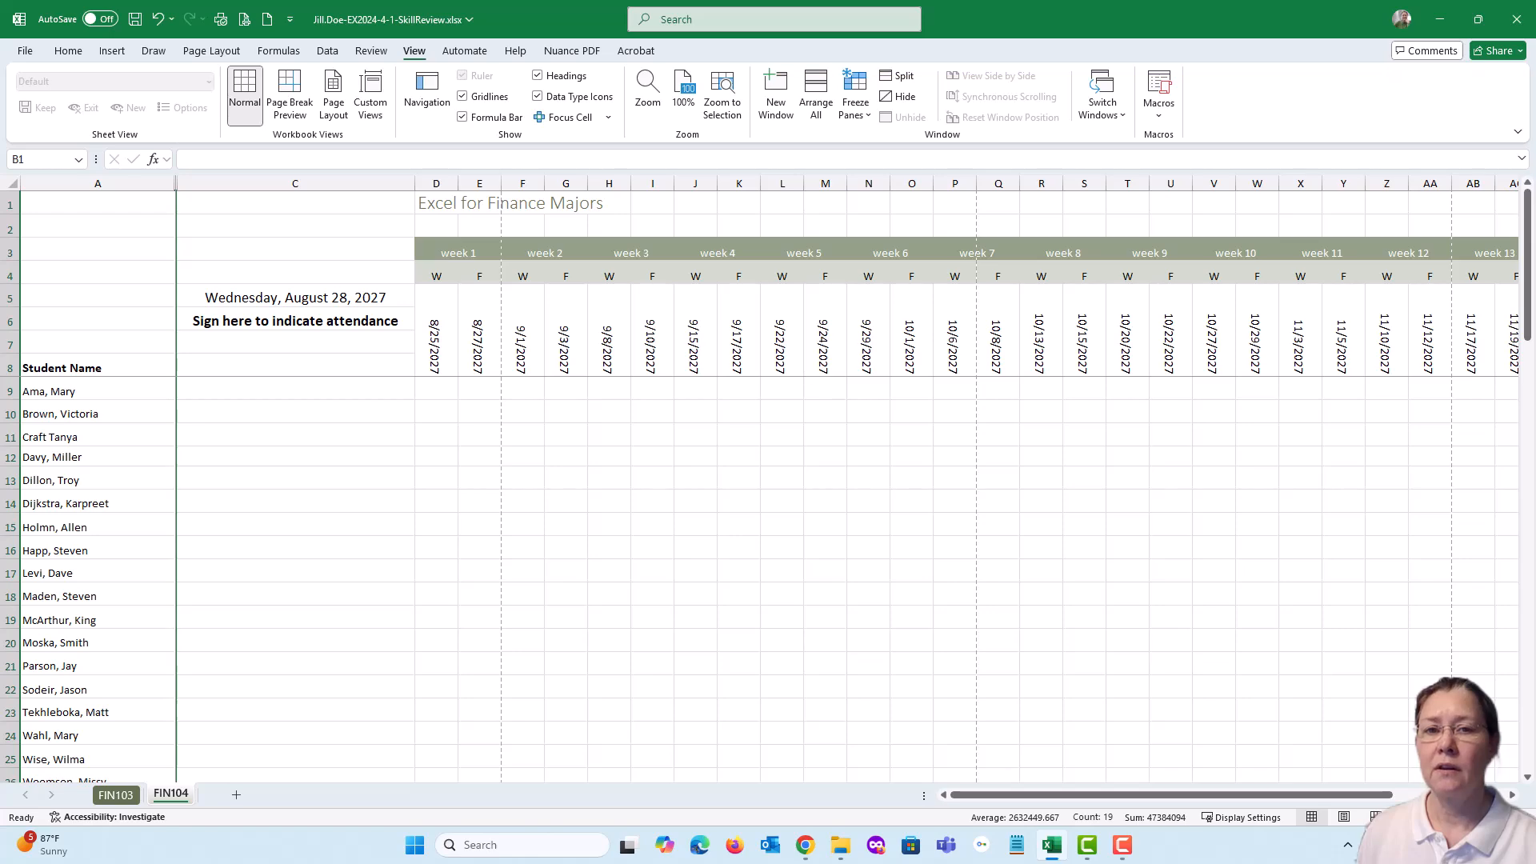
# Bring back the assignment page, mark item 17 complete, review the page layout tasks in item 18, and move the browser window away
pyautogui.moveTo(1535, 62); pyautogui.dragTo(824, 84)
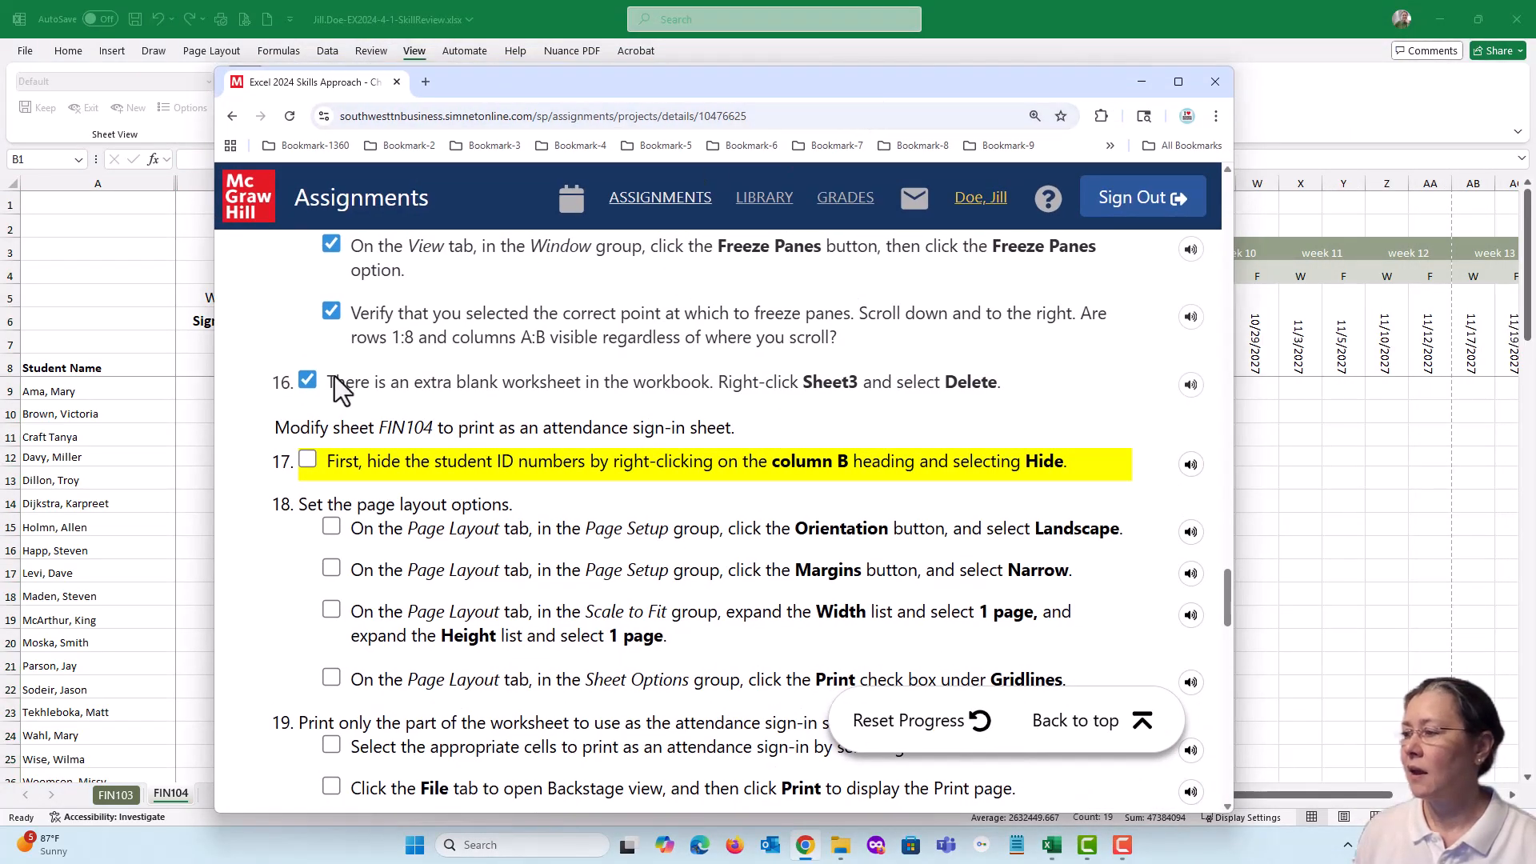
pyautogui.click(308, 460)
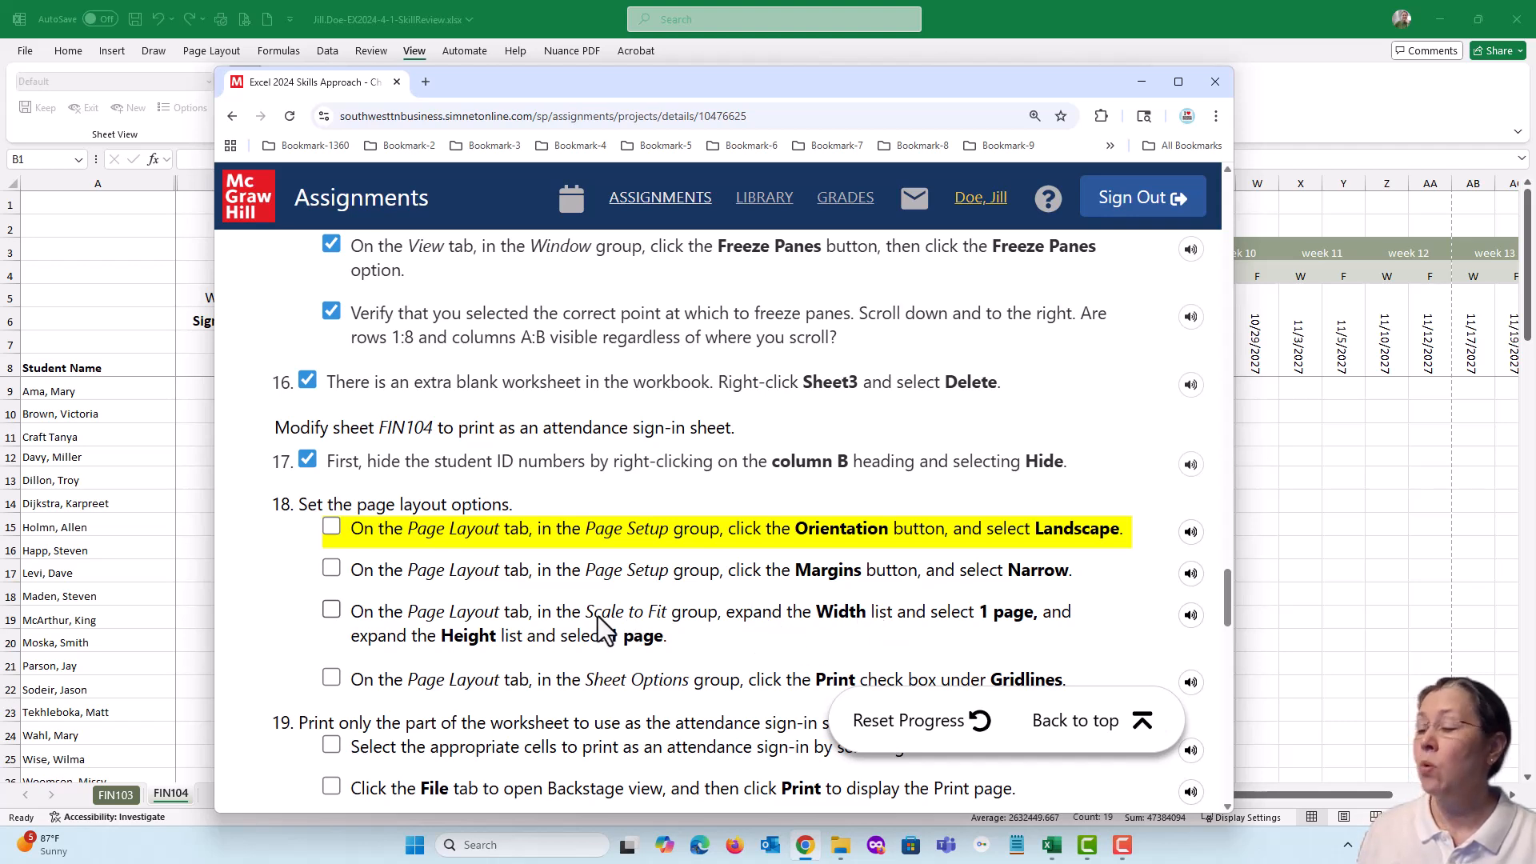
pyautogui.moveTo(586, 612); pyautogui.dragTo(707, 614)
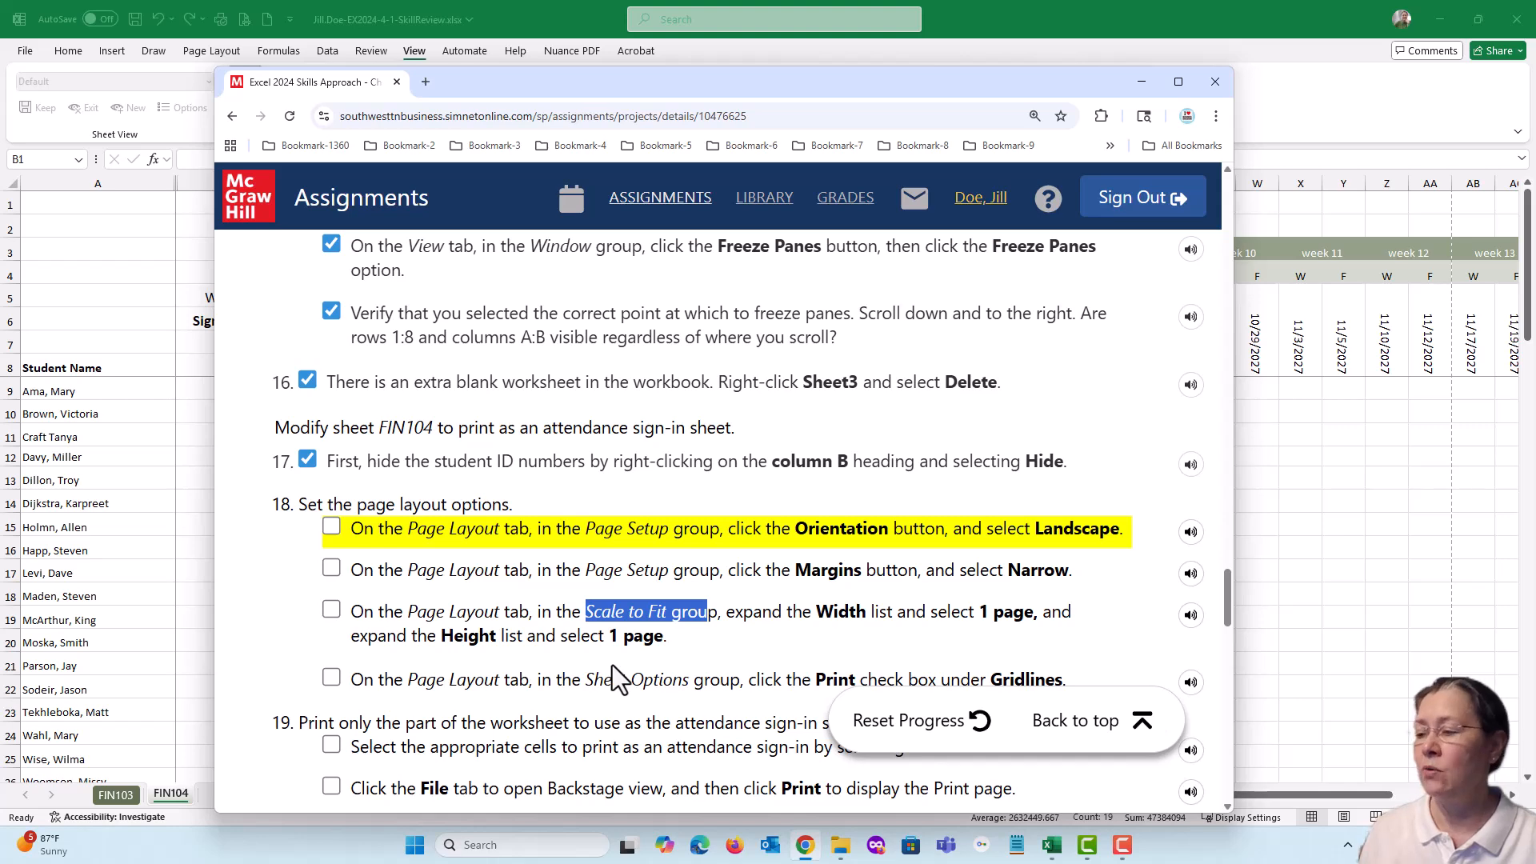
pyautogui.scroll(-1, 612, 666)
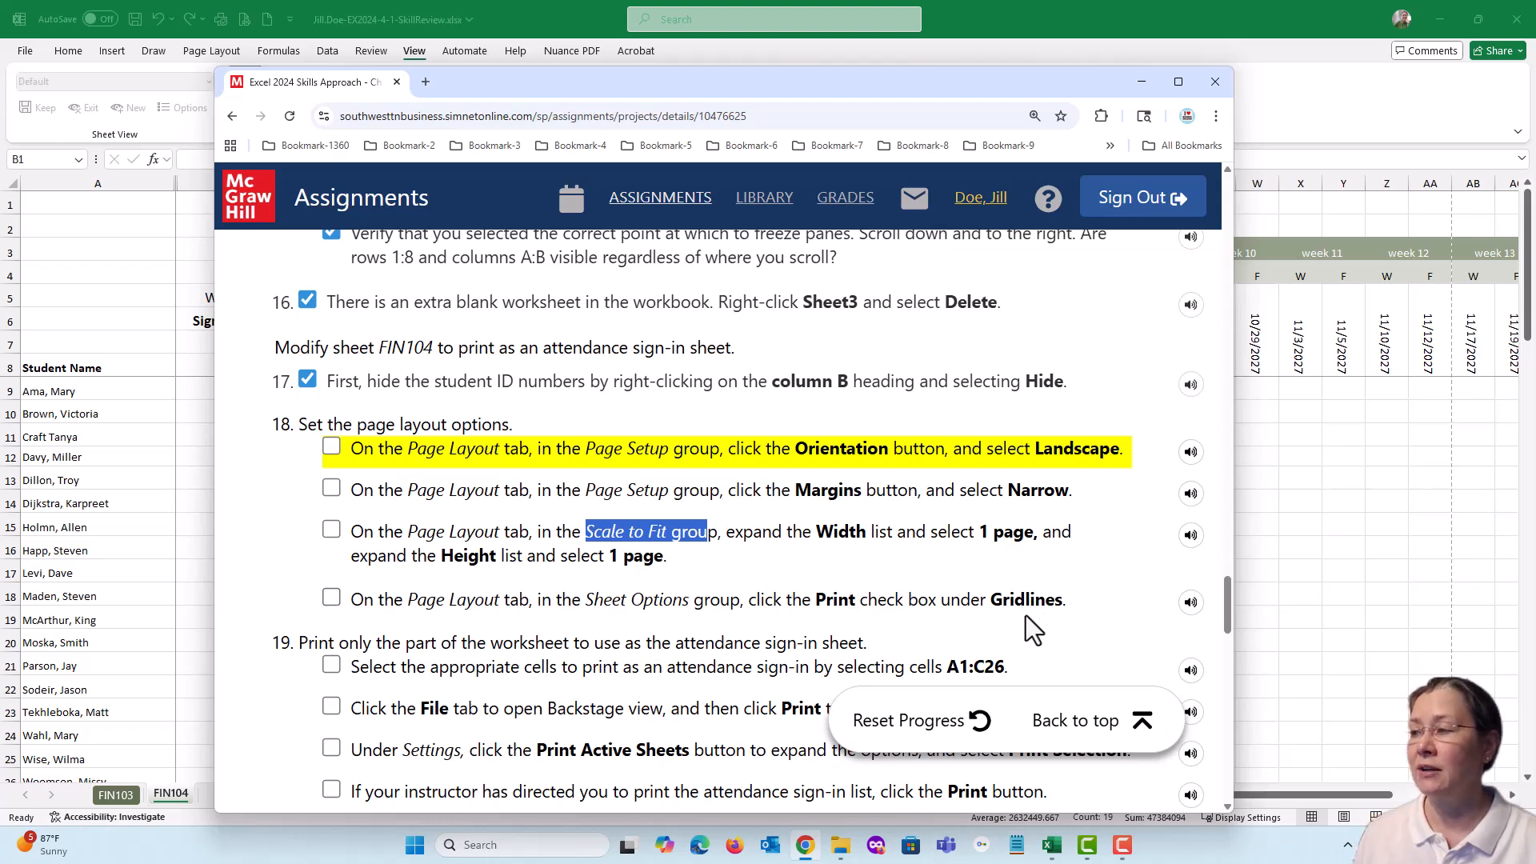
pyautogui.moveTo(577, 83); pyautogui.dragTo(1535, 88)
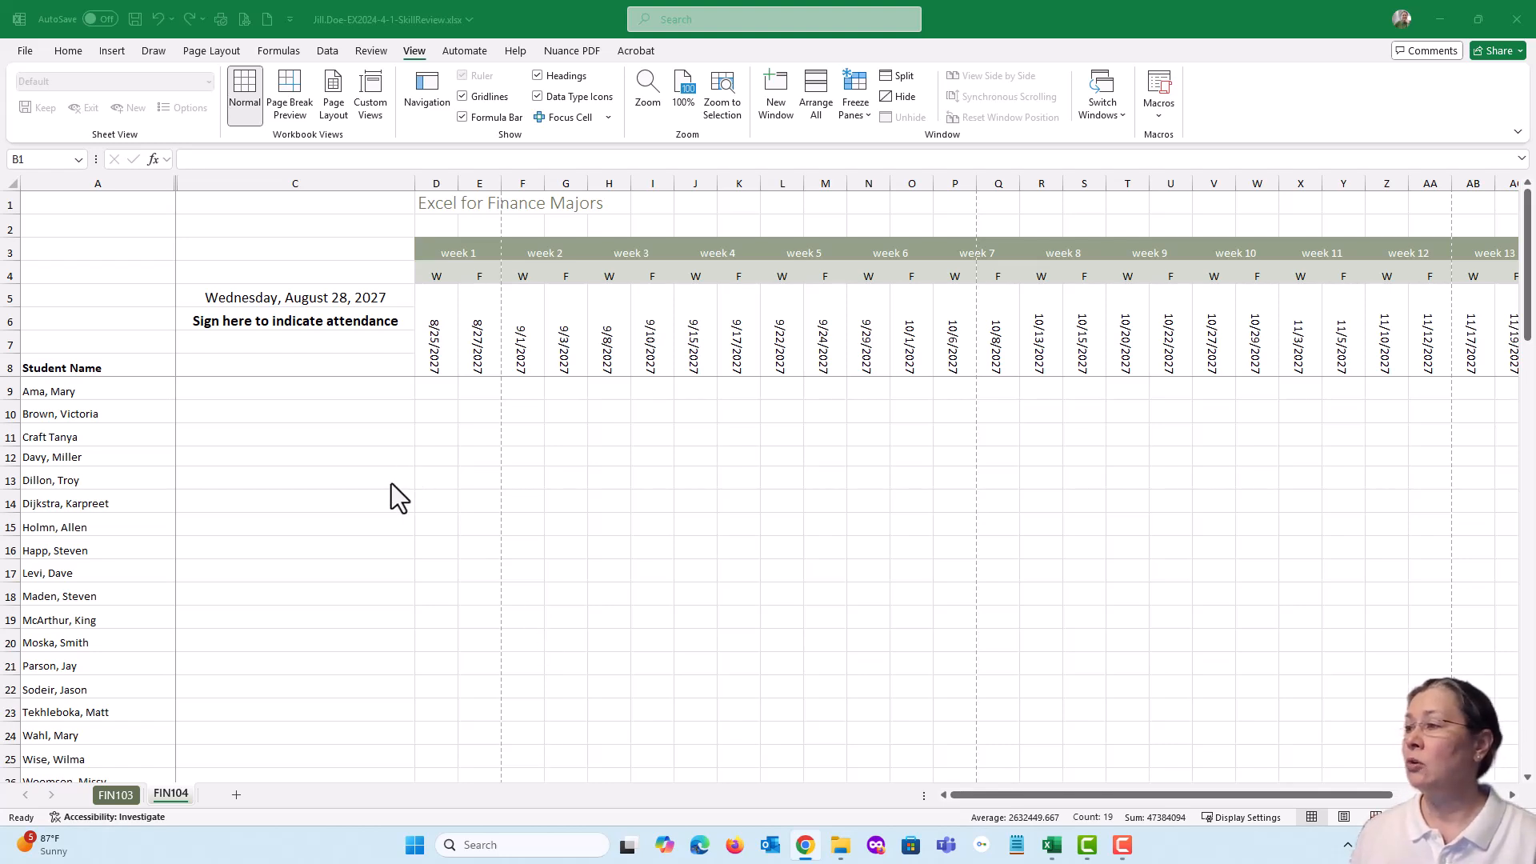
# Set the FIN104 sheet's page orientation to Landscape and its margins to Narrow
pyautogui.click(218, 51)
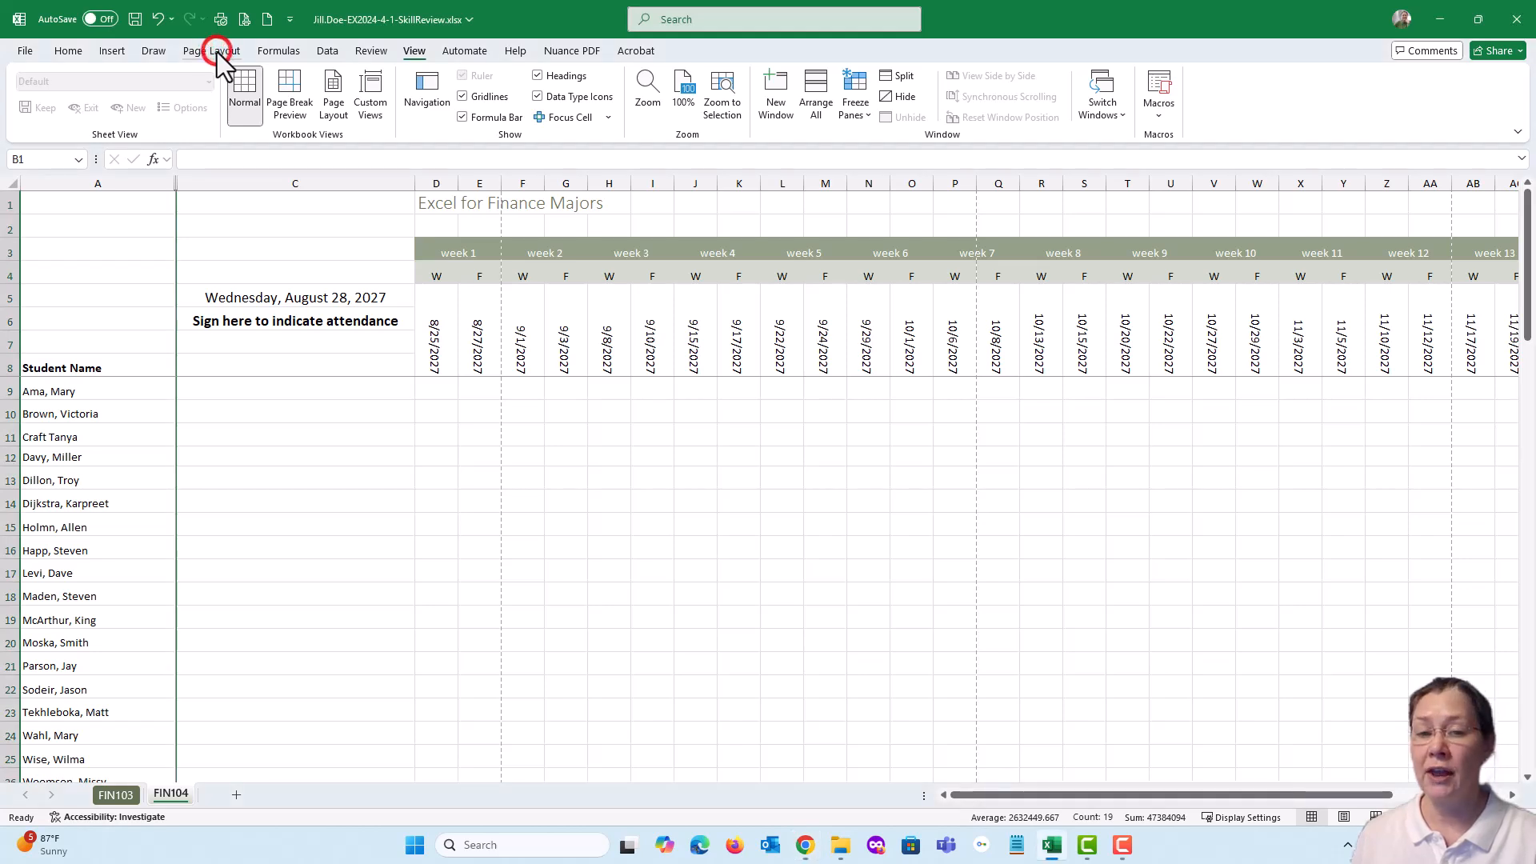
pyautogui.click(218, 50)
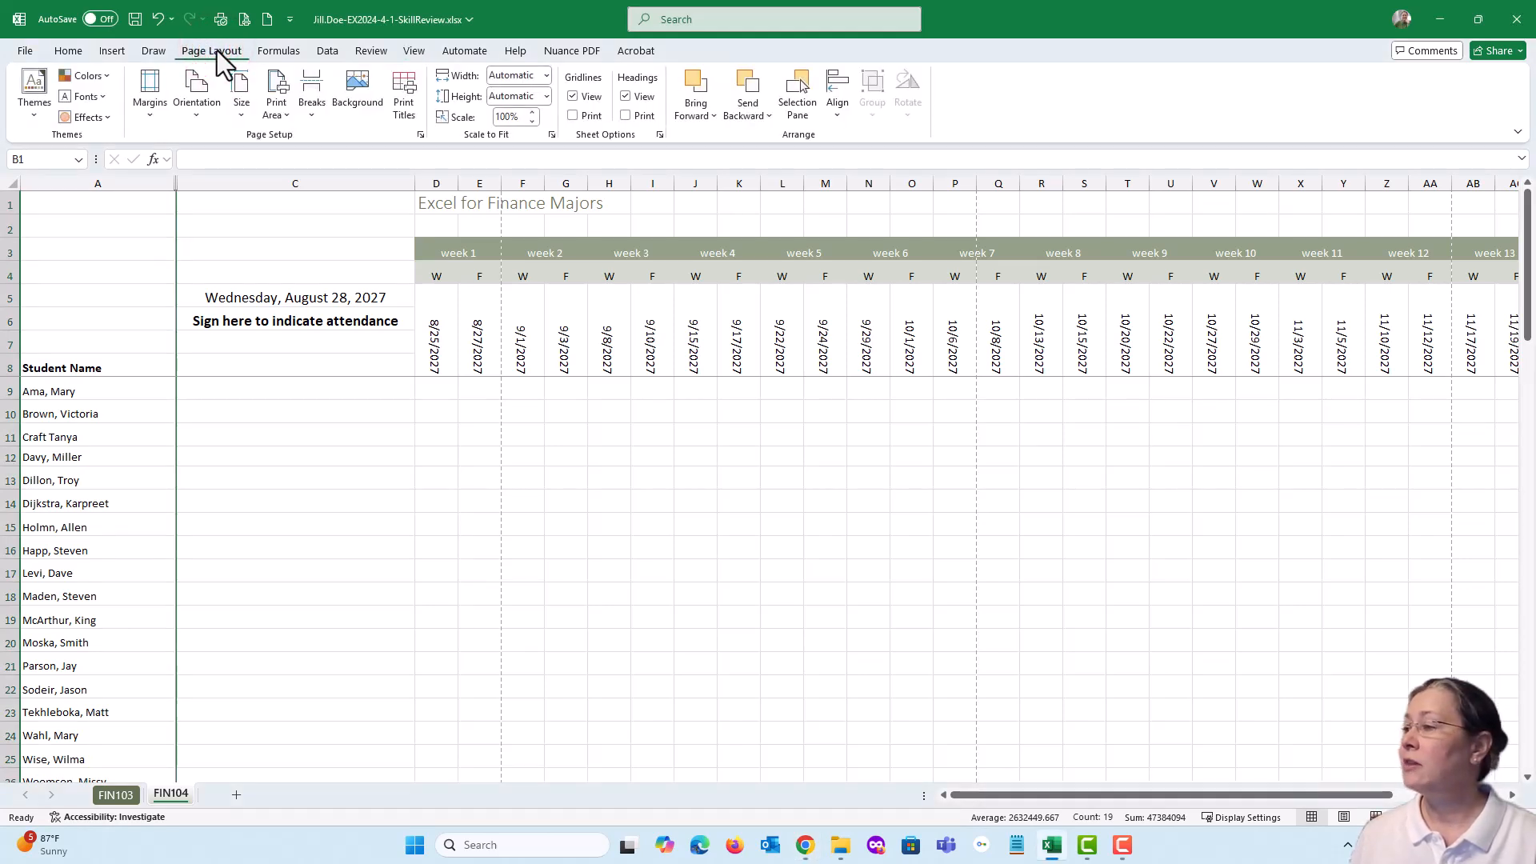
pyautogui.click(195, 117)
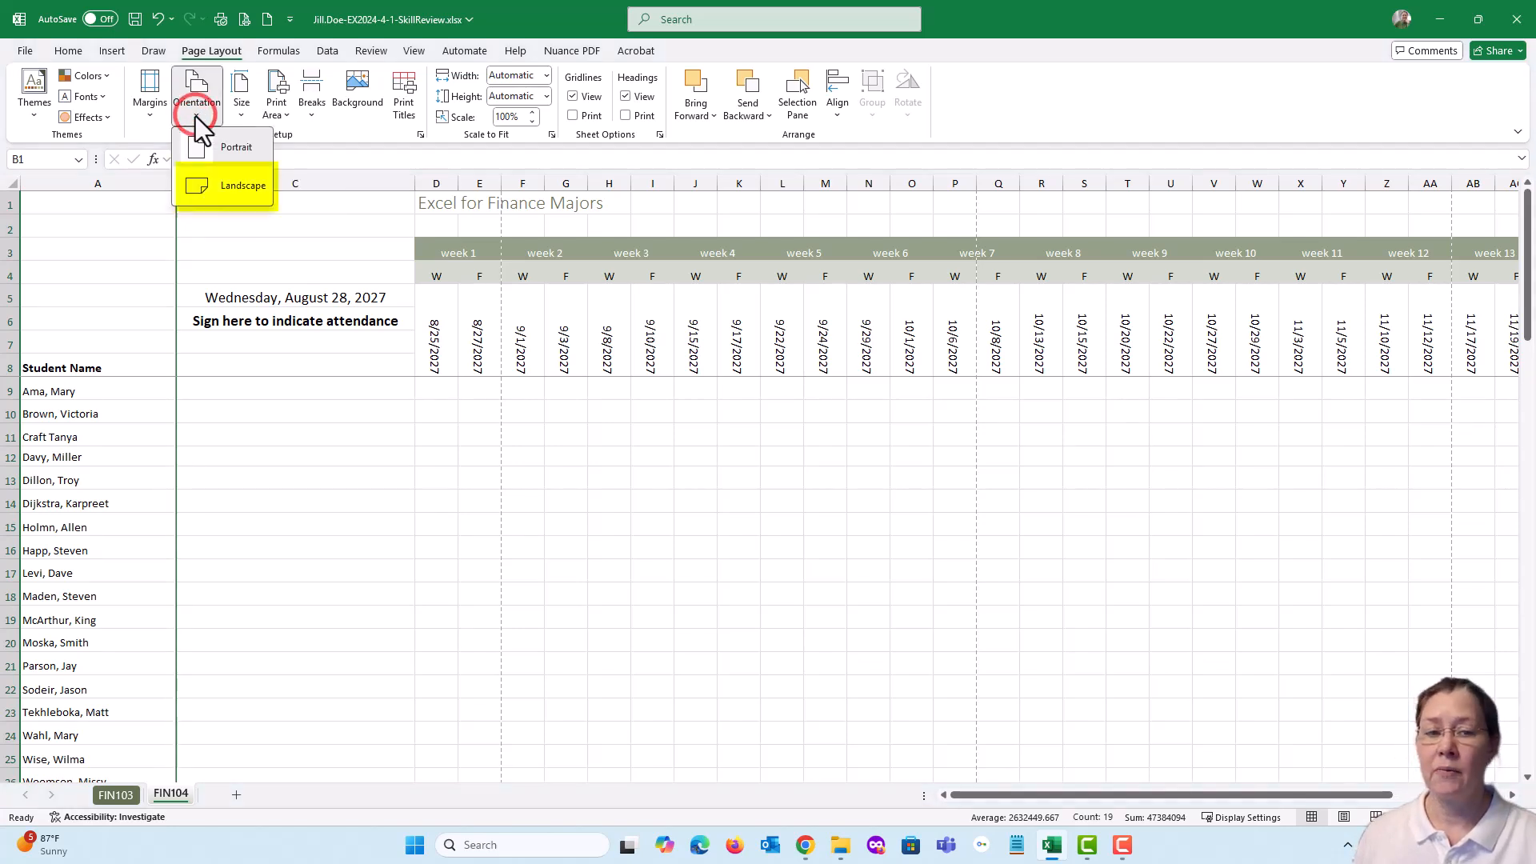
pyautogui.click(204, 190)
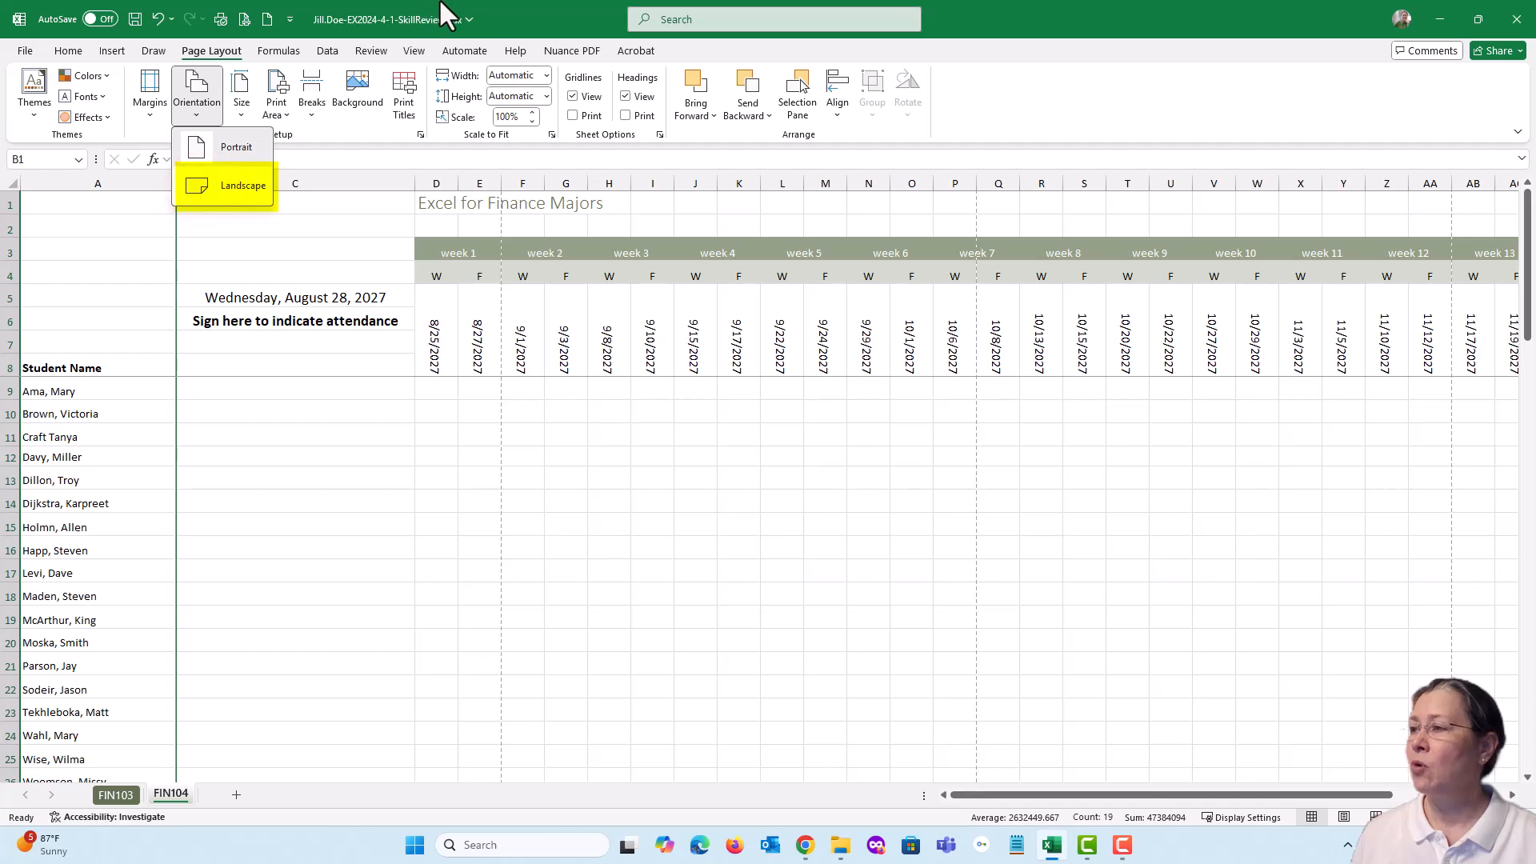
pyautogui.click(567, 3)
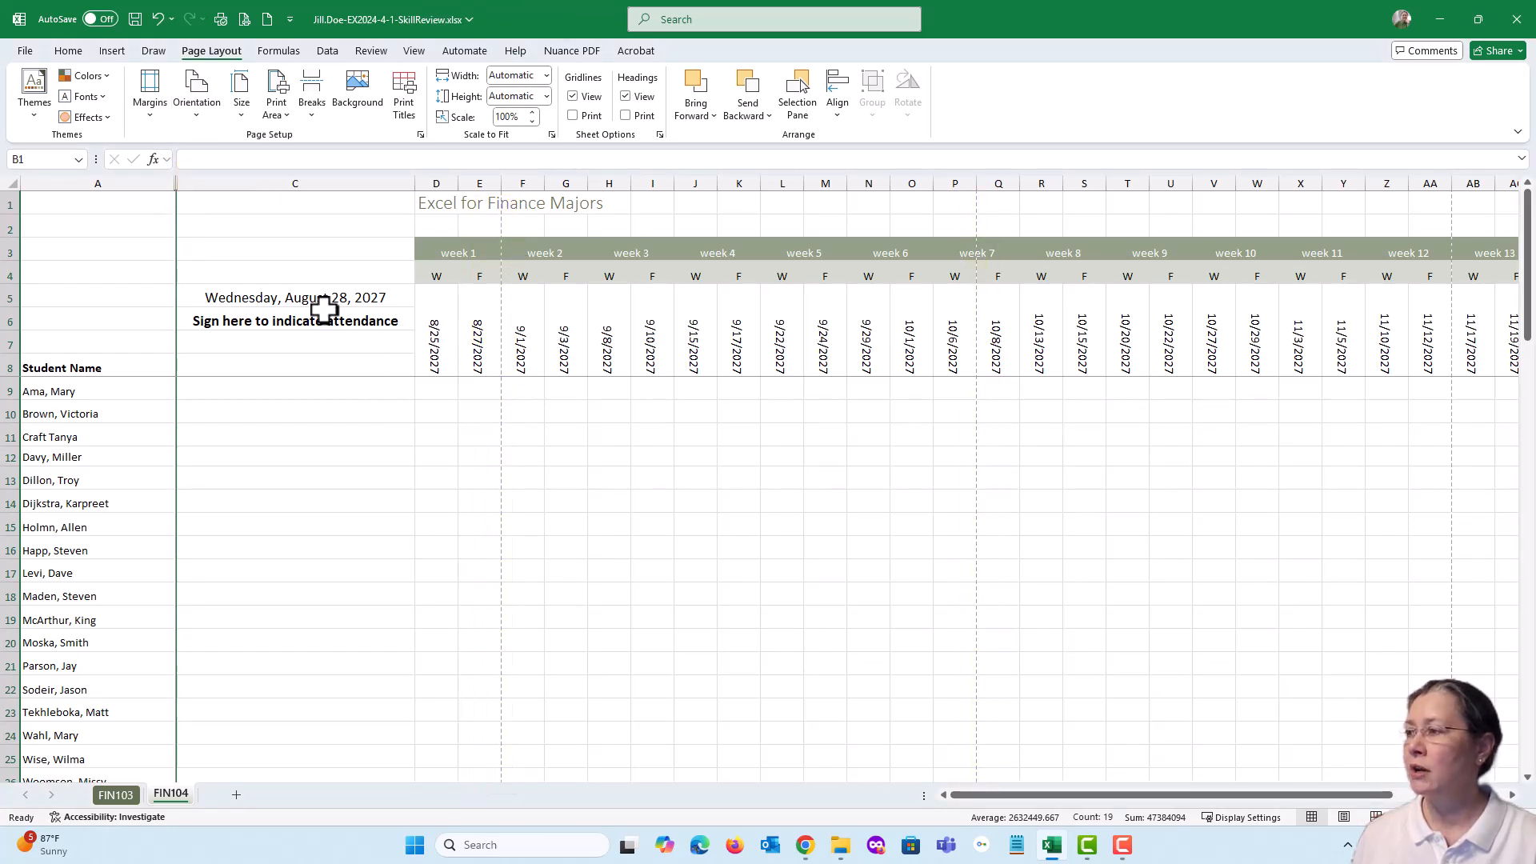
pyautogui.click(198, 117)
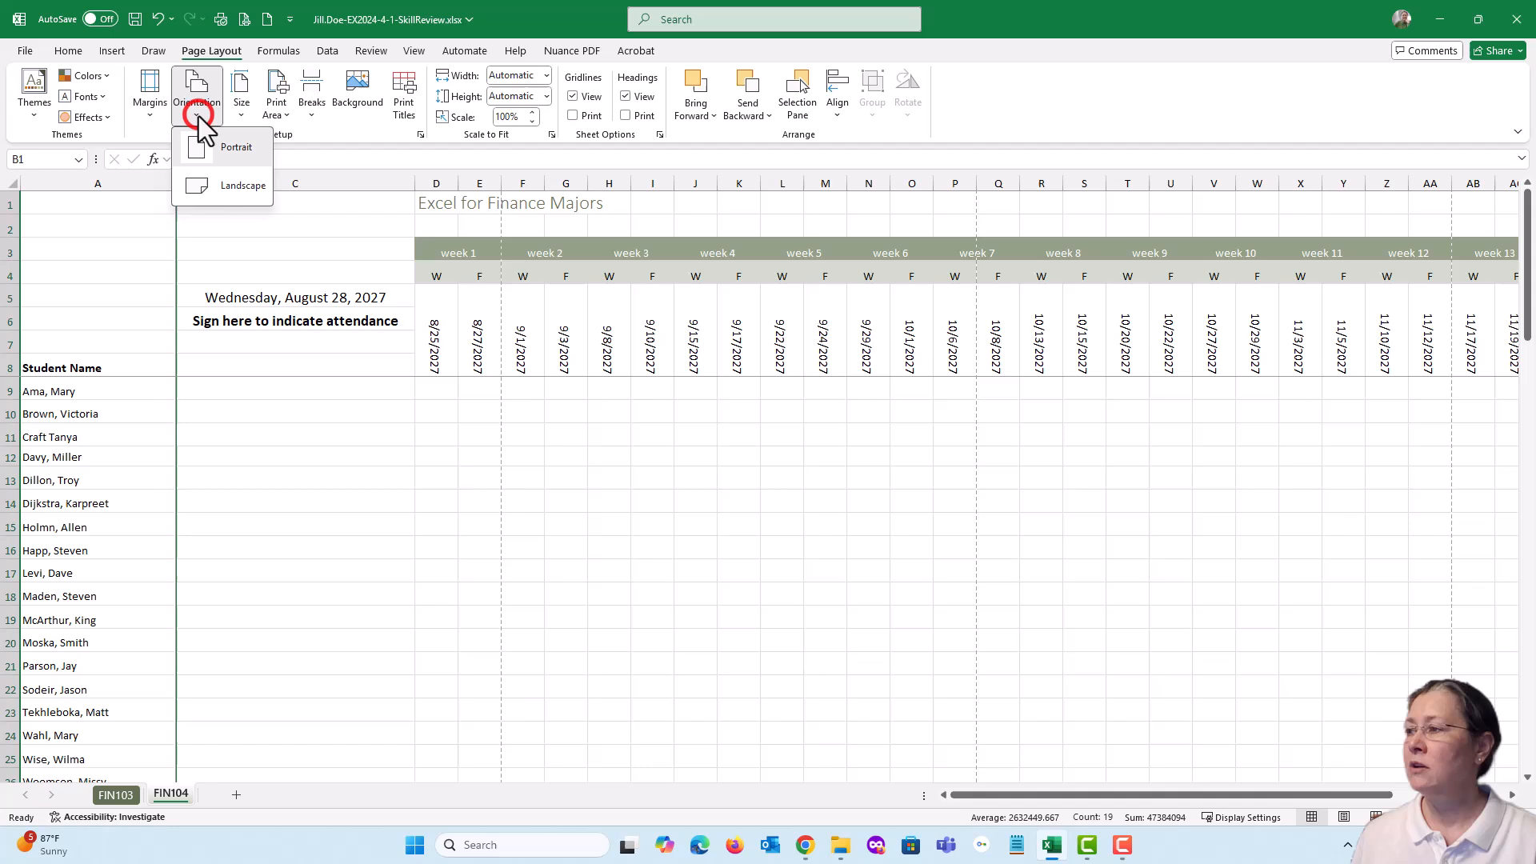
pyautogui.click(208, 186)
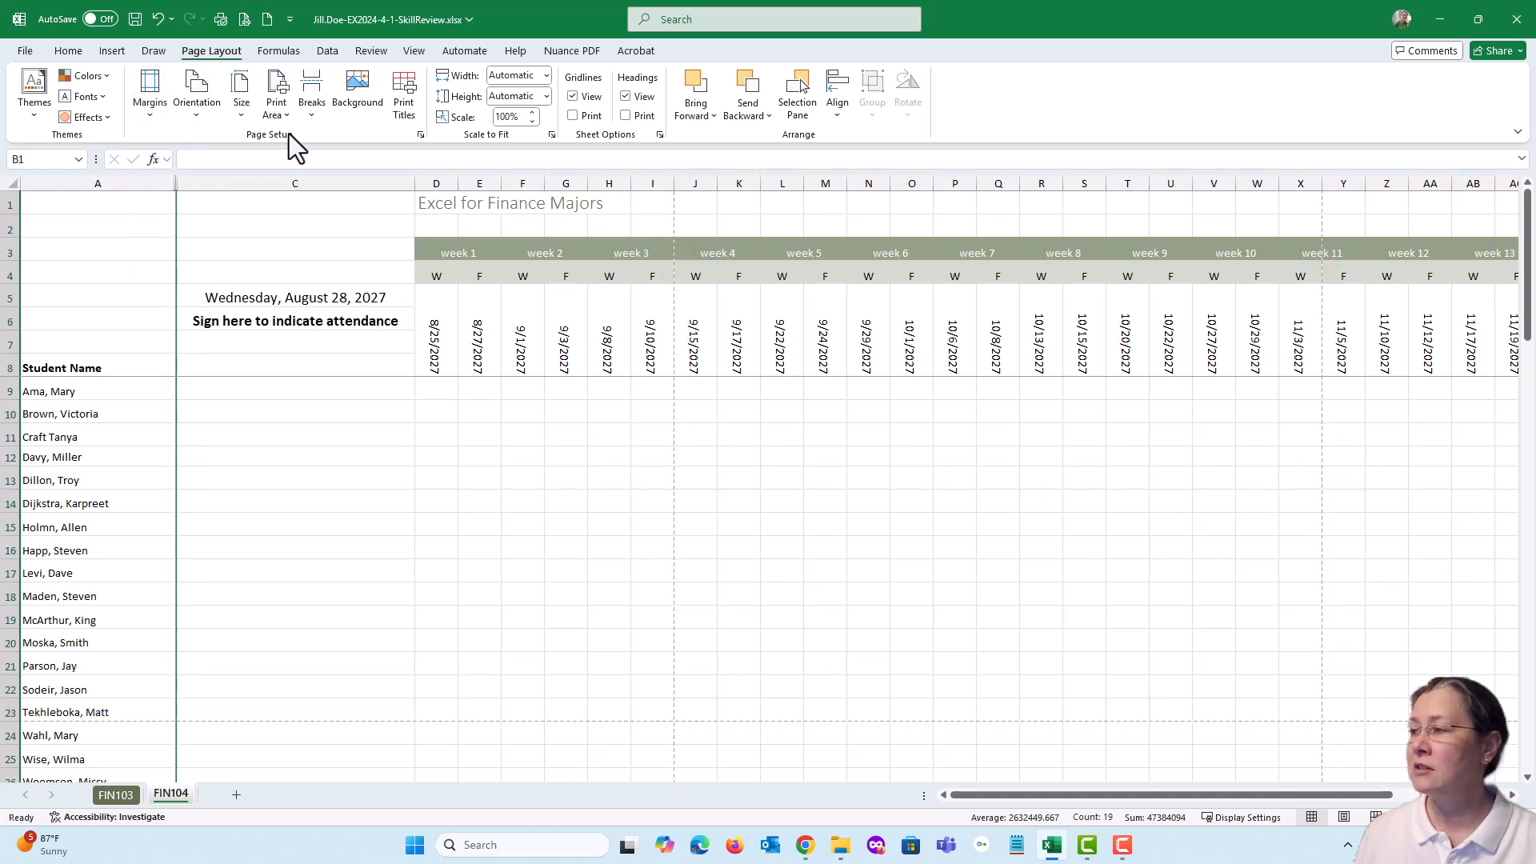
pyautogui.click(149, 113)
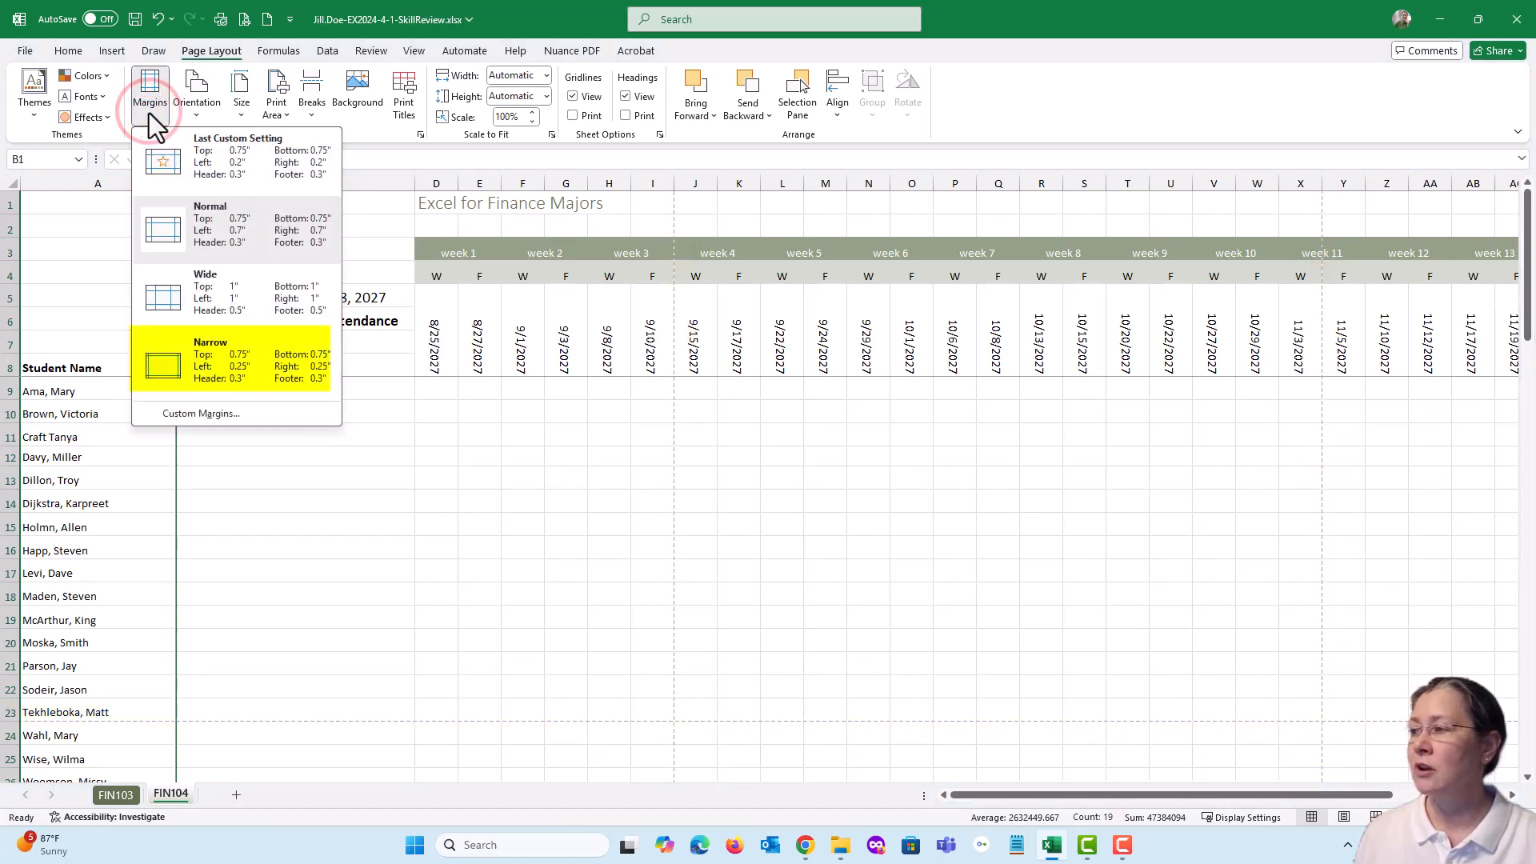
pyautogui.click(189, 367)
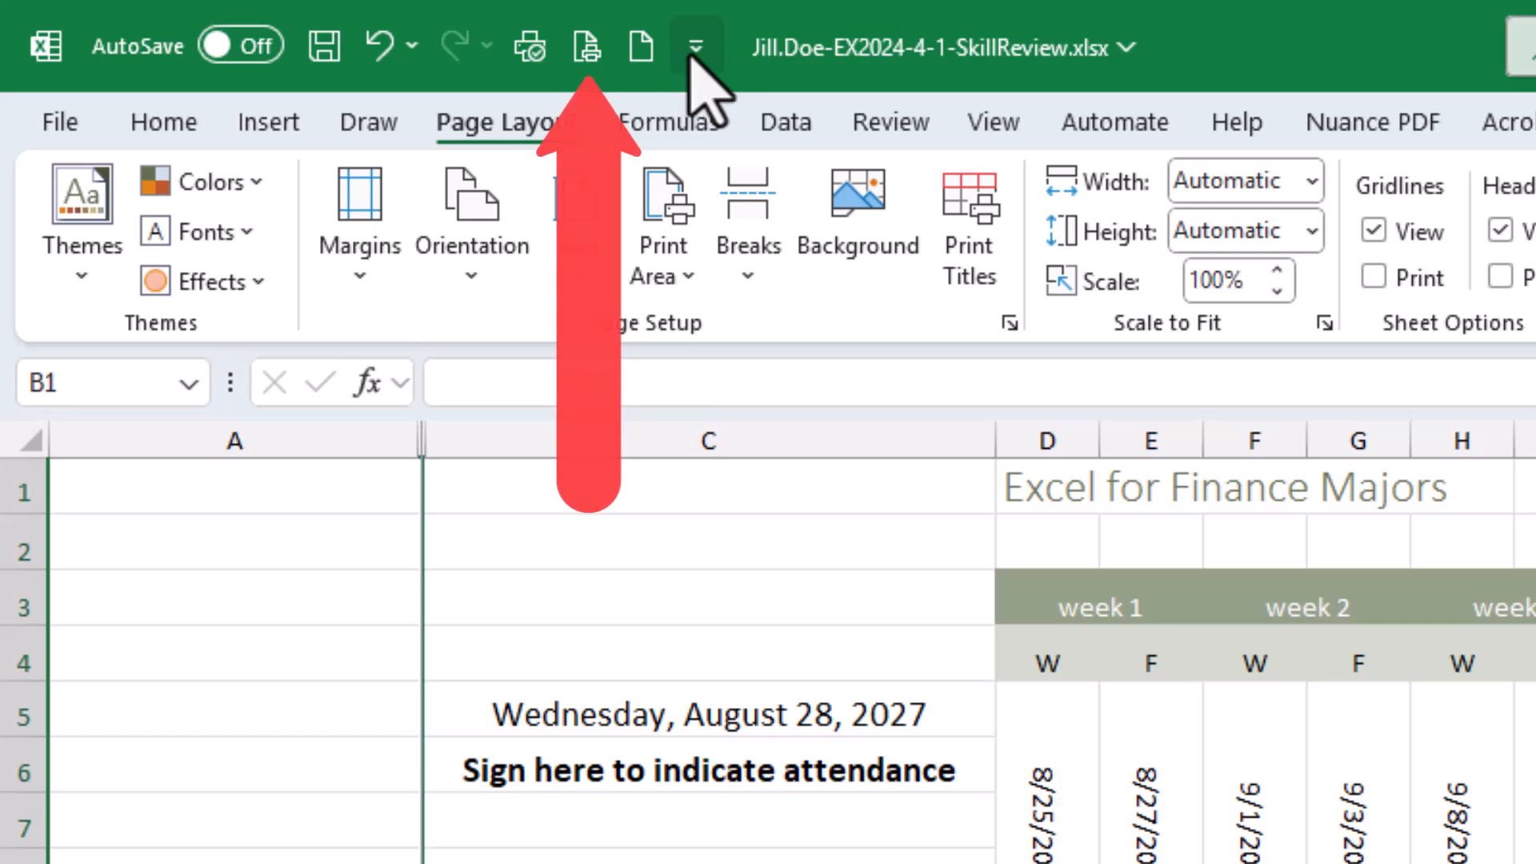
# Check the Quick Access Toolbar's customization options, and page through the FIN104 print preview to its last page and back before returning to the sheet
pyautogui.click(694, 49)
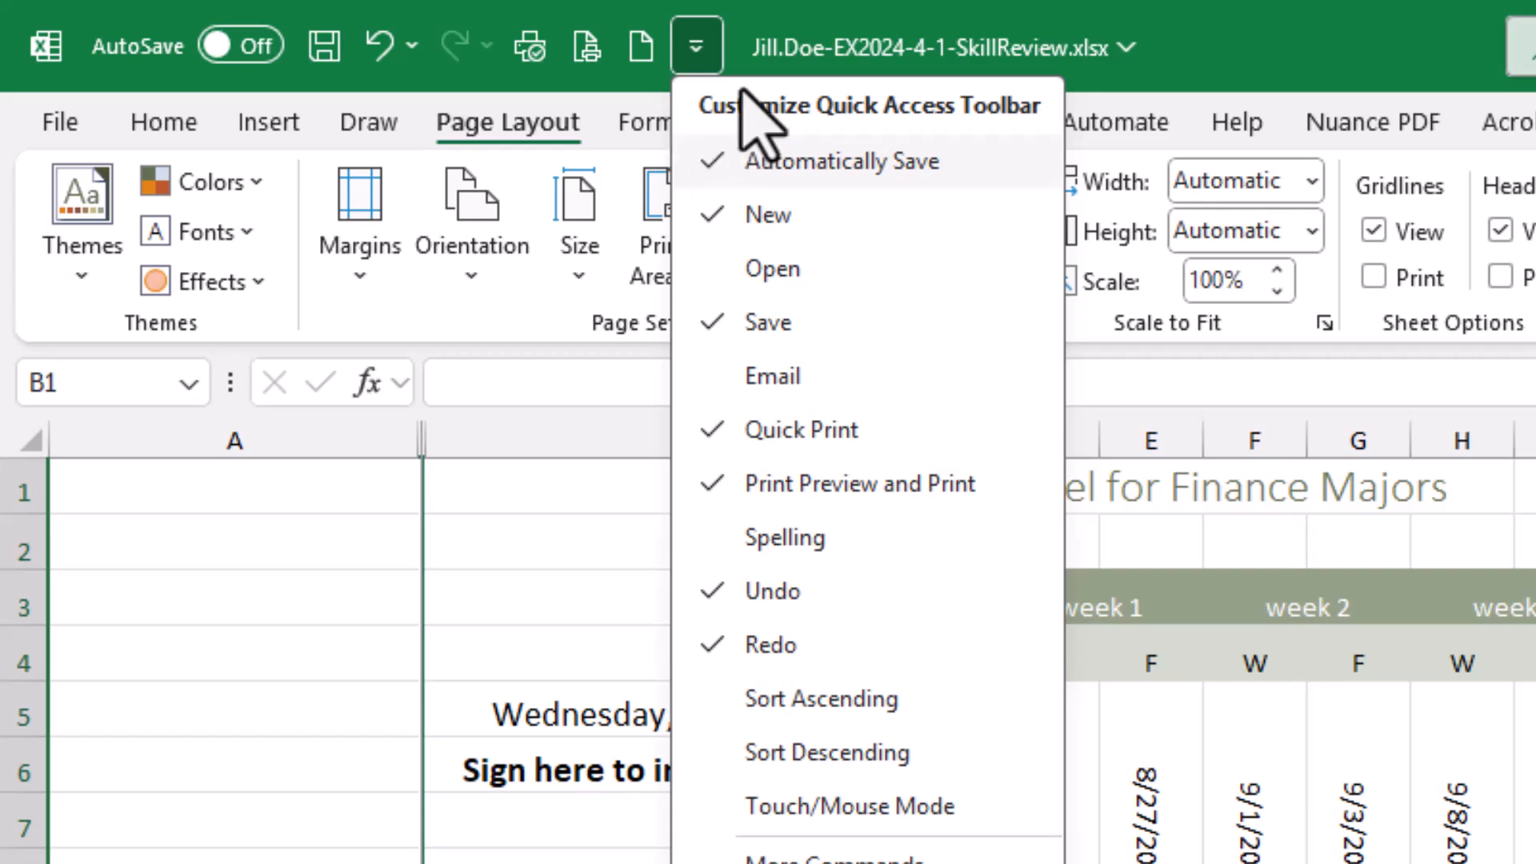
pyautogui.click(696, 48)
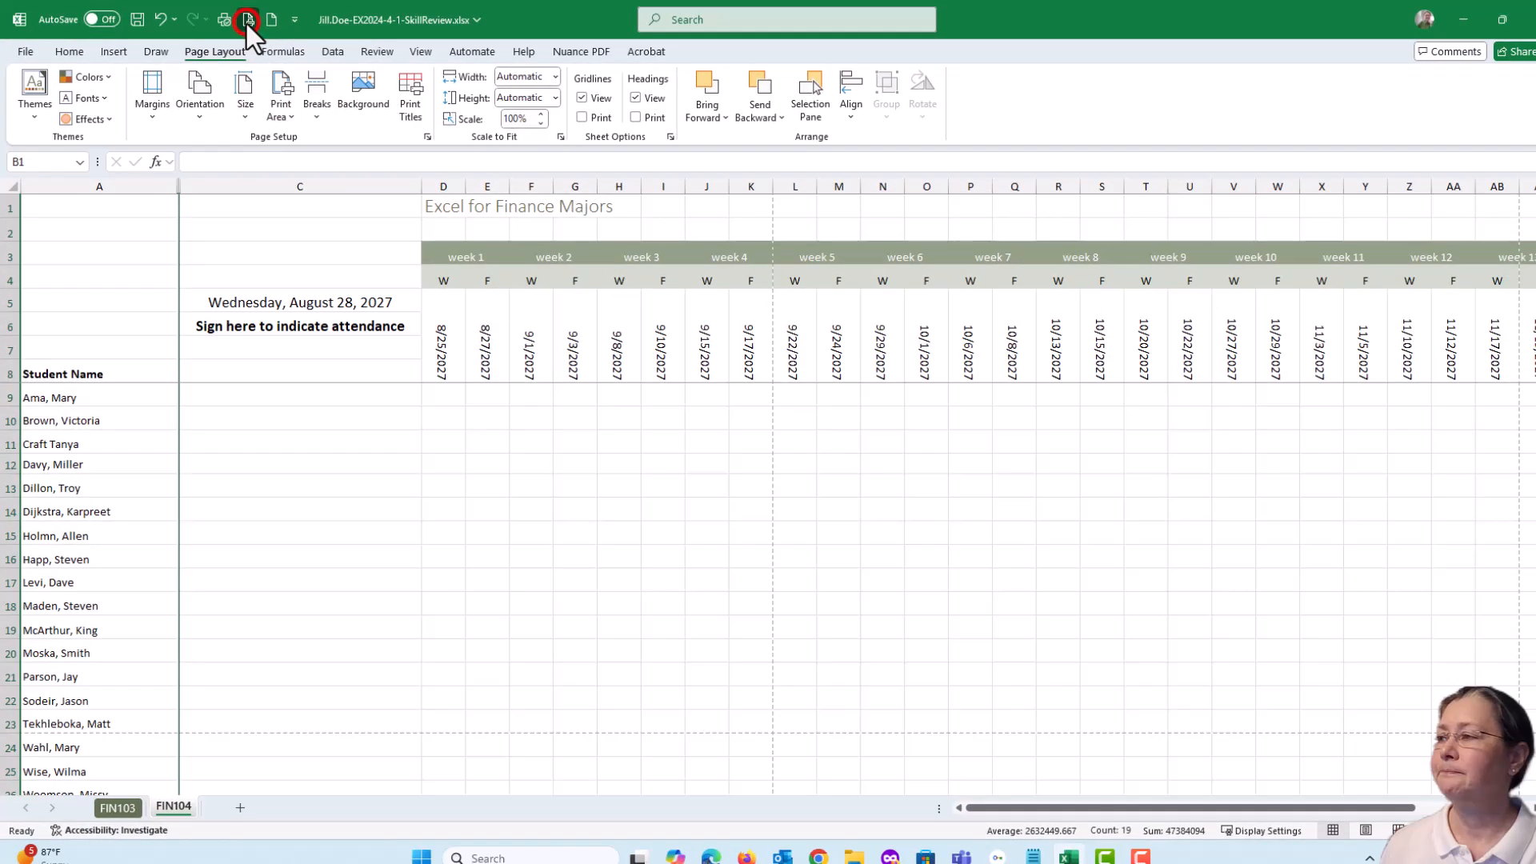
pyautogui.click(586, 46)
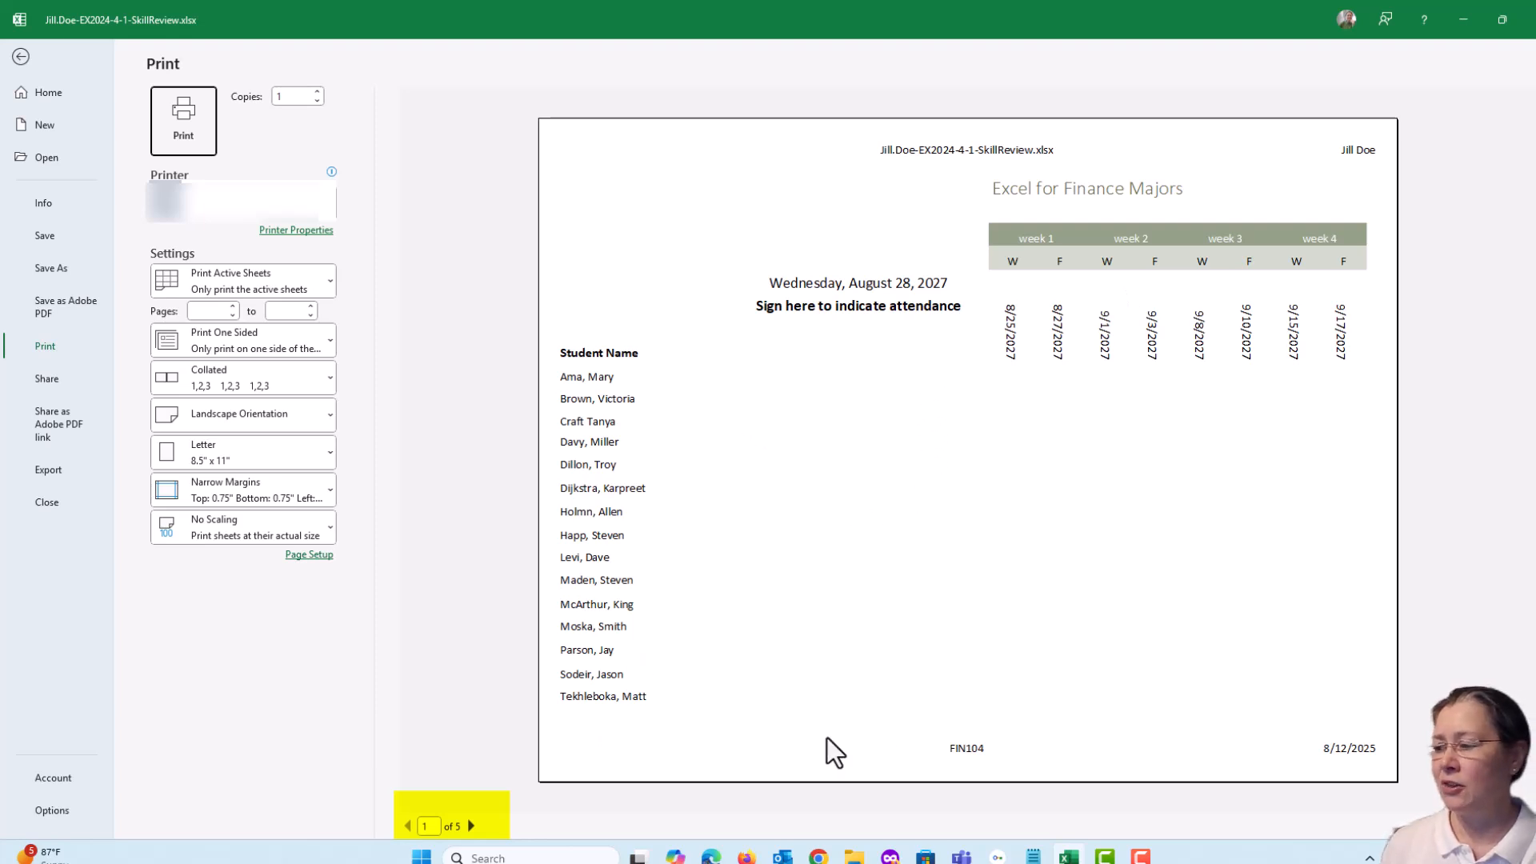
pyautogui.click(471, 826)
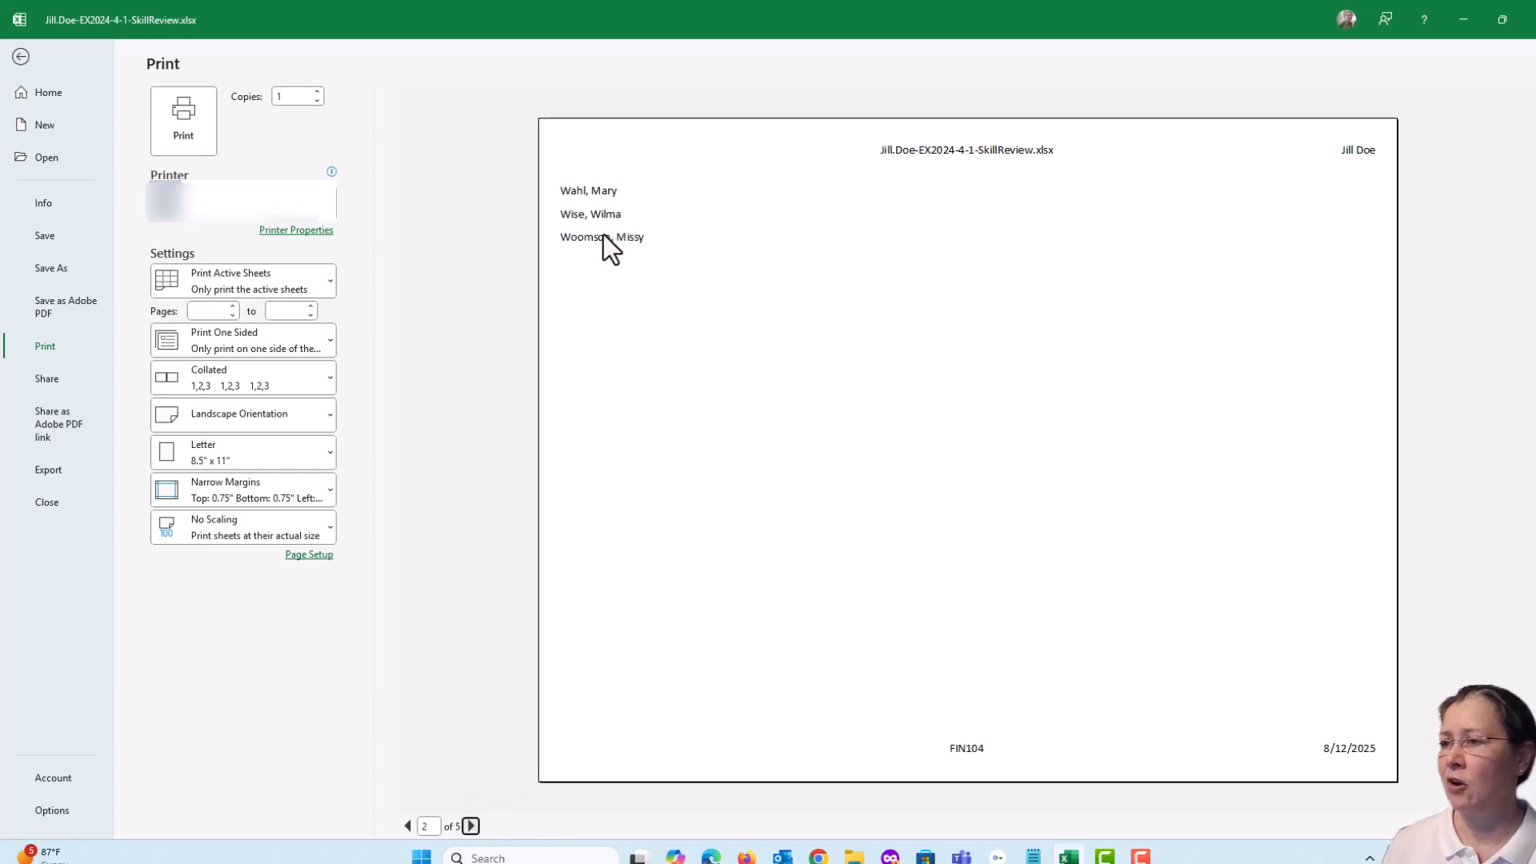
pyautogui.click(471, 825)
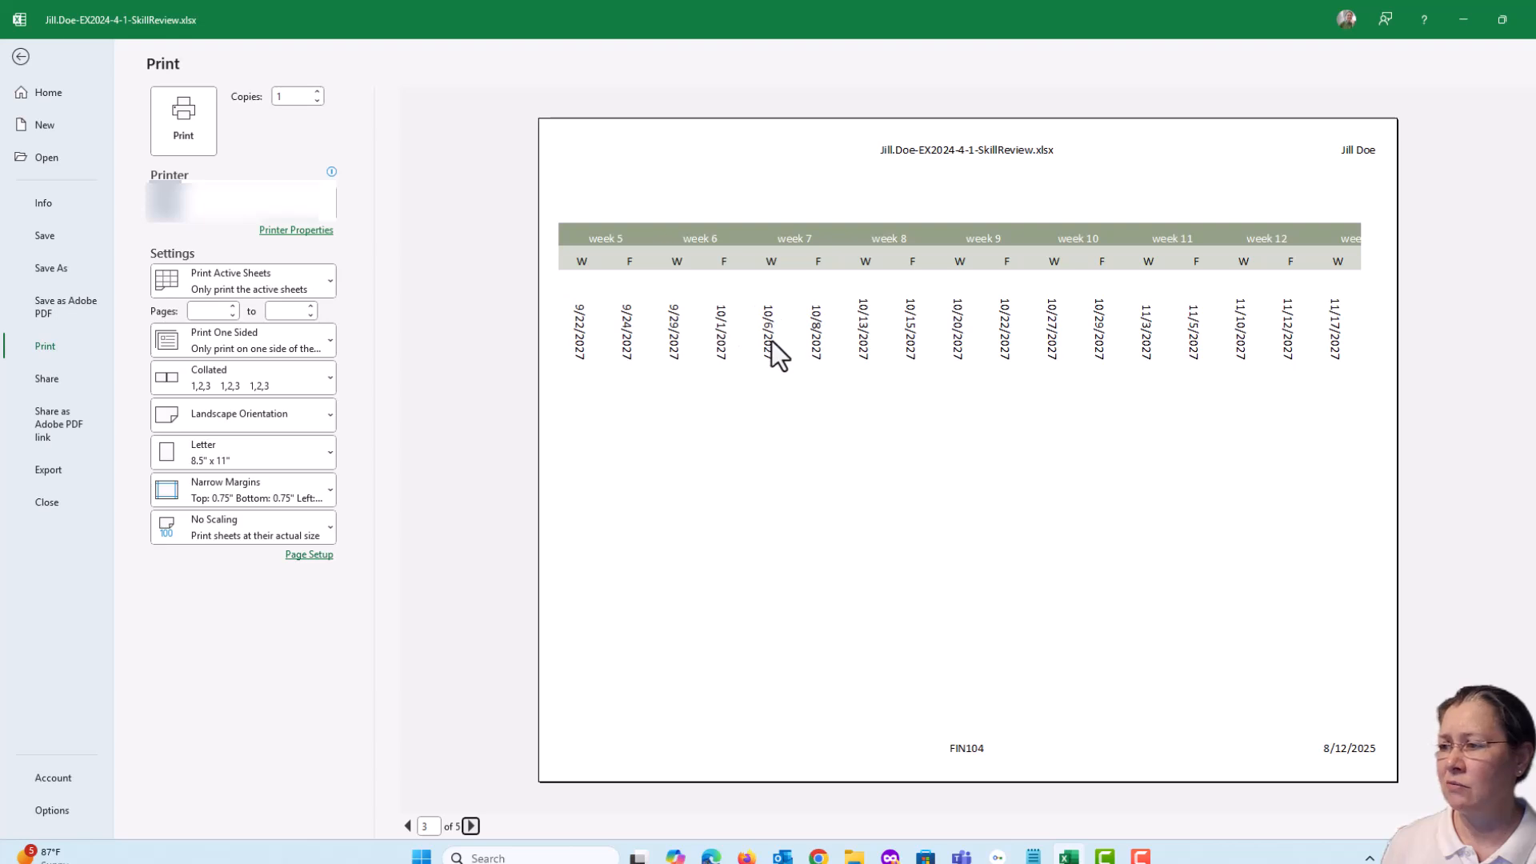
pyautogui.click(470, 825)
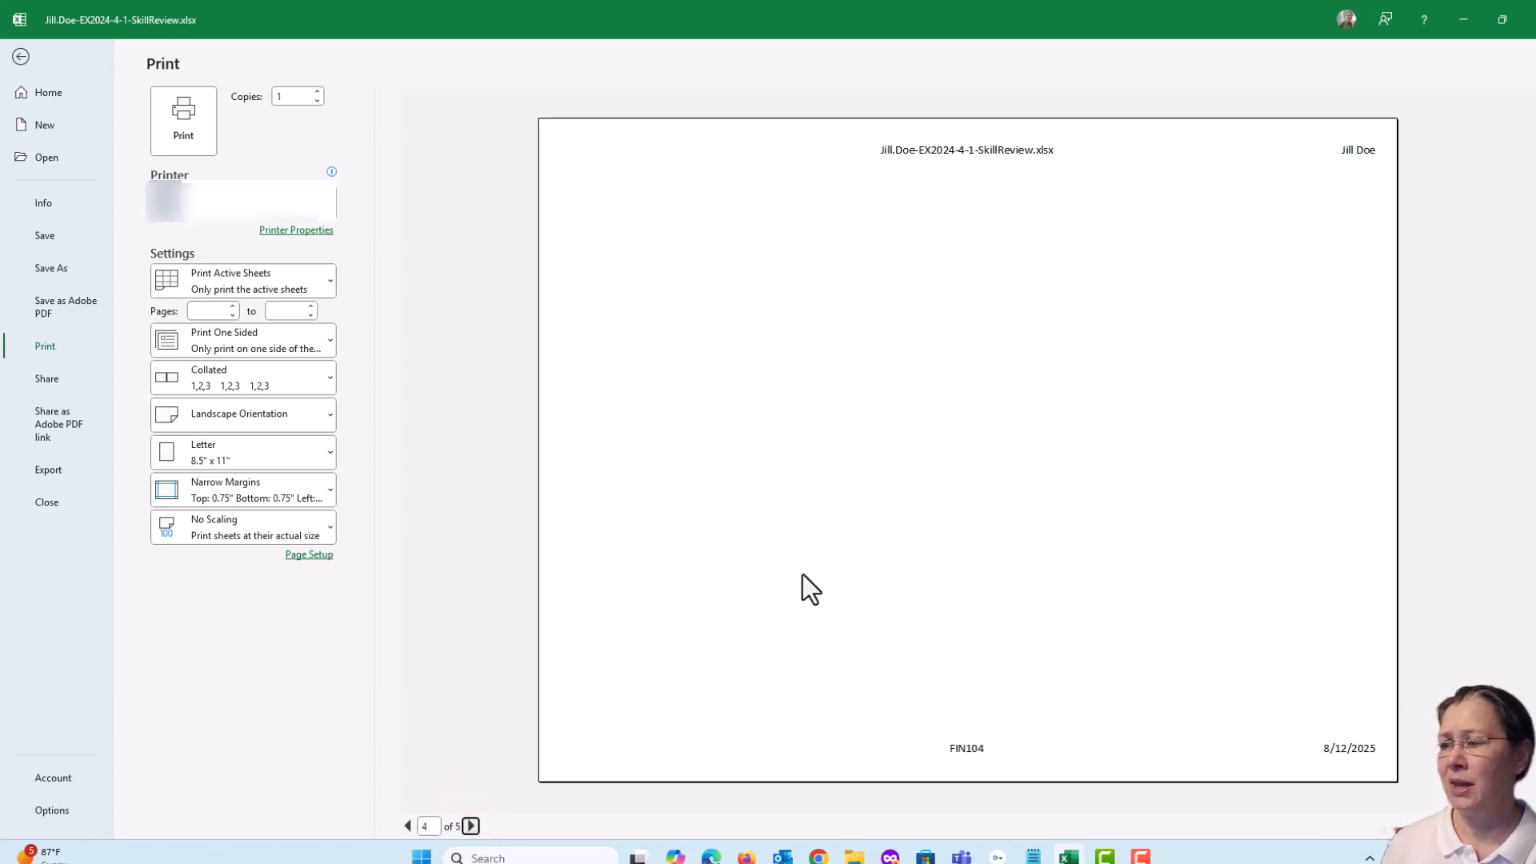
pyautogui.click(470, 825)
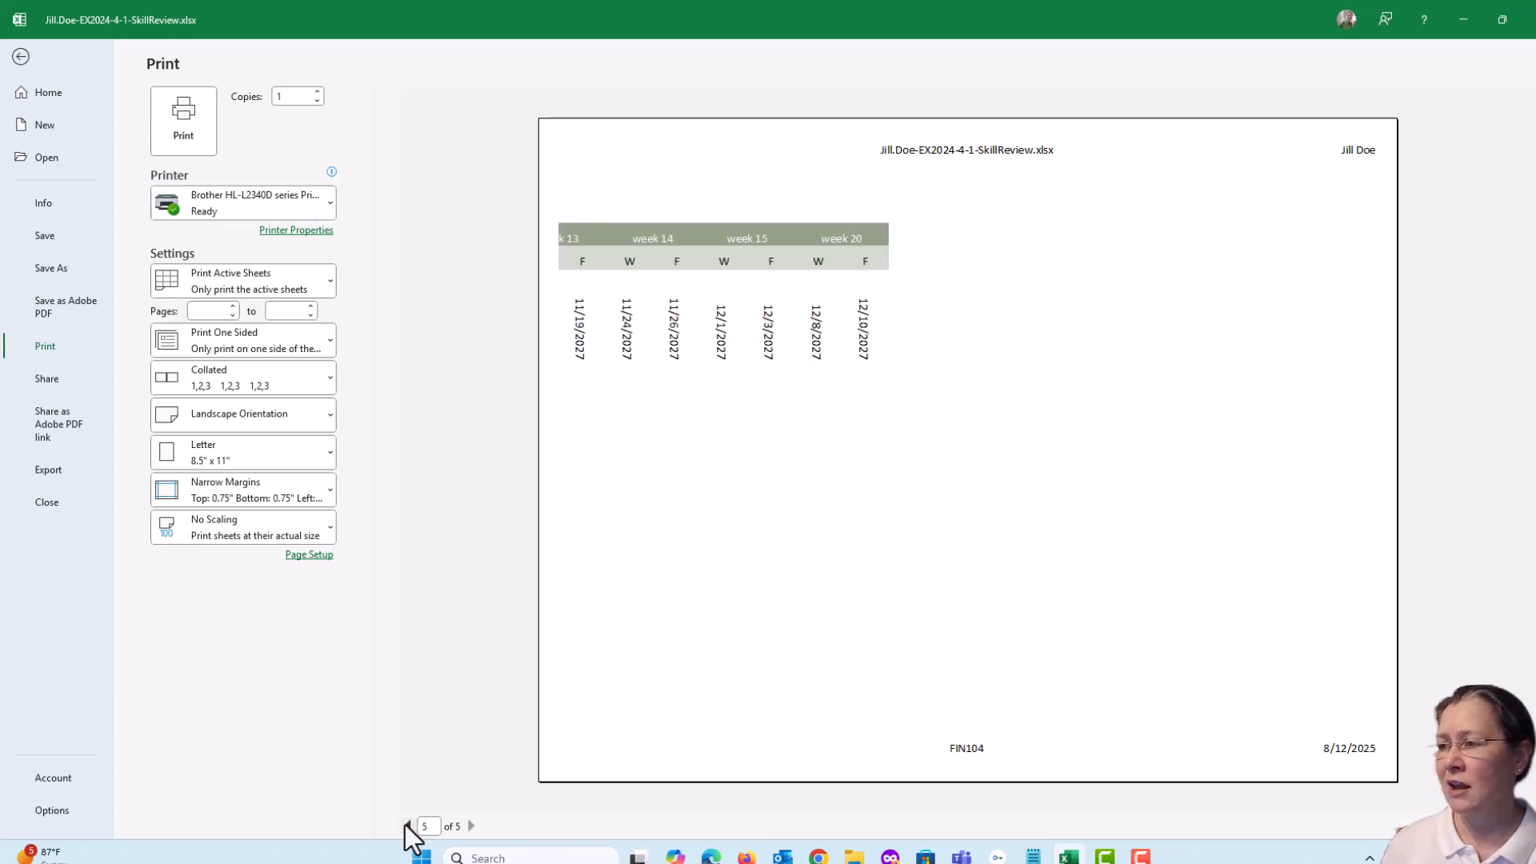
pyautogui.click(407, 826)
pyautogui.click(406, 825)
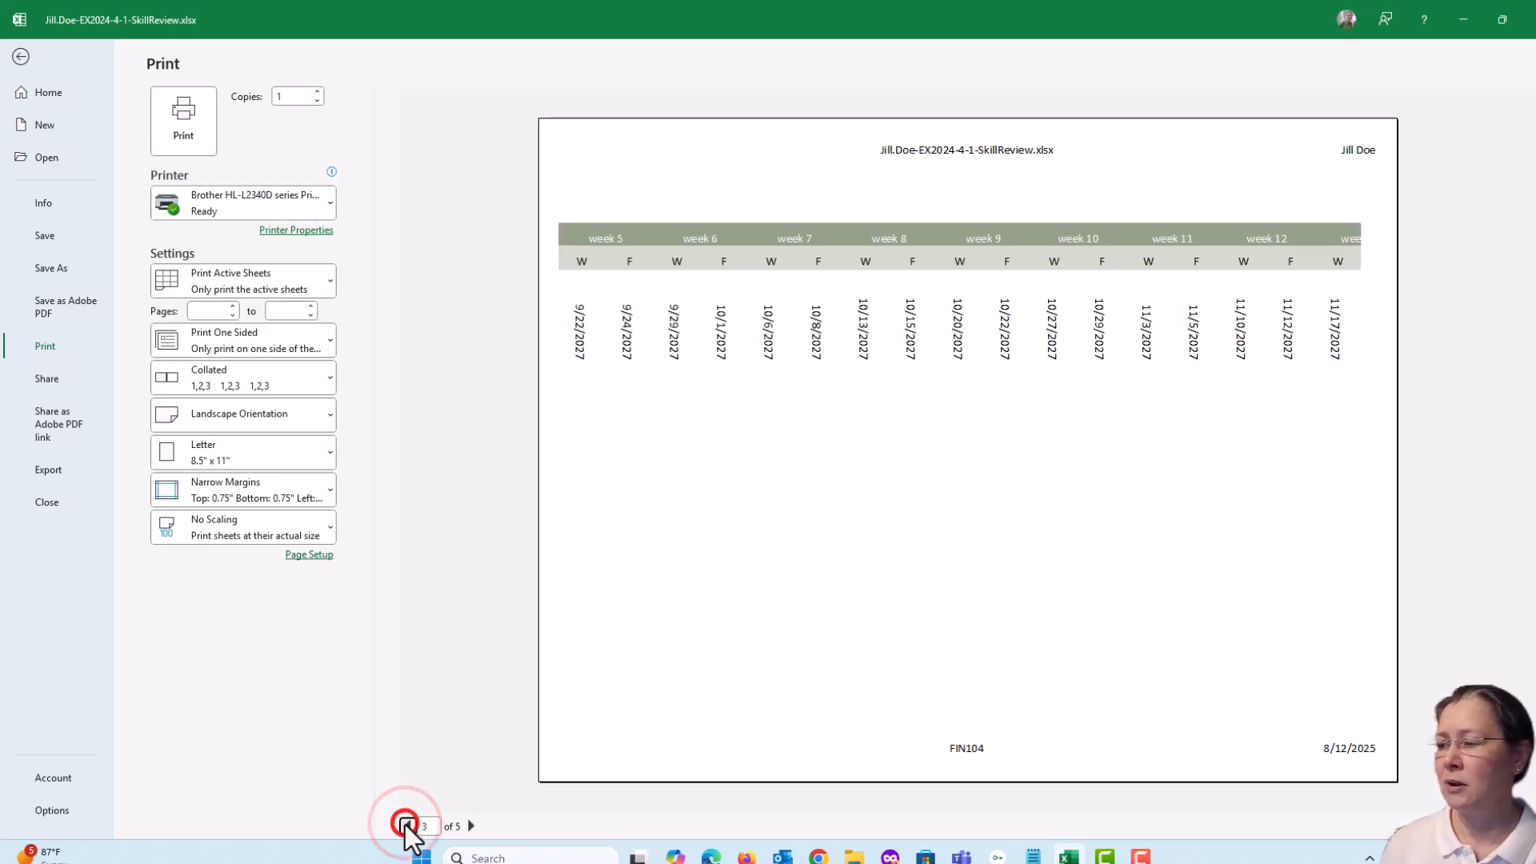
pyautogui.click(407, 825)
pyautogui.click(406, 825)
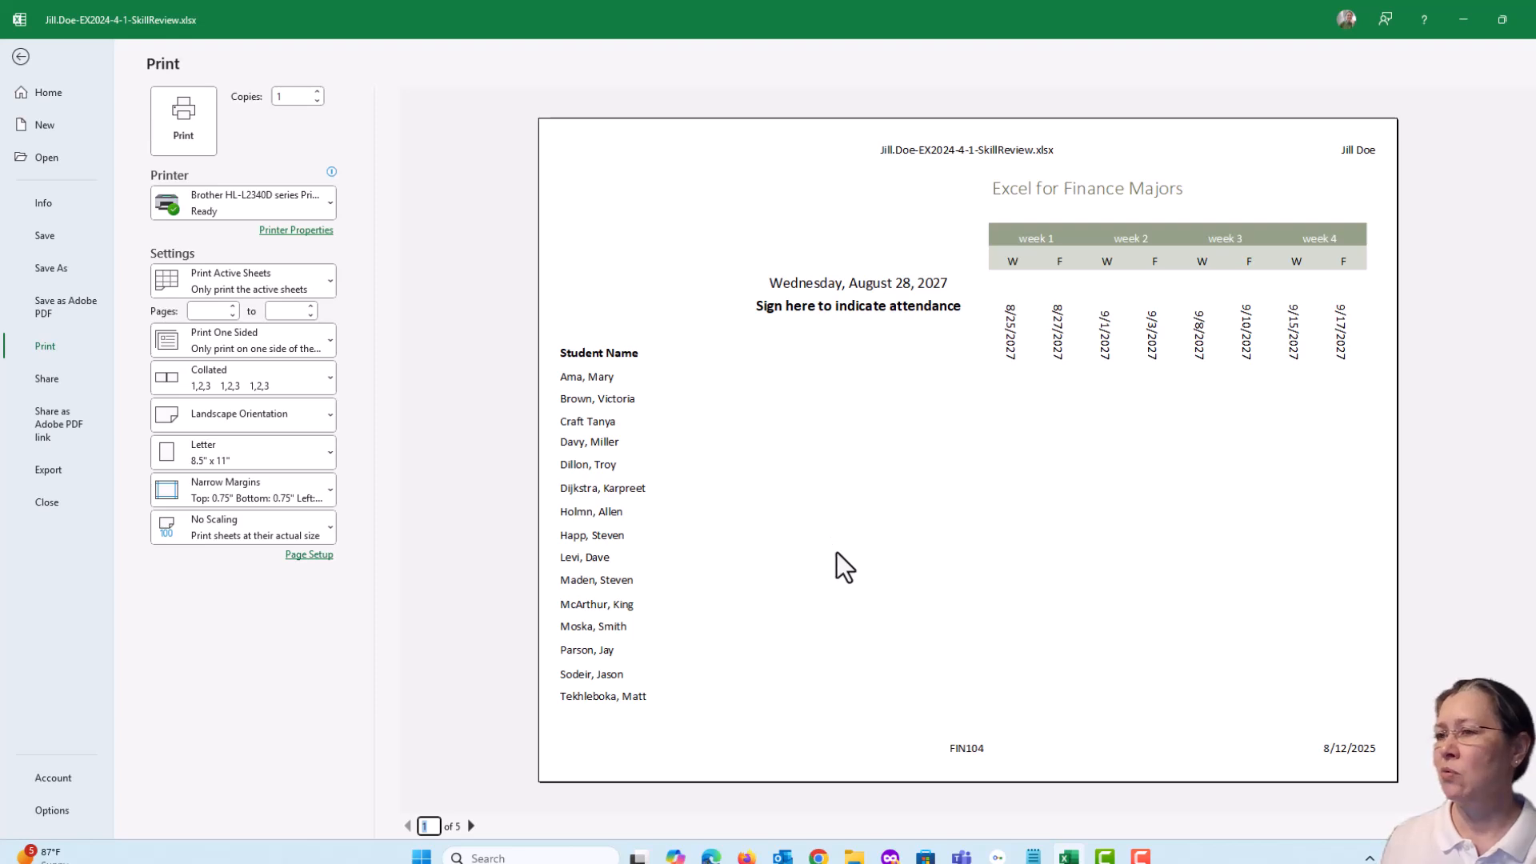
pyautogui.click(21, 56)
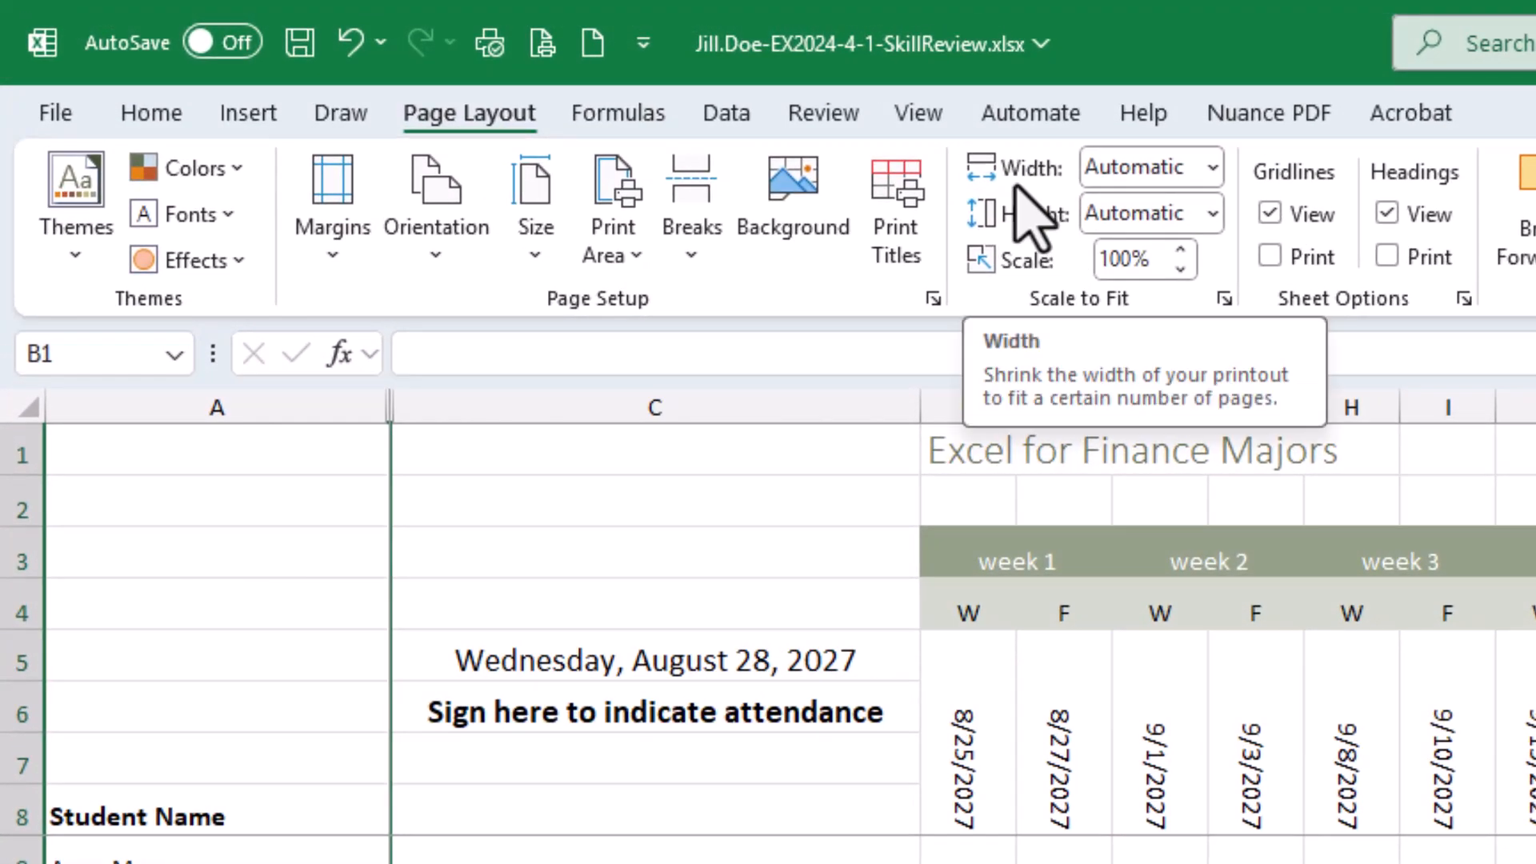
# Scale the FIN104 sheet to fit 1 page wide and 1 page tall, and check its print preview before returning to the sheet
pyautogui.click(1213, 168)
pyautogui.click(1168, 252)
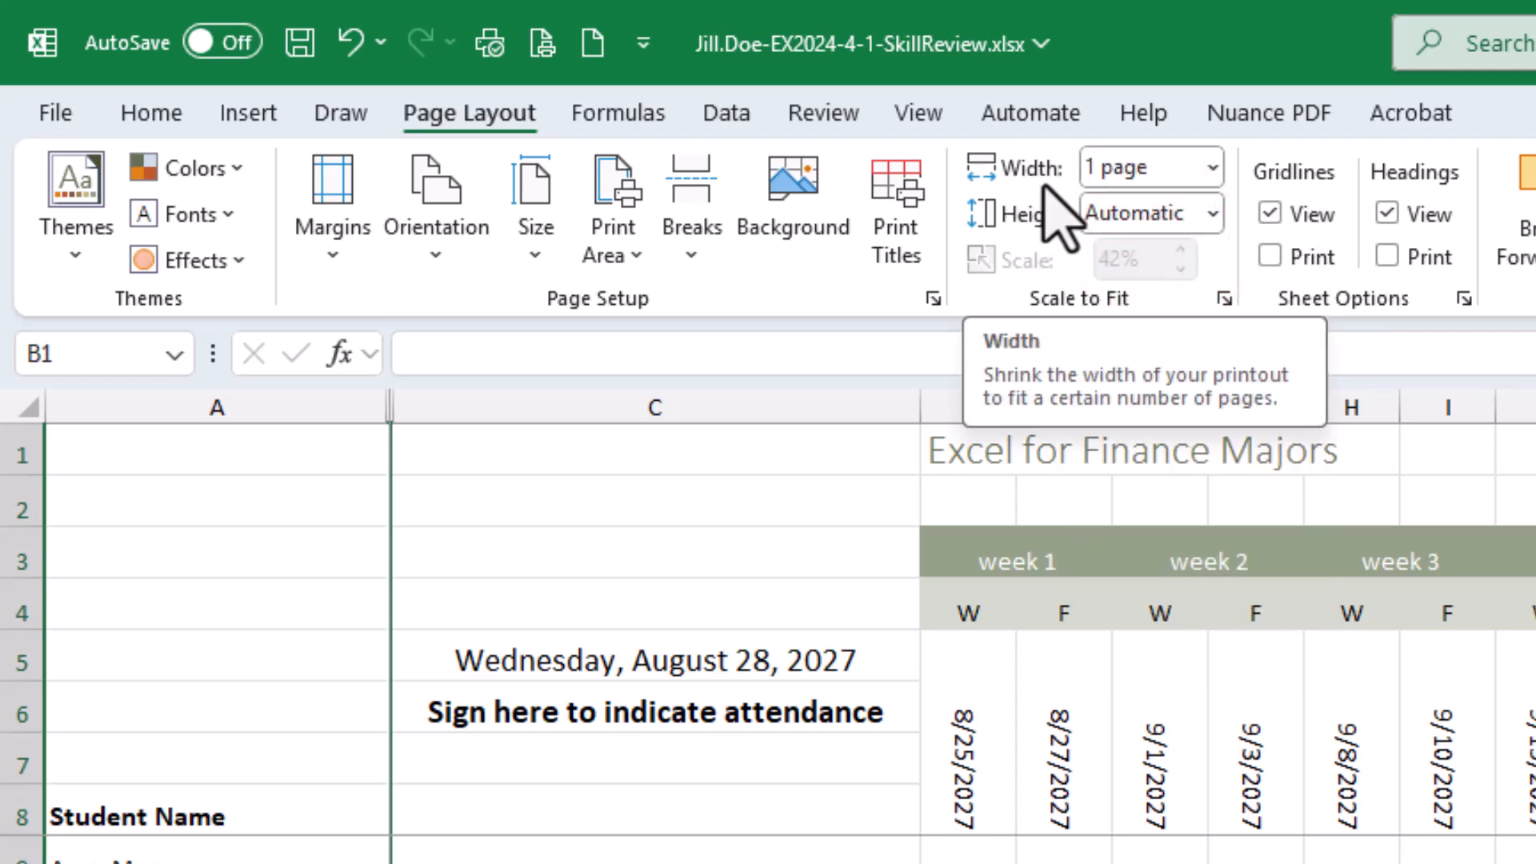
pyautogui.click(1213, 214)
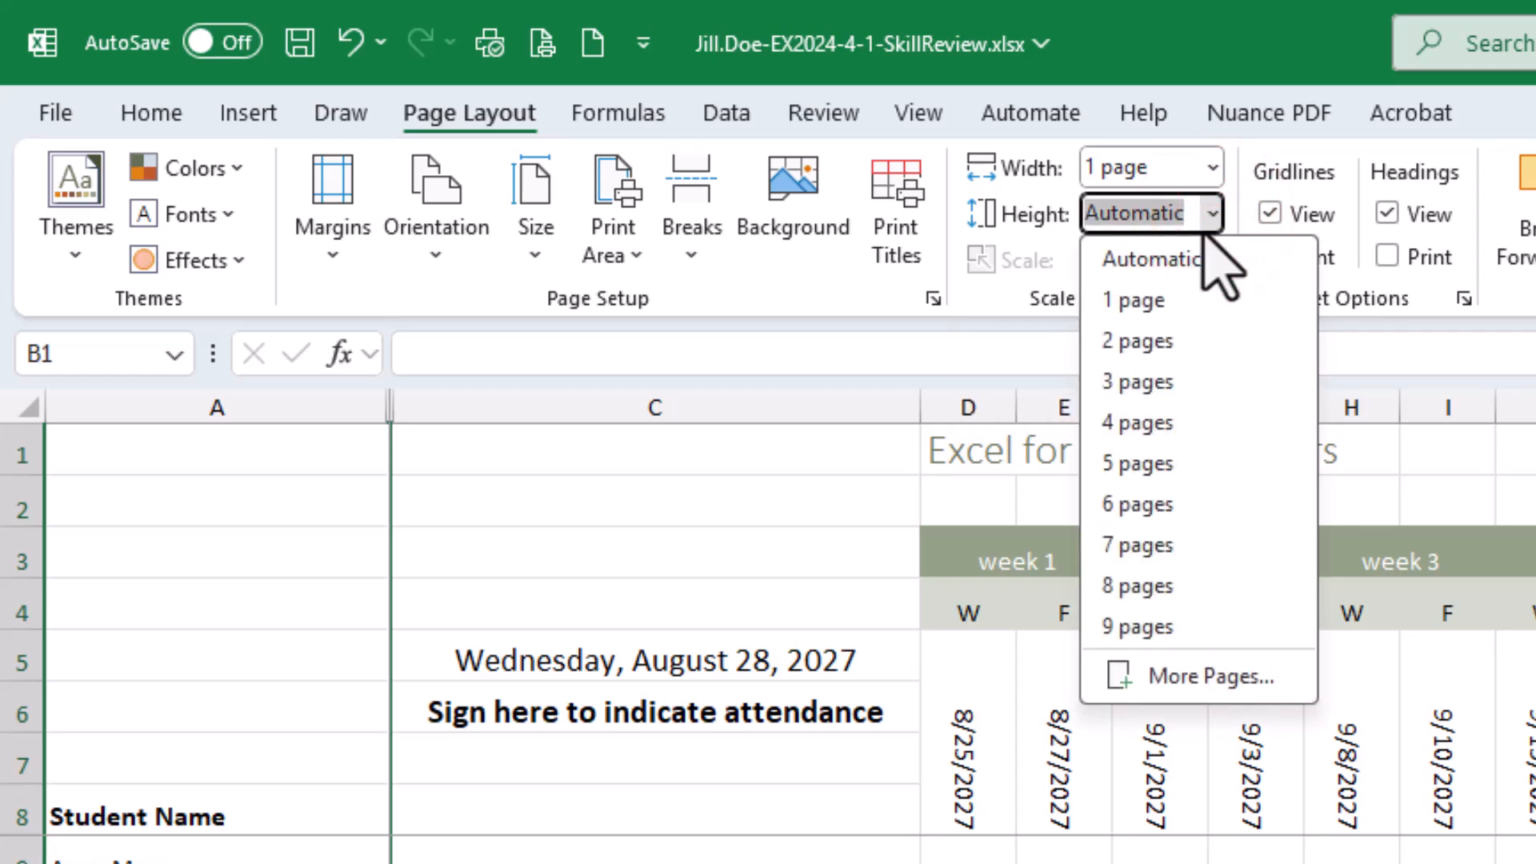
pyautogui.click(1179, 303)
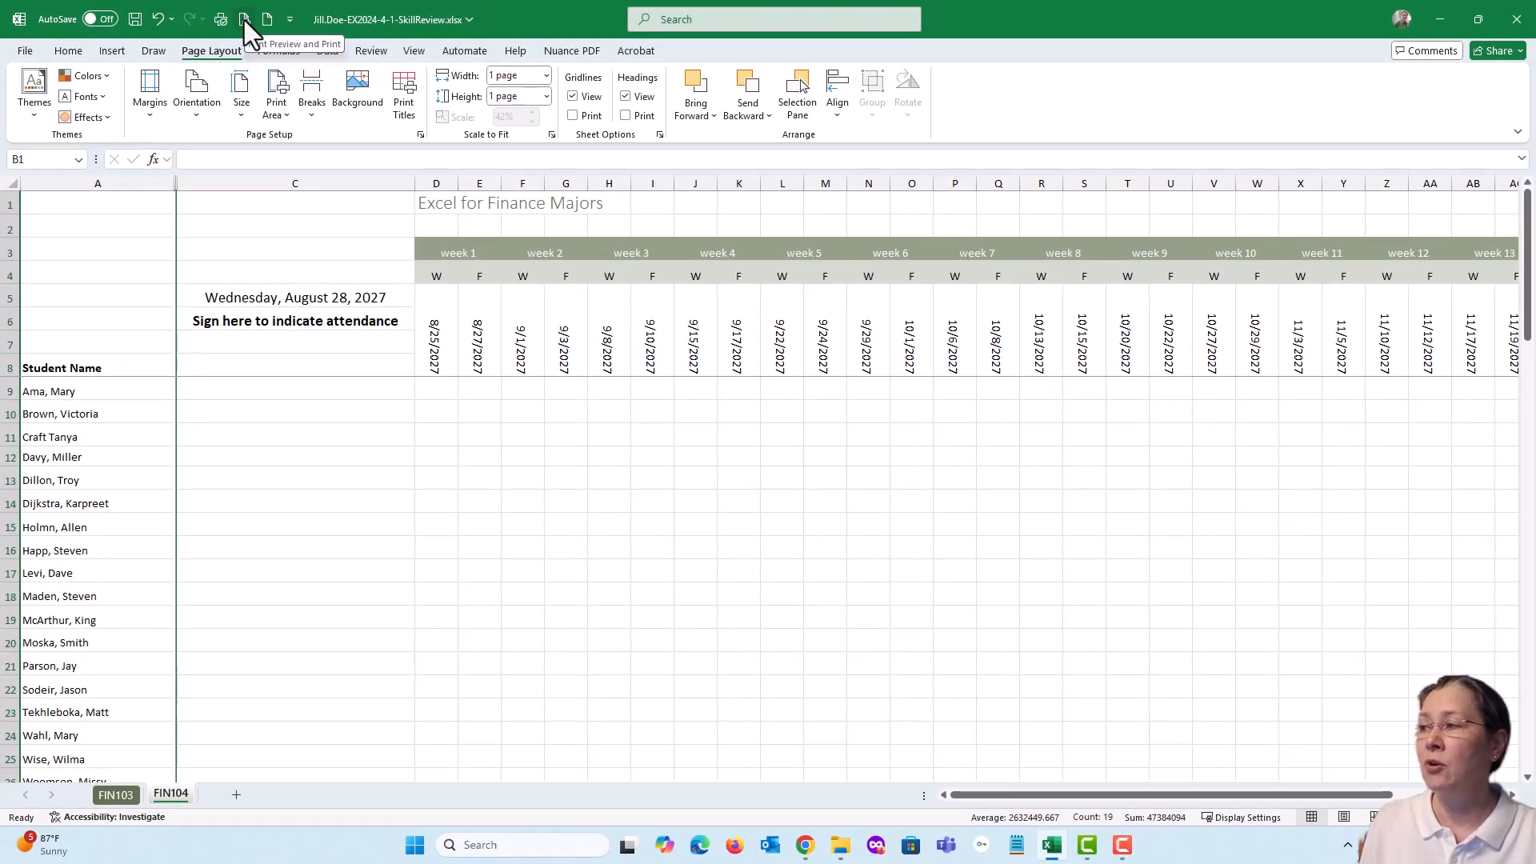
pyautogui.click(243, 21)
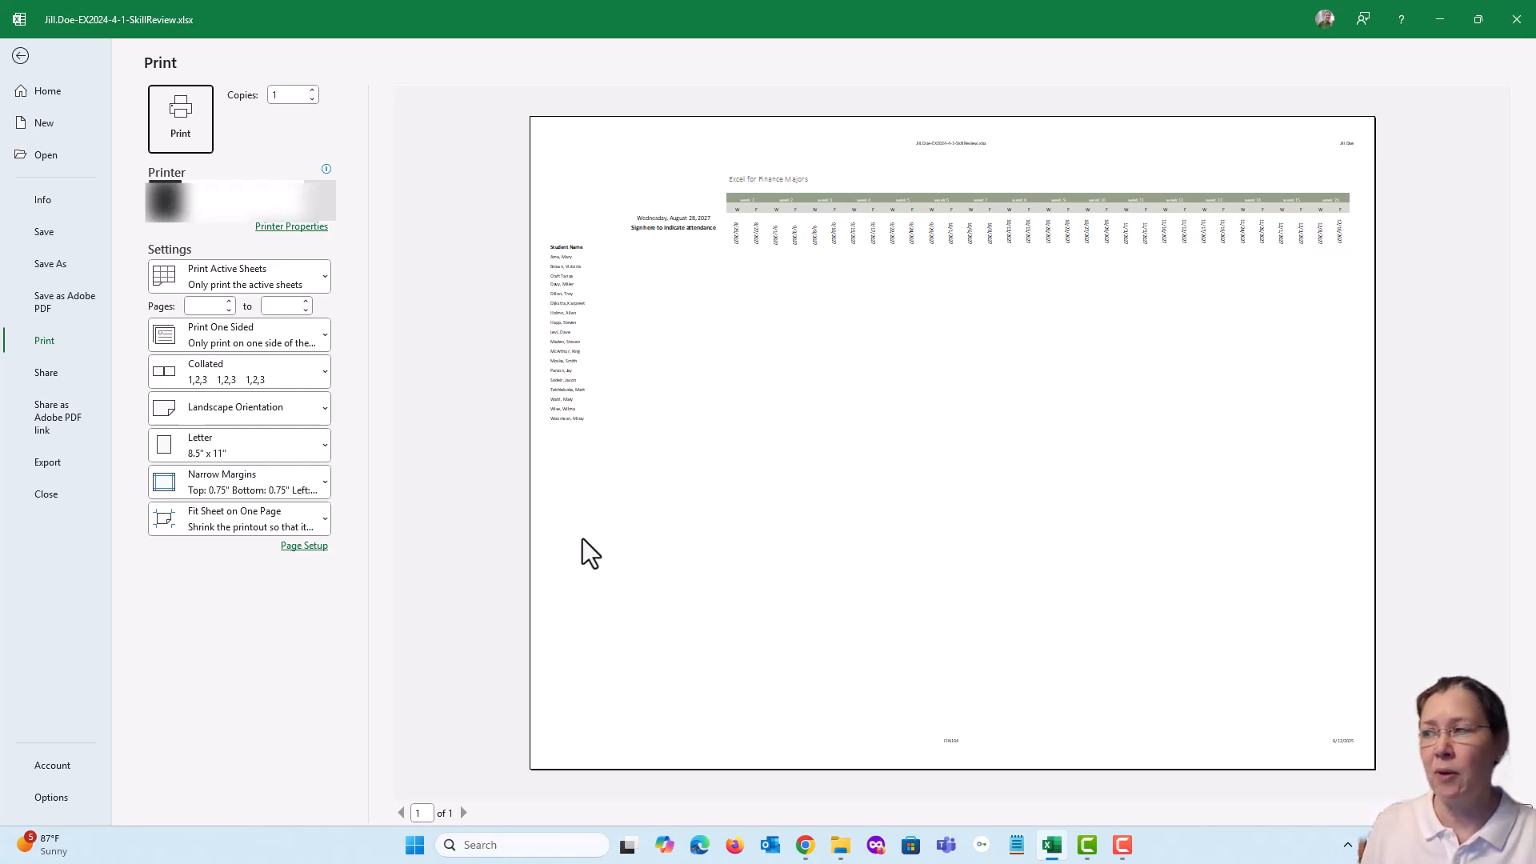
pyautogui.click(20, 56)
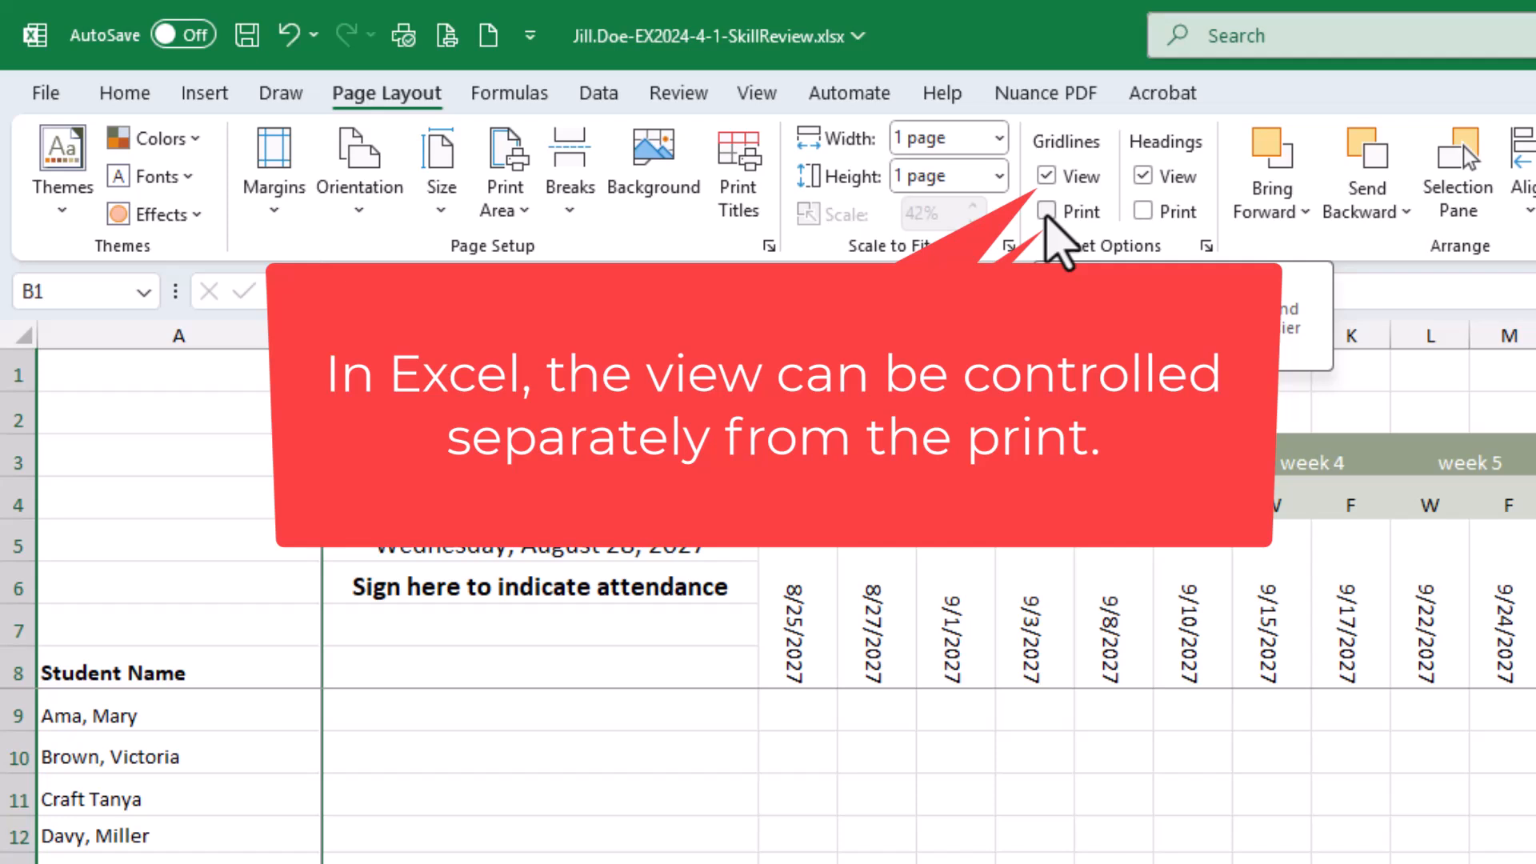
# Turn on gridline printing for the FIN104 sheet, and check the print preview before returning to the sheet
pyautogui.click(1046, 212)
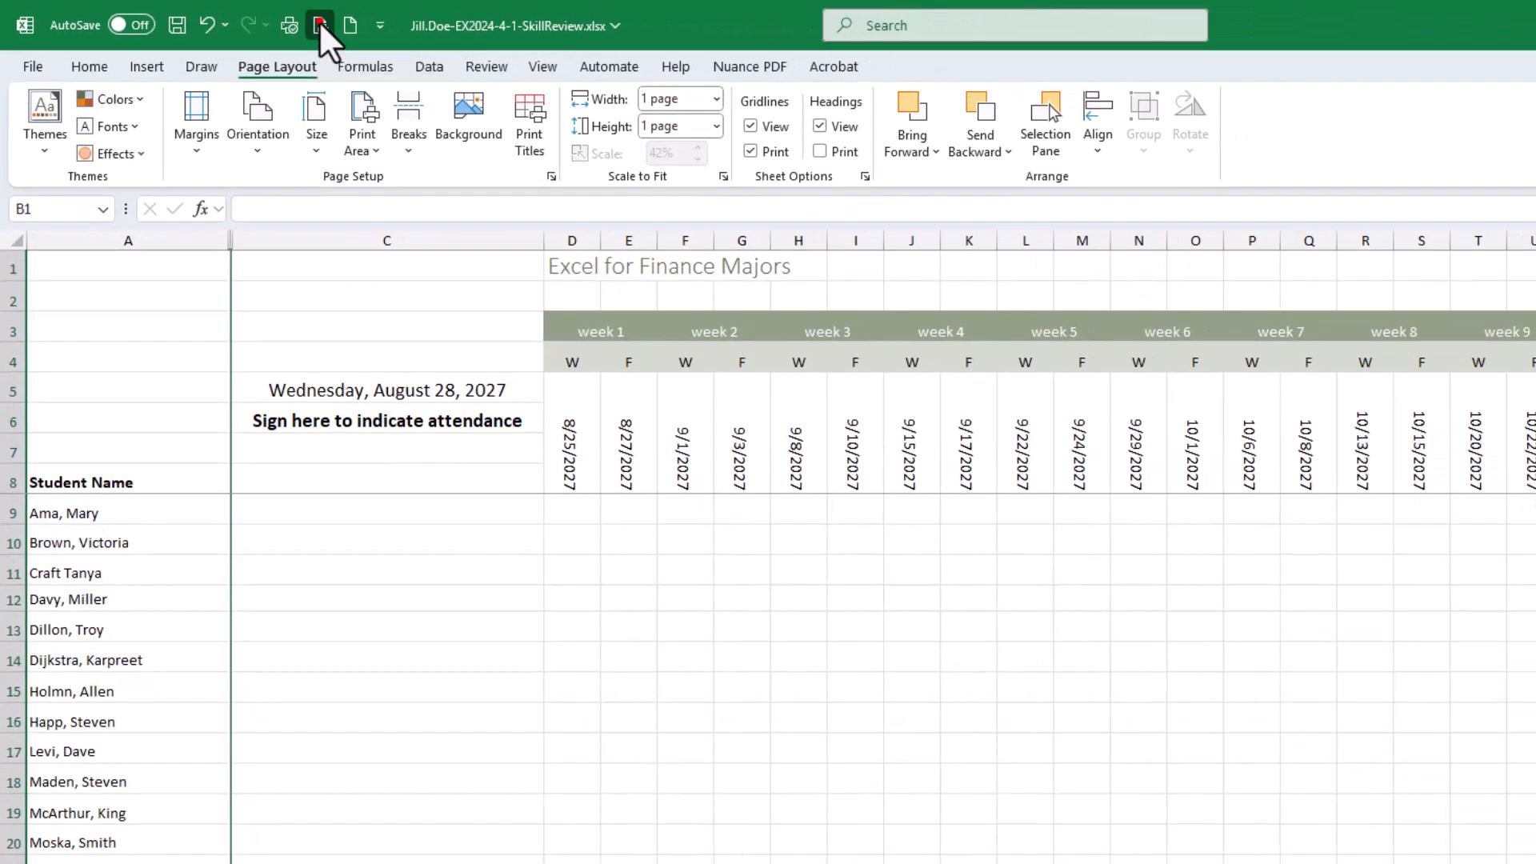
pyautogui.click(320, 24)
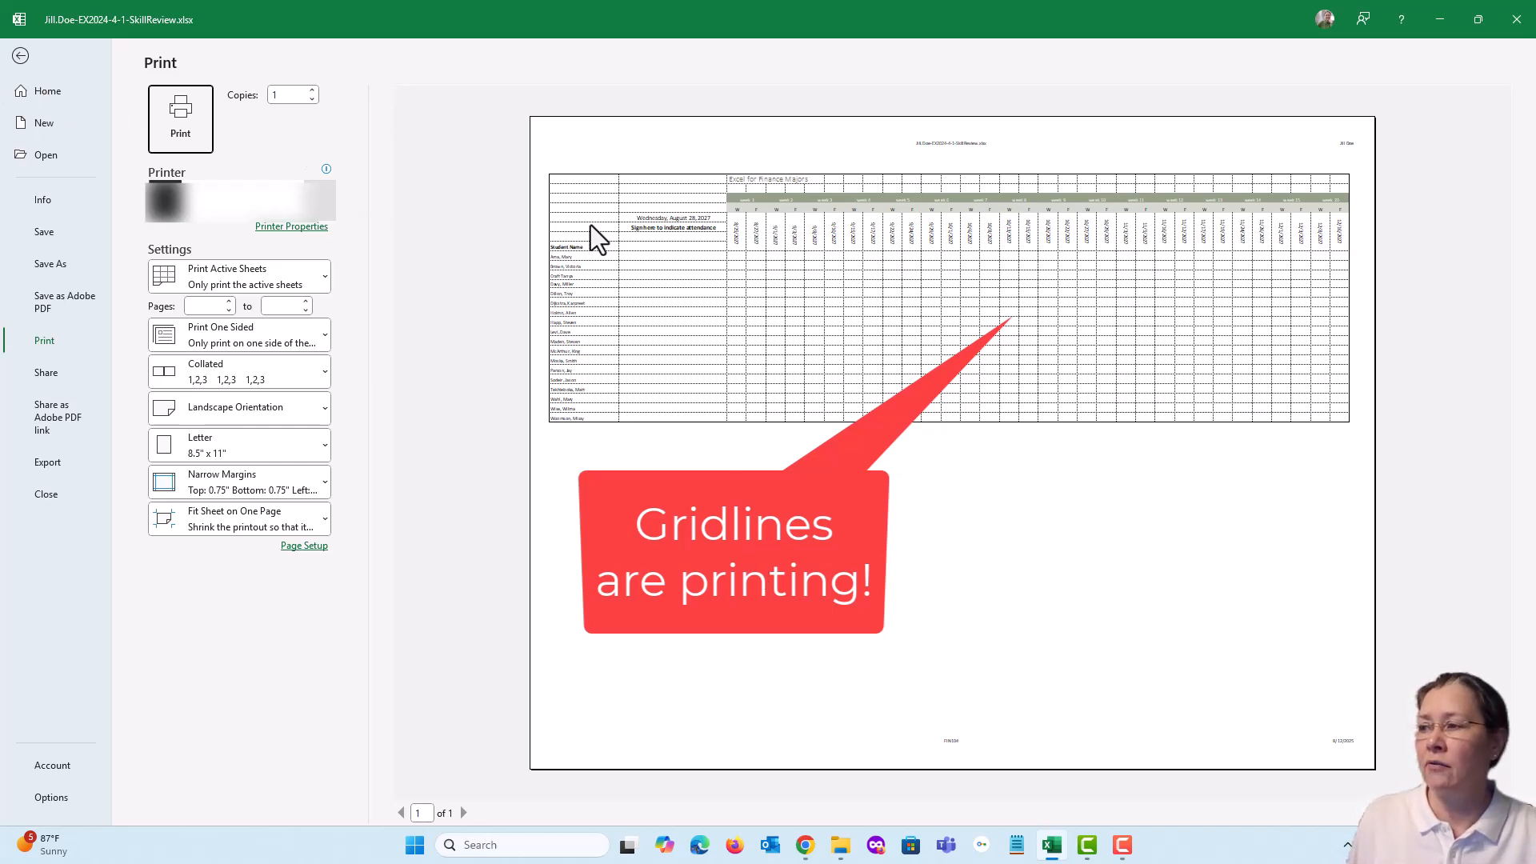
pyautogui.click(20, 56)
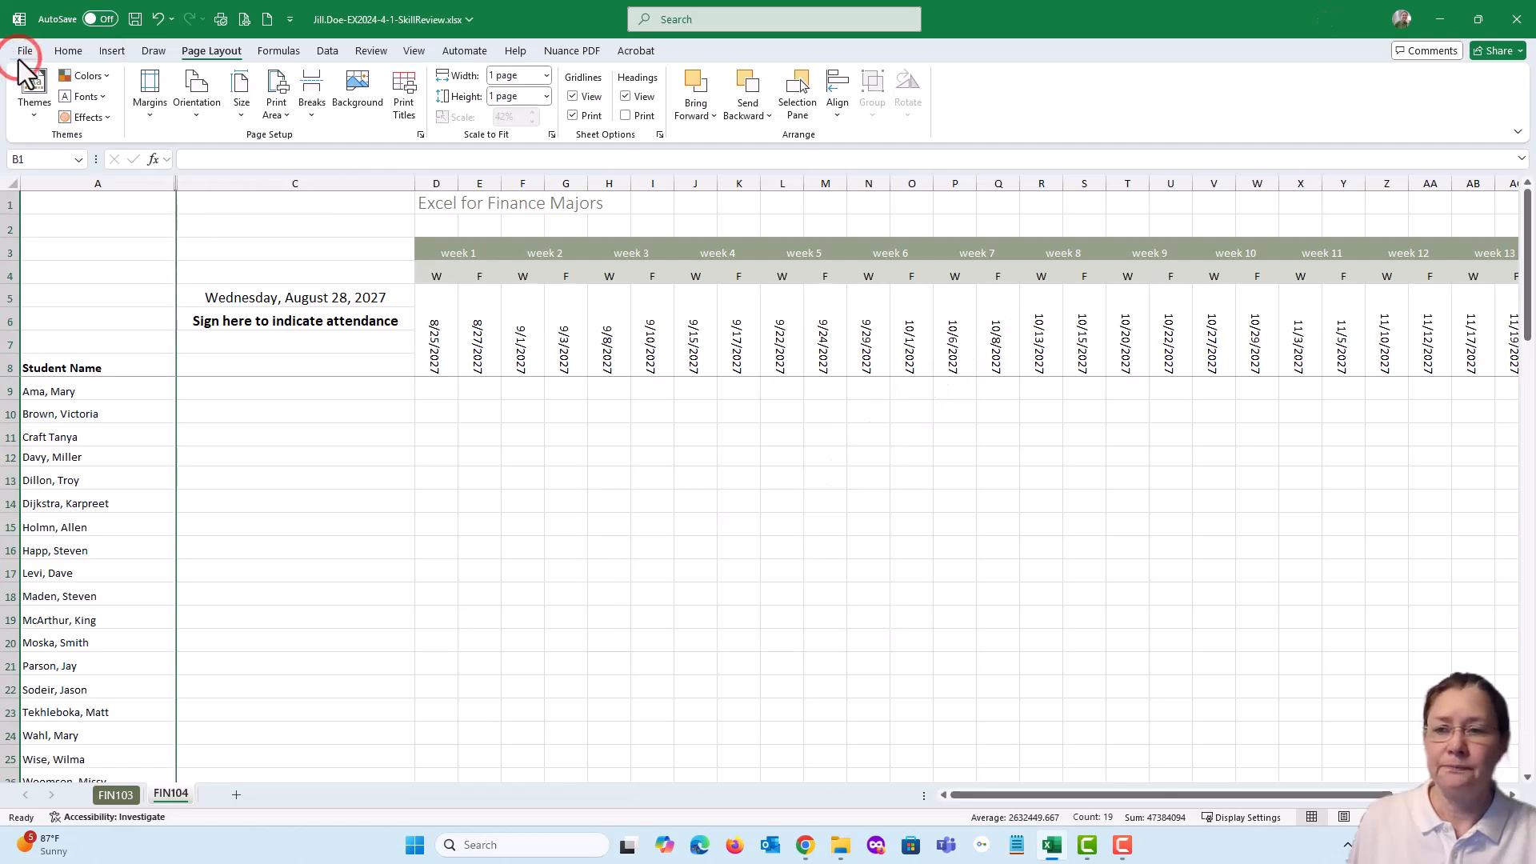
# Bring back the assignment page, mark the four page layout tasks of item 18 complete, review item 19, and return to the Excel workbook
pyautogui.moveTo(1535, 85); pyautogui.dragTo(676, 74)
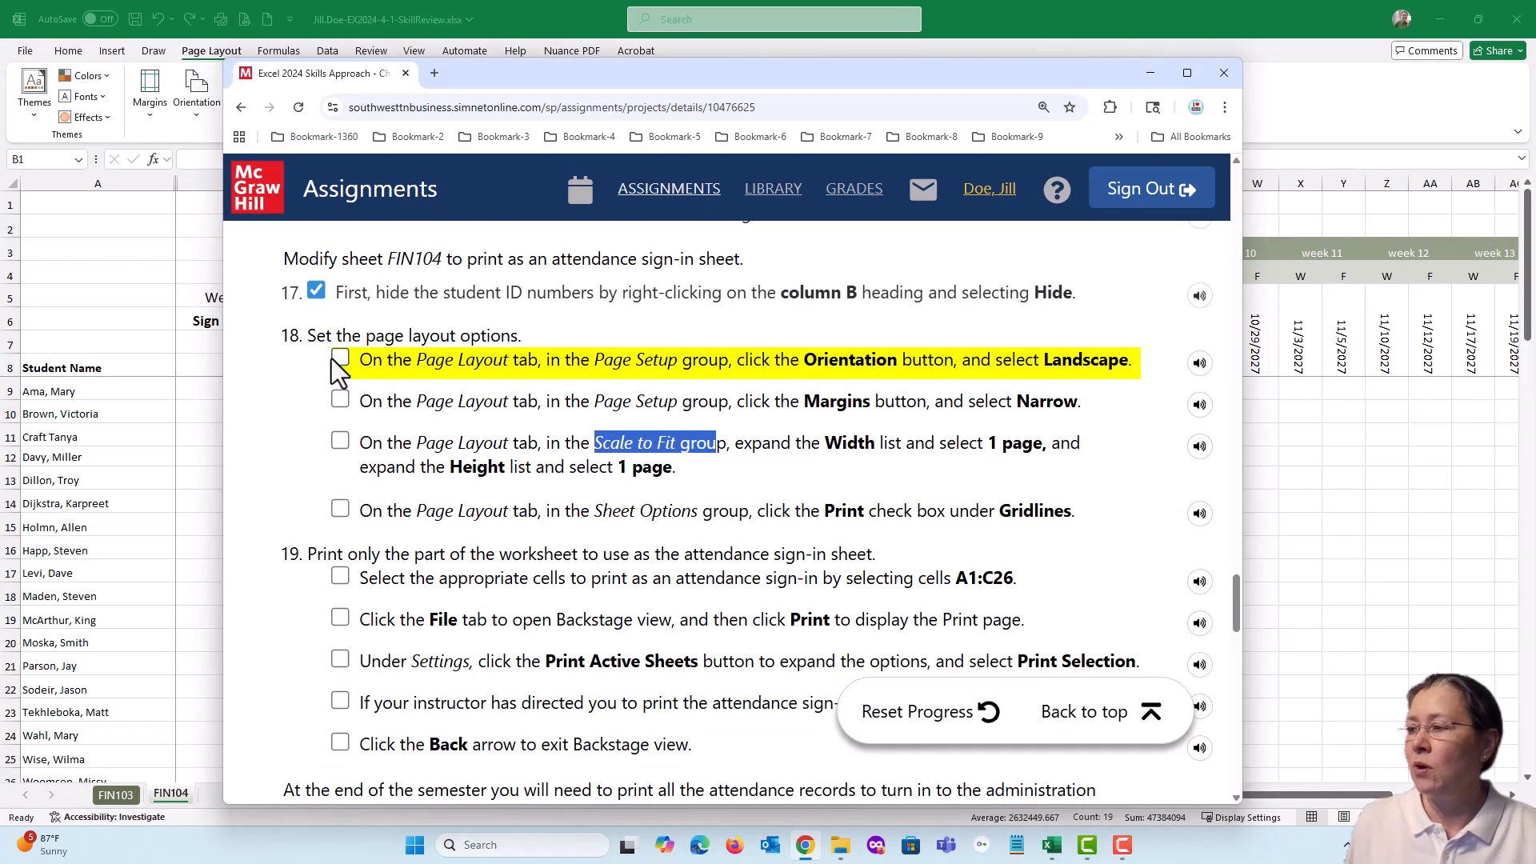
pyautogui.click(336, 360)
pyautogui.click(340, 400)
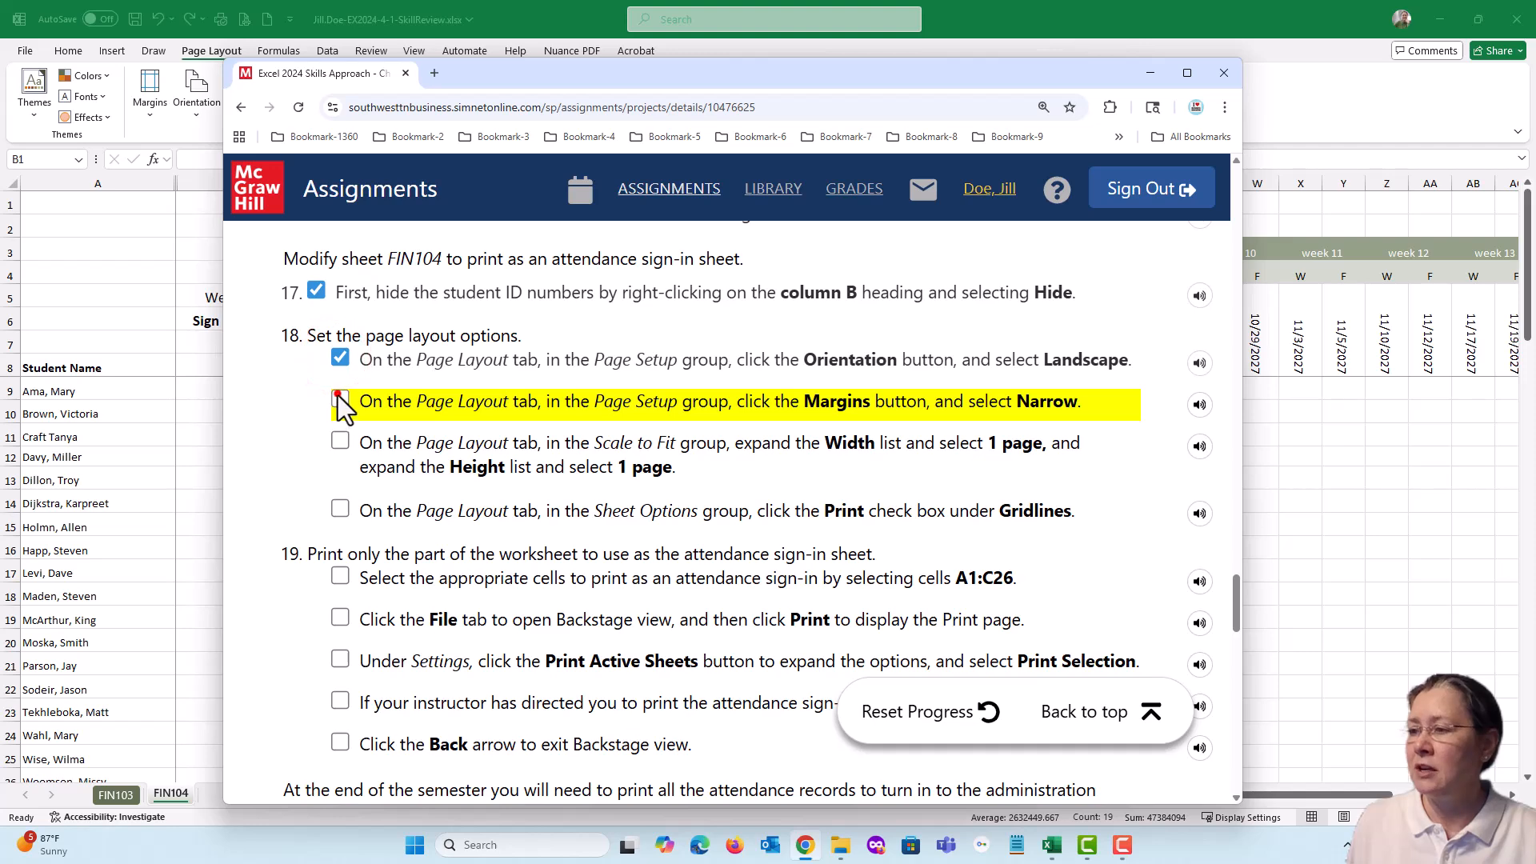
pyautogui.click(340, 441)
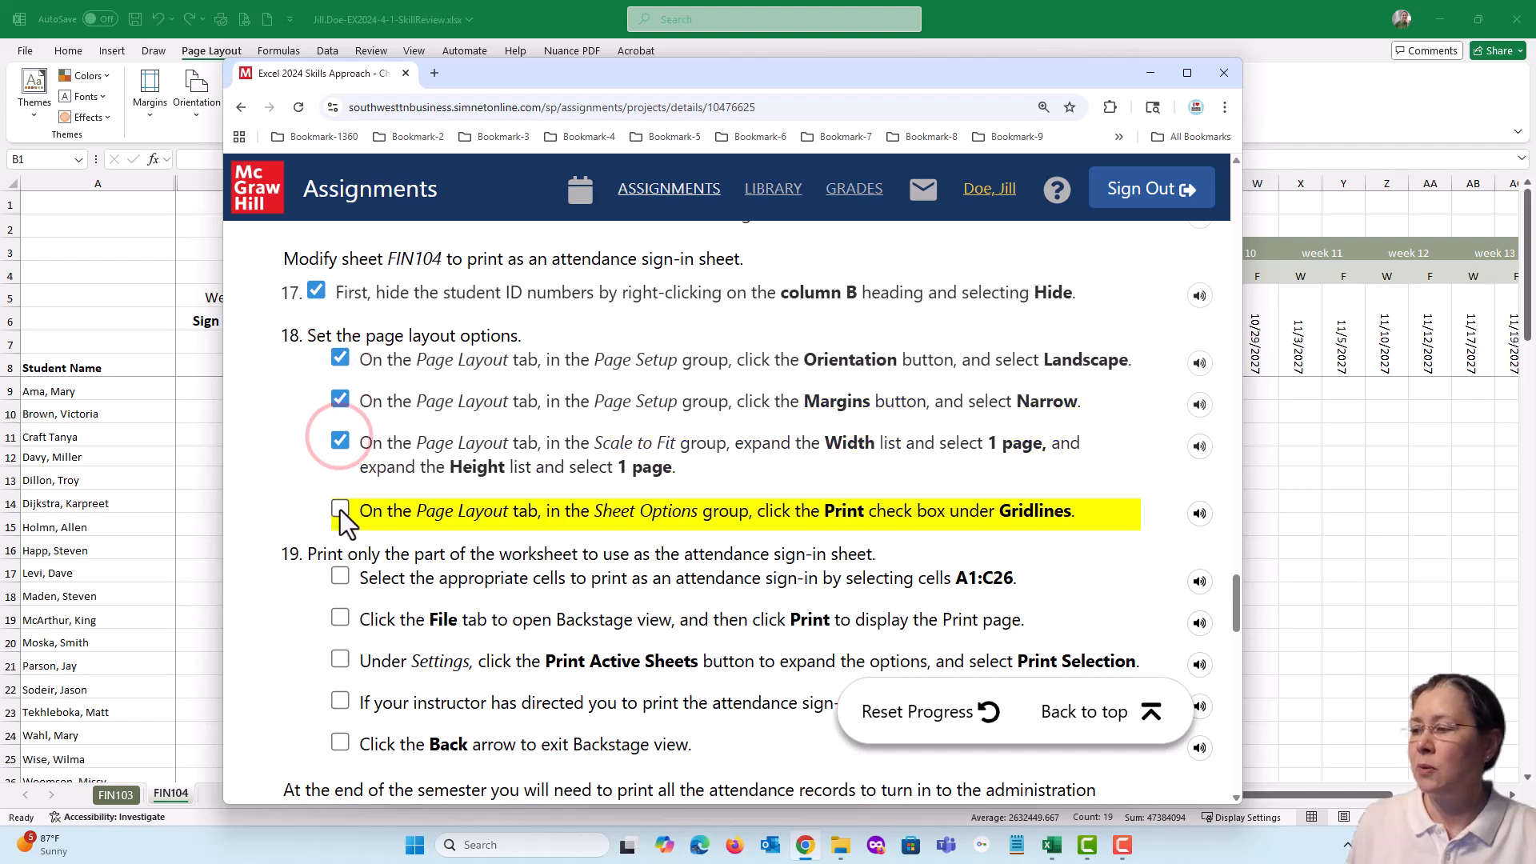
pyautogui.click(340, 510)
pyautogui.scroll(-4, 424, 510)
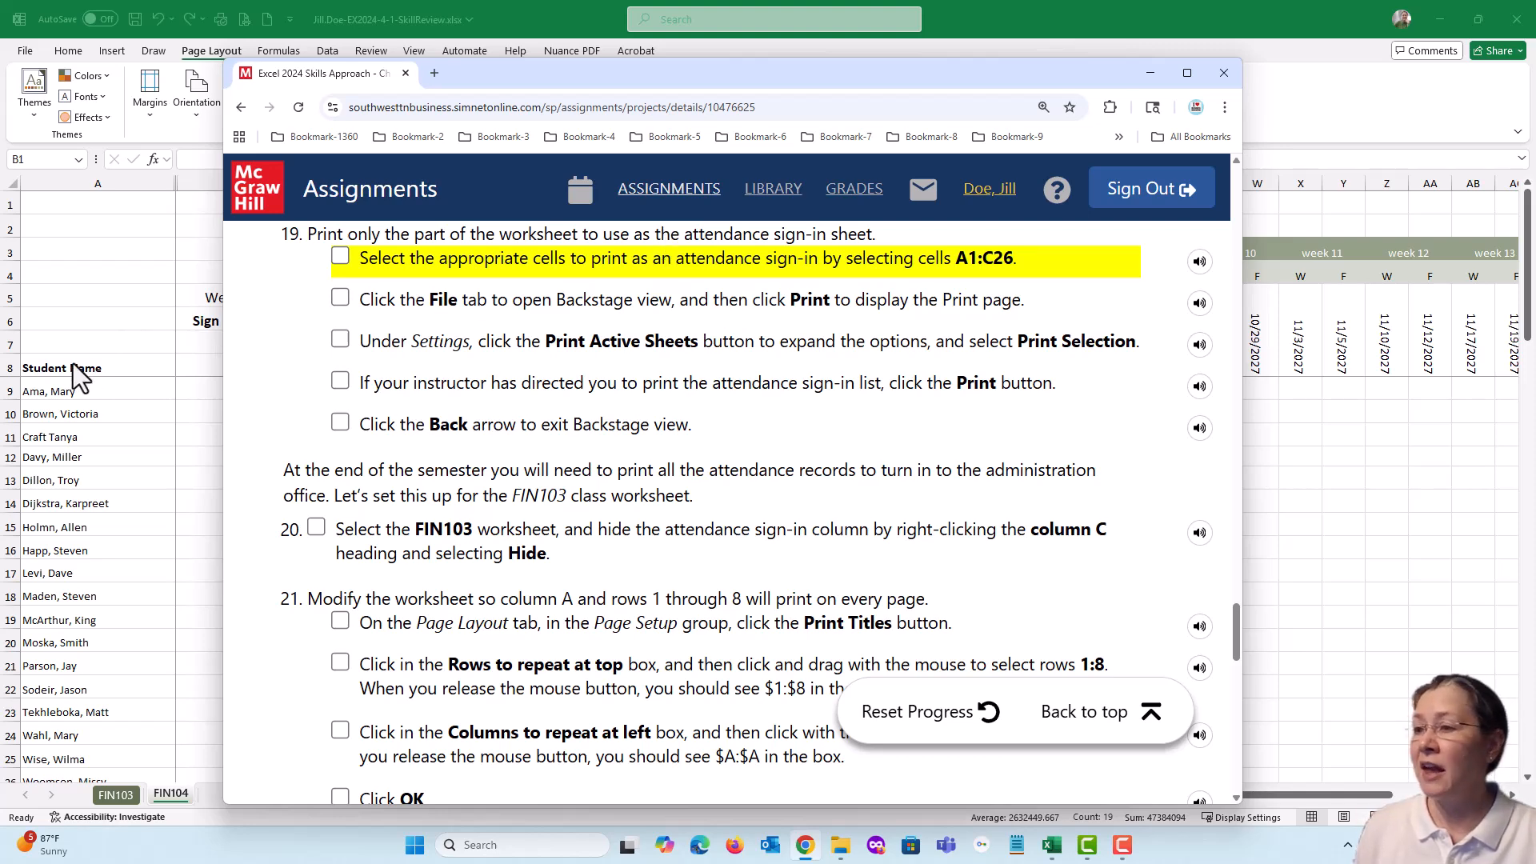
pyautogui.moveTo(664, 77); pyautogui.dragTo(909, 78)
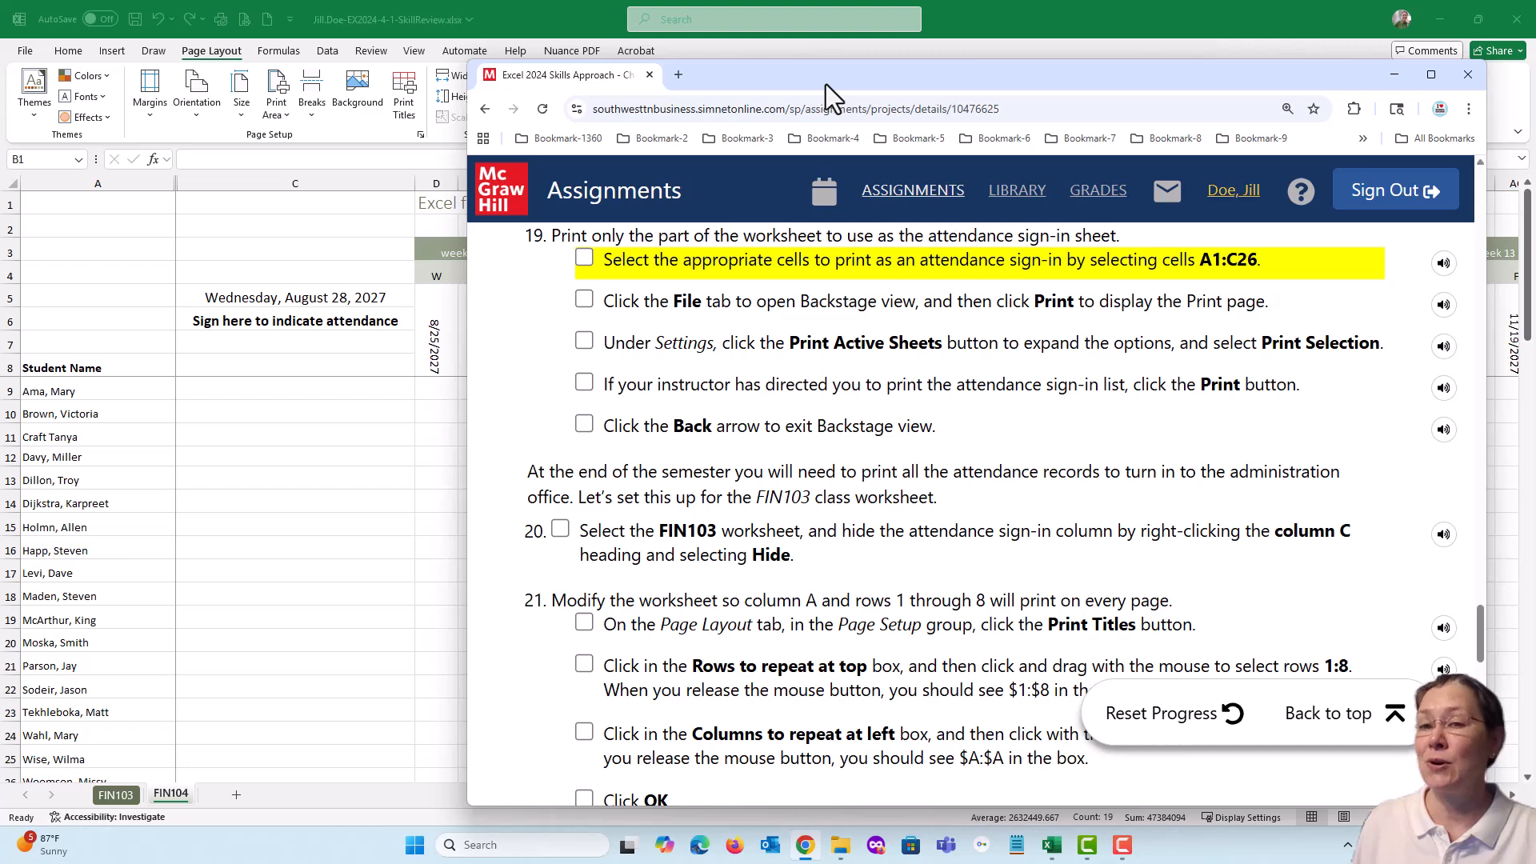
pyautogui.hotkey('alt', 'Tab')
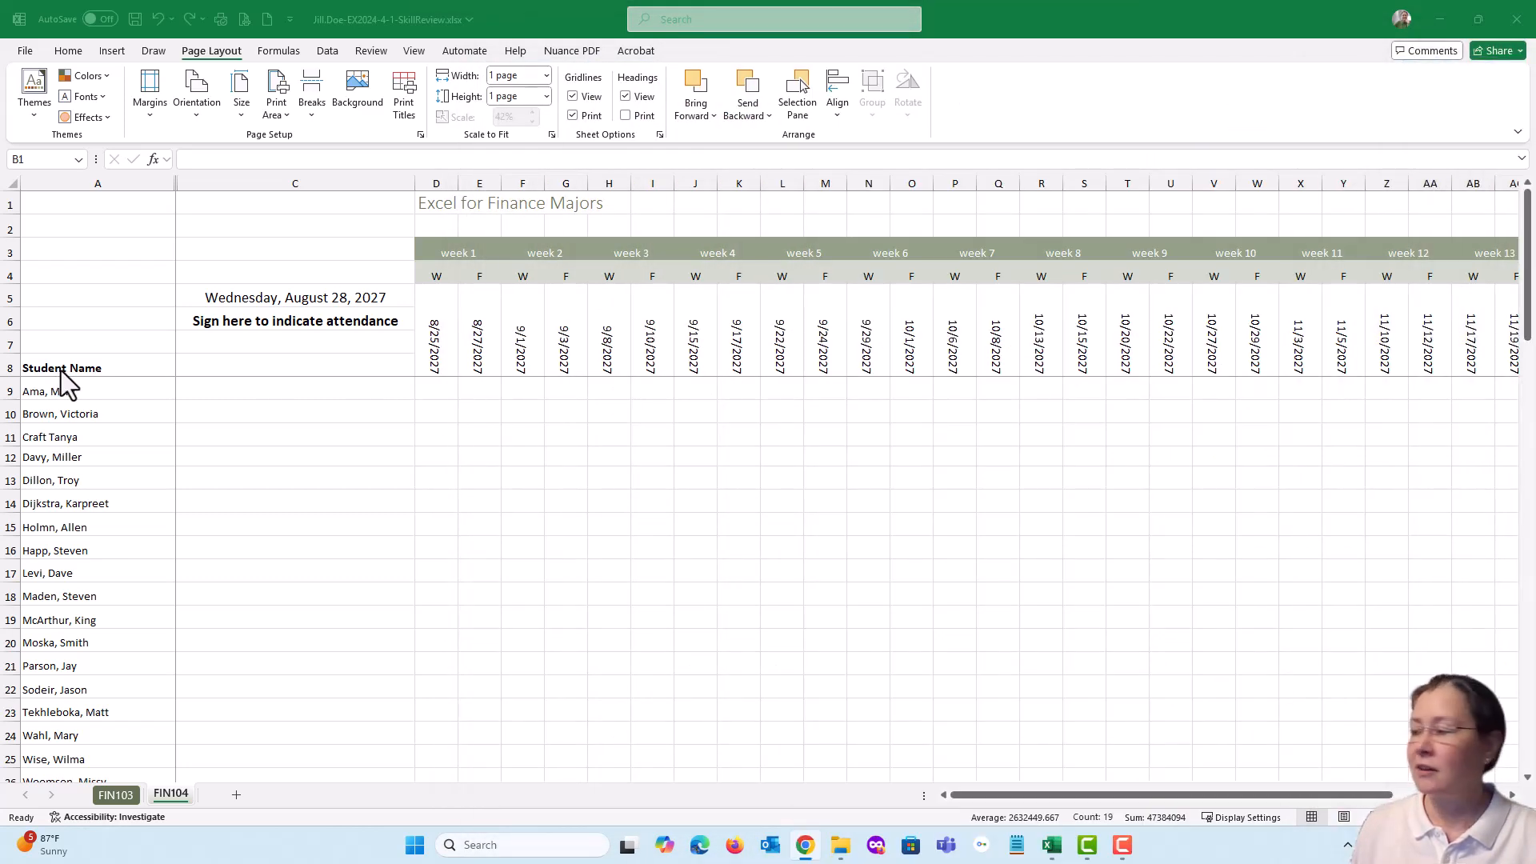
# Select cells A1:C26 on the FIN104 sheet and set the print settings to Print Selection
pyautogui.click(71, 204)
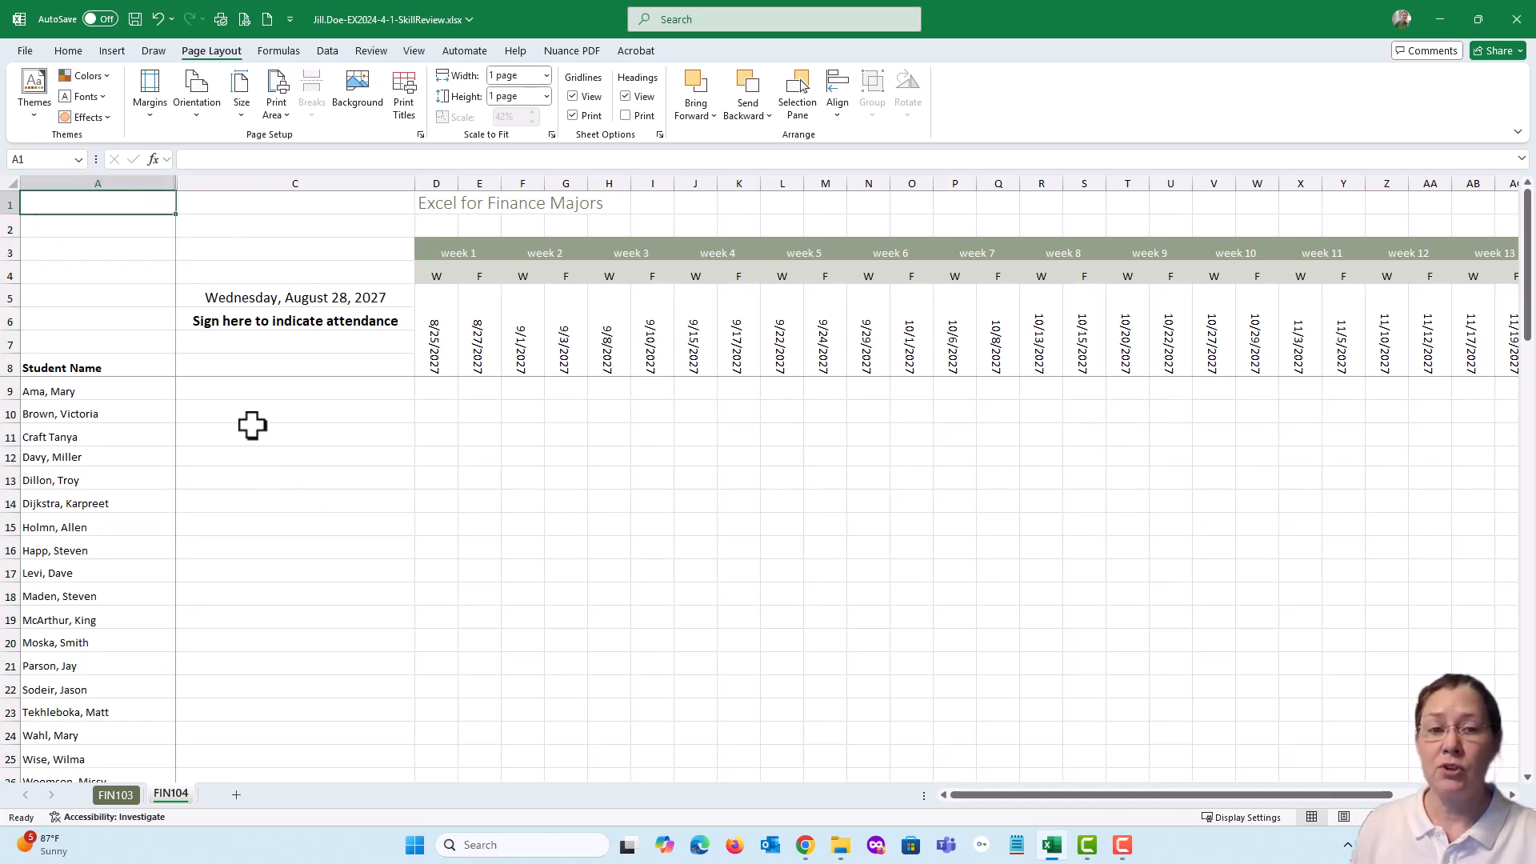
pyautogui.scroll(-2, 252, 424)
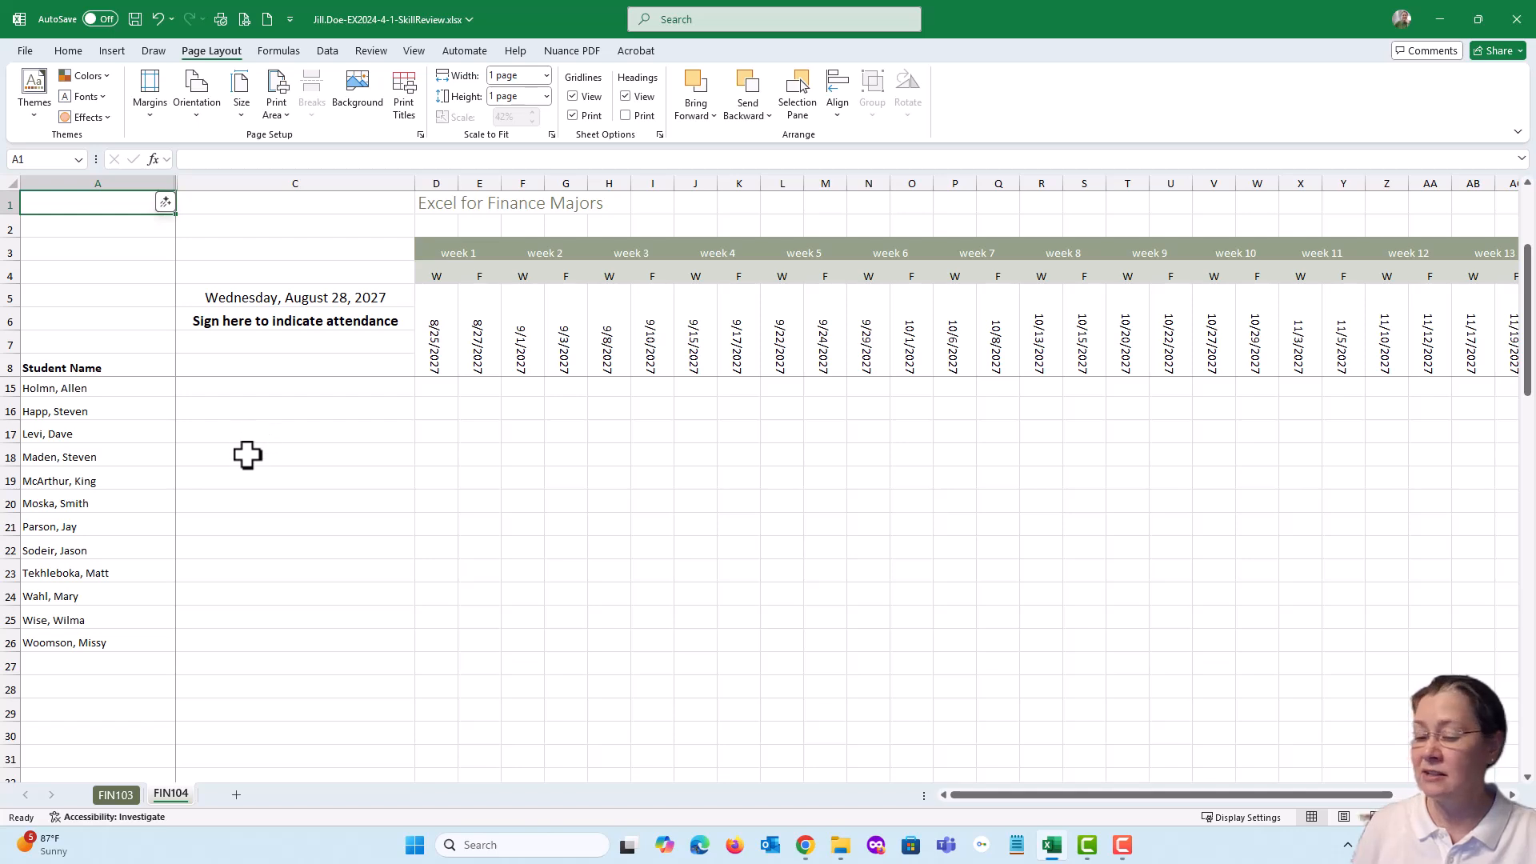
pyautogui.keyDown('shift'); pyautogui.click(291, 637); pyautogui.keyUp('shift')
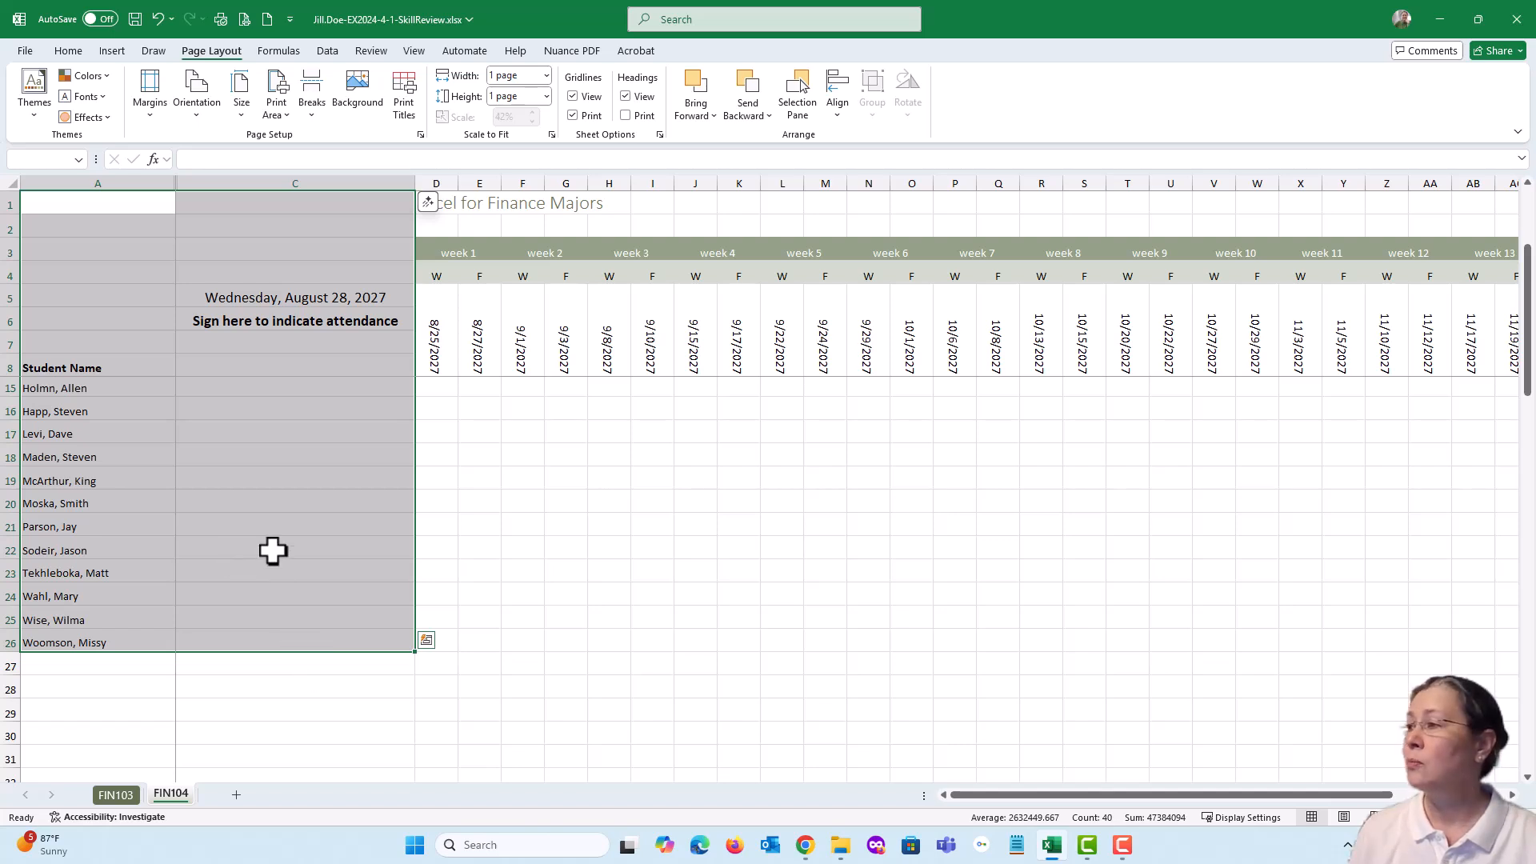
pyautogui.click(23, 50)
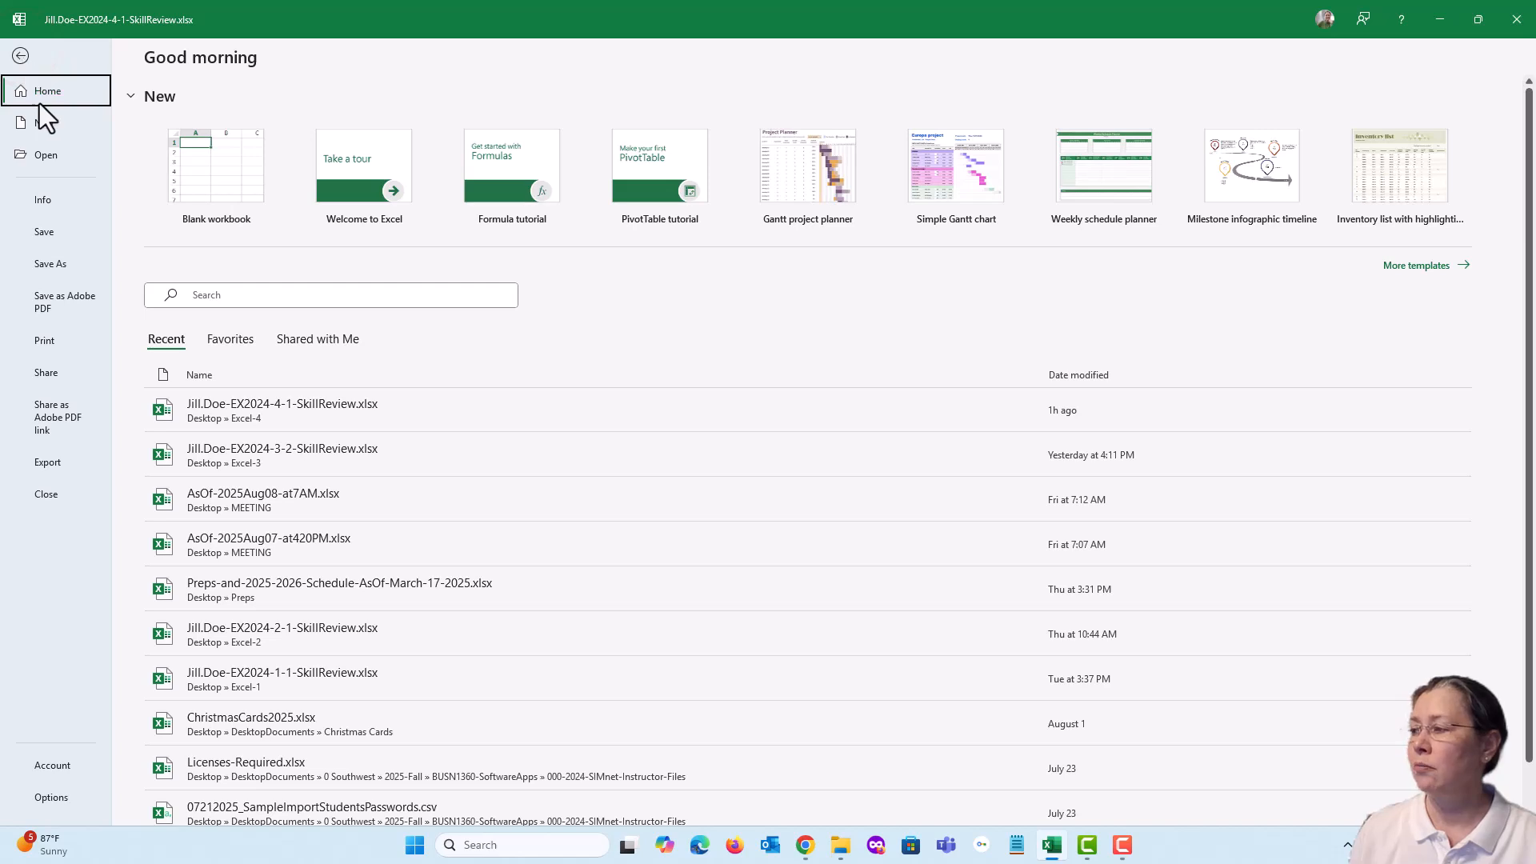
pyautogui.click(56, 343)
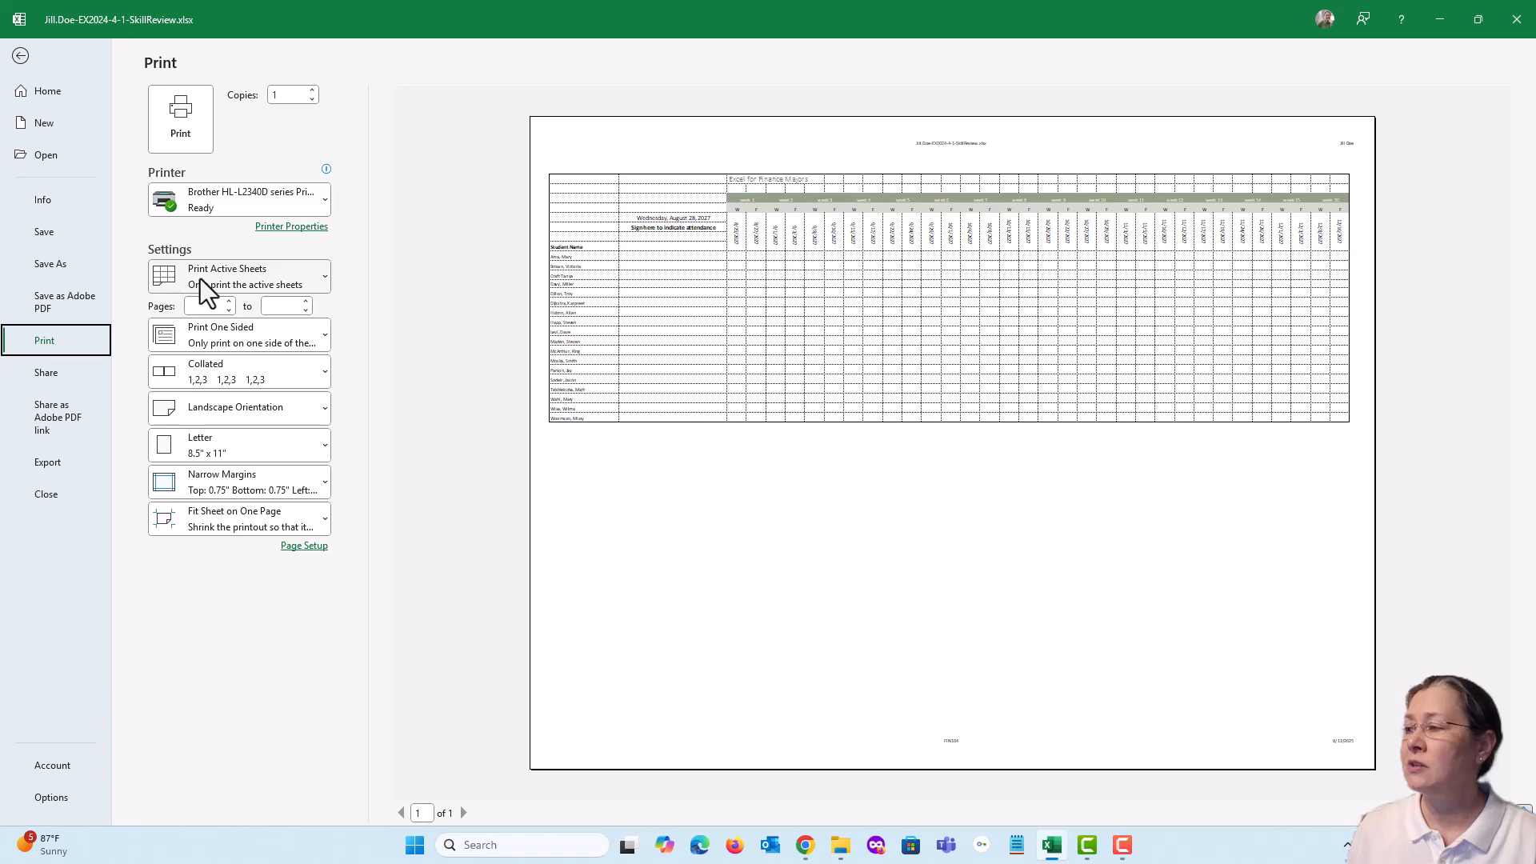
pyautogui.click(324, 278)
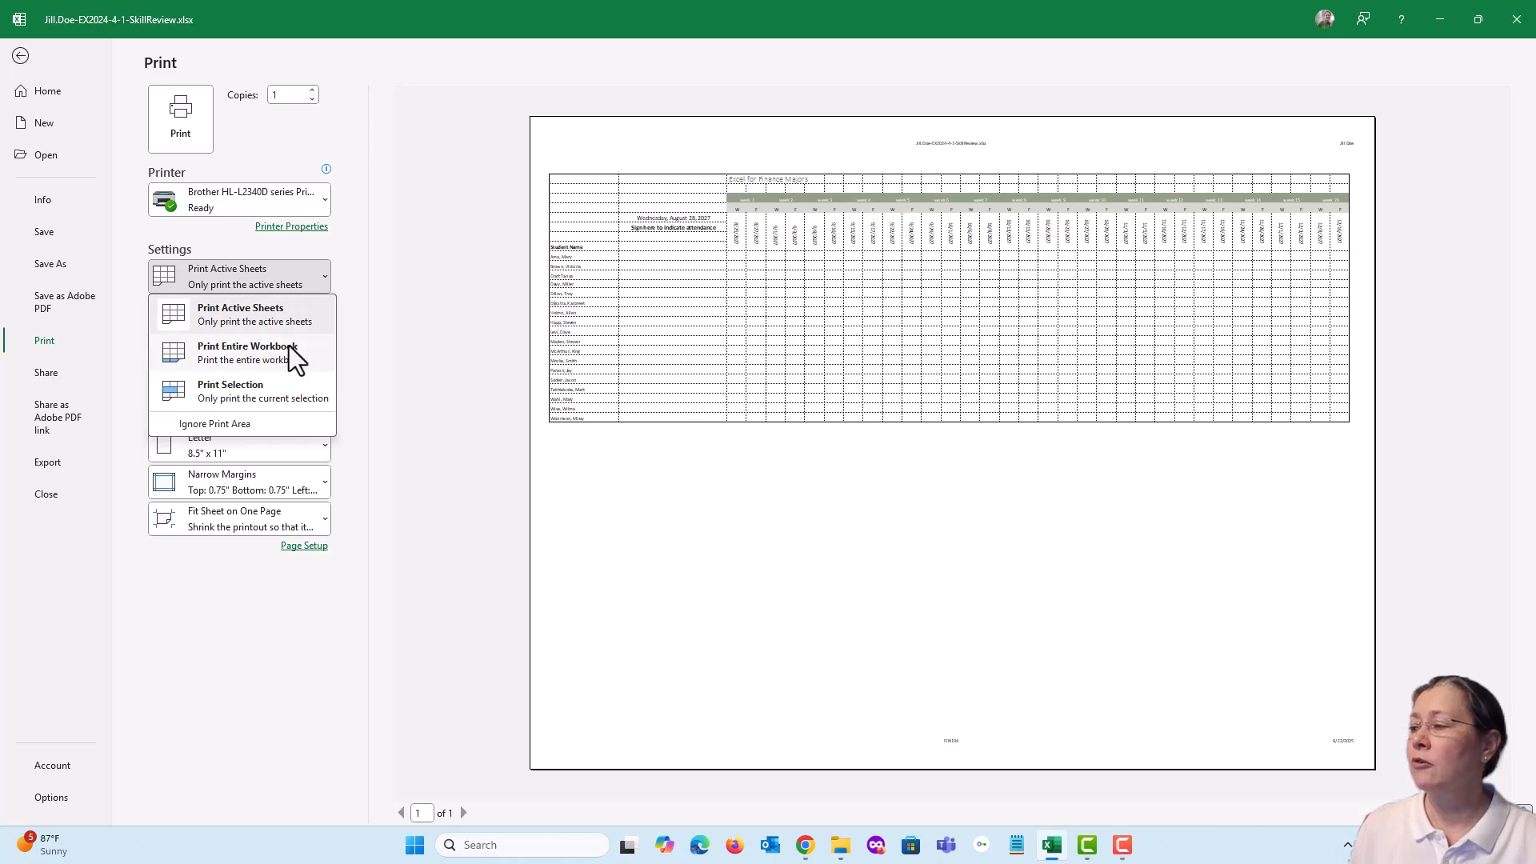
pyautogui.click(243, 391)
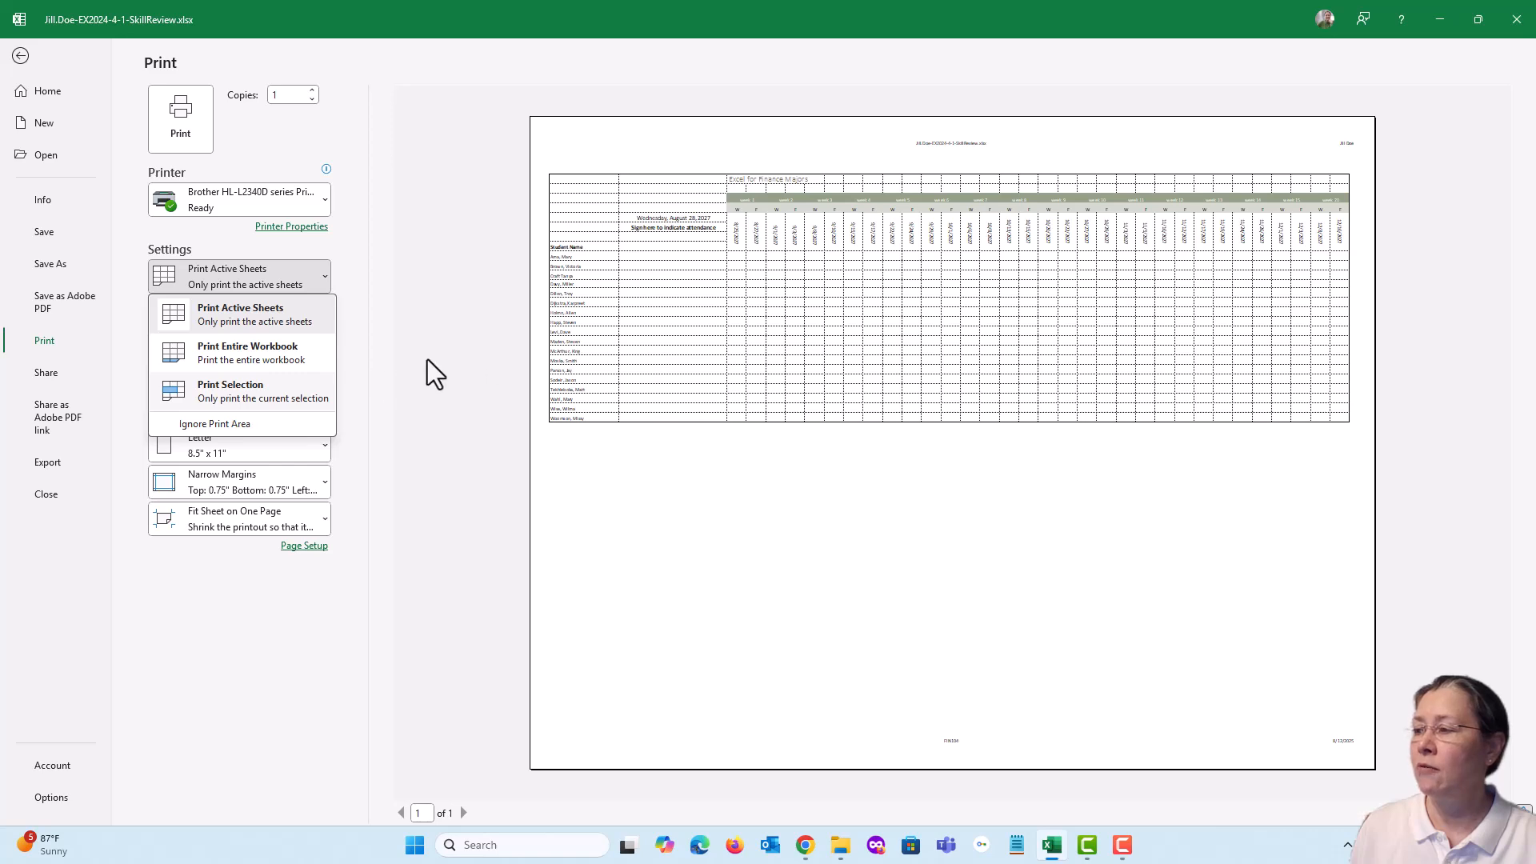
pyautogui.click(291, 387)
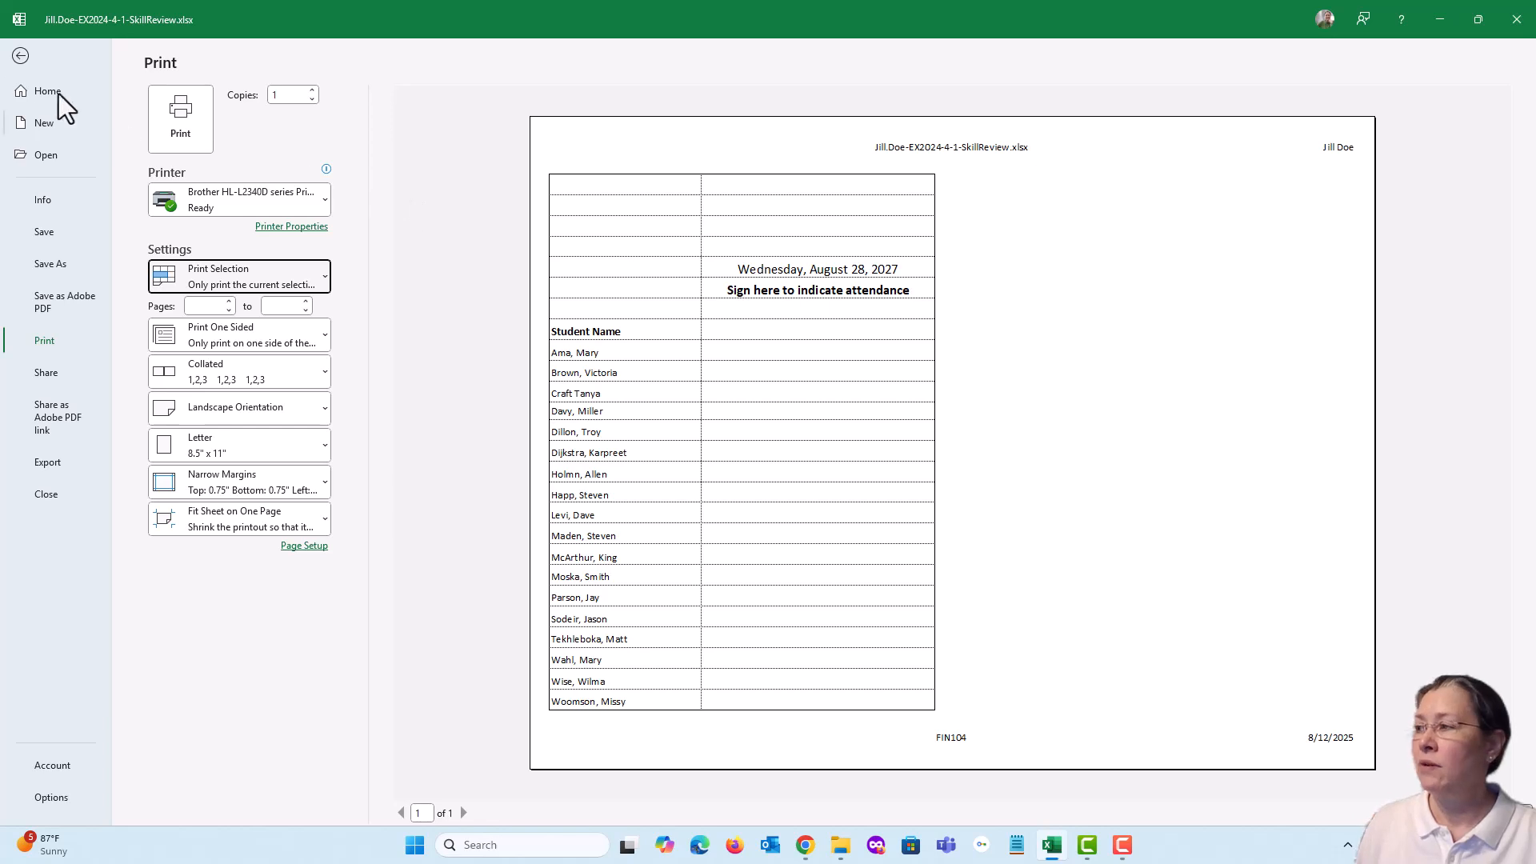
# Leave the print page, clear the range selection by selecting cell C15, and save the workbook
pyautogui.click(21, 55)
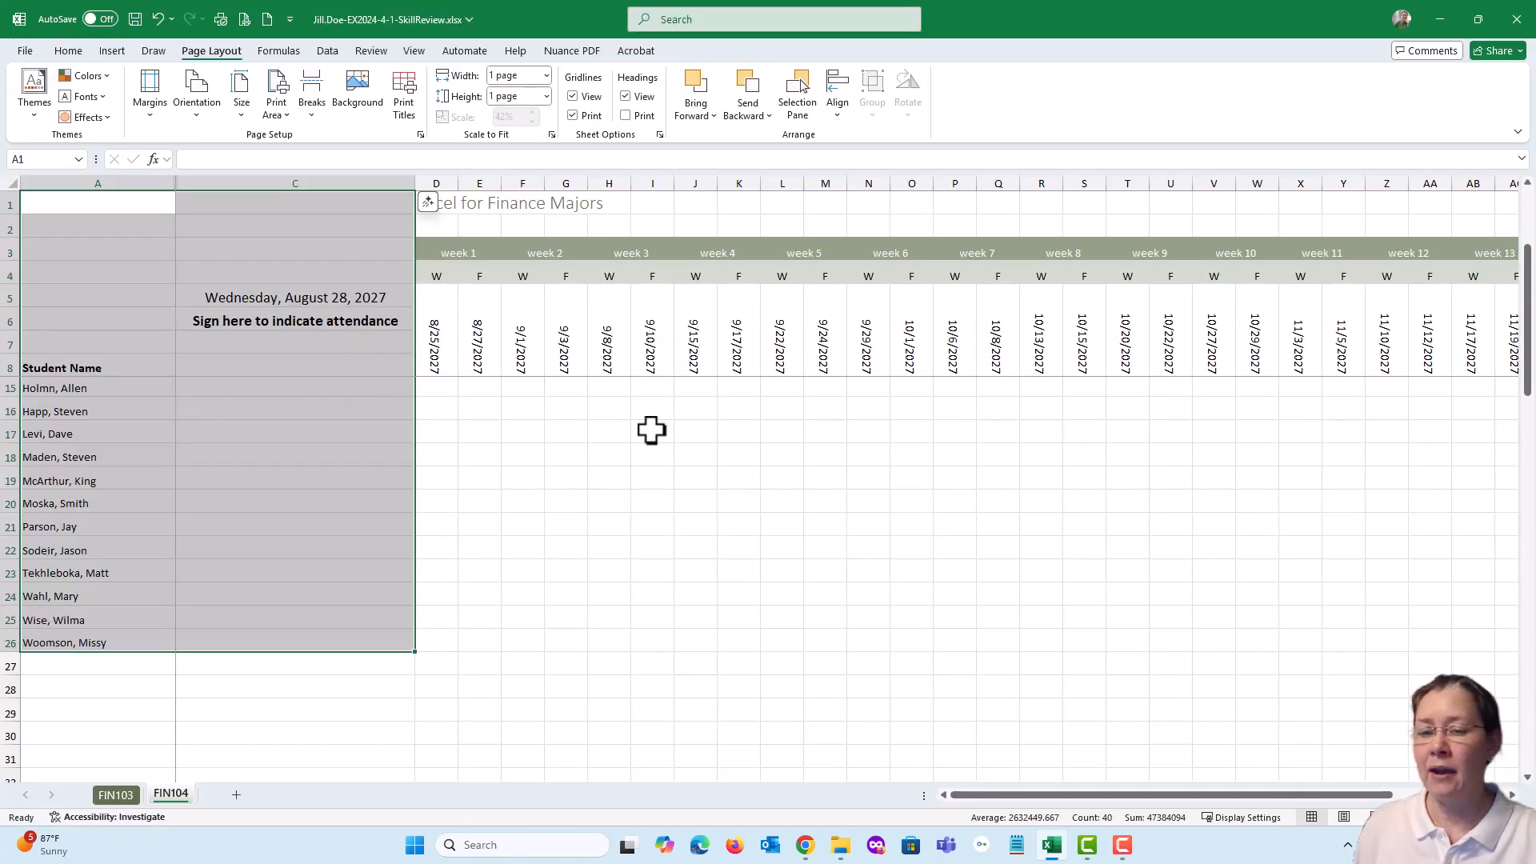
pyautogui.click(248, 386)
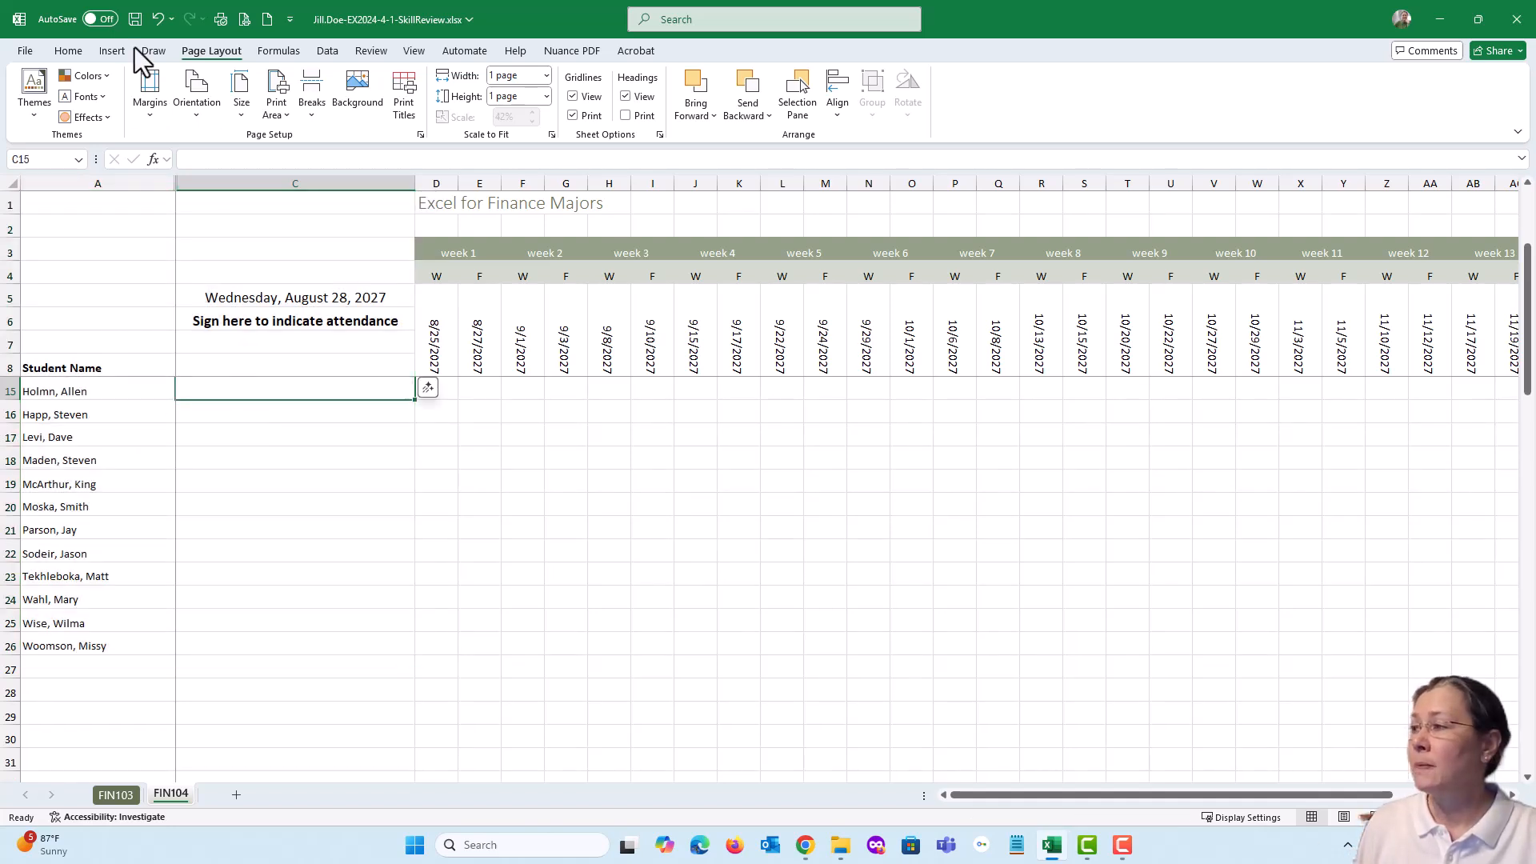
pyautogui.click(135, 19)
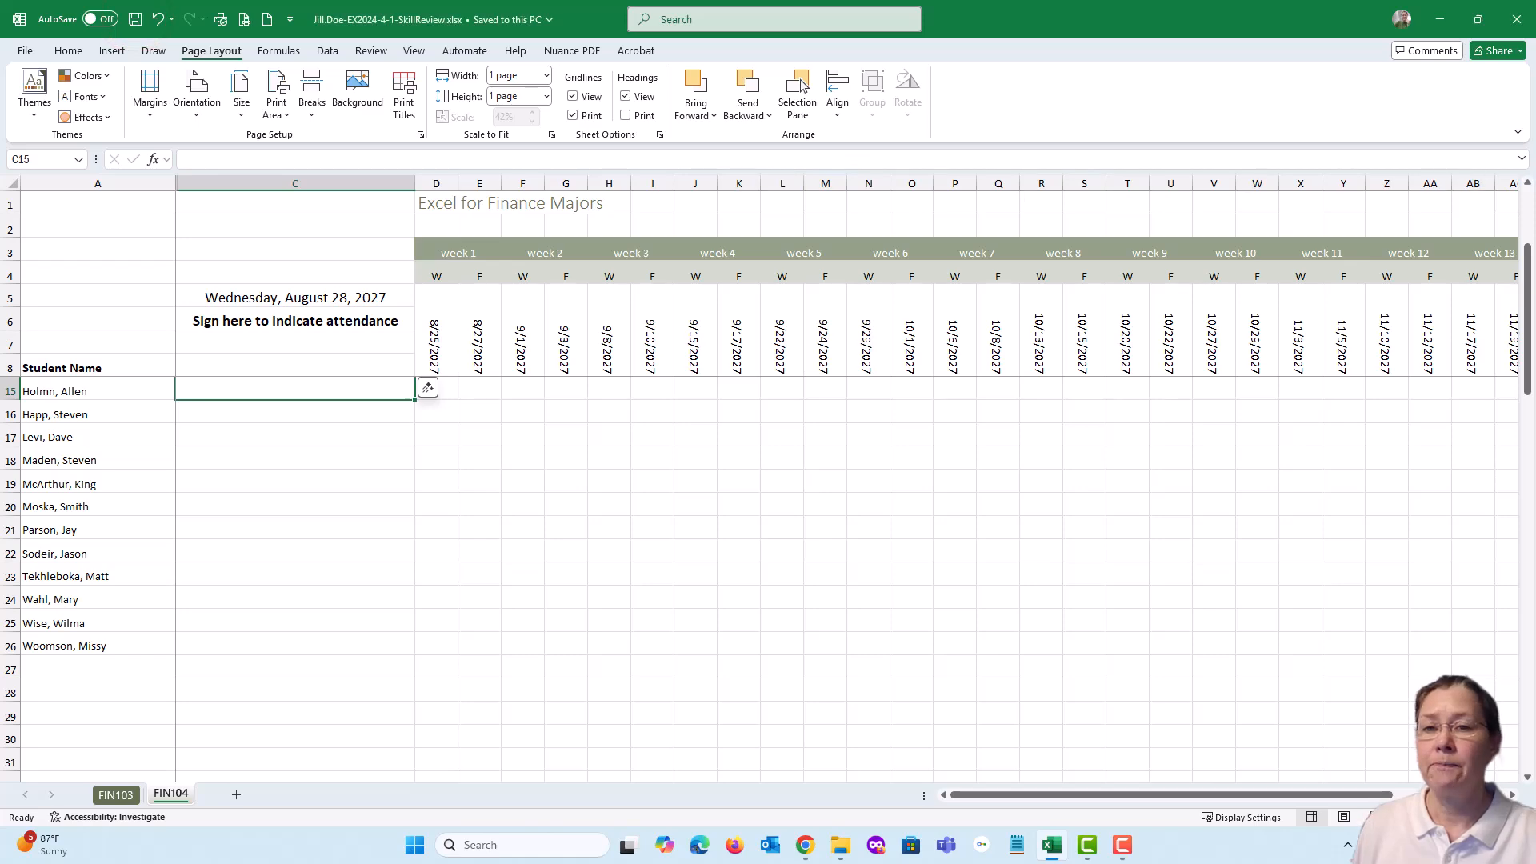
# Switch to the assignment page, mark all five tasks of item 19 complete, review items 20 and 21, and move the browser window away
pyautogui.hotkey('alt', 'Tab')
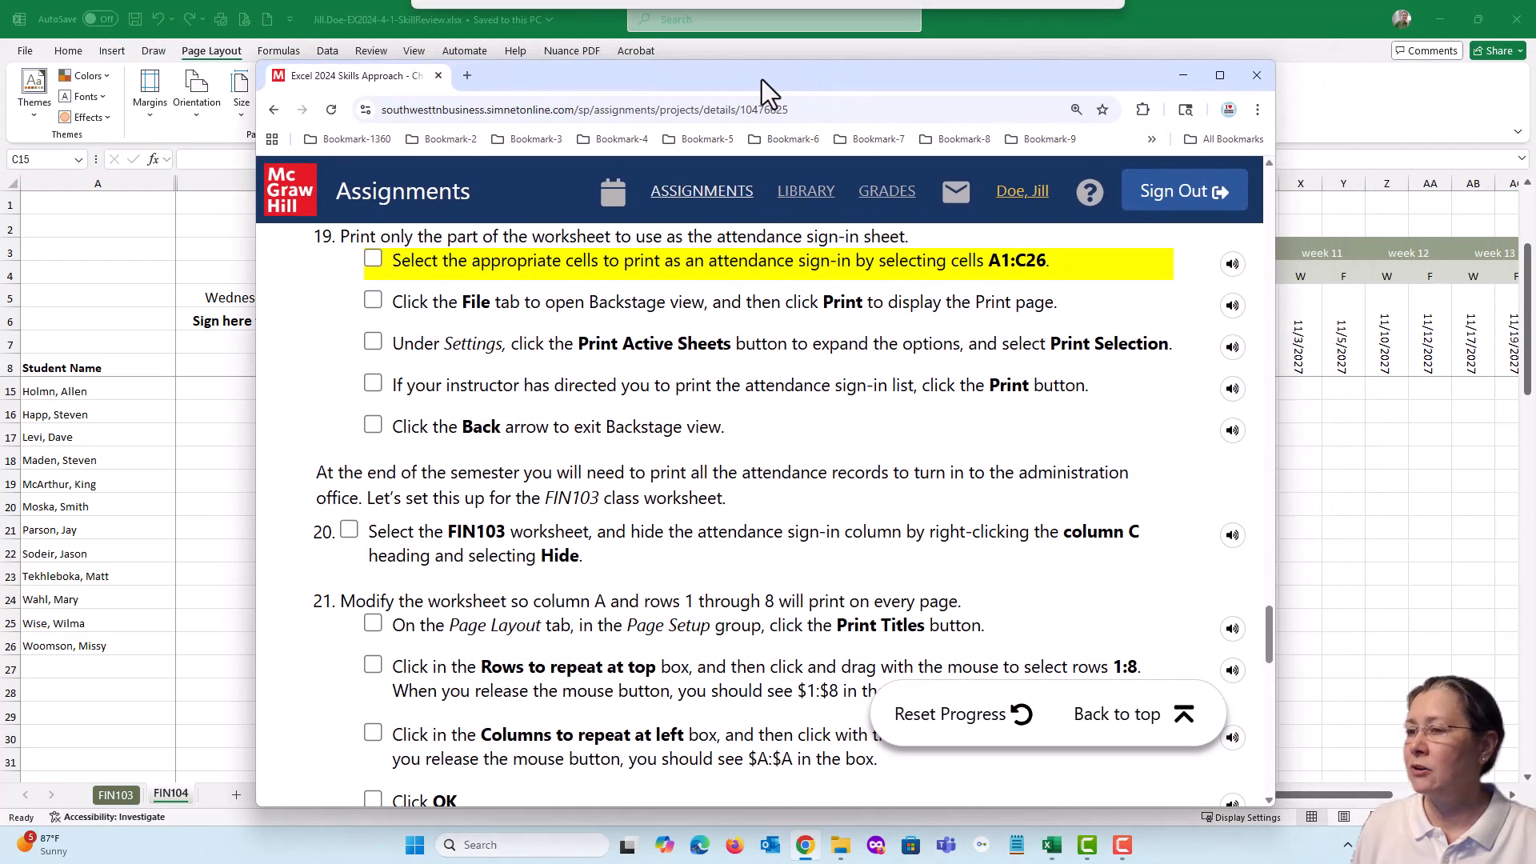
pyautogui.click(376, 259)
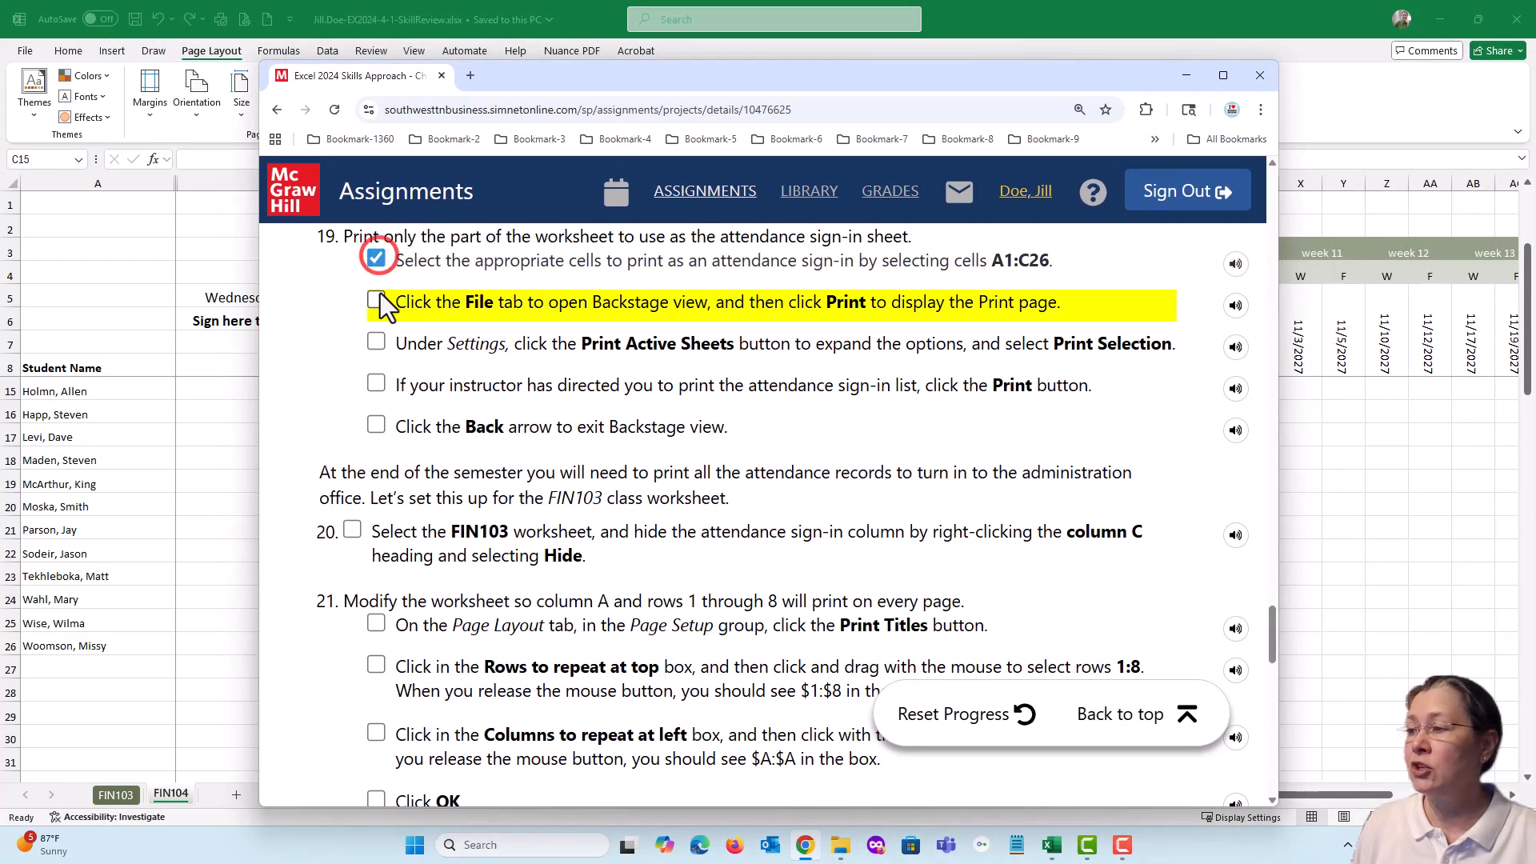
pyautogui.click(375, 300)
pyautogui.click(375, 342)
pyautogui.click(375, 384)
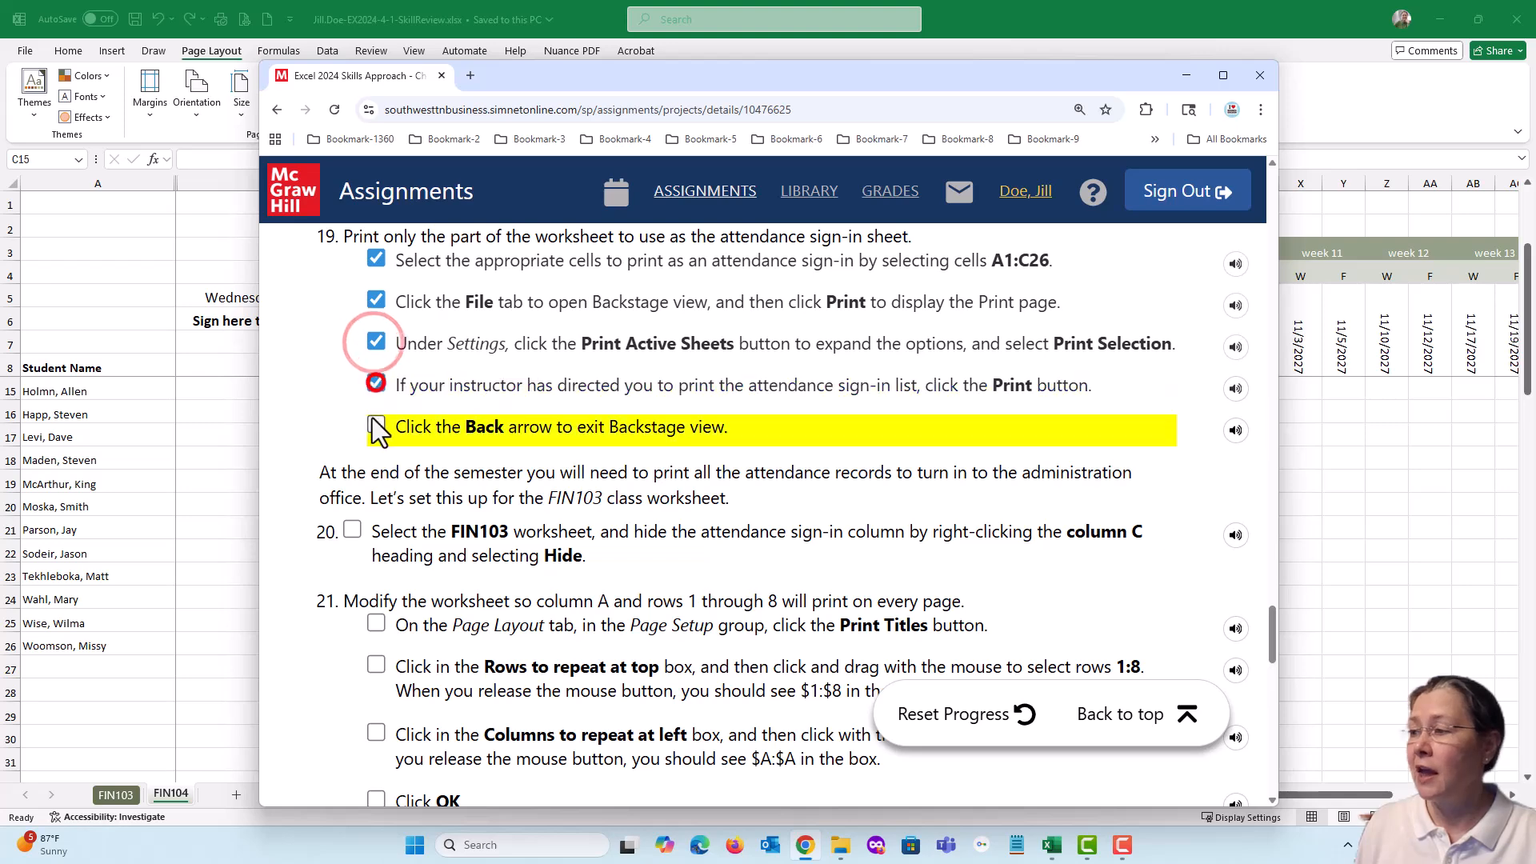
pyautogui.click(376, 426)
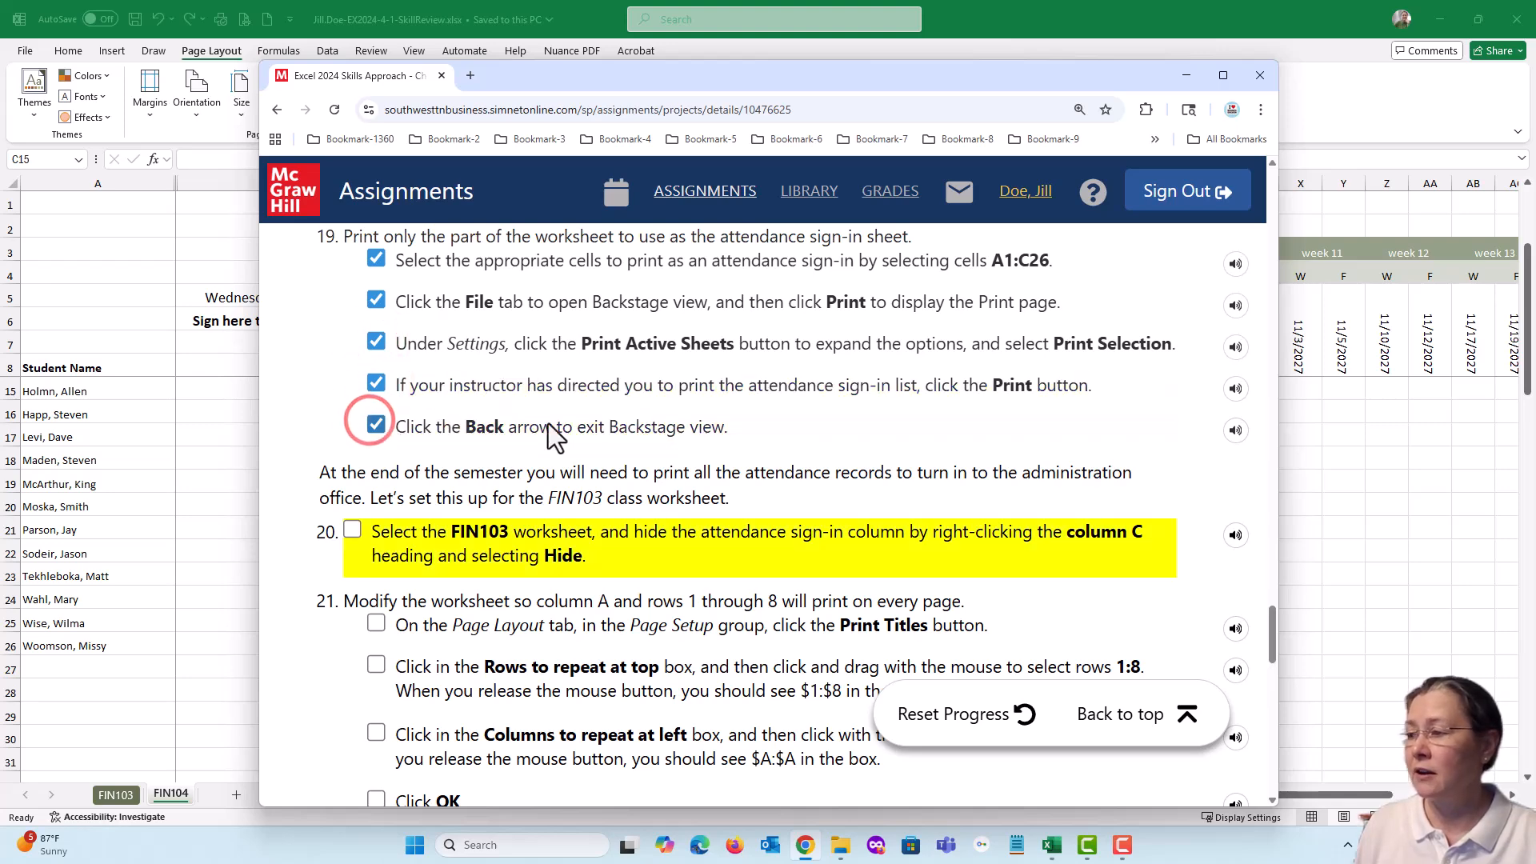
pyautogui.scroll(-2, 655, 428)
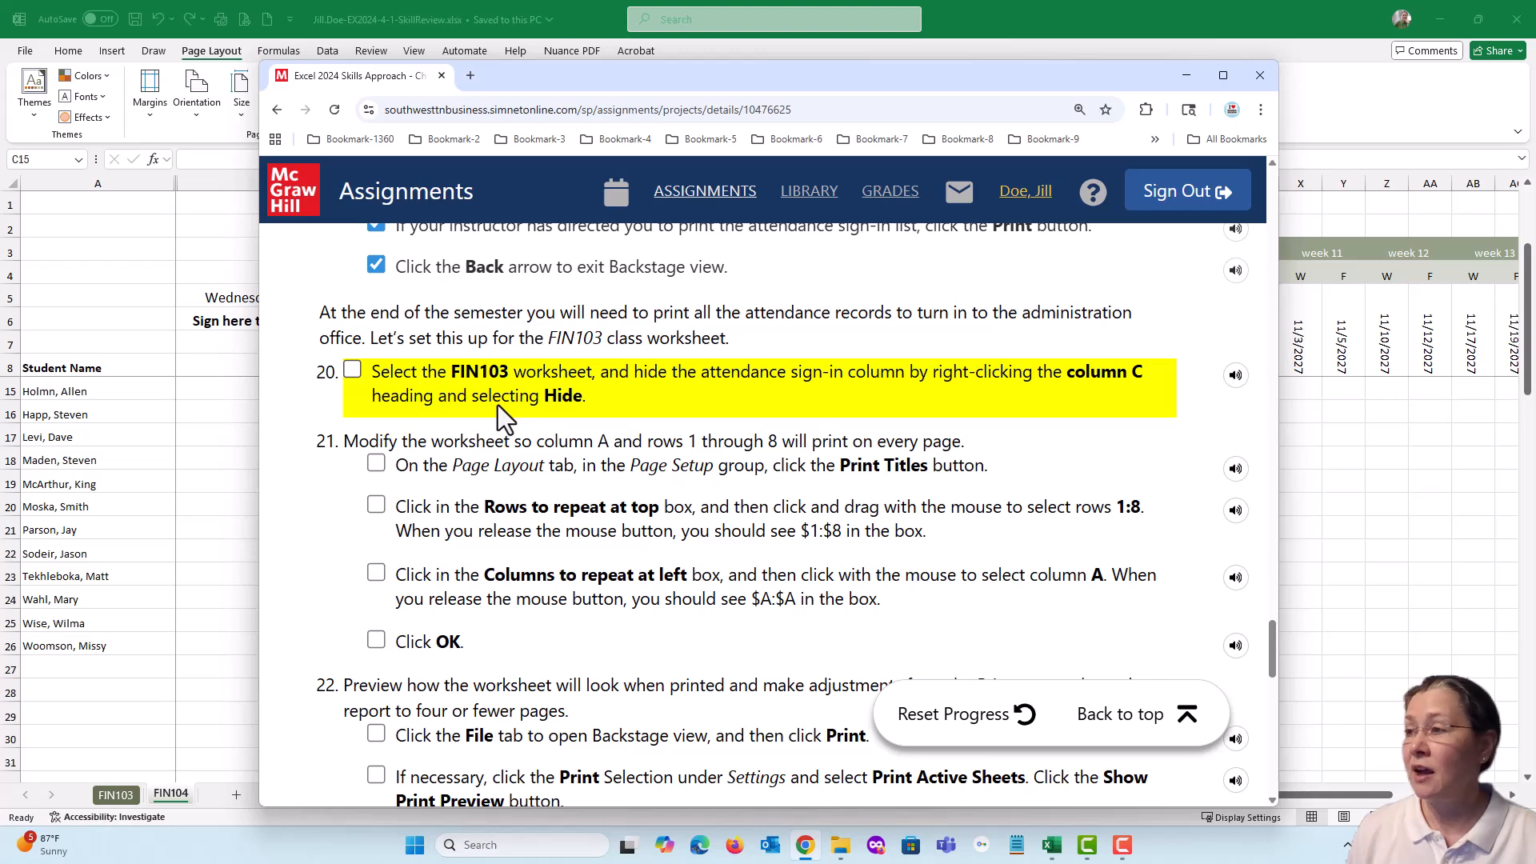
pyautogui.moveTo(526, 80); pyautogui.dragTo(1535, 104)
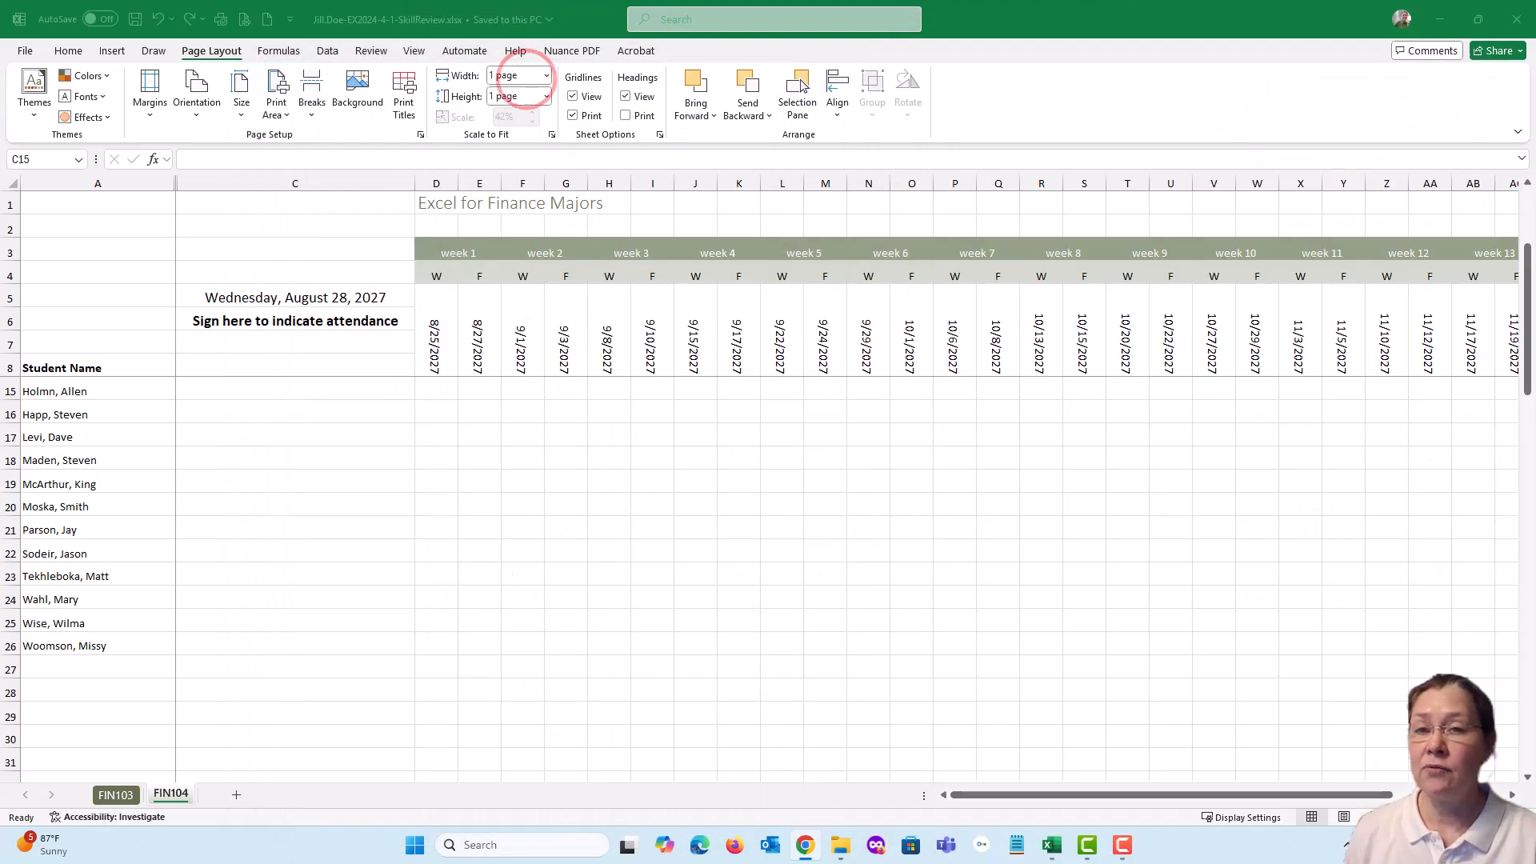
# Hide the attendance sign-in column C on the FIN103 sheet, and mark item 20 complete on the assignment page
pyautogui.click(118, 795)
pyautogui.click(117, 795)
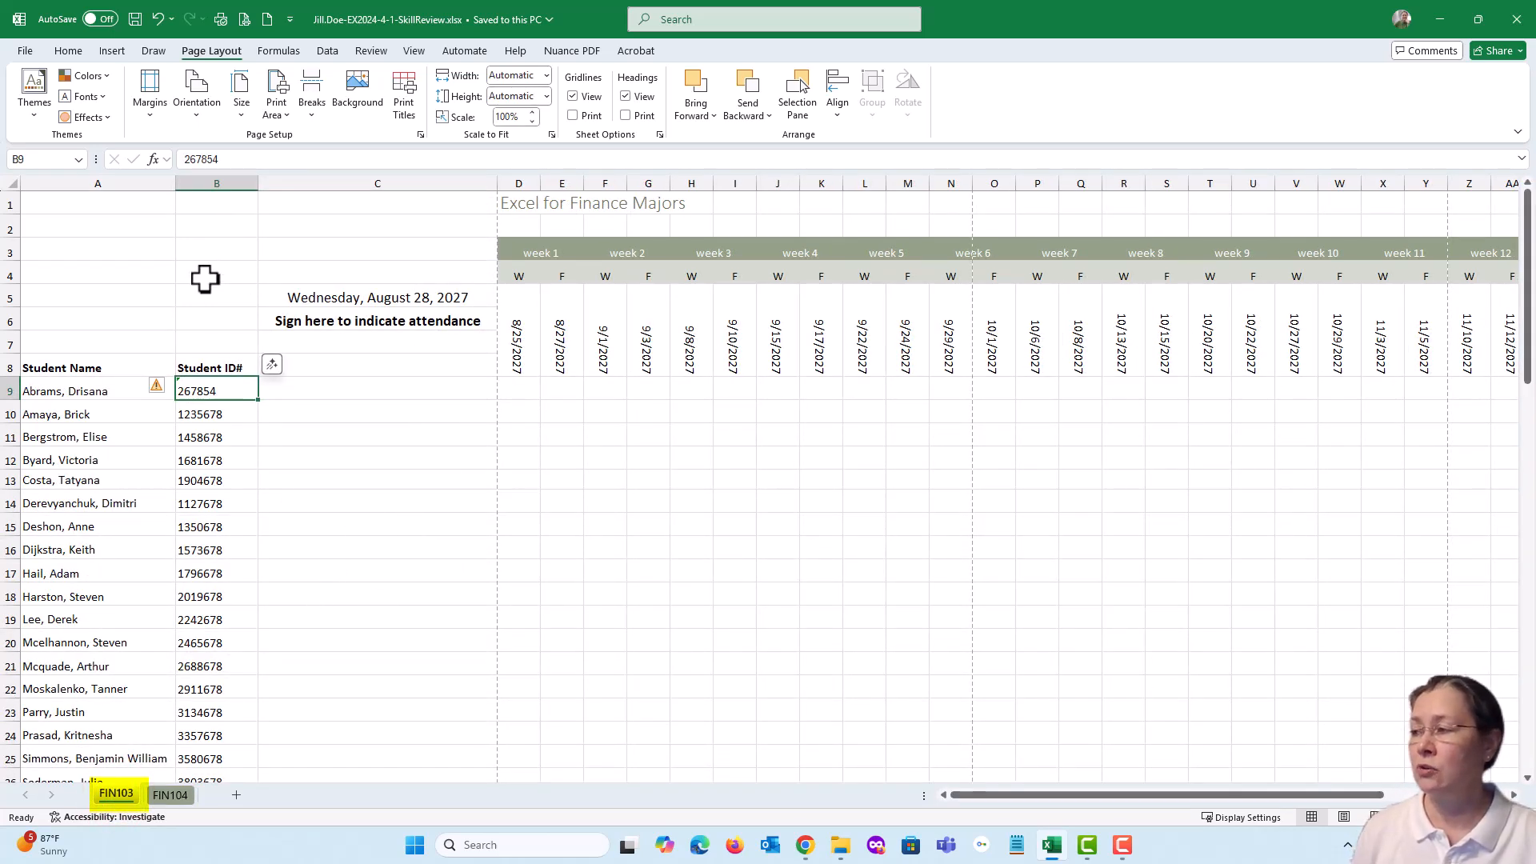
pyautogui.rightClick(380, 183)
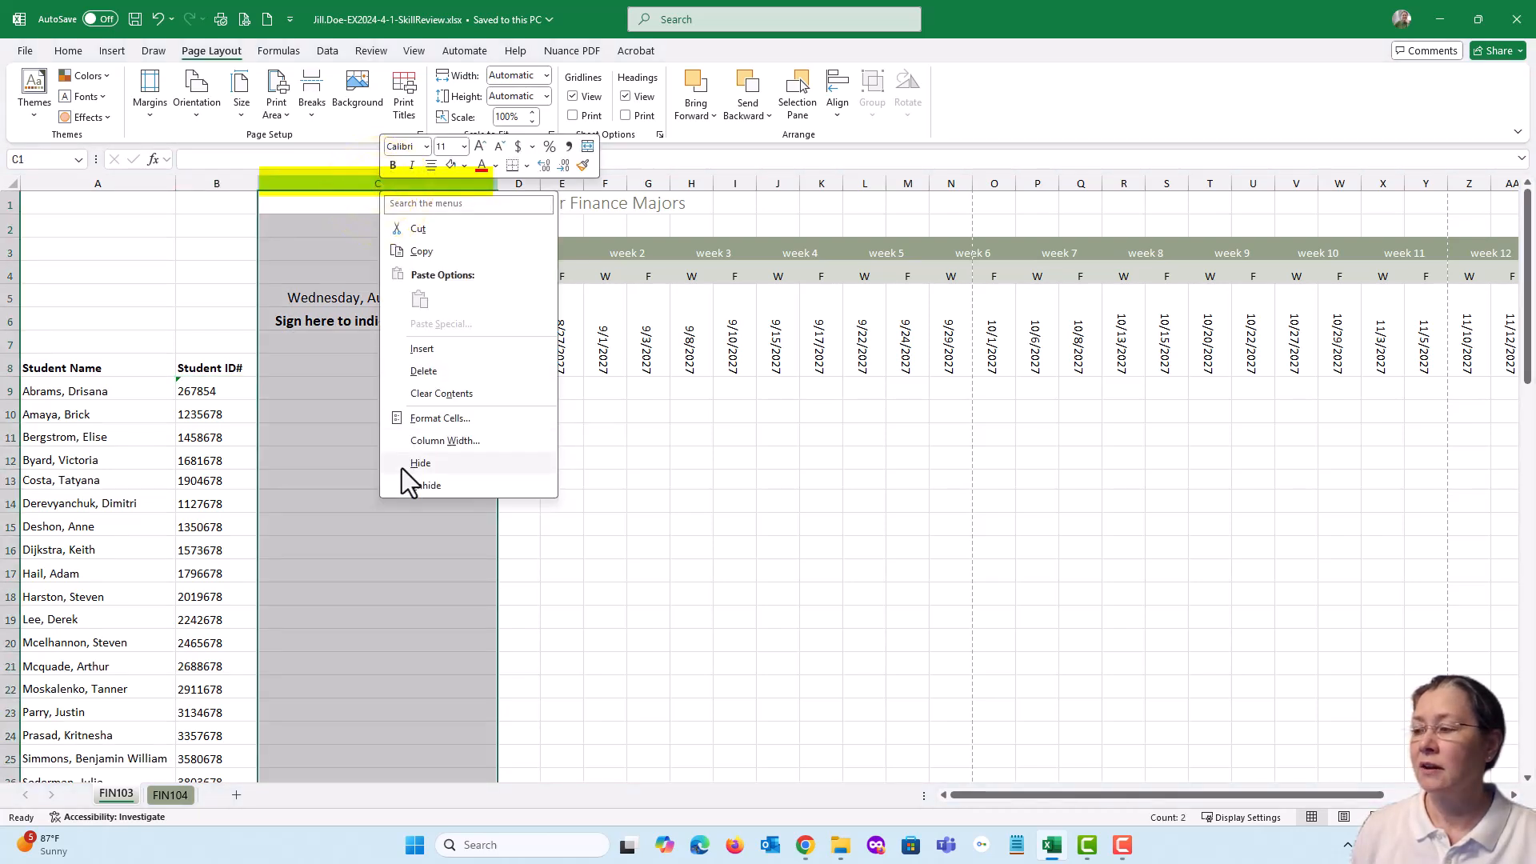
pyautogui.click(421, 464)
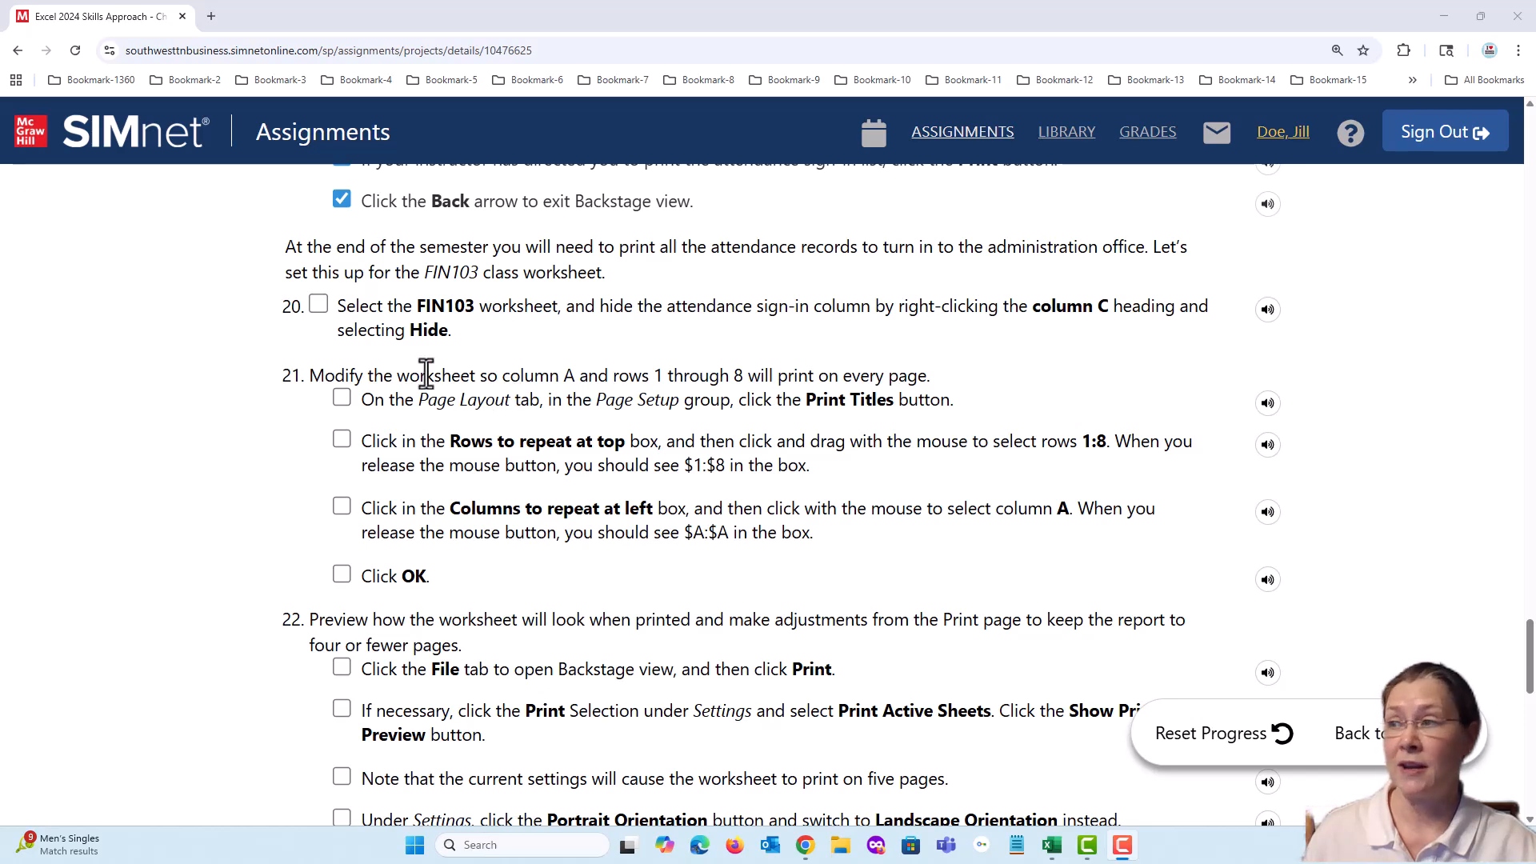
pyautogui.click(320, 307)
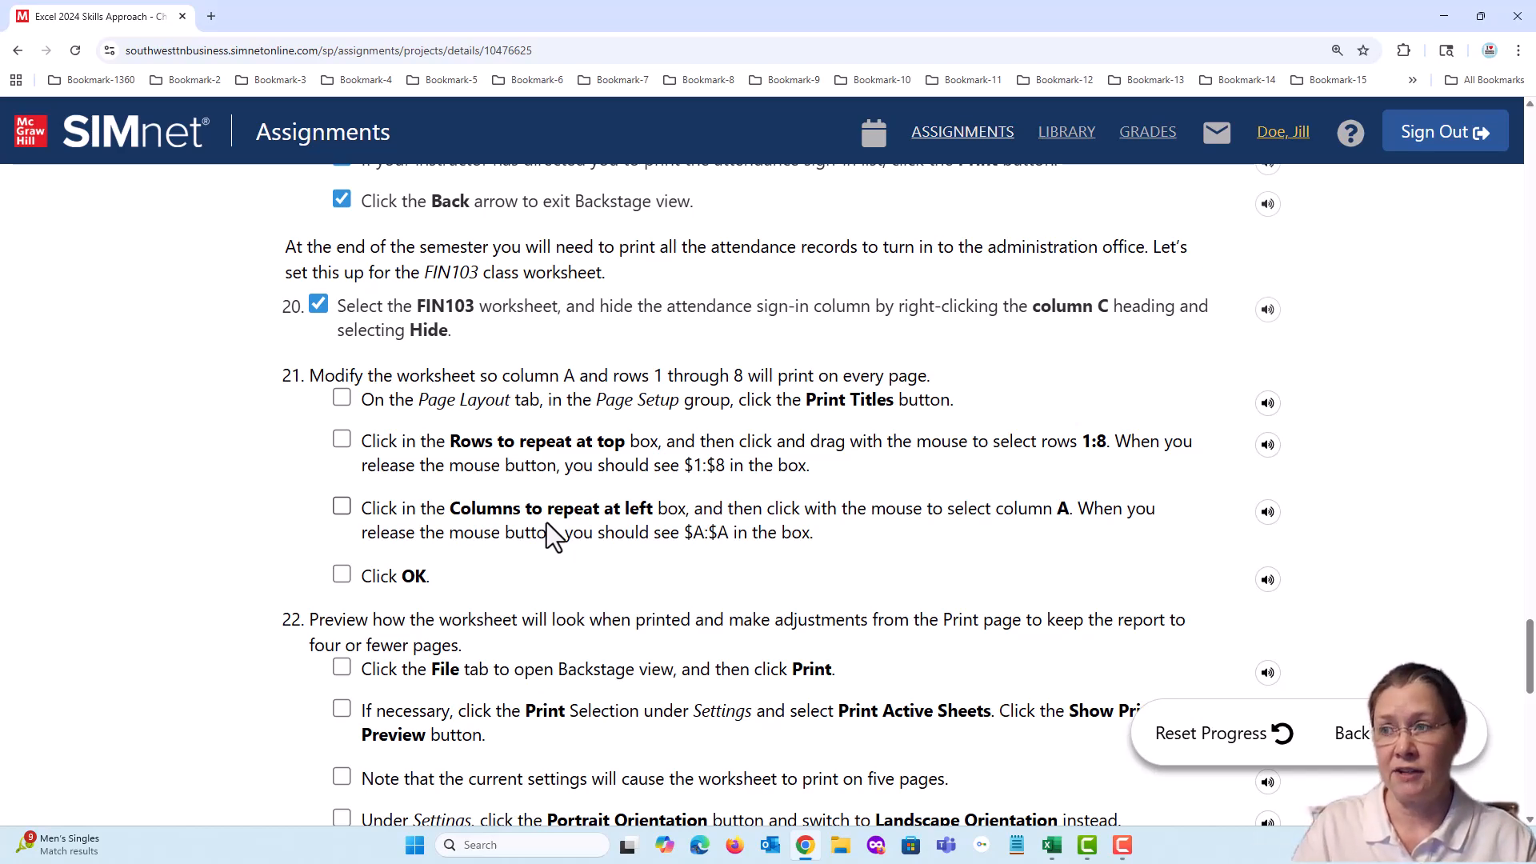
# Switch to the Excel workbook, compare the frozen view of FIN104 with FIN103, and select the headings in A8:B8 on FIN103
pyautogui.moveTo(623, 22); pyautogui.dragTo(1535, 152)
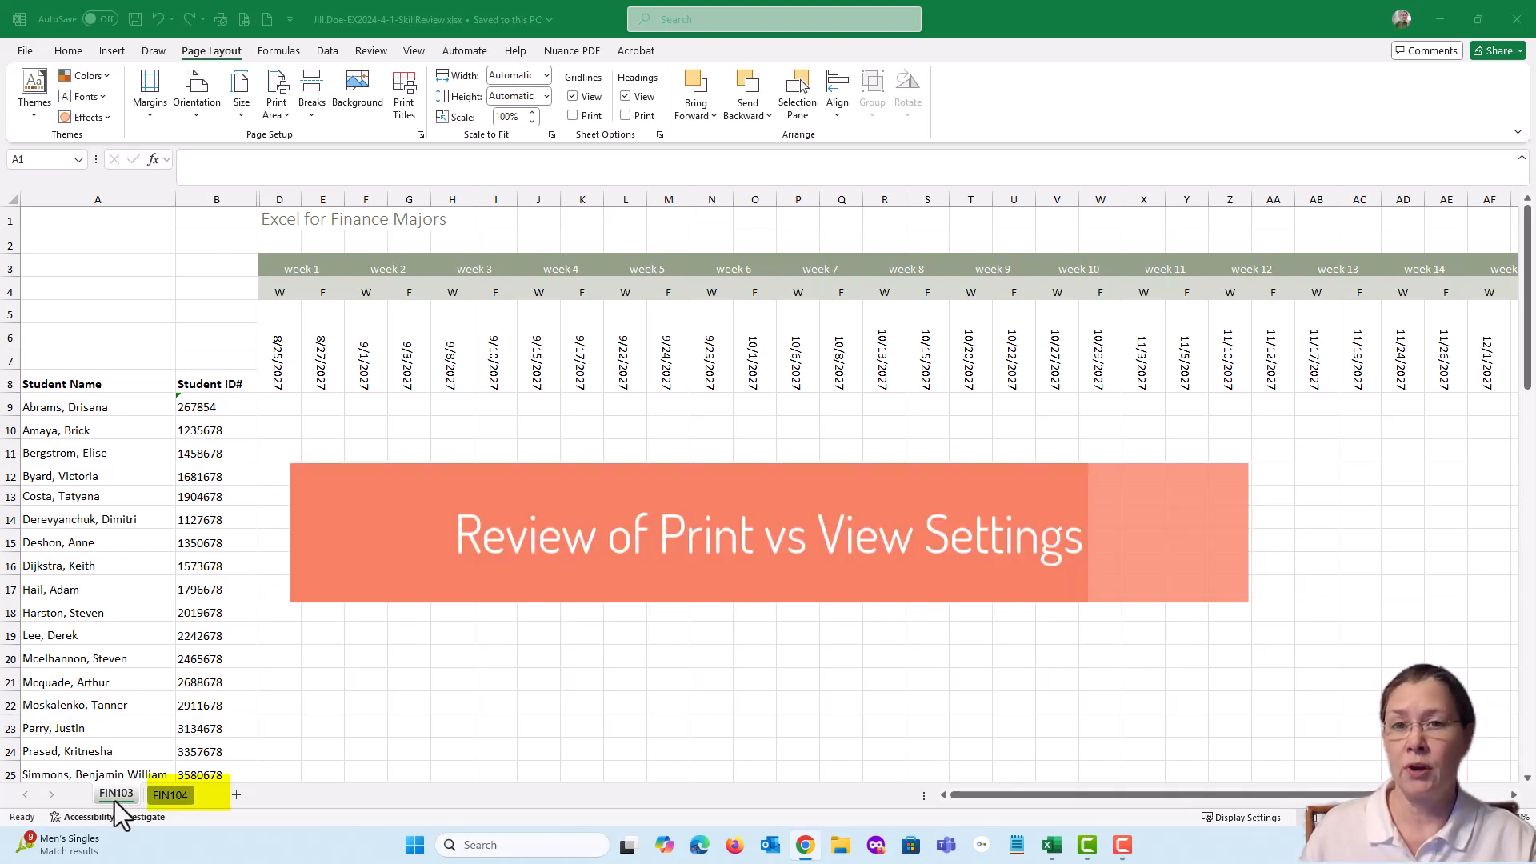
pyautogui.click(171, 796)
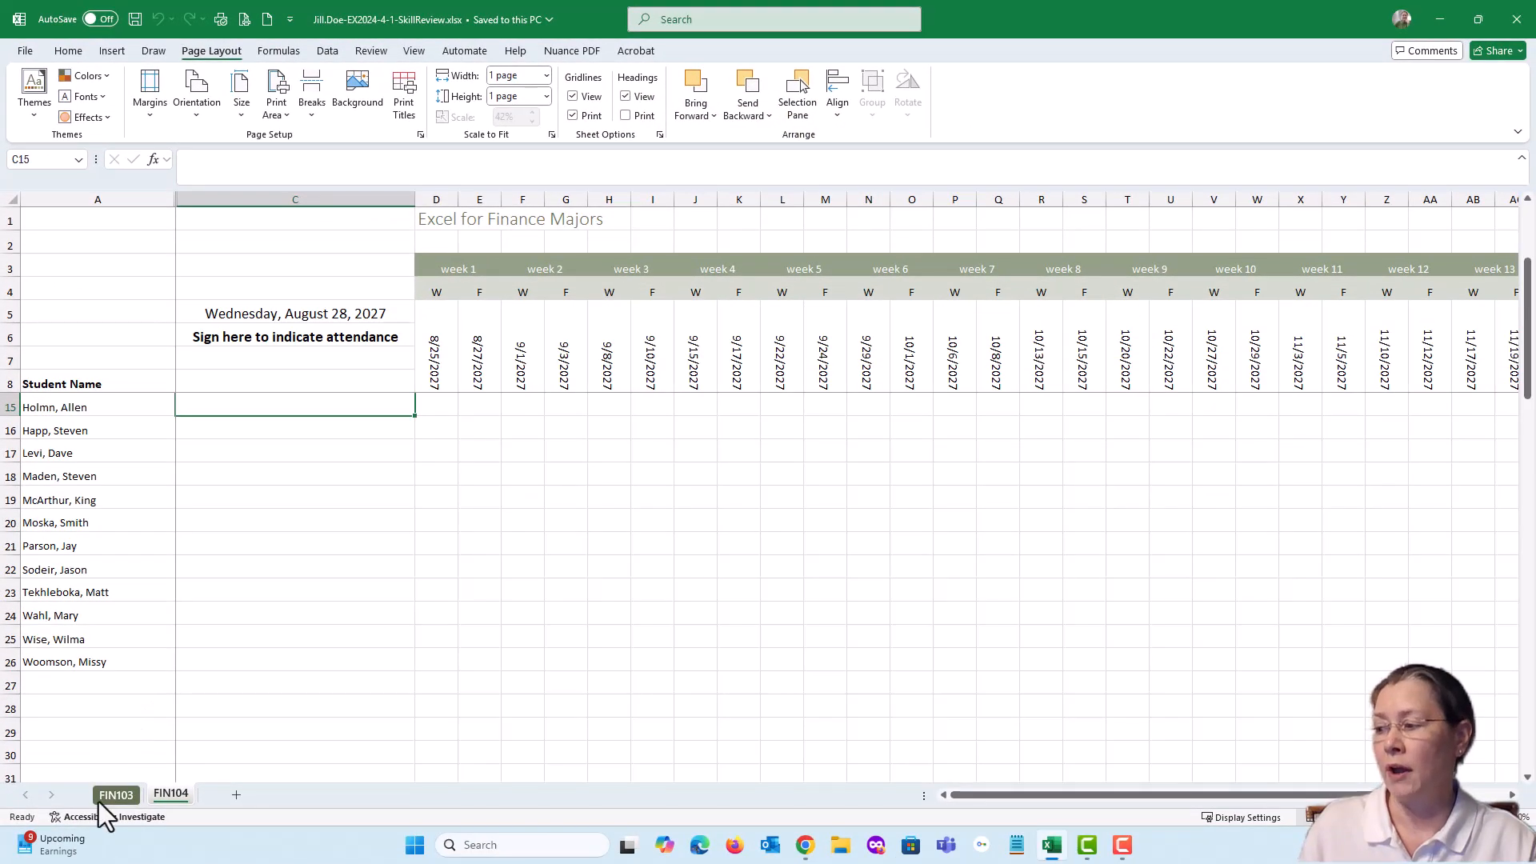
pyautogui.click(114, 794)
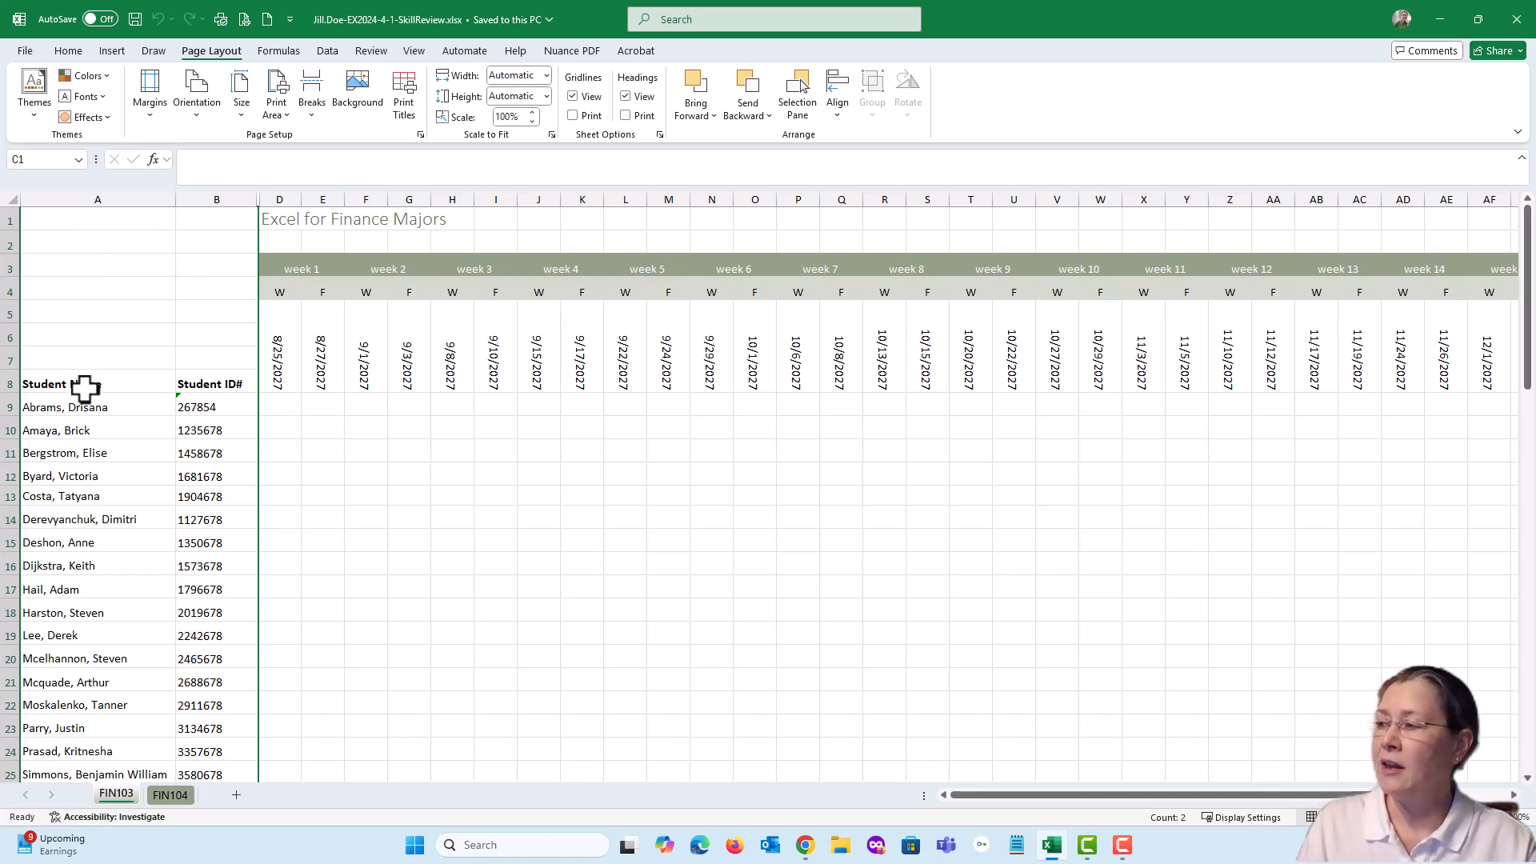
pyautogui.moveTo(68, 383); pyautogui.dragTo(181, 380)
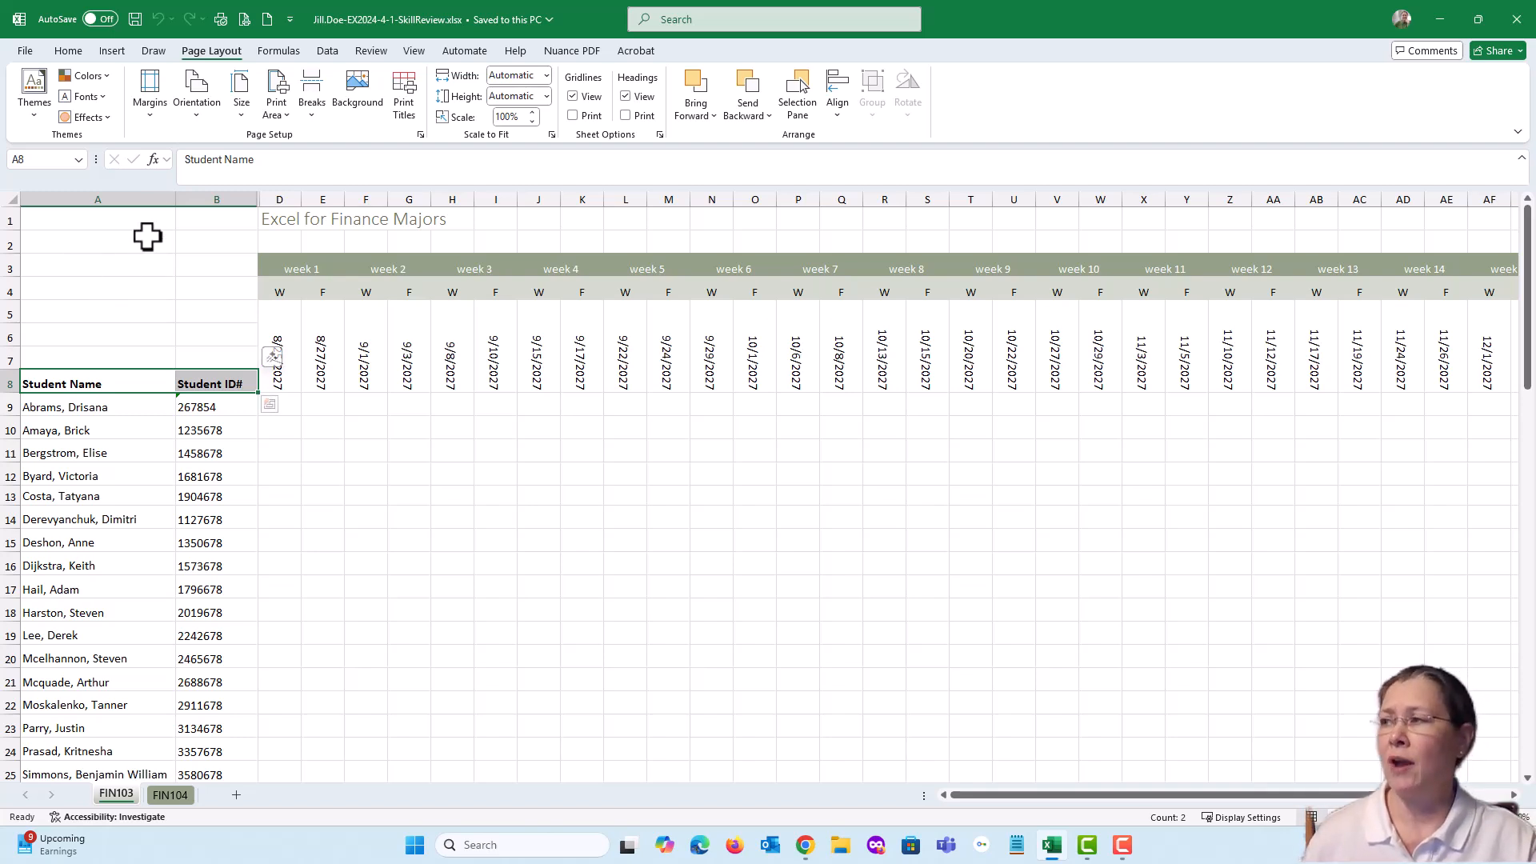
# Preview every page of the FIN103 printout to check for missing titles, and return to cell A8 on the worksheet
pyautogui.click(242, 22)
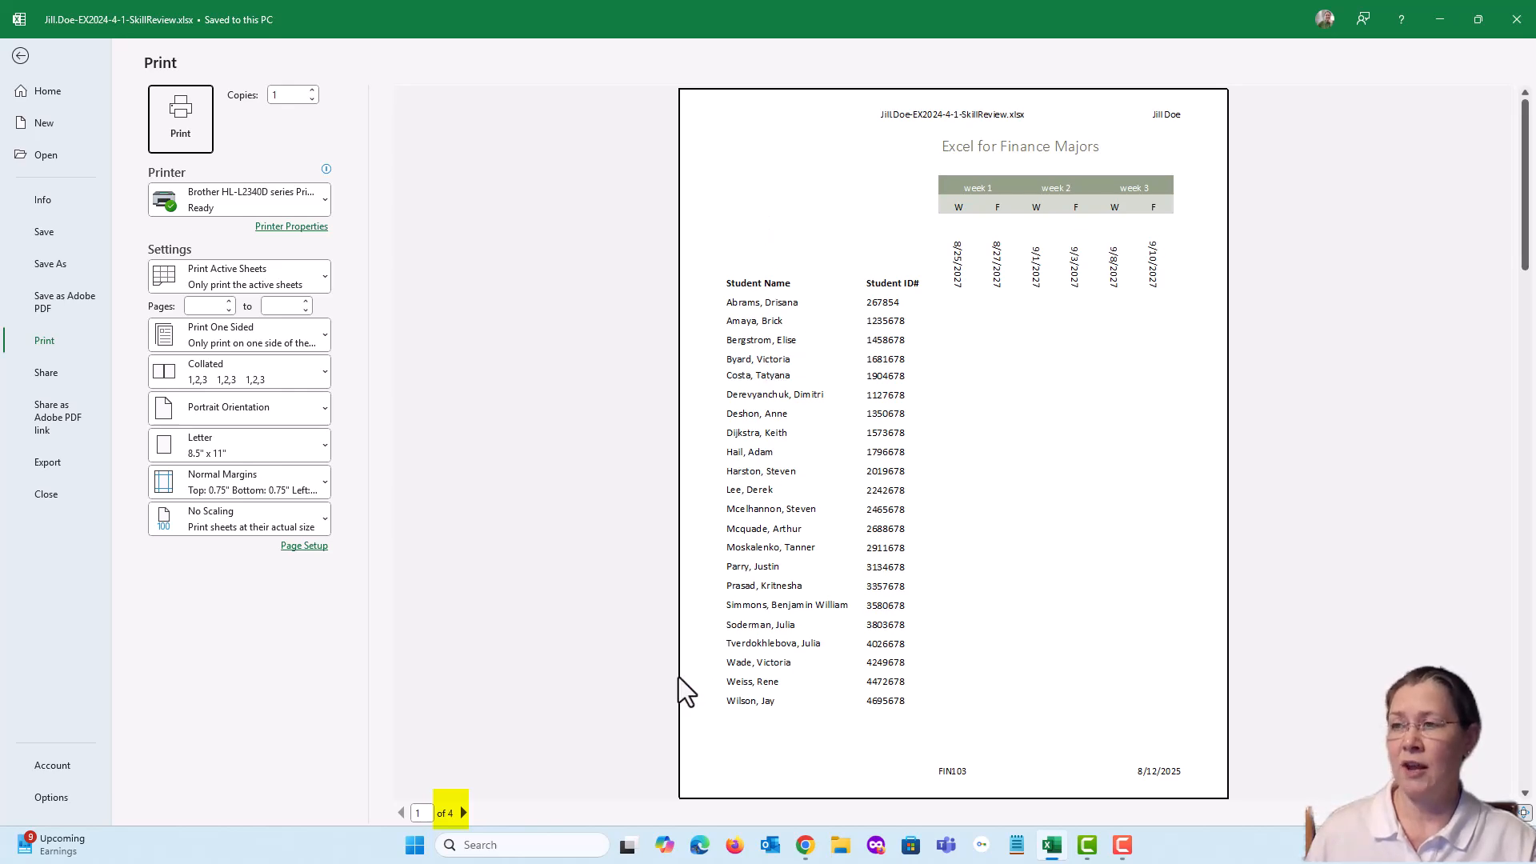
pyautogui.click(463, 813)
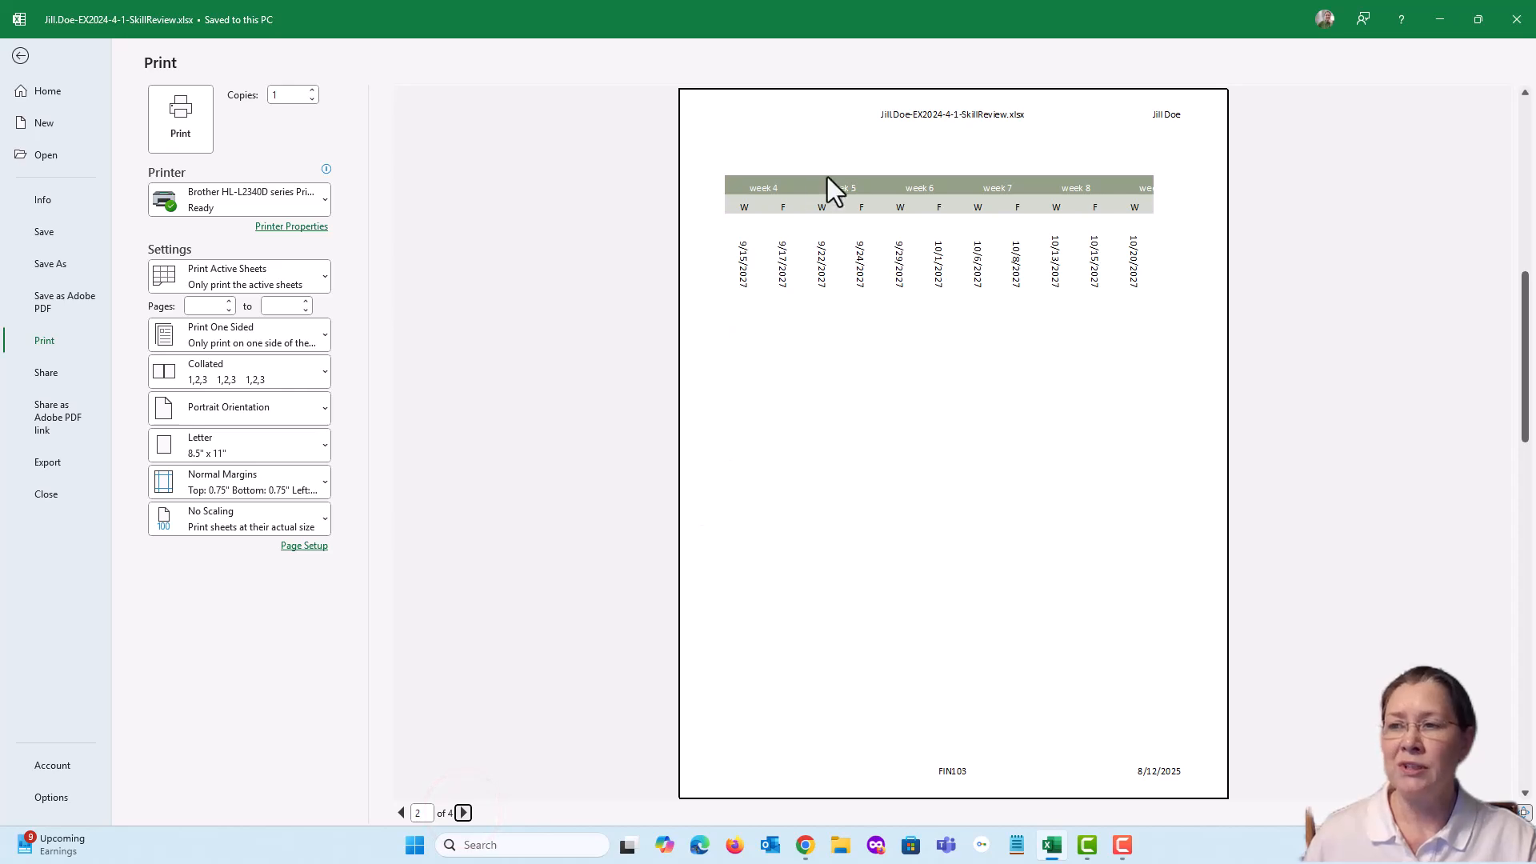
pyautogui.click(464, 812)
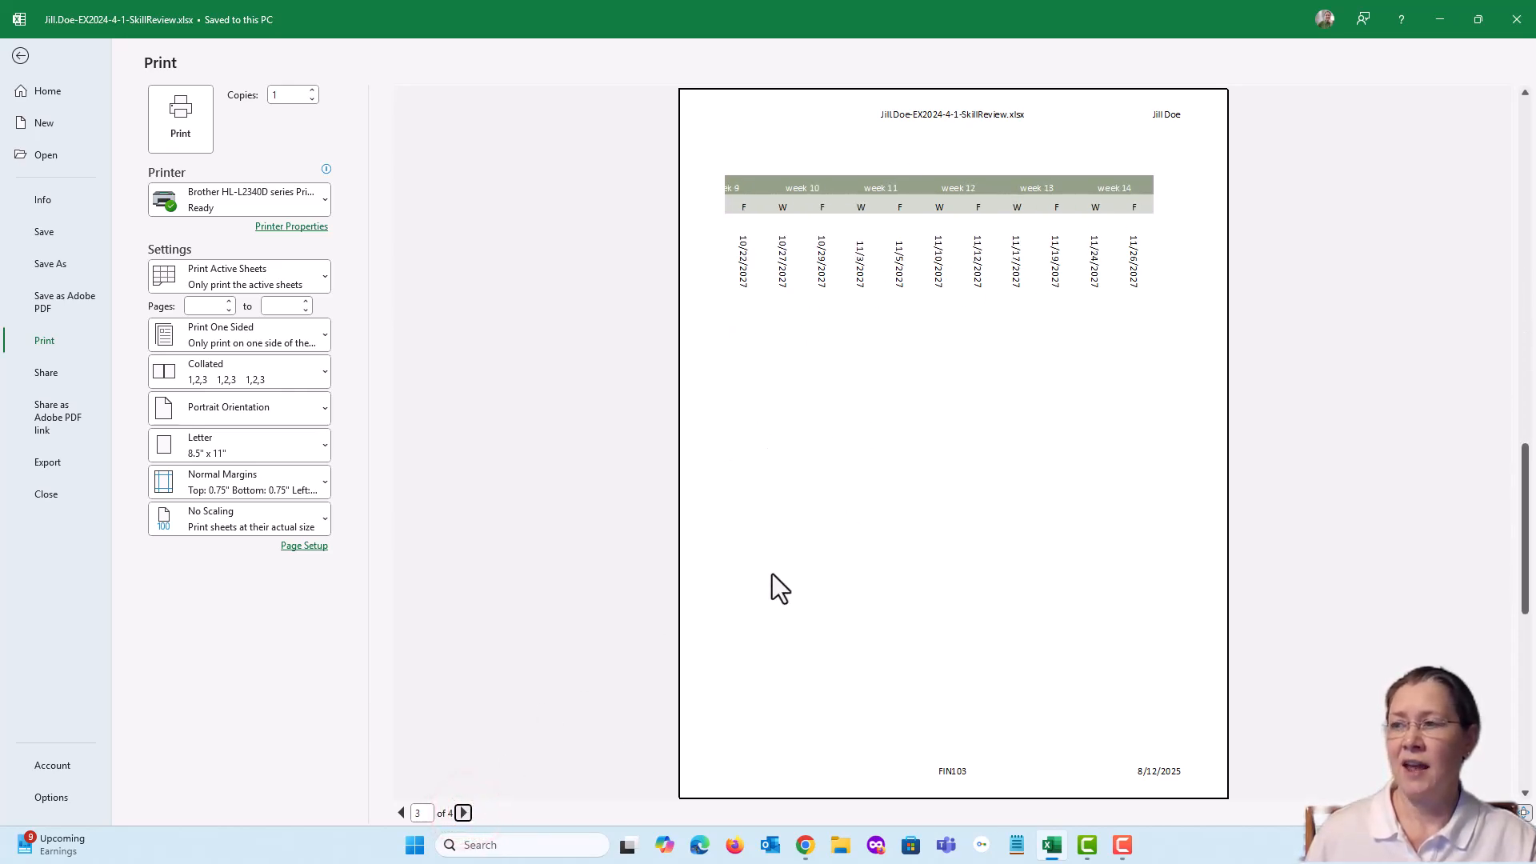
pyautogui.click(463, 812)
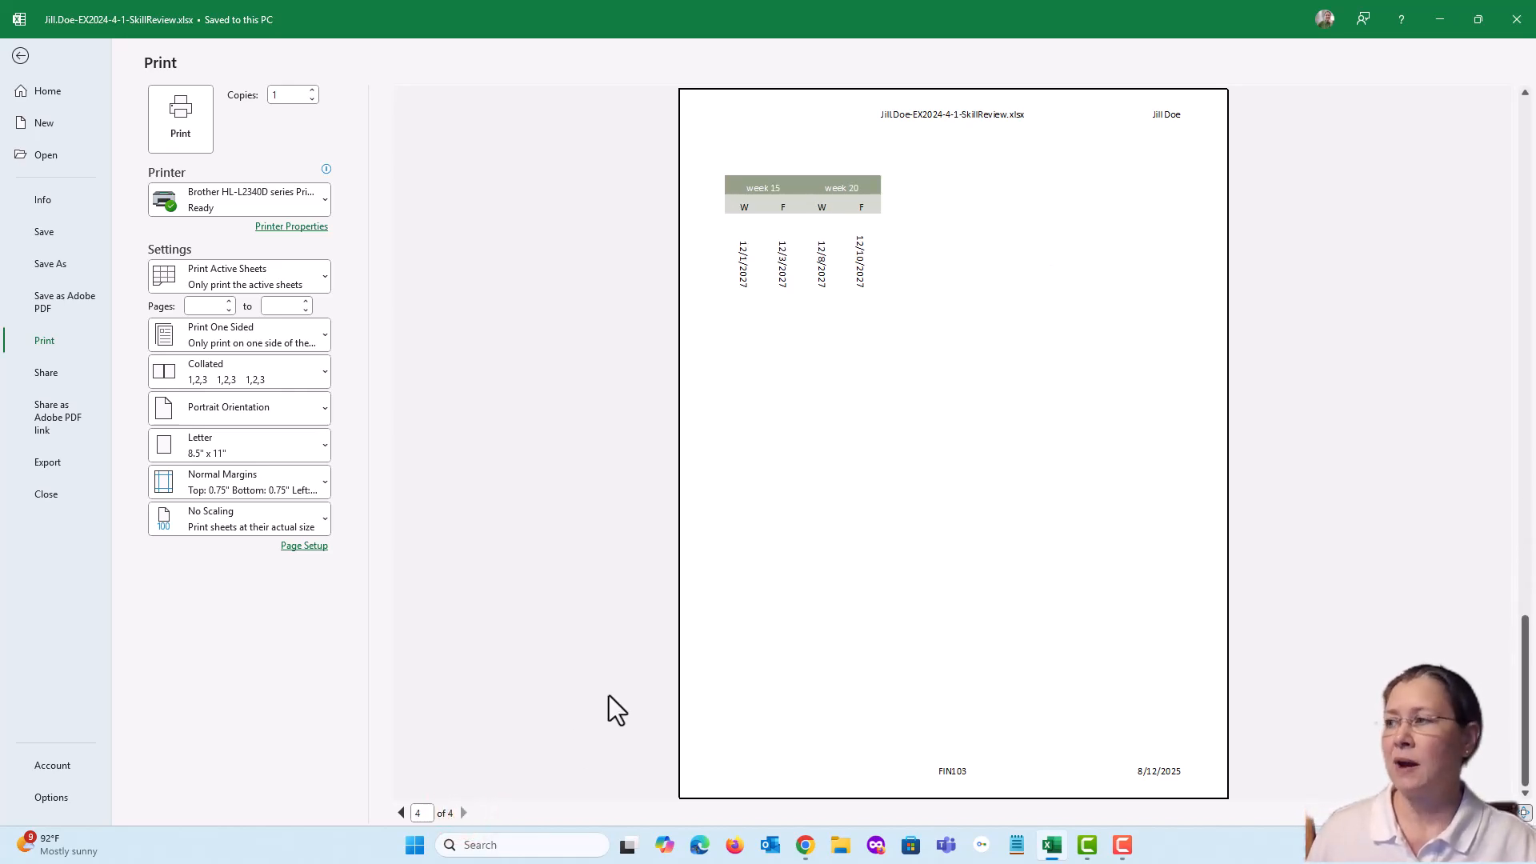
pyautogui.click(20, 56)
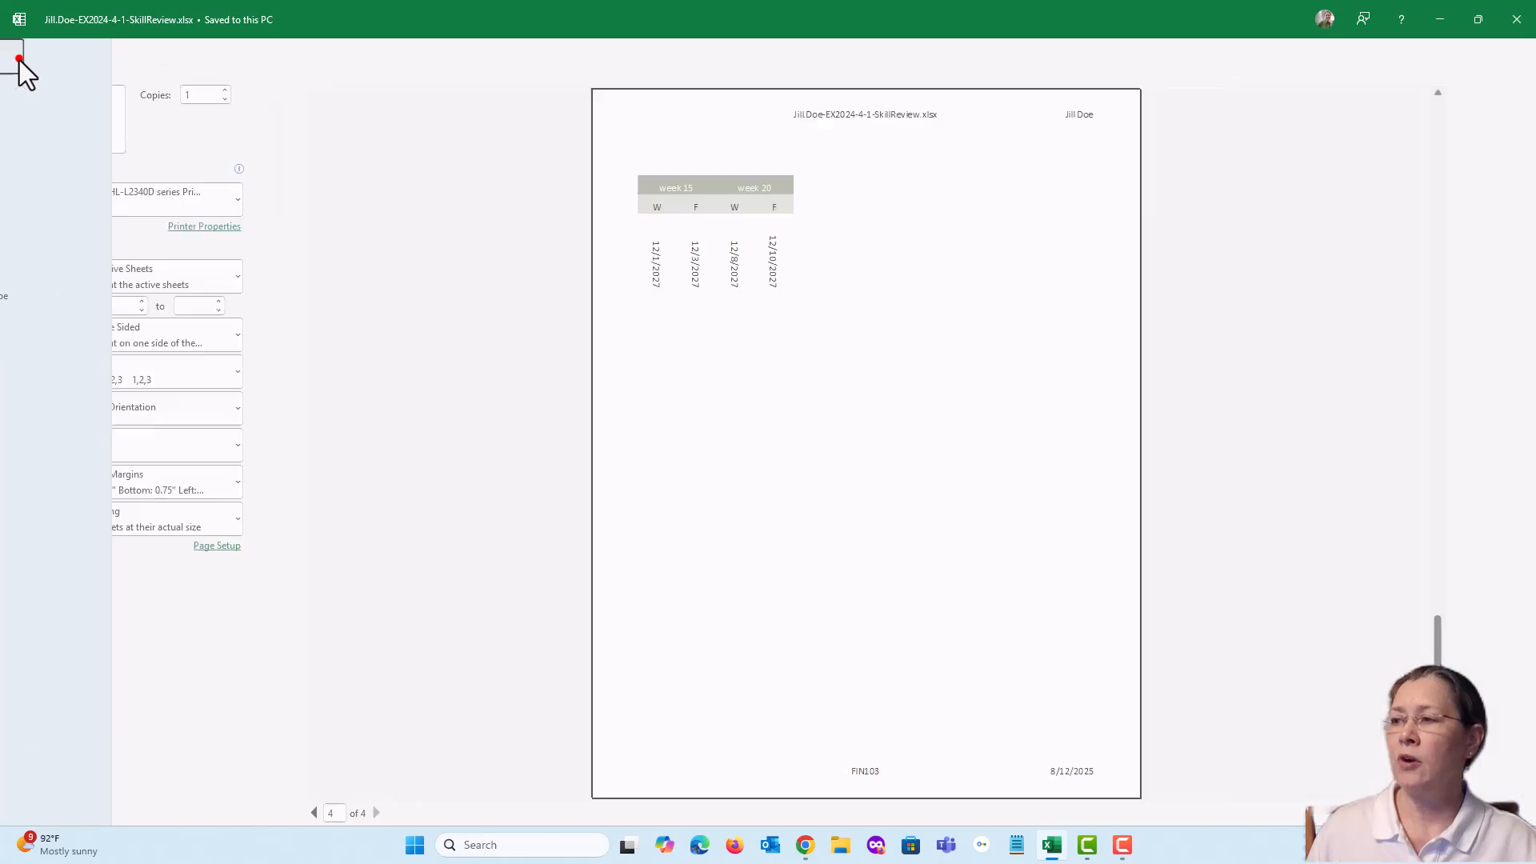
pyautogui.click(116, 383)
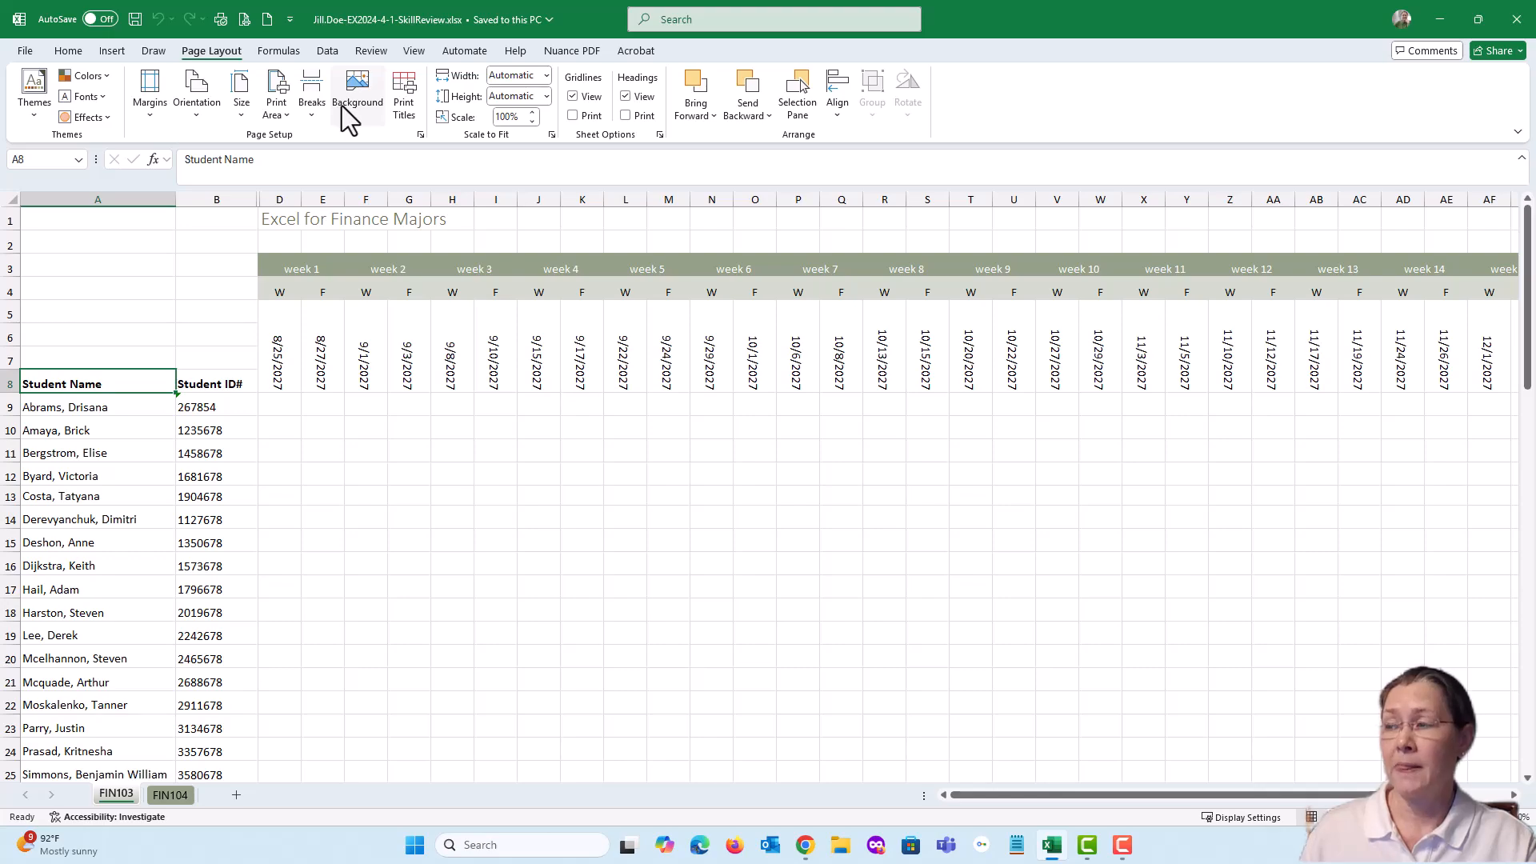
# Open the print titles settings for FIN103, review the margins, page and header/footer settings, and return to the sheet settings
pyautogui.click(400, 107)
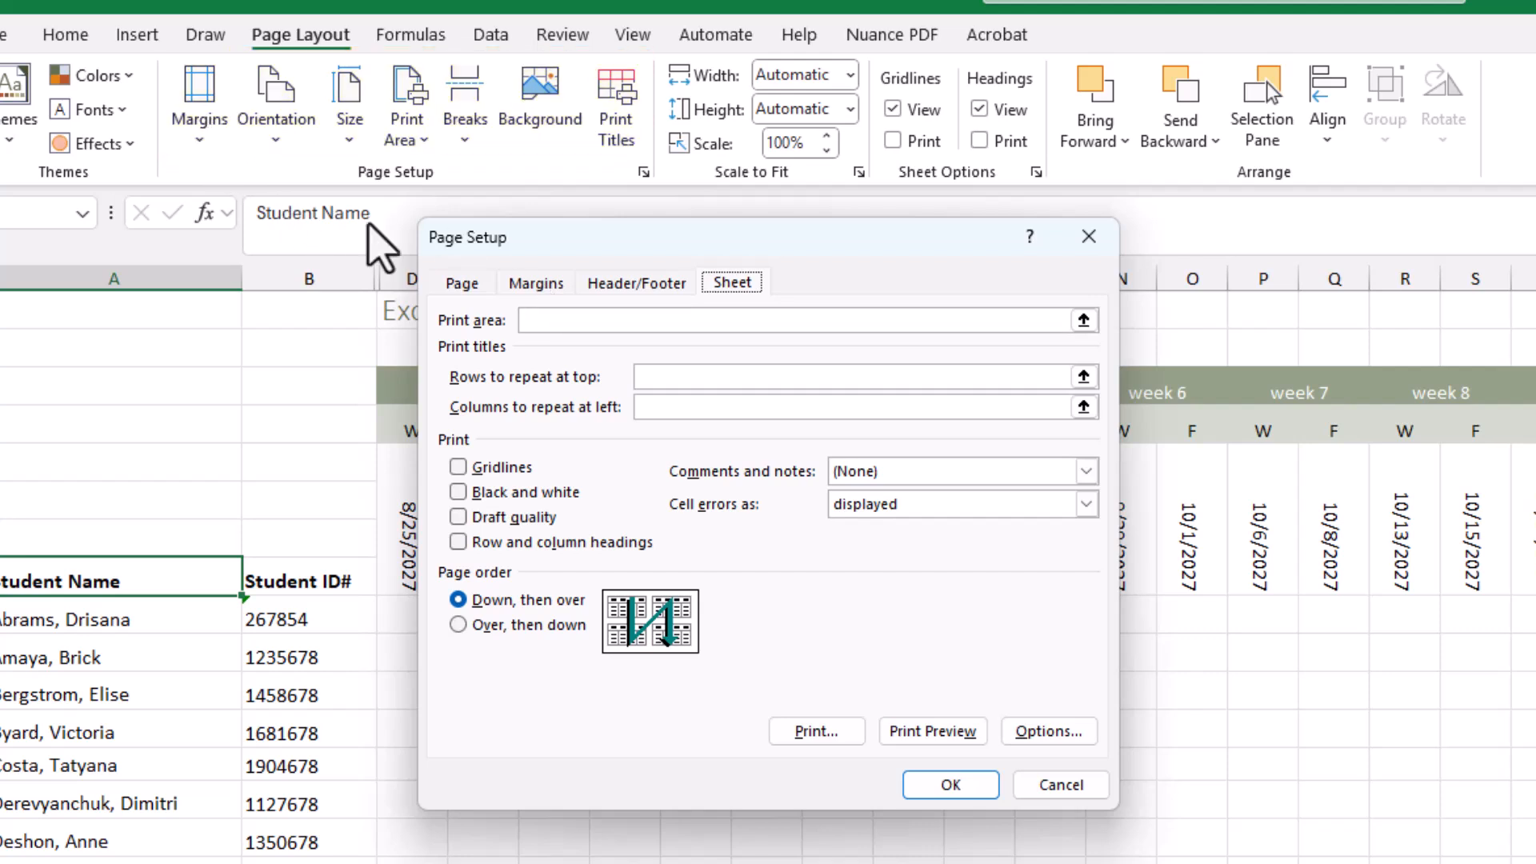
pyautogui.click(527, 287)
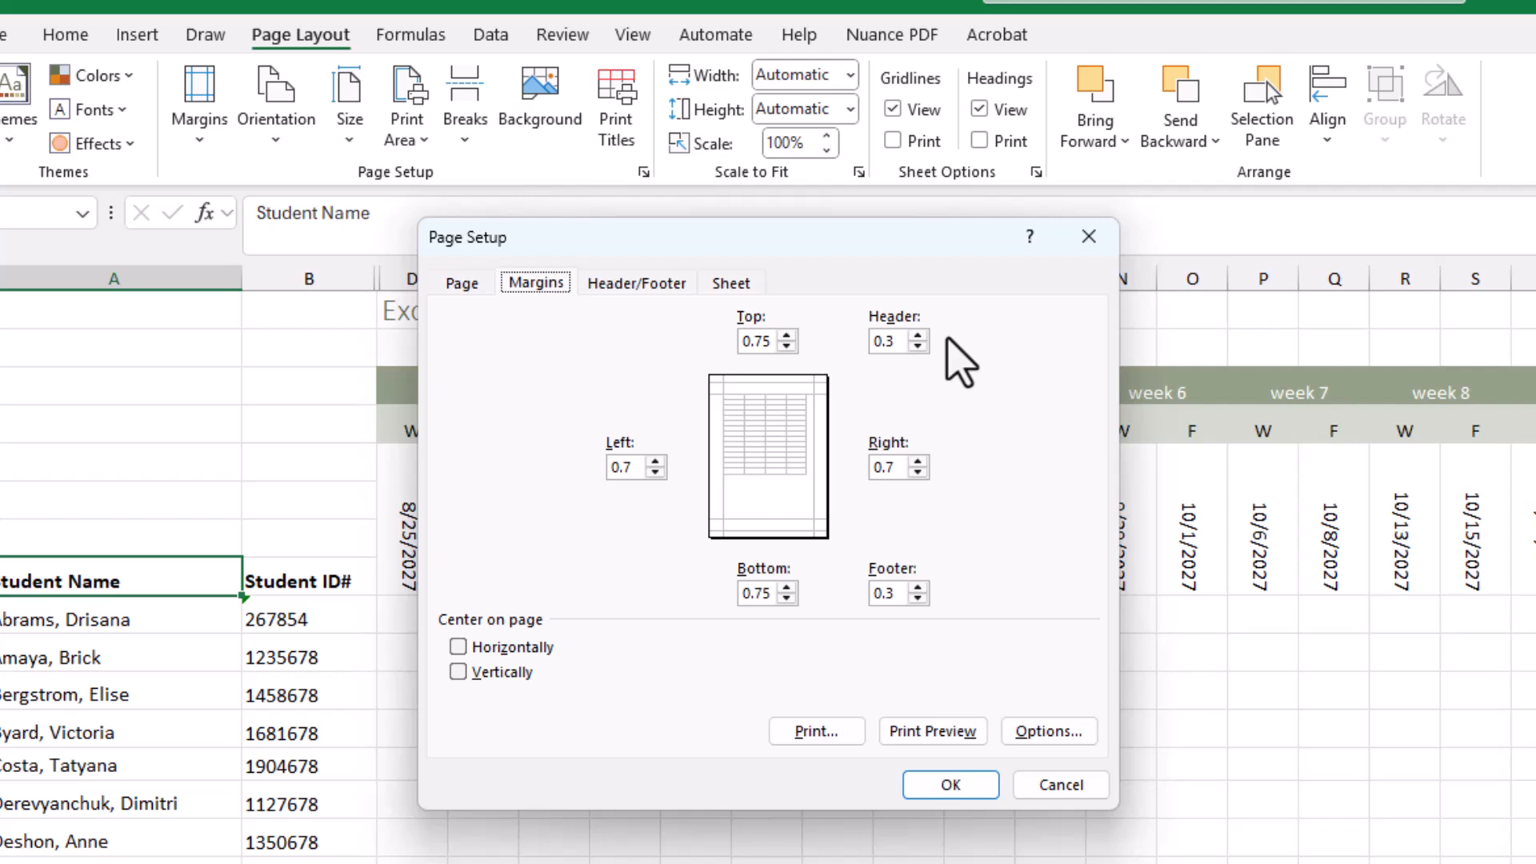
pyautogui.click(456, 286)
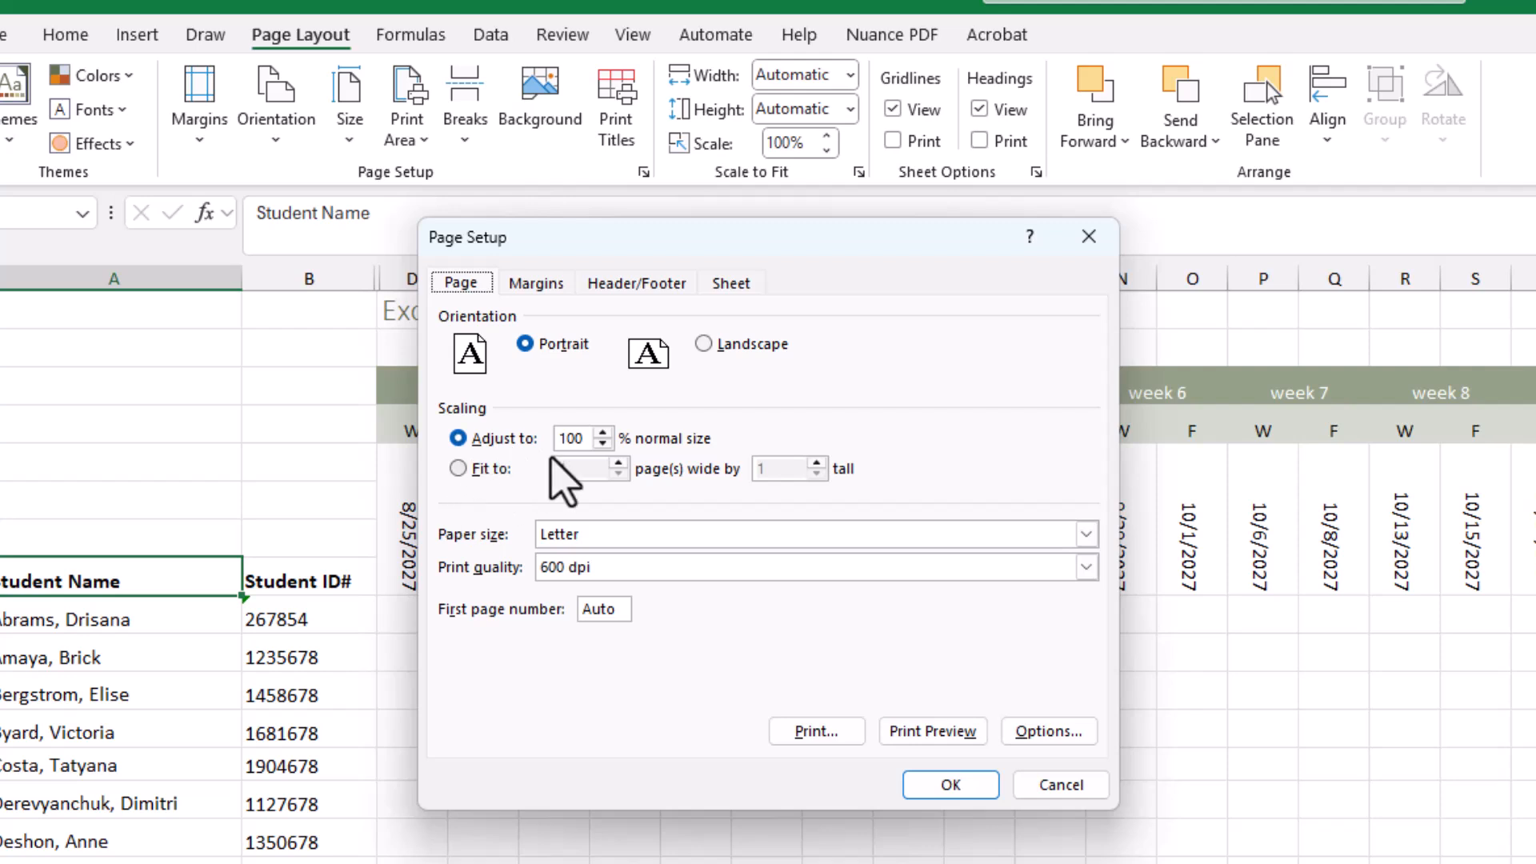
pyautogui.click(639, 285)
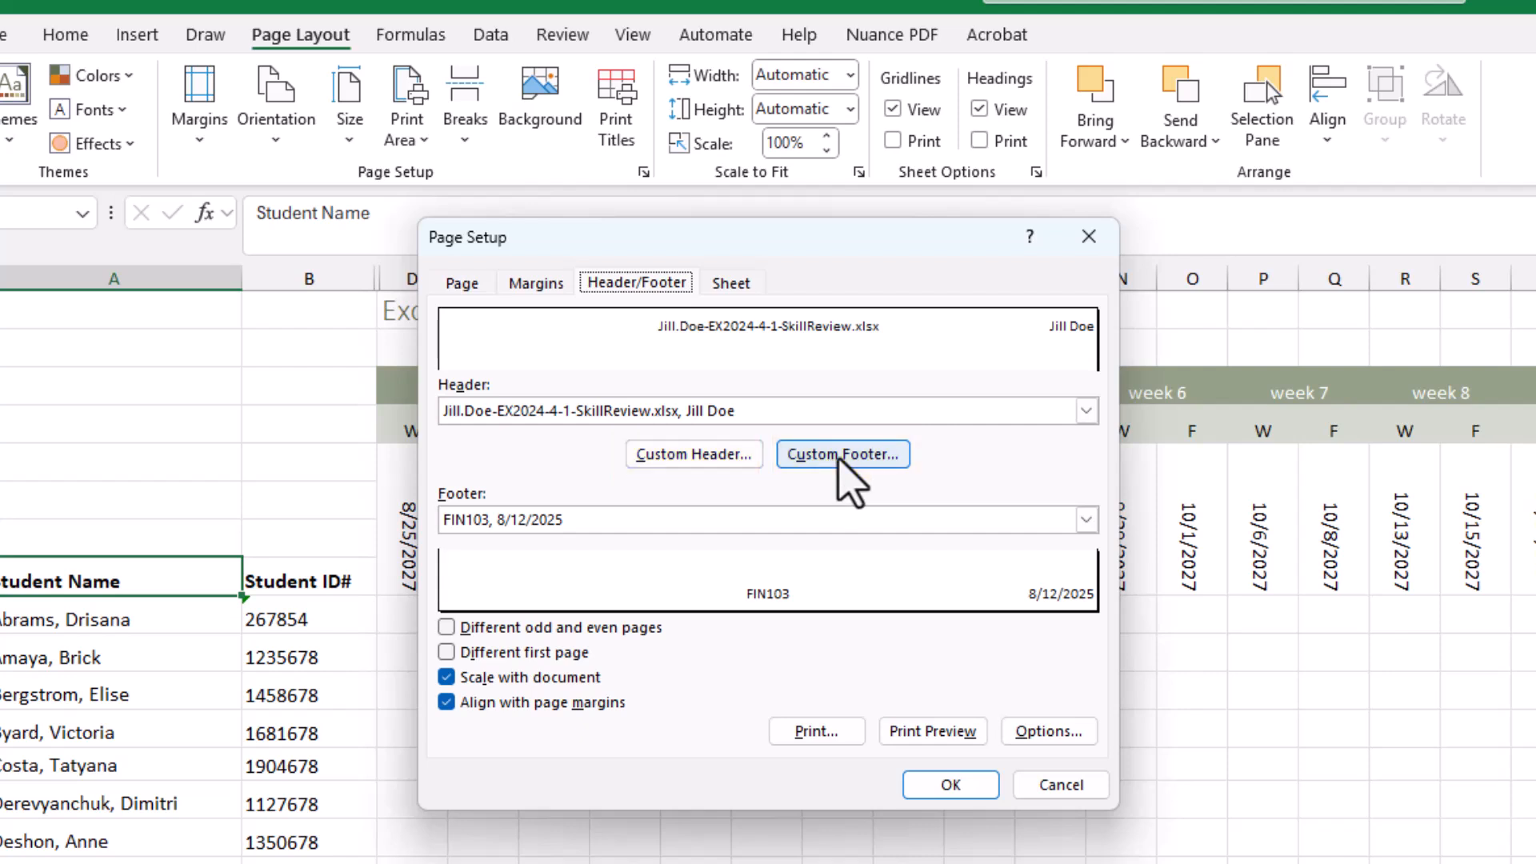
pyautogui.click(721, 283)
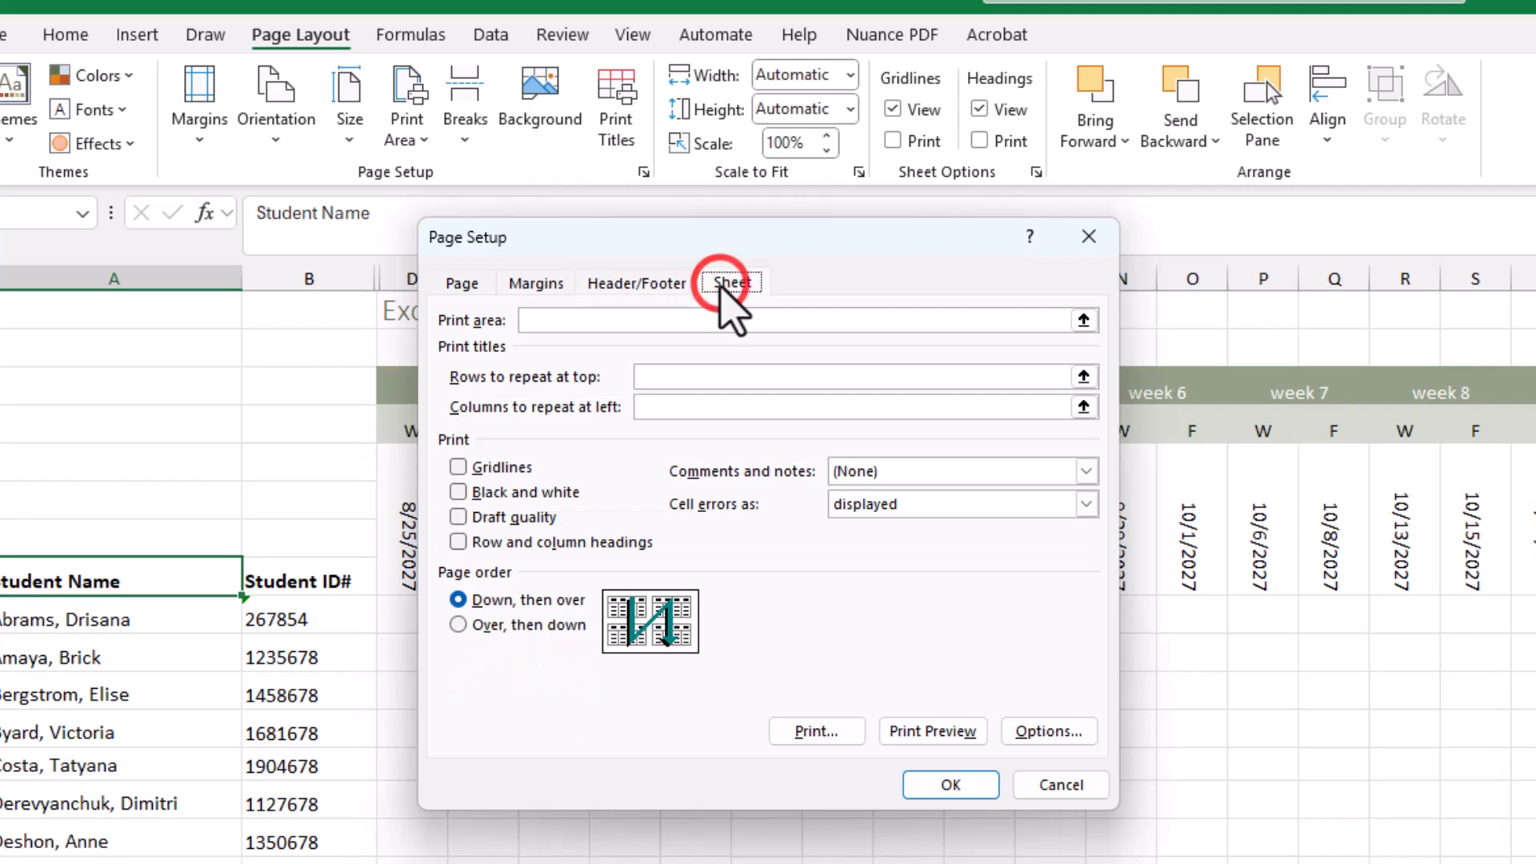
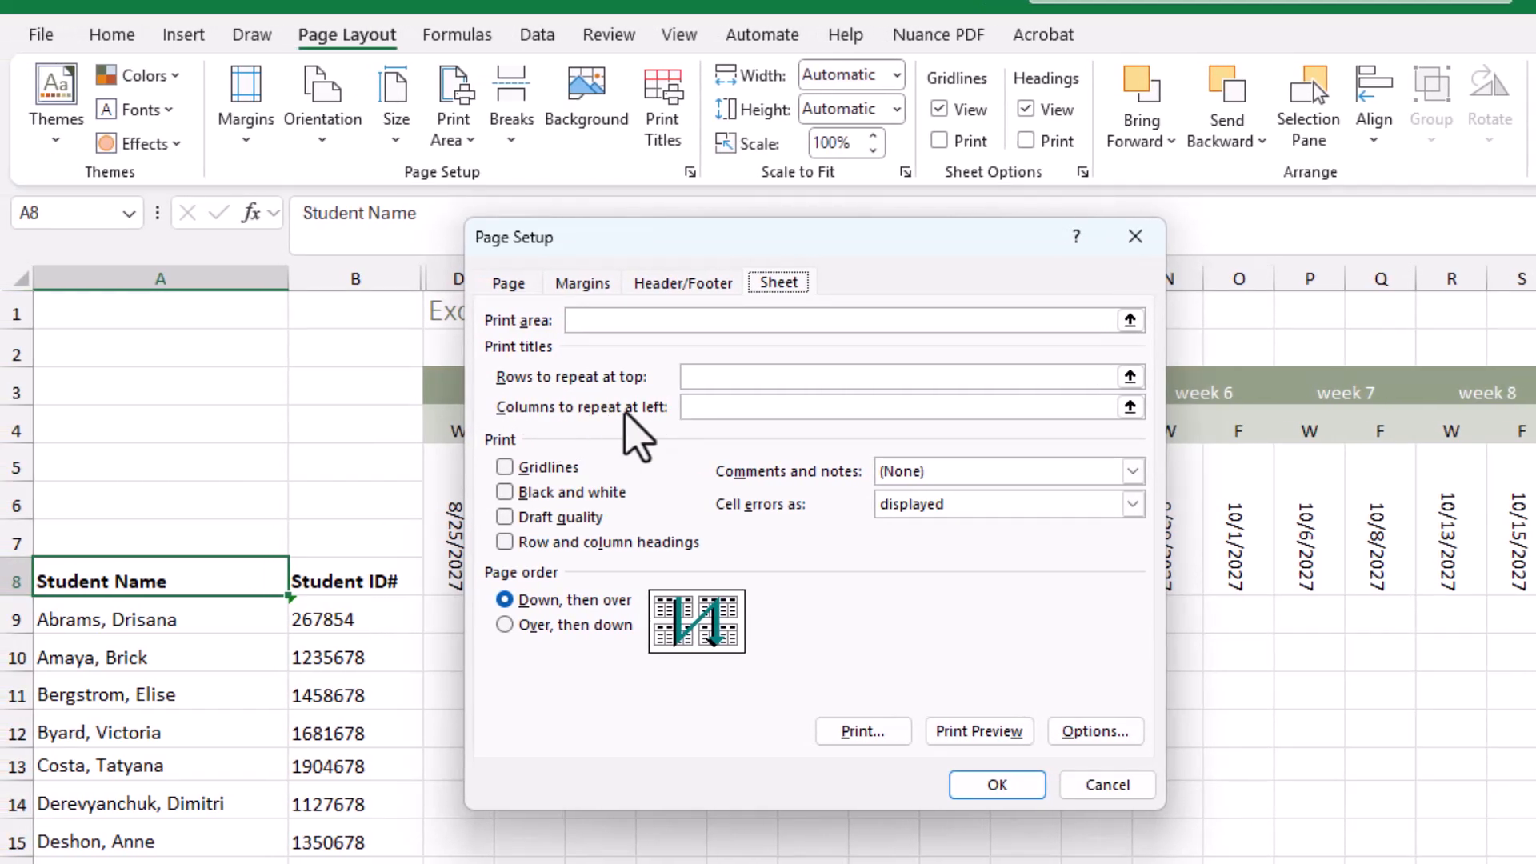
# Set rows 1 to 8 to repeat at top and column A to repeat at left on FIN103, and save the workbook
pyautogui.click(707, 376)
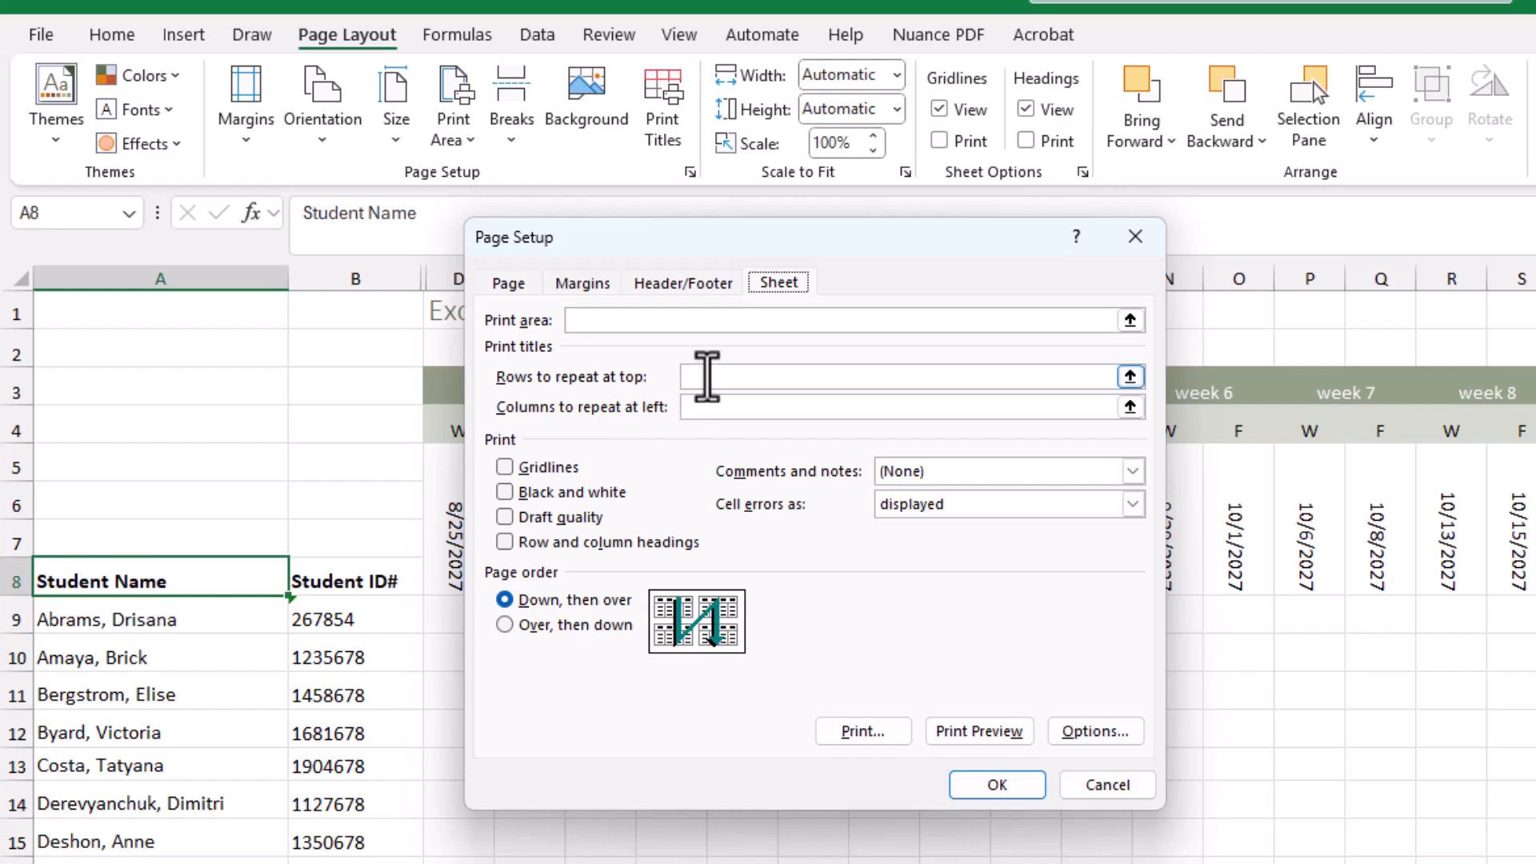
pyautogui.click(707, 376)
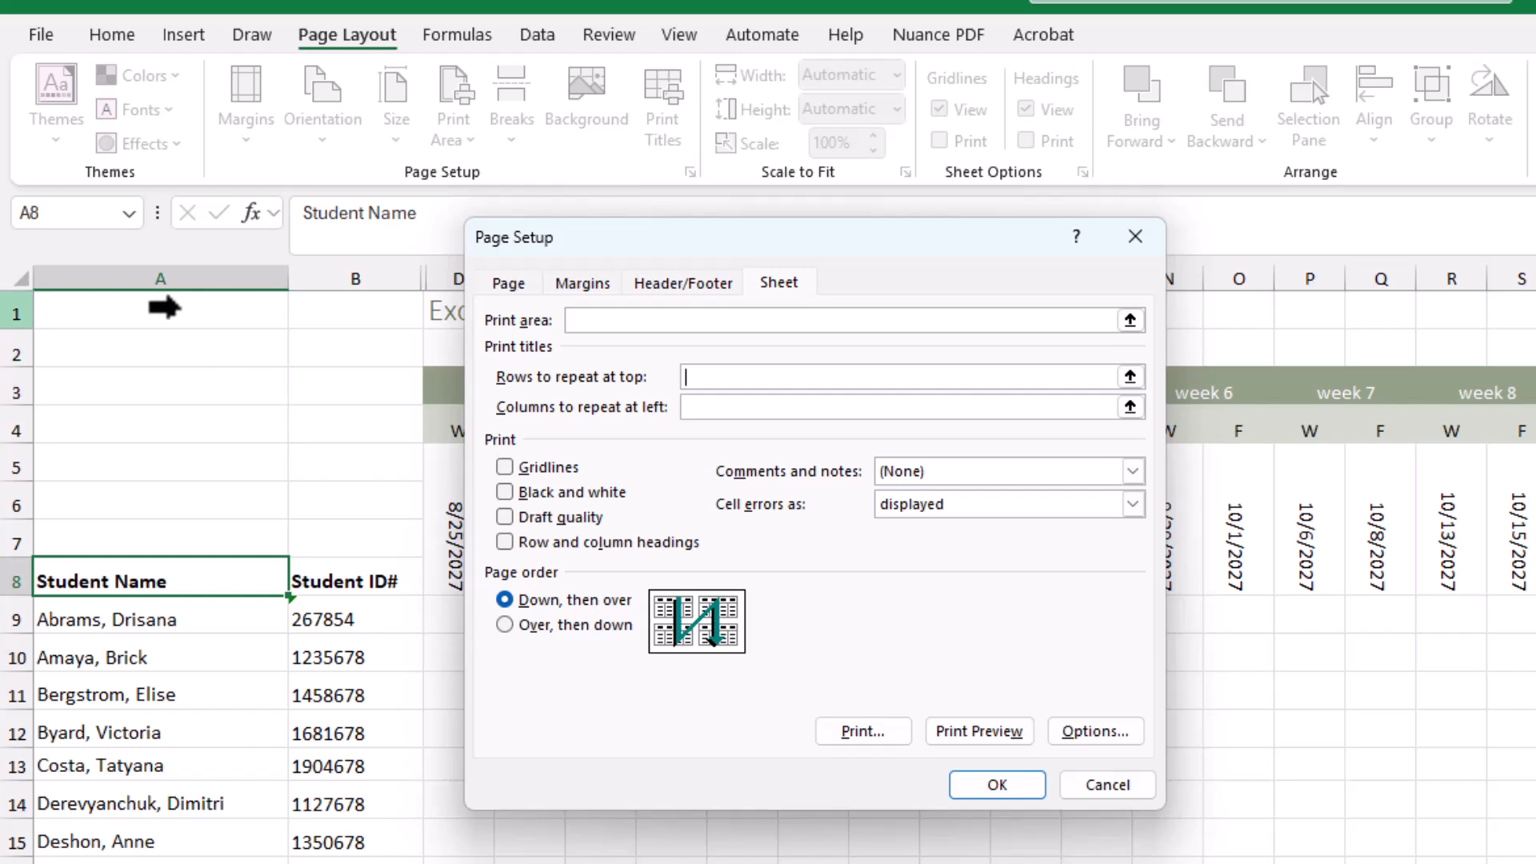
pyautogui.moveTo(164, 306); pyautogui.dragTo(140, 552)
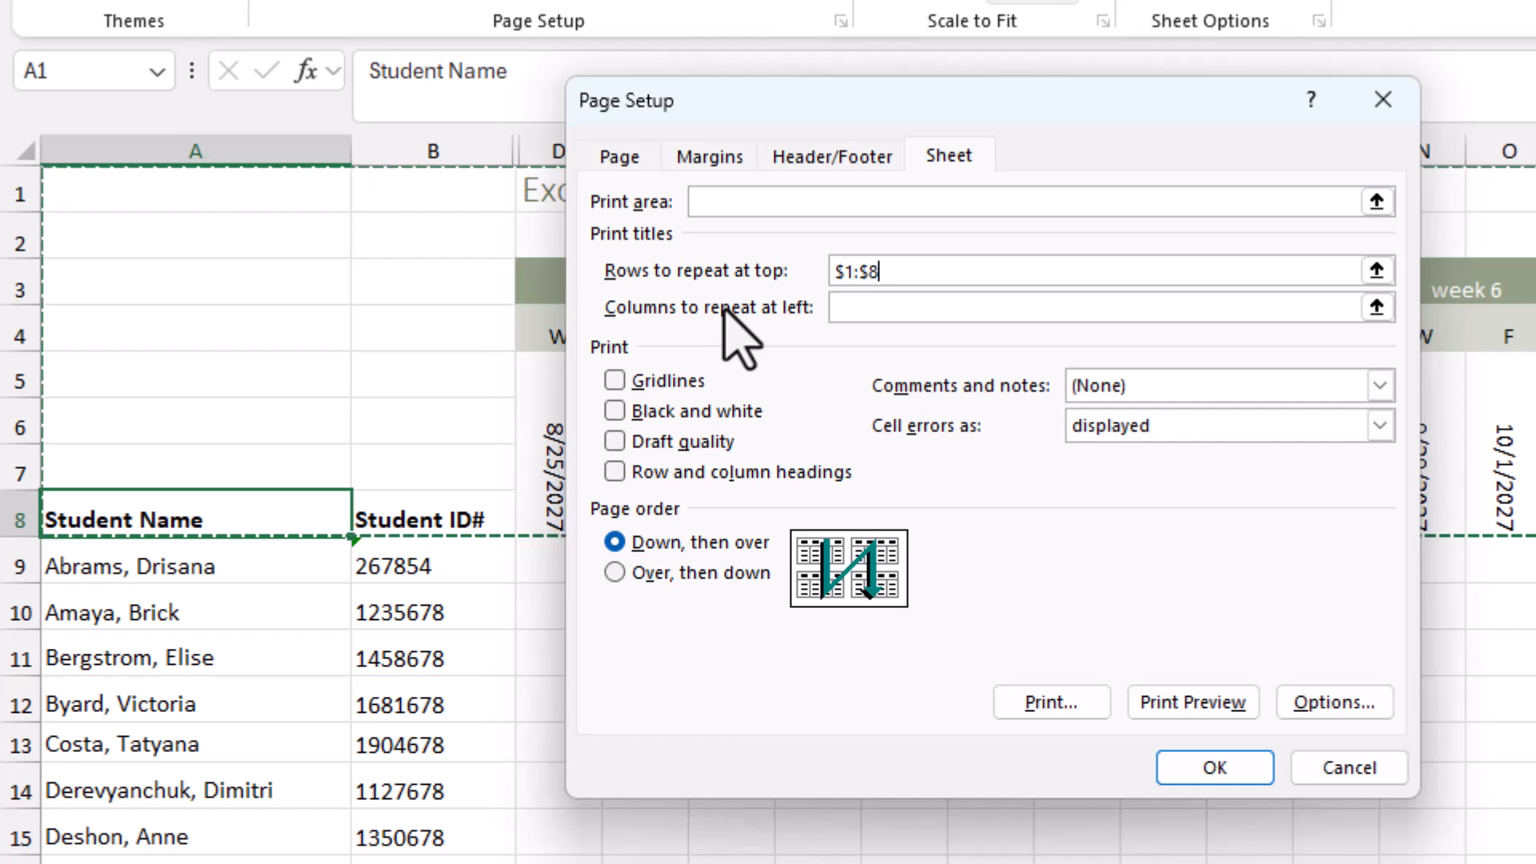
pyautogui.click(931, 309)
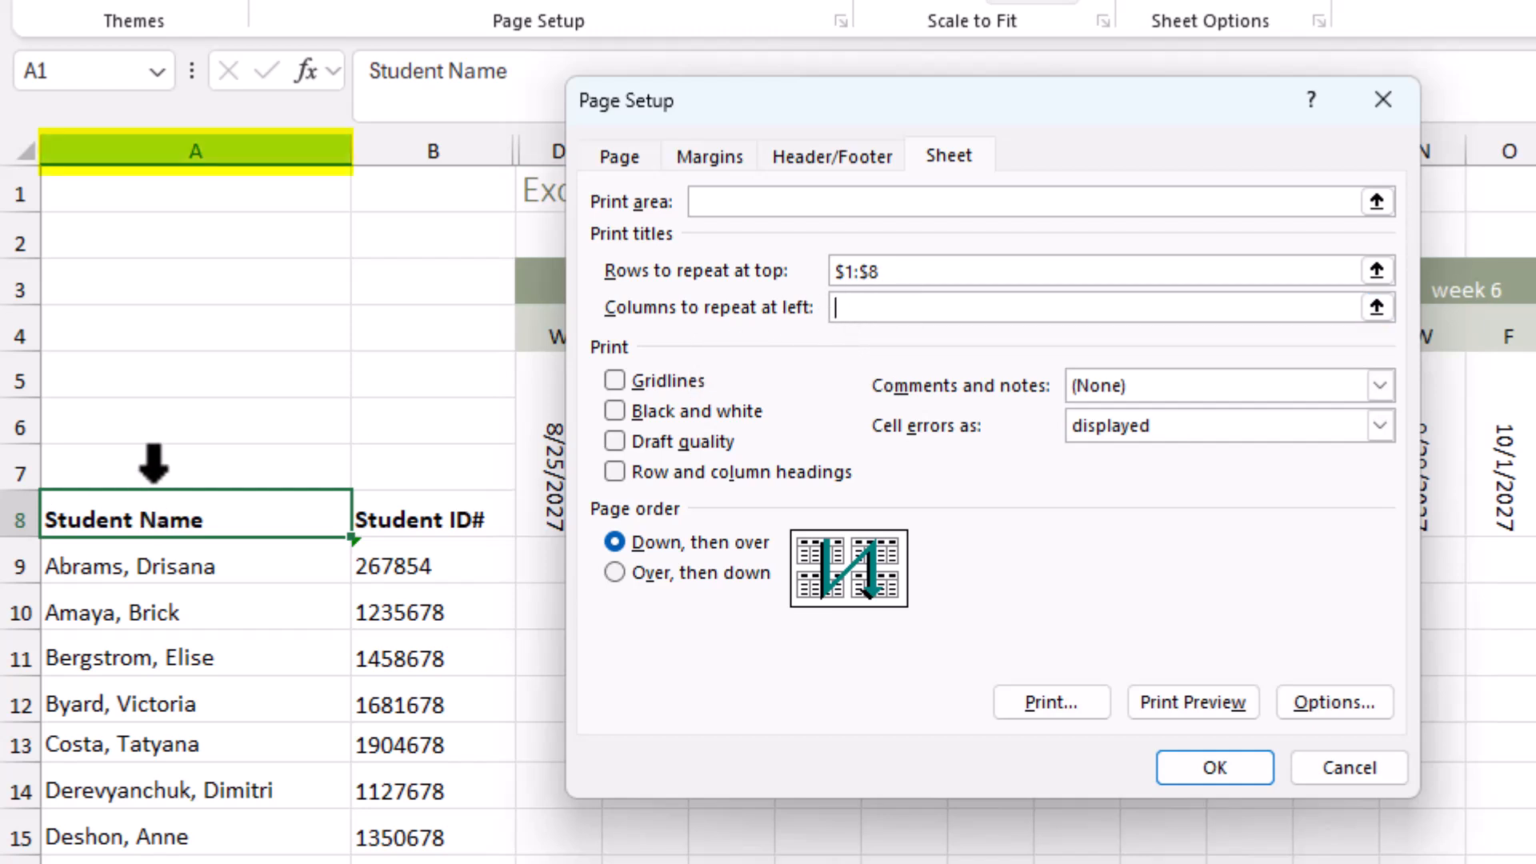
pyautogui.click(186, 409)
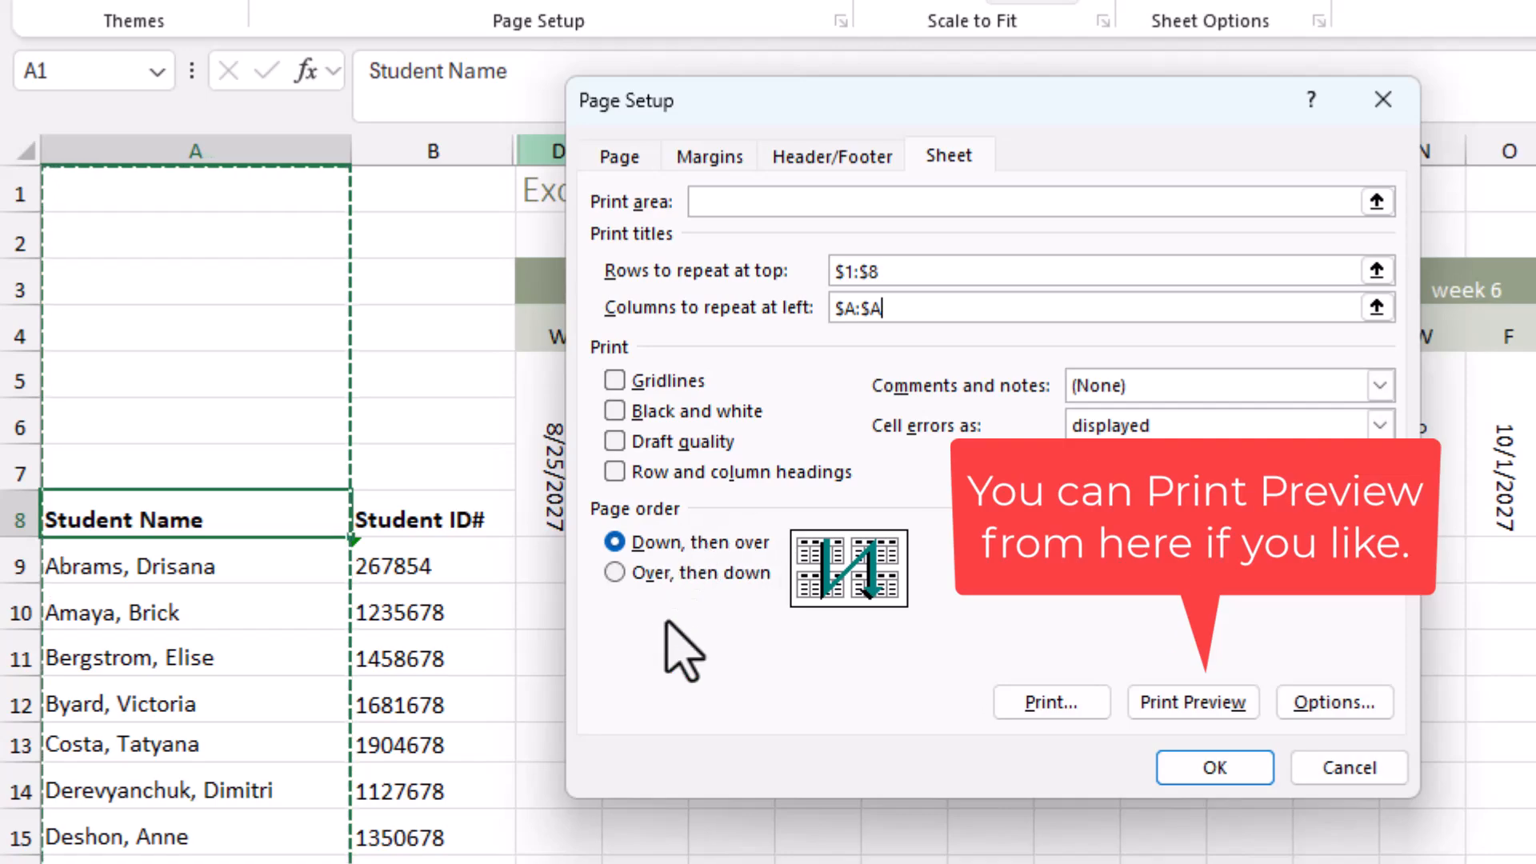
pyautogui.click(1211, 769)
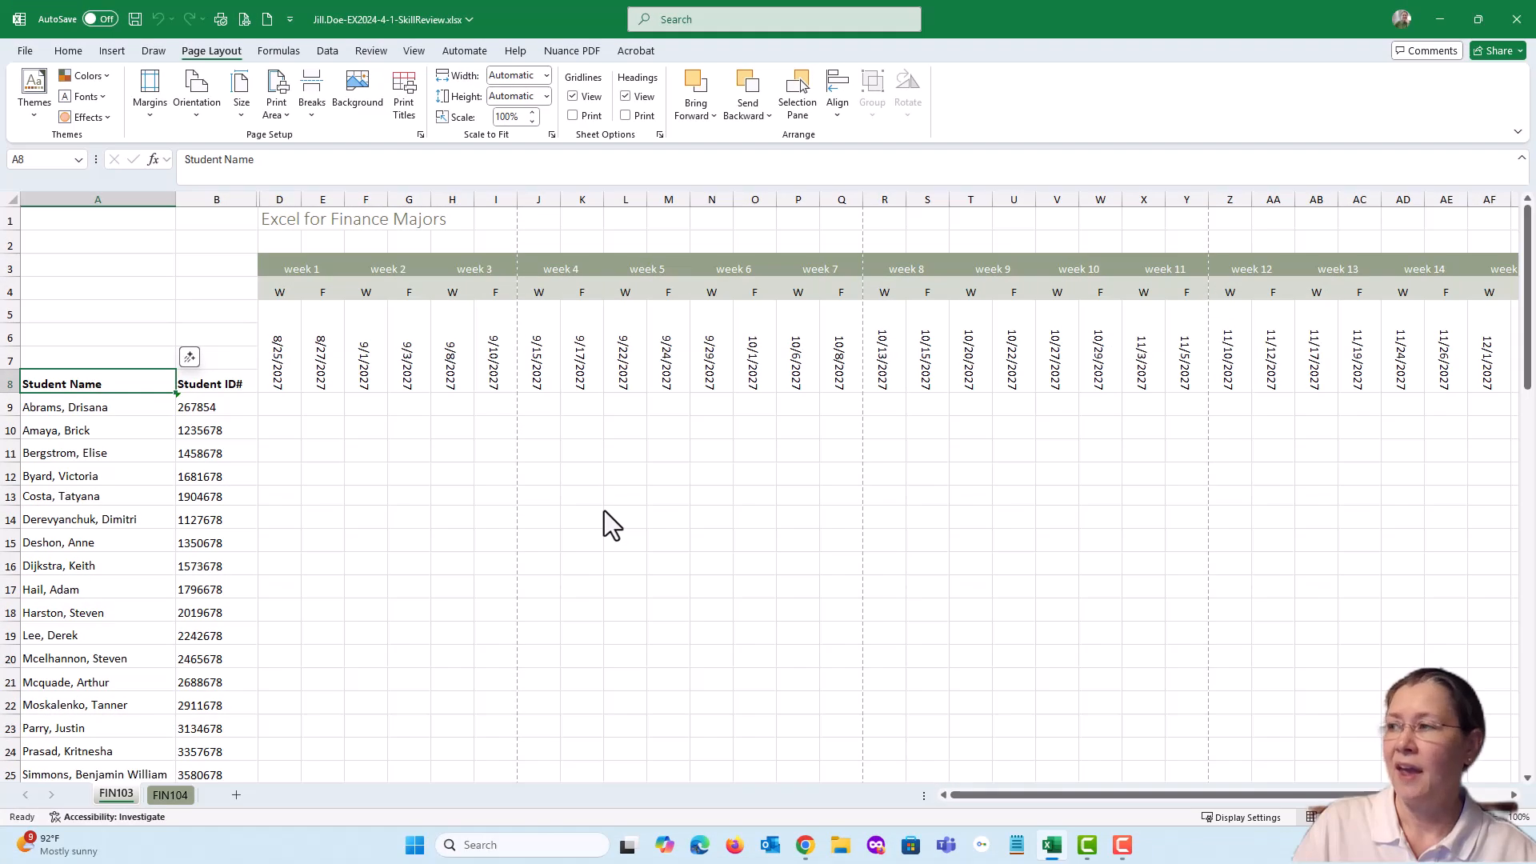
pyautogui.click(135, 19)
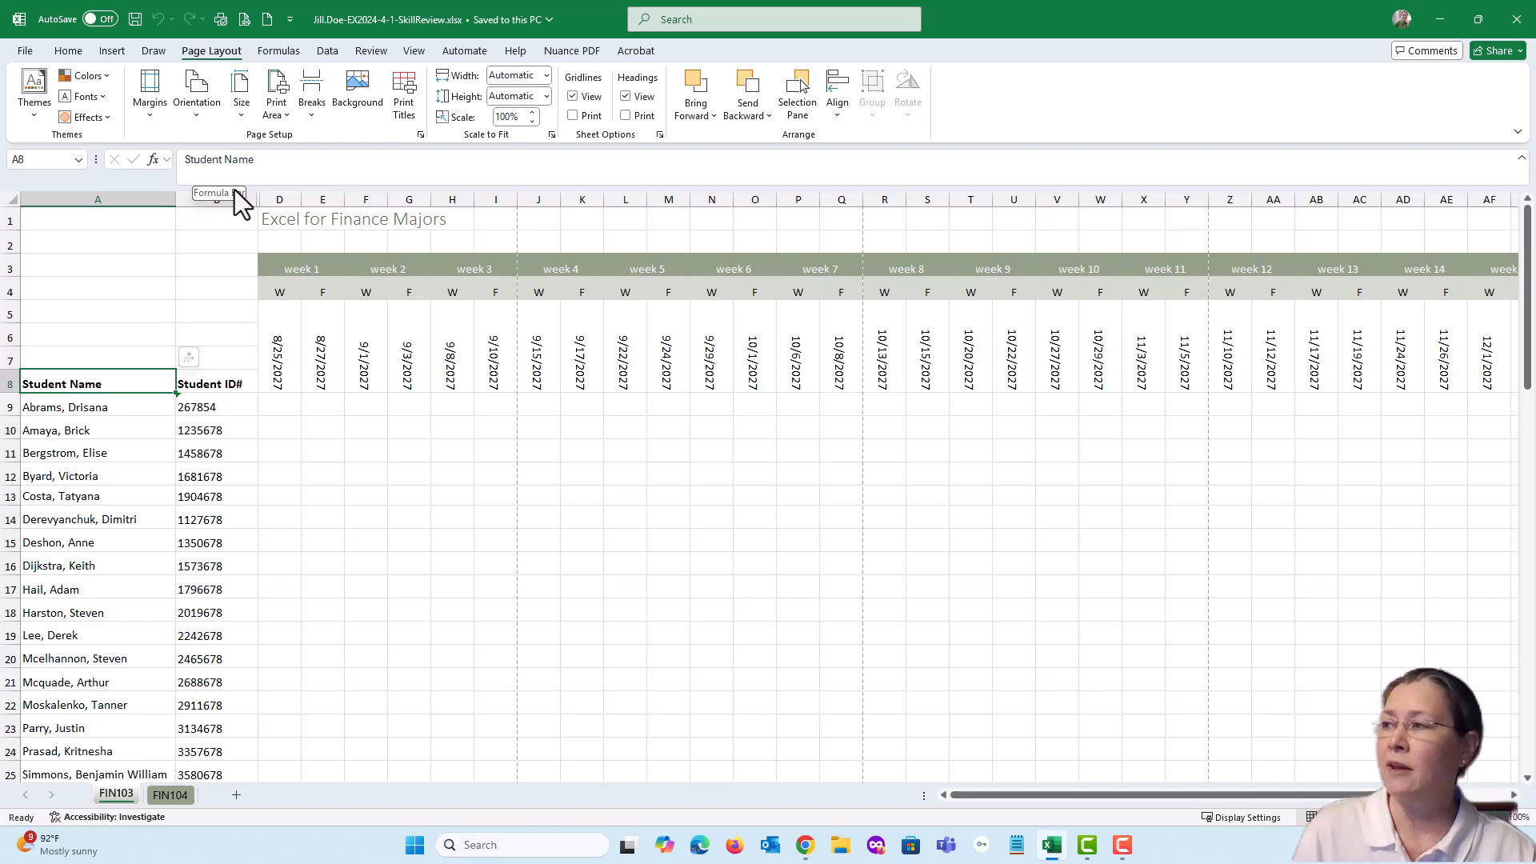
# Preview every page of the FIN103 printout to check the repeated titles, and return to the worksheet
pyautogui.click(246, 20)
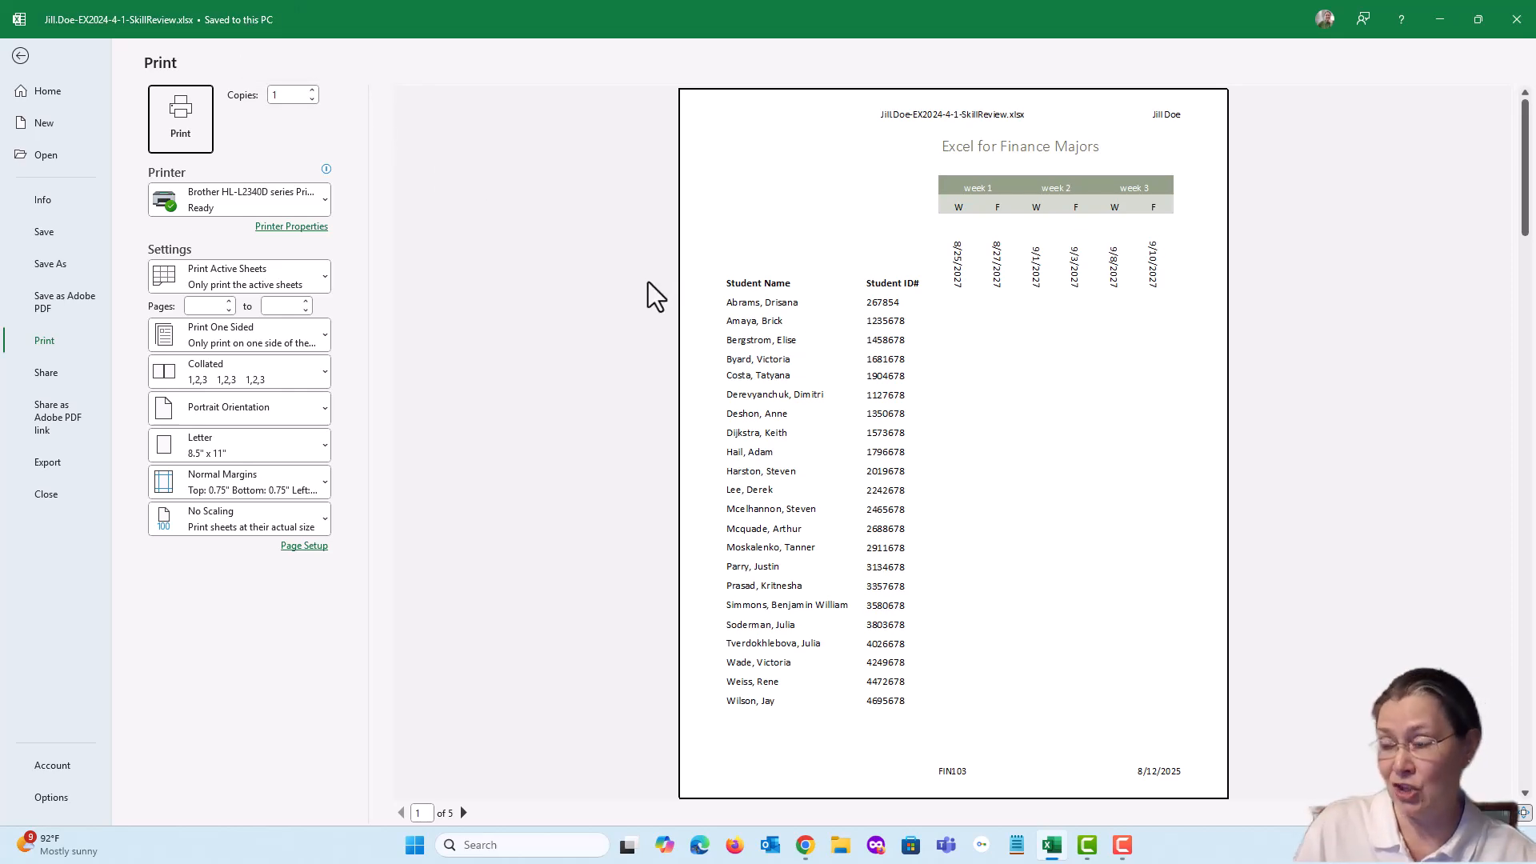
pyautogui.click(463, 812)
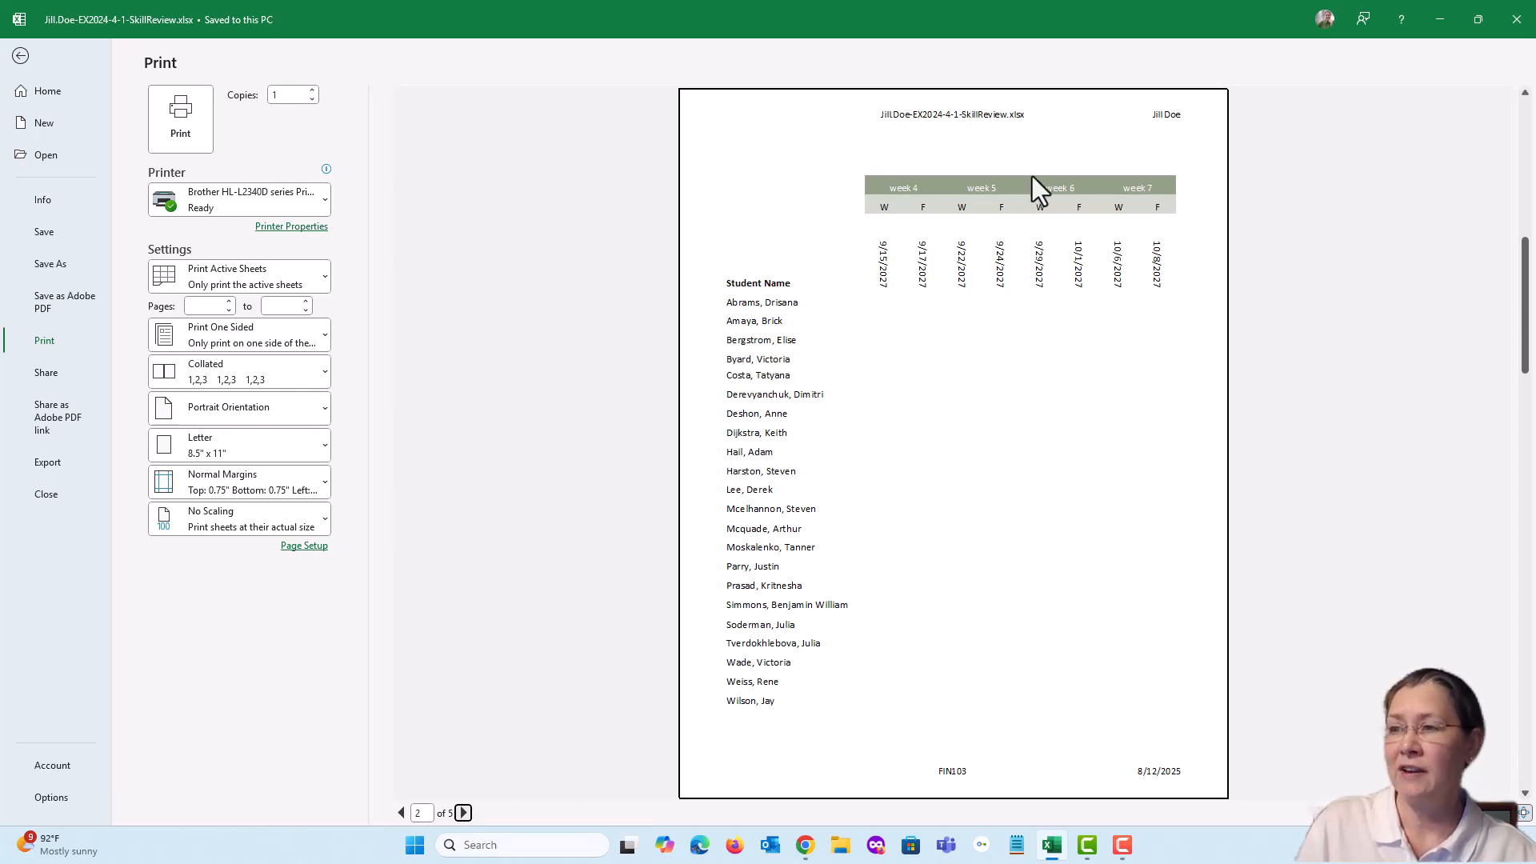
pyautogui.click(463, 812)
pyautogui.click(464, 811)
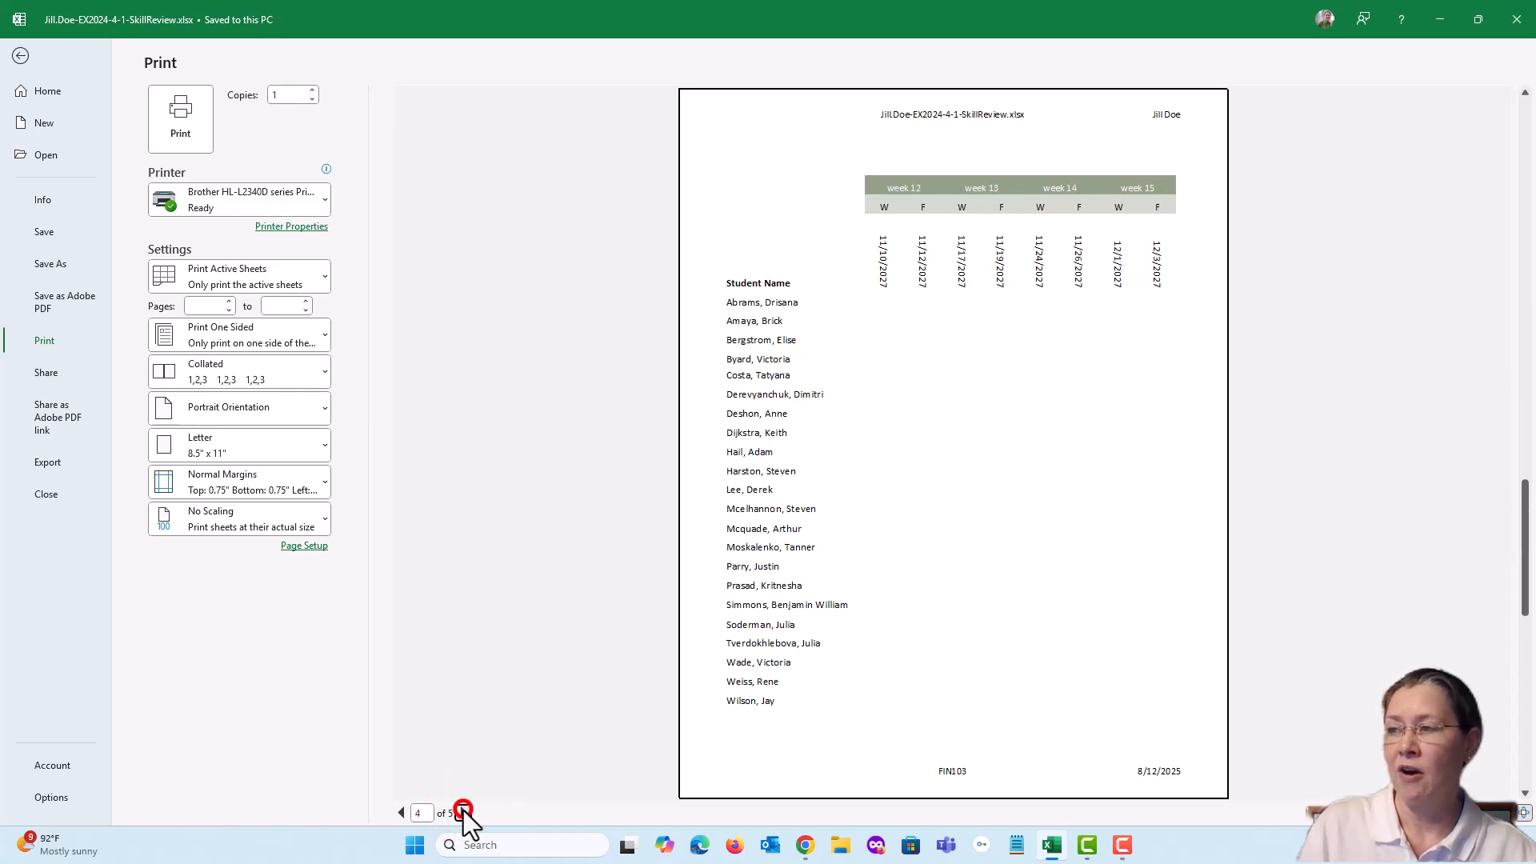
pyautogui.click(463, 811)
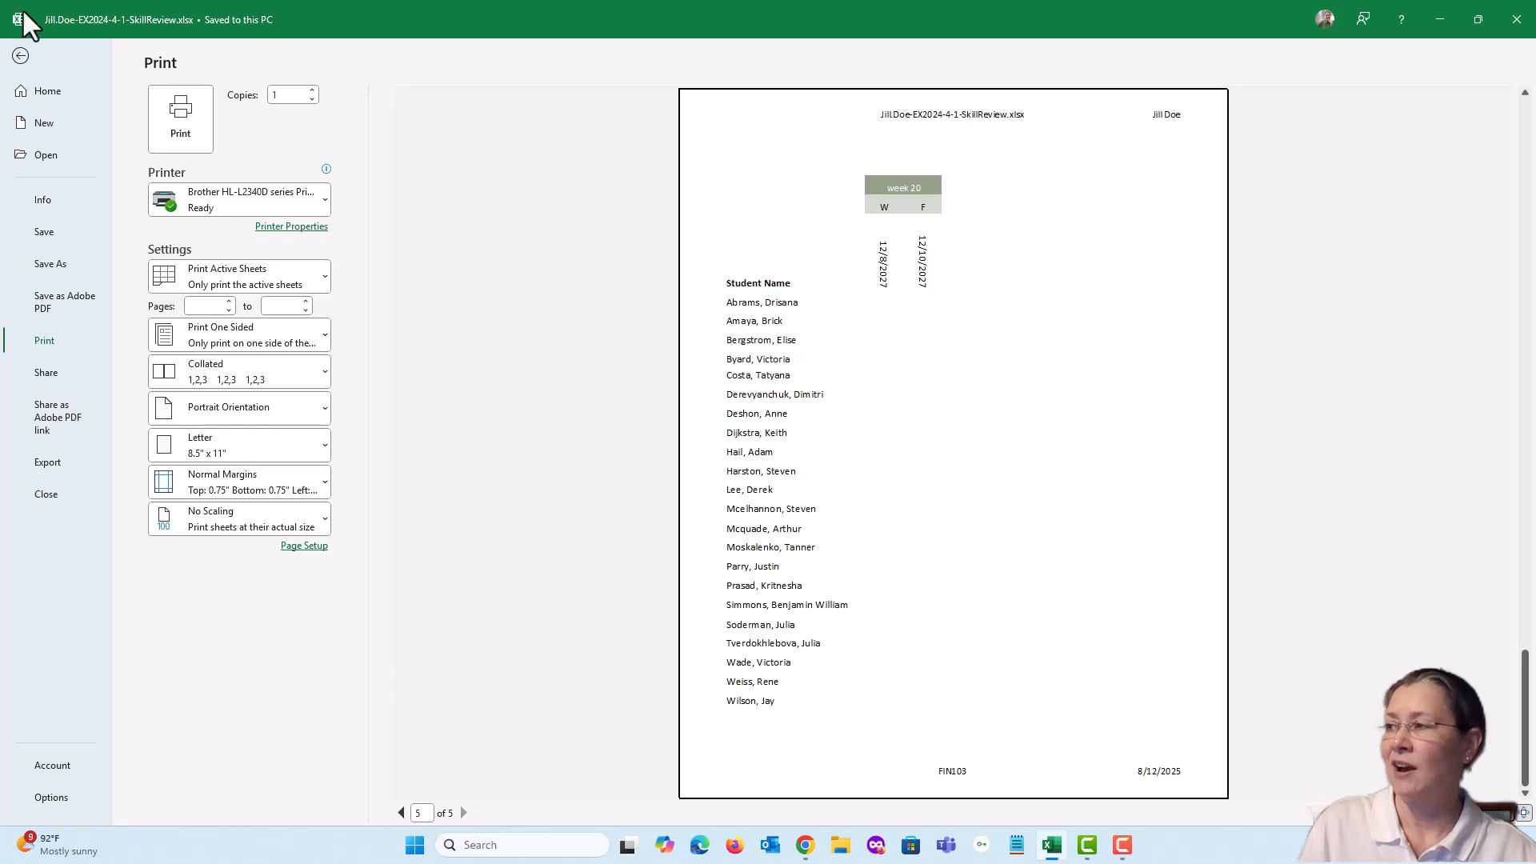
pyautogui.click(20, 56)
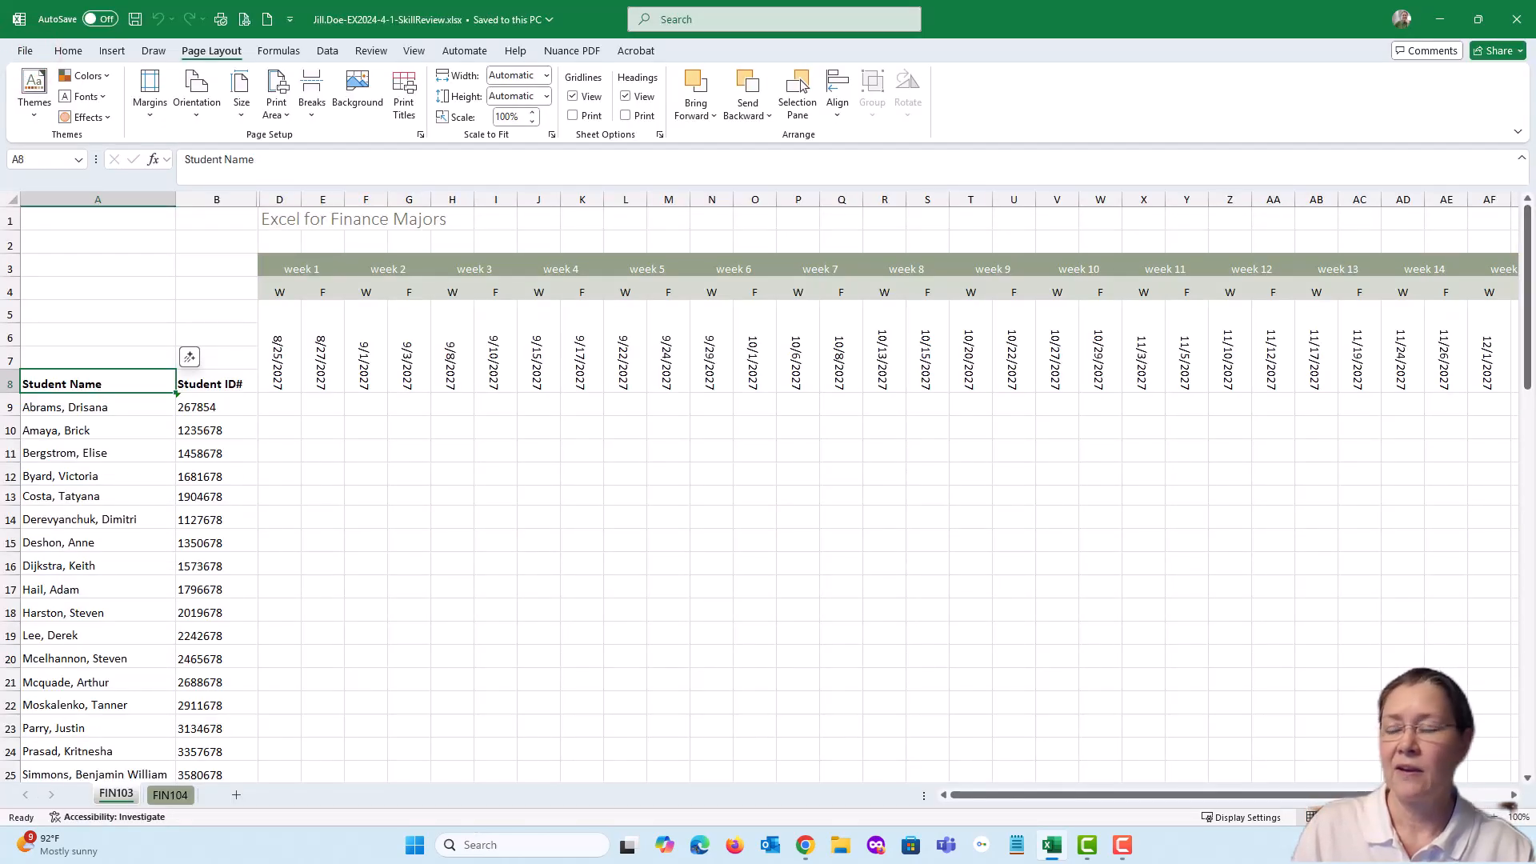
# Bring up the assignment page and mark all four print titles tasks of item 21 complete
pyautogui.moveTo(1535, 112); pyautogui.dragTo(691, 83)
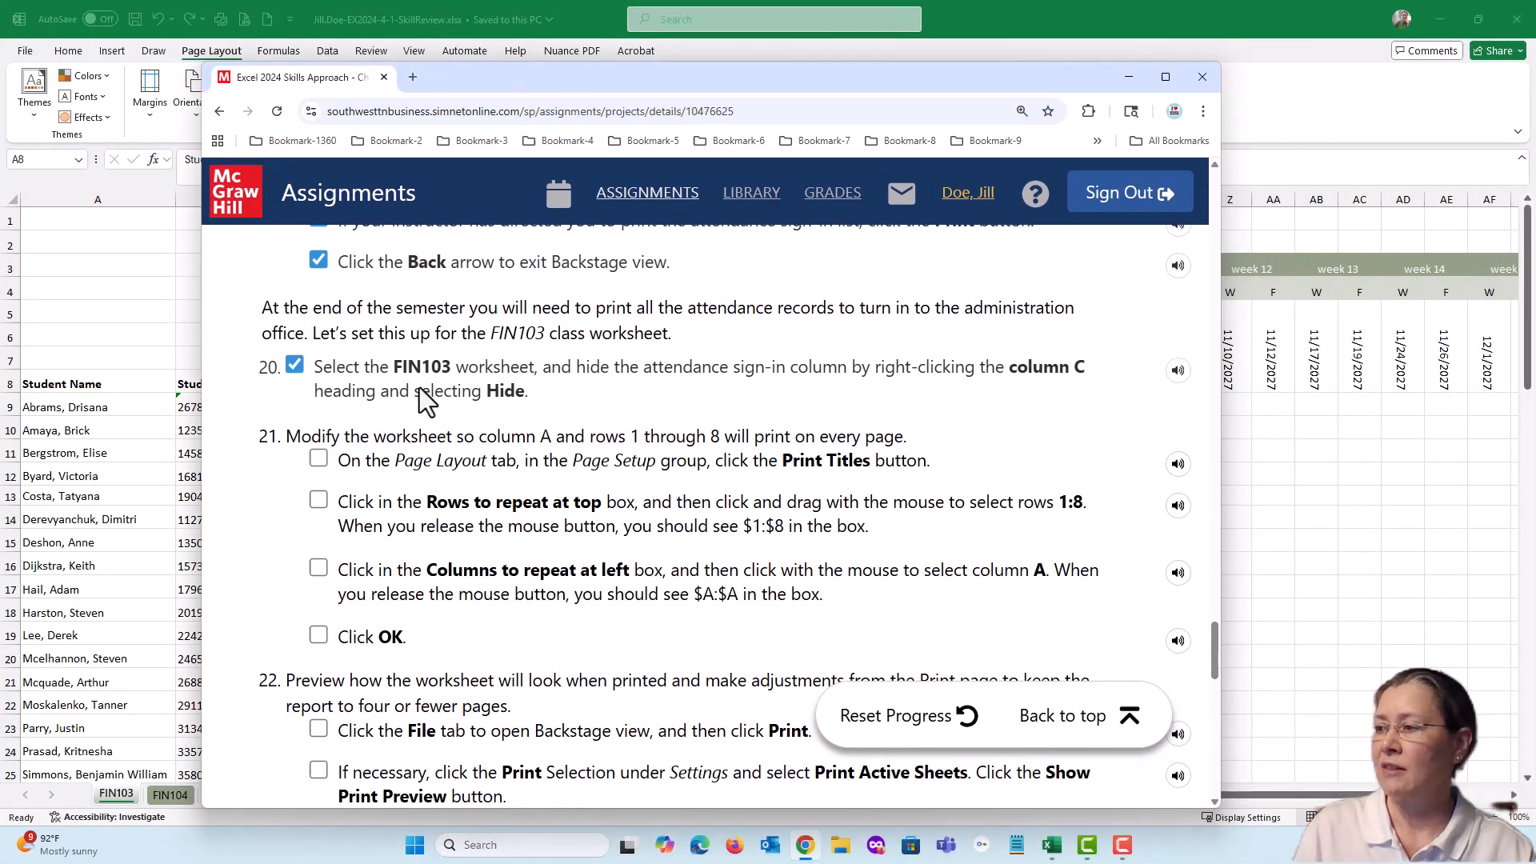
pyautogui.click(318, 459)
pyautogui.click(318, 500)
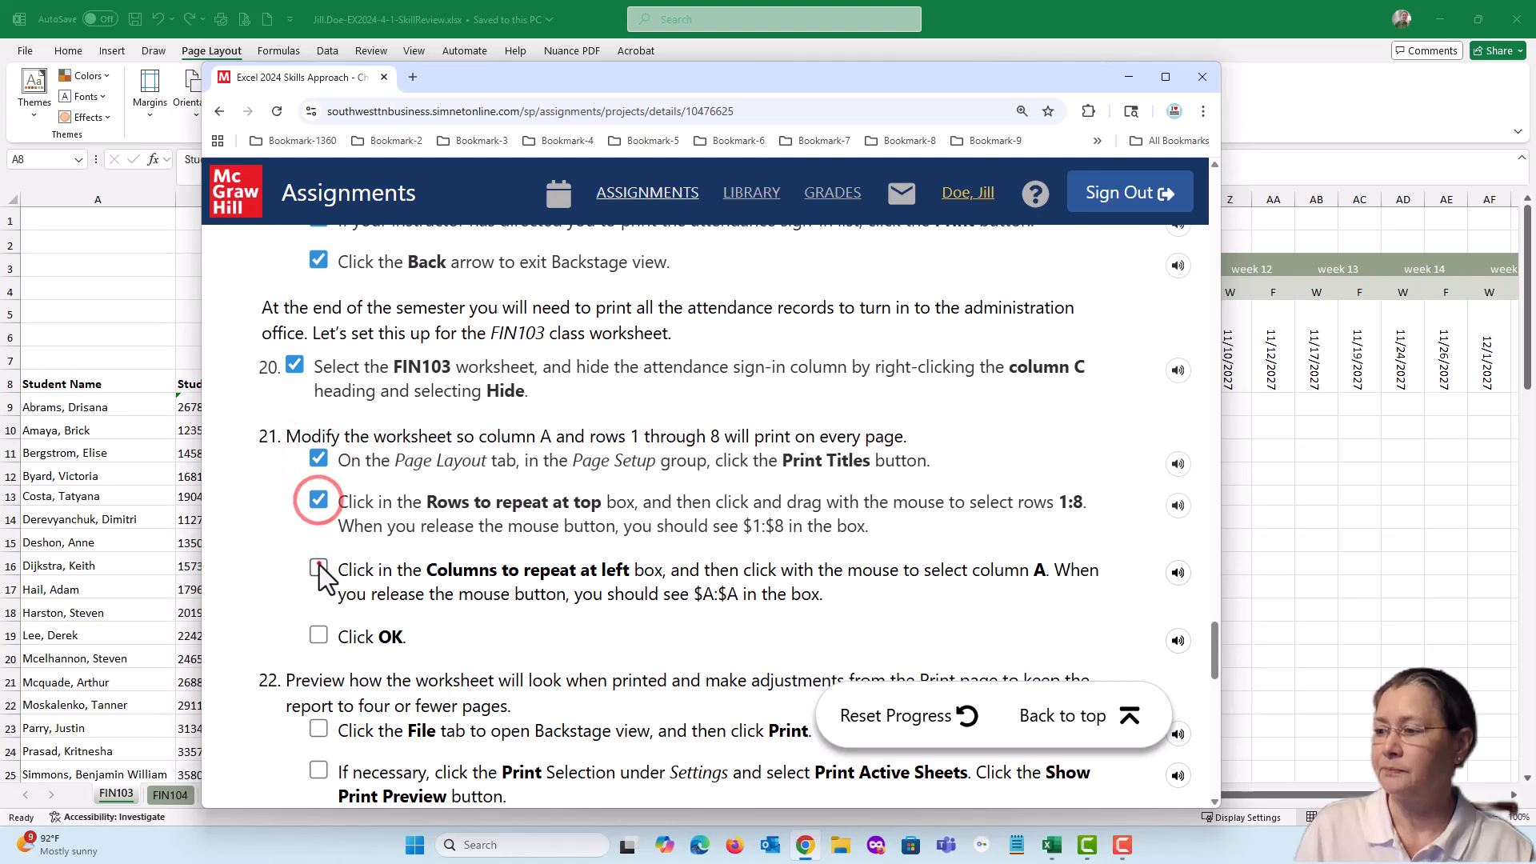
pyautogui.click(318, 570)
pyautogui.click(318, 635)
# Mark the first three tasks of item 22 complete on the assignment page, and review its remaining orientation, margin and scaling tasks
pyautogui.scroll(-1, 566, 493)
pyautogui.scroll(-3, 567, 493)
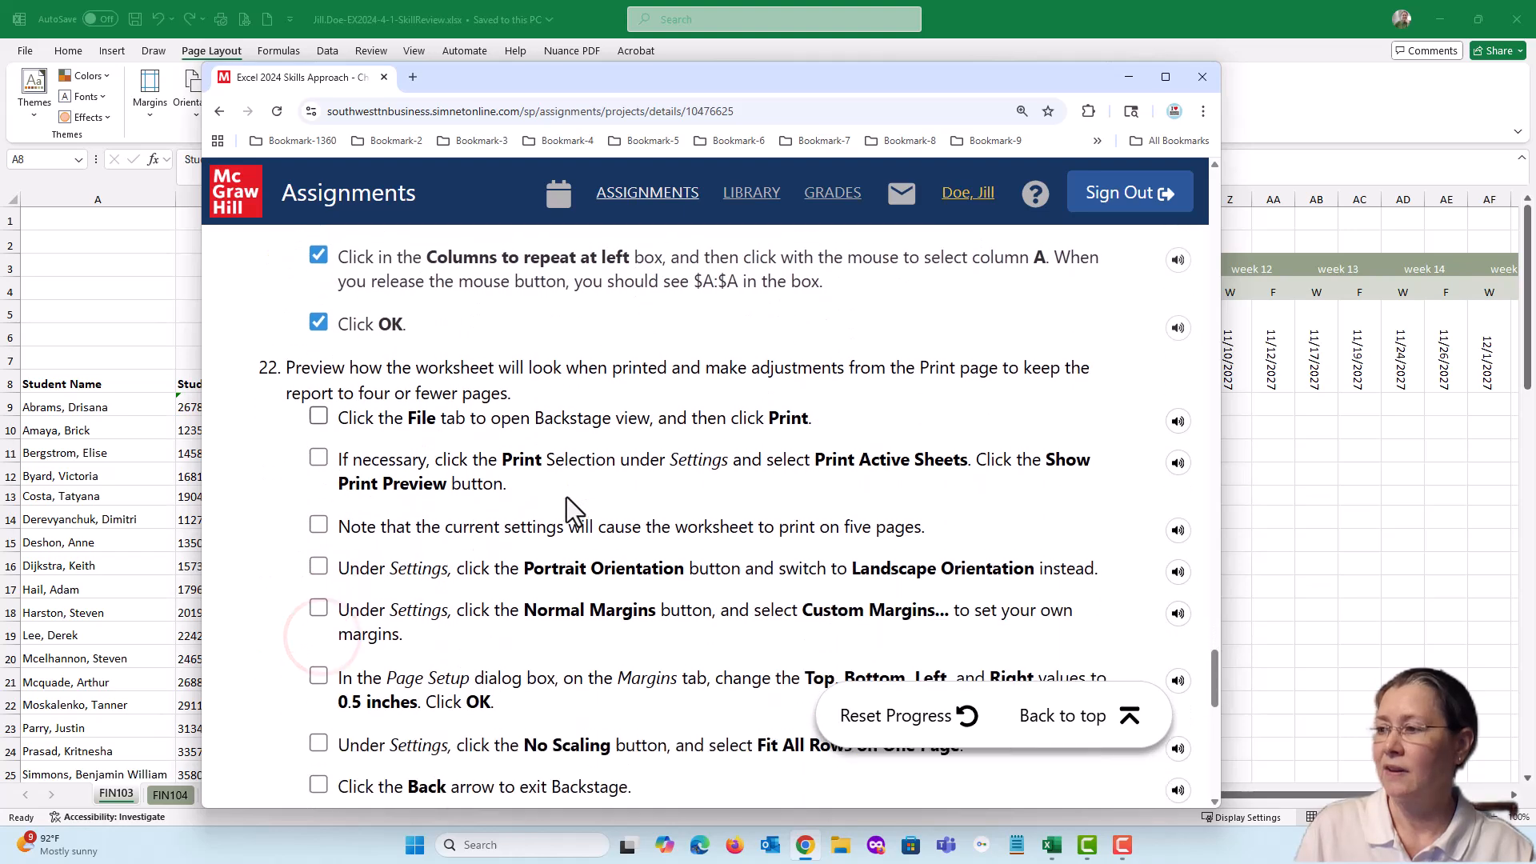
pyautogui.scroll(-1, 566, 497)
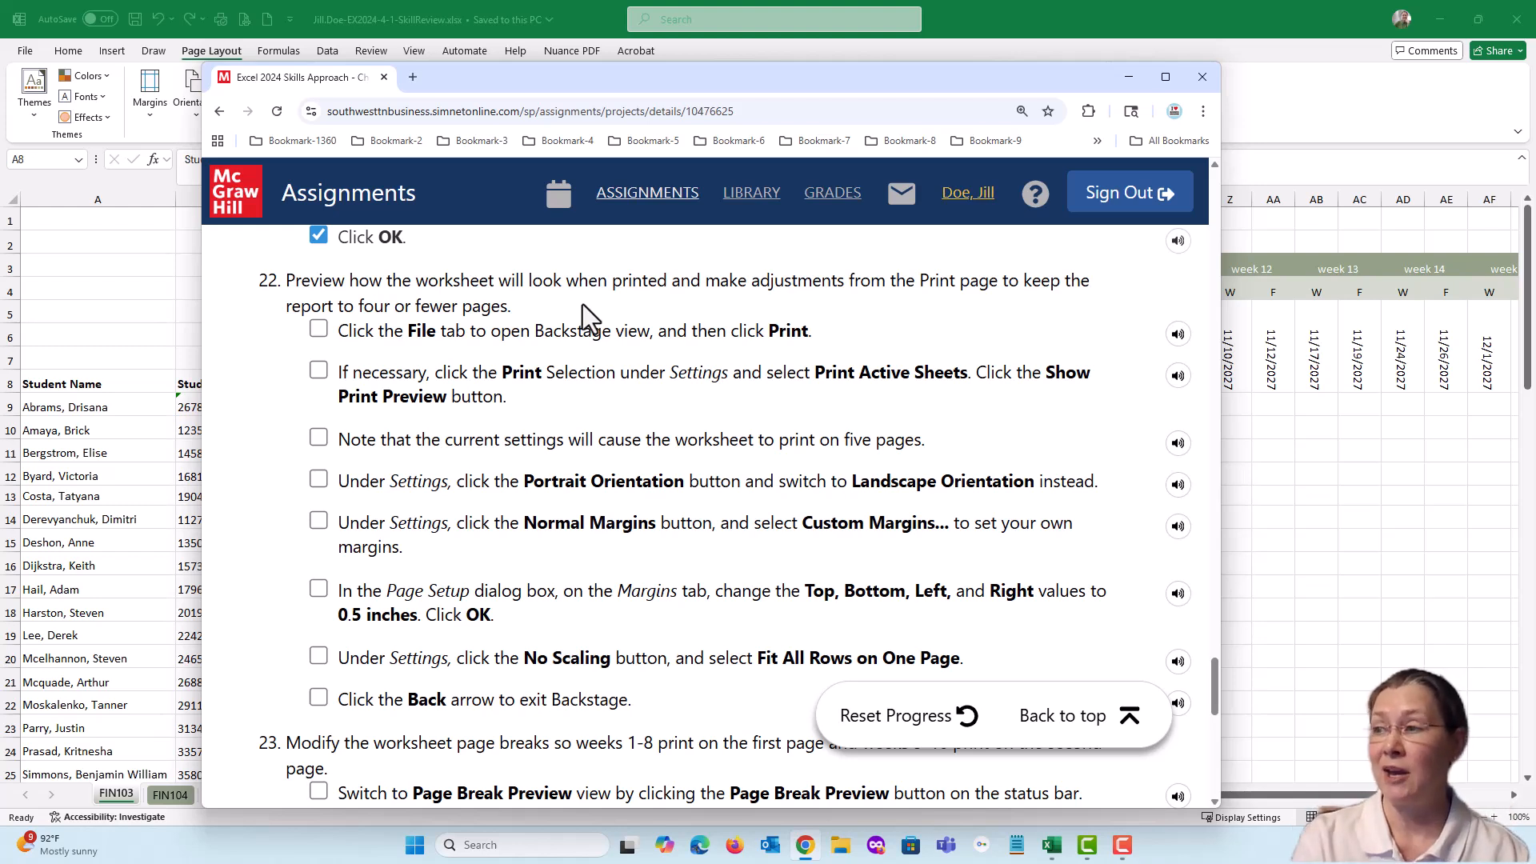
pyautogui.click(318, 328)
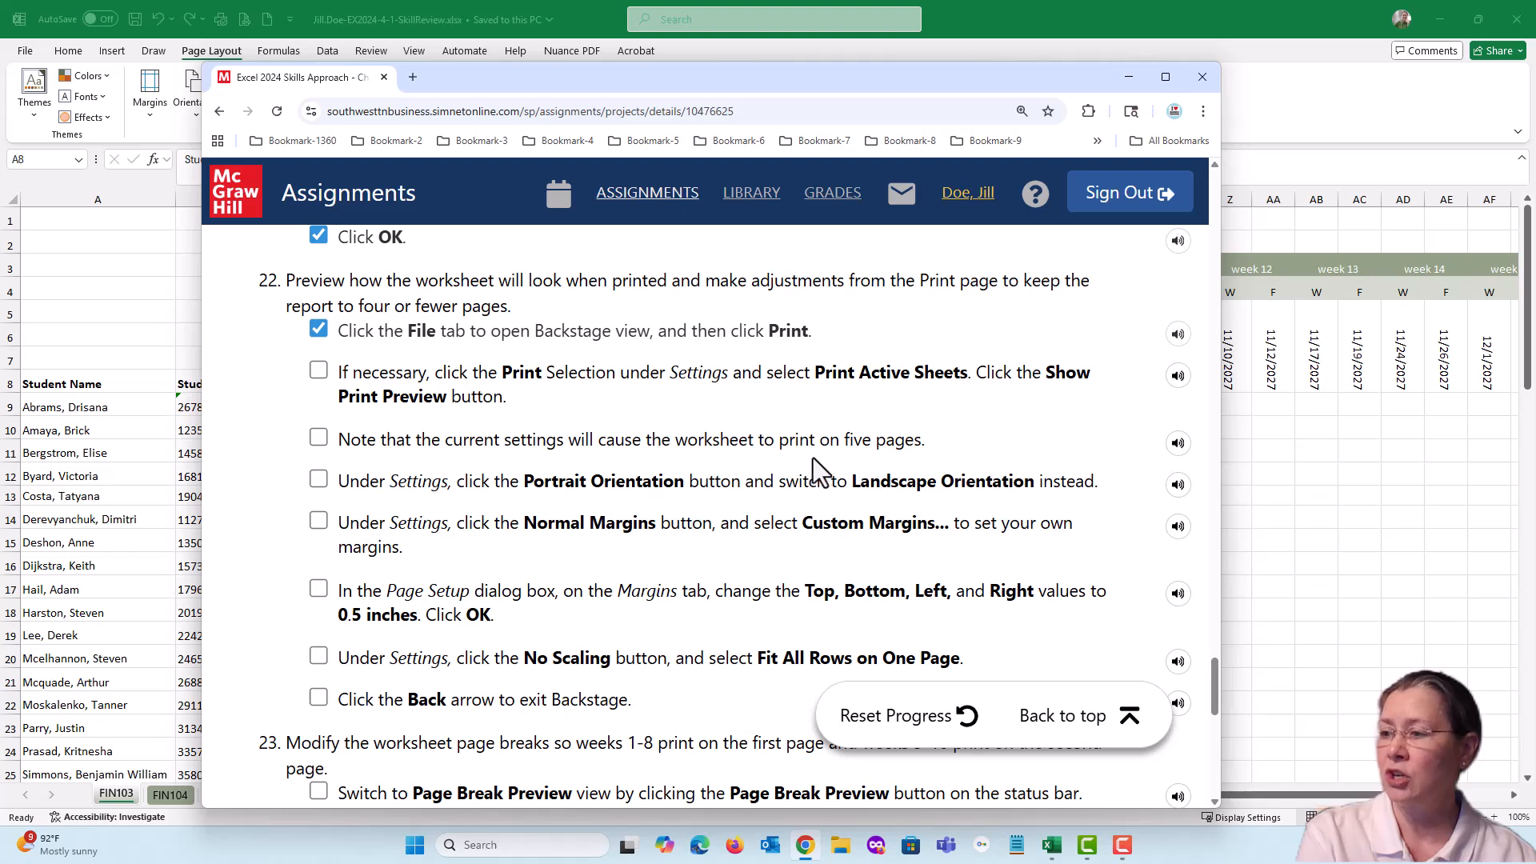
pyautogui.click(318, 437)
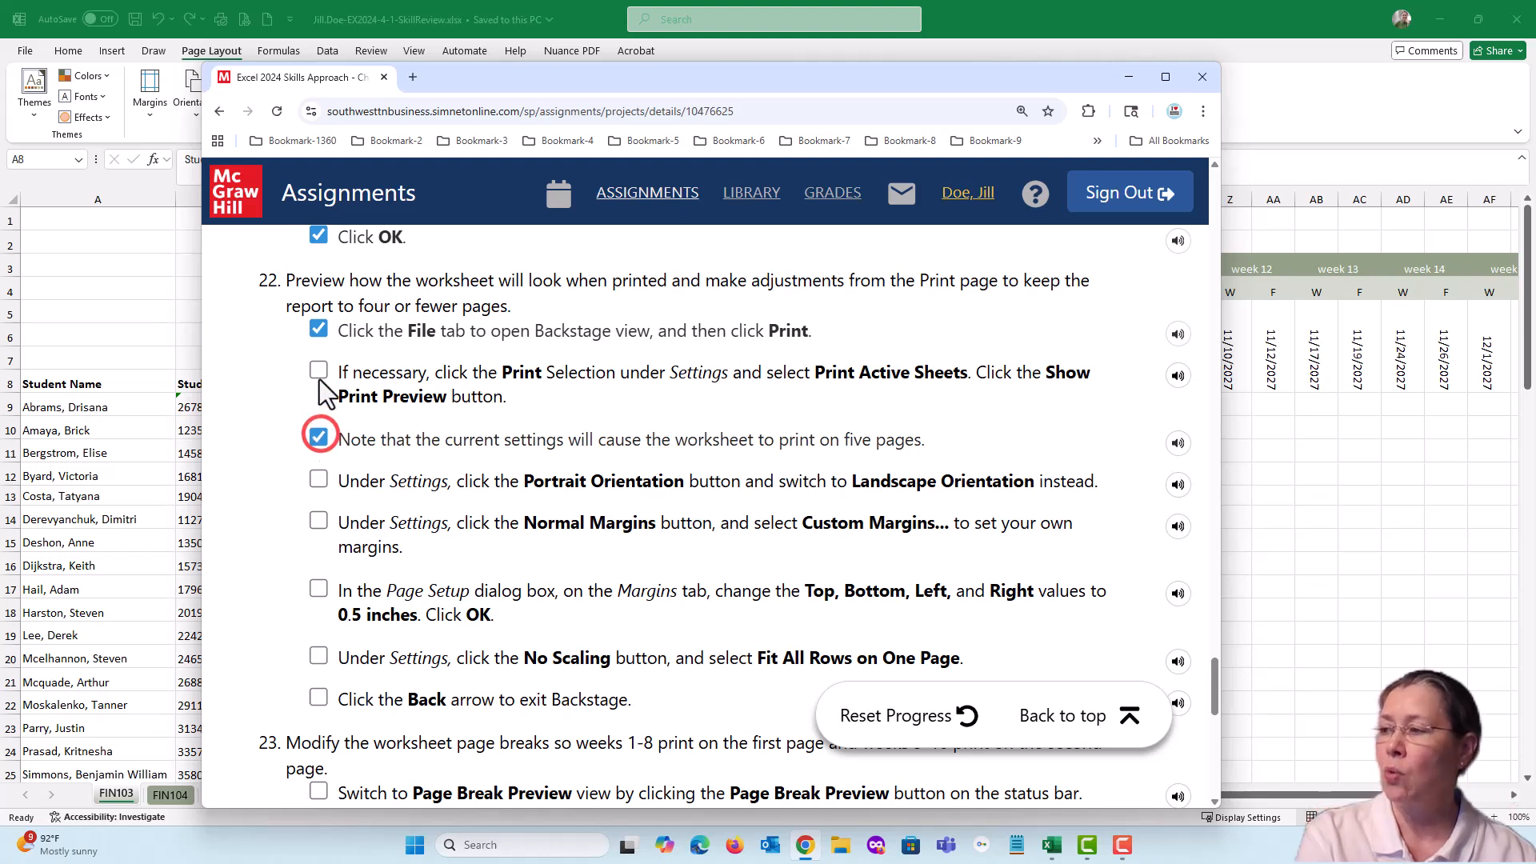
pyautogui.click(318, 371)
pyautogui.scroll(-2, 514, 420)
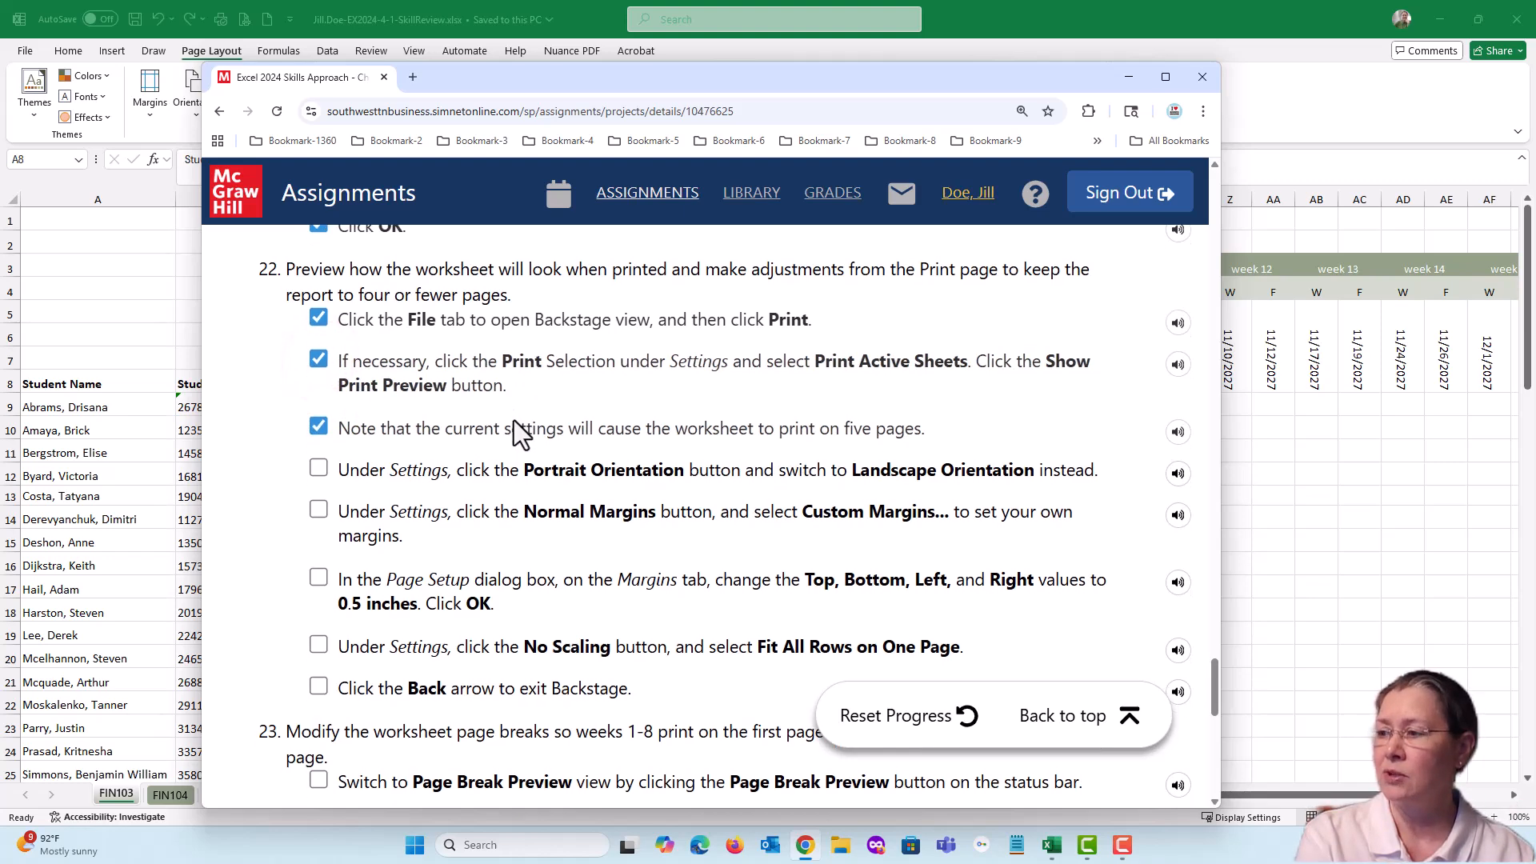
pyautogui.scroll(-2, 514, 420)
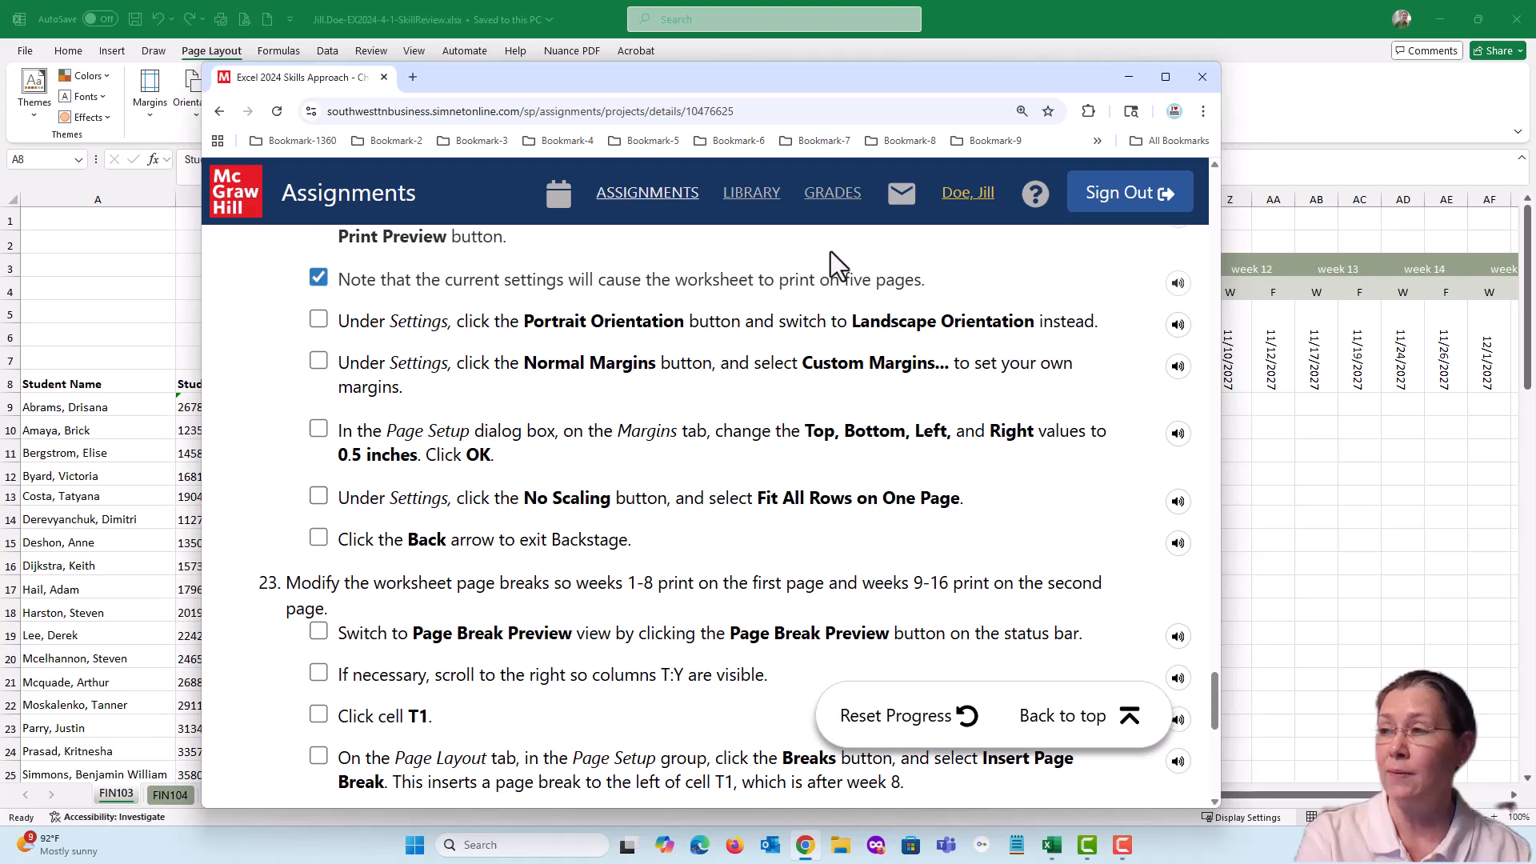
# Switch back to the Excel workbook and set the FIN103 sheet to landscape orientation
pyautogui.moveTo(743, 89); pyautogui.dragTo(1535, 112)
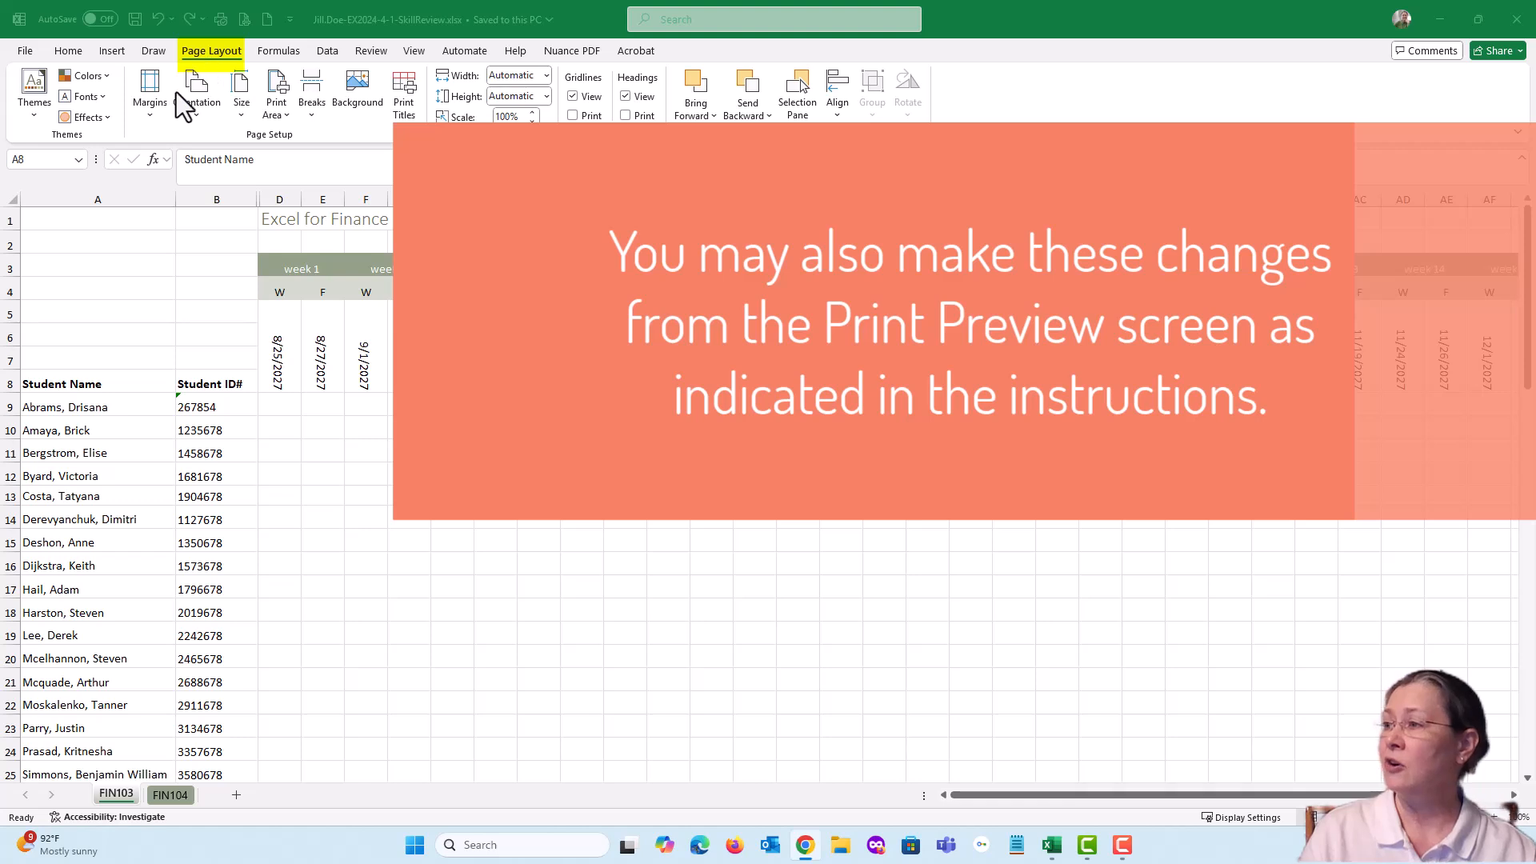
pyautogui.click(196, 112)
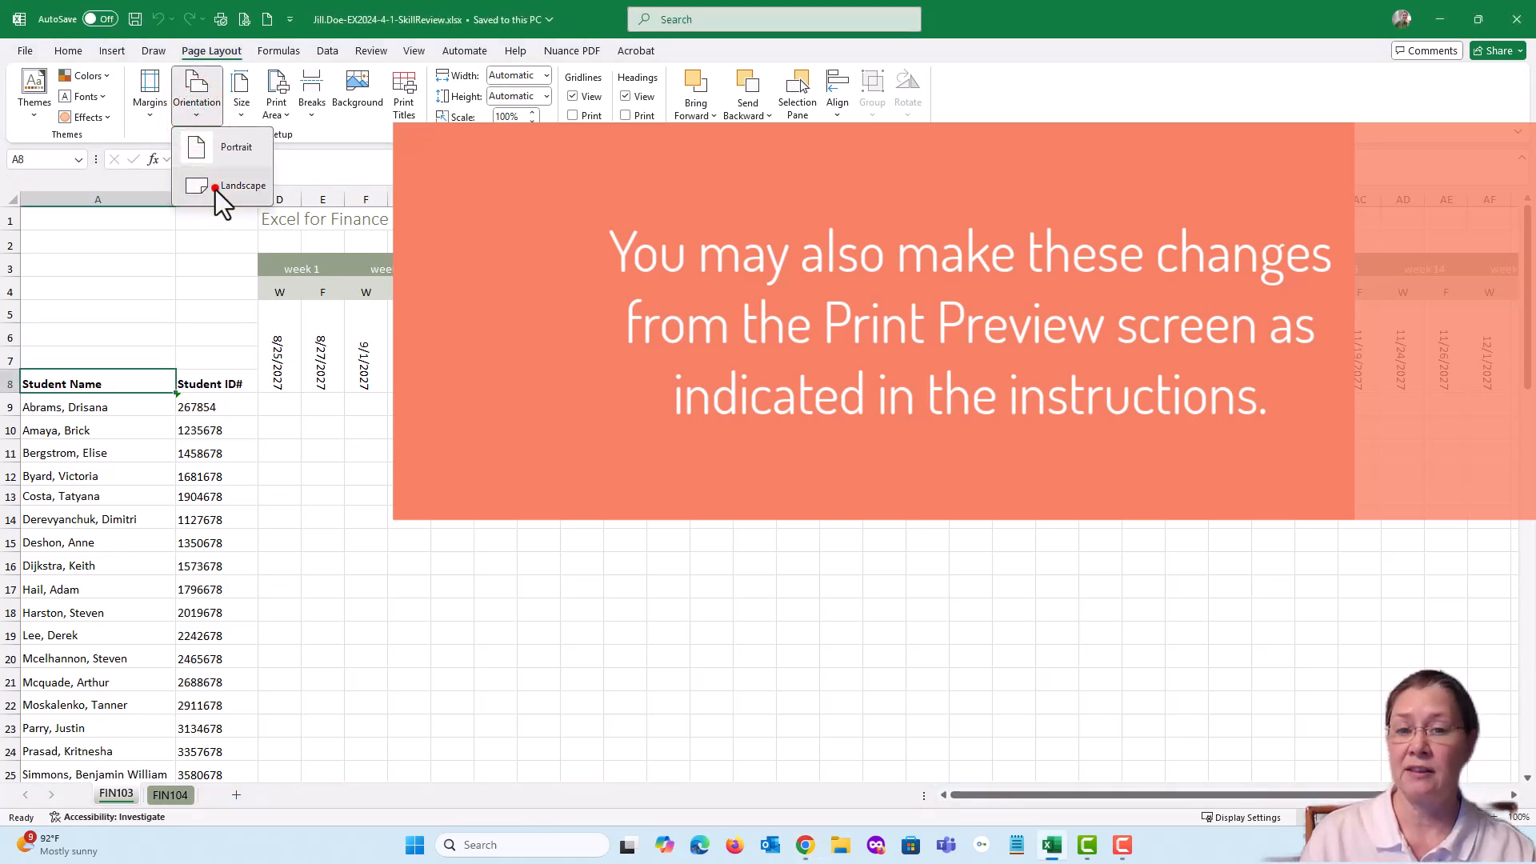
pyautogui.click(214, 189)
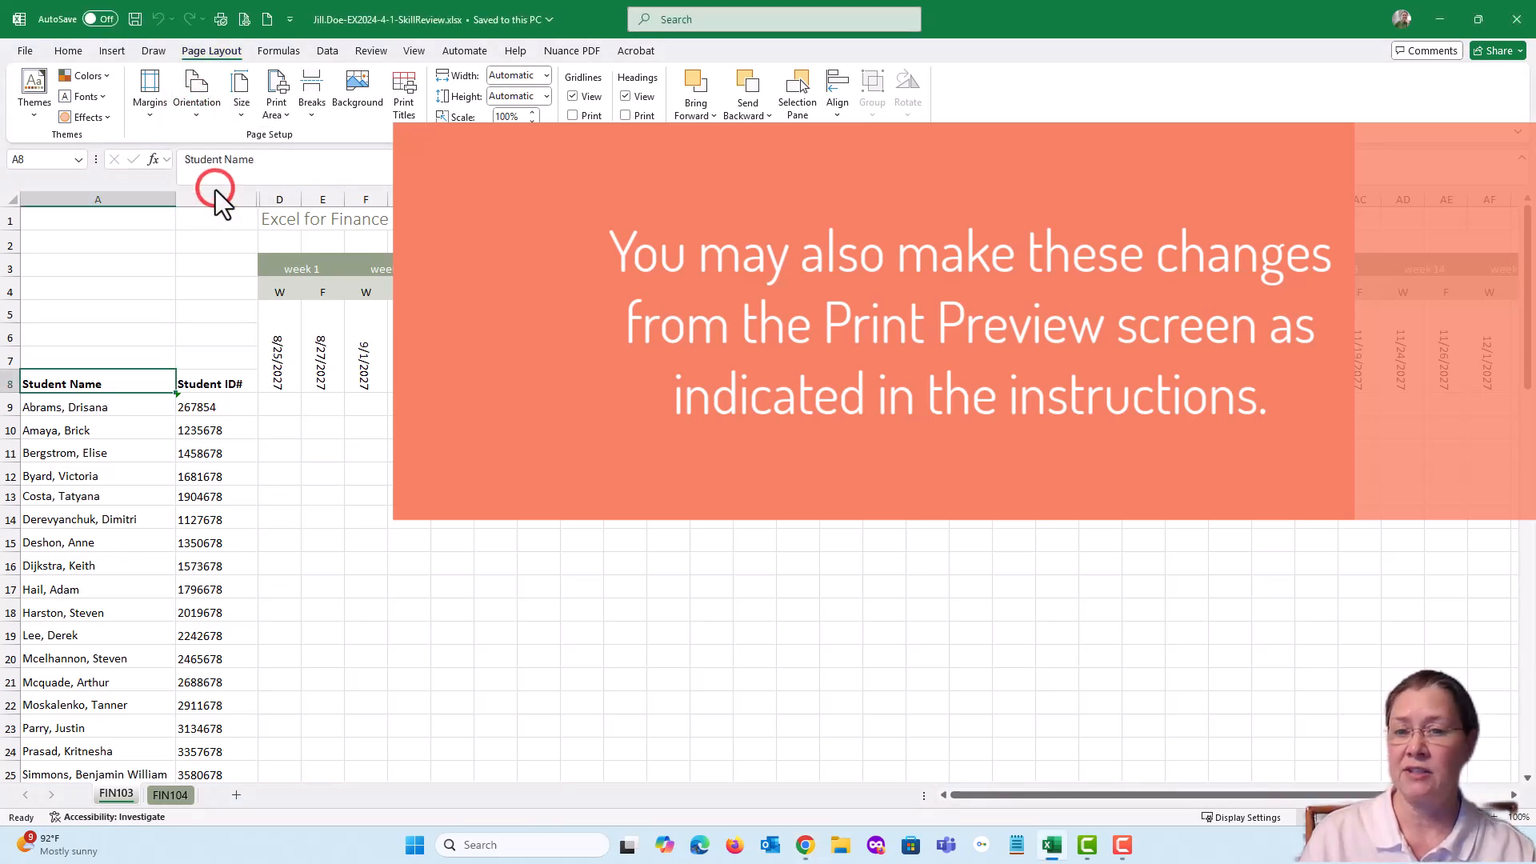
# Open the custom margins for FIN103 and set the top and bottom margins to 0.5 inches
pyautogui.click(150, 112)
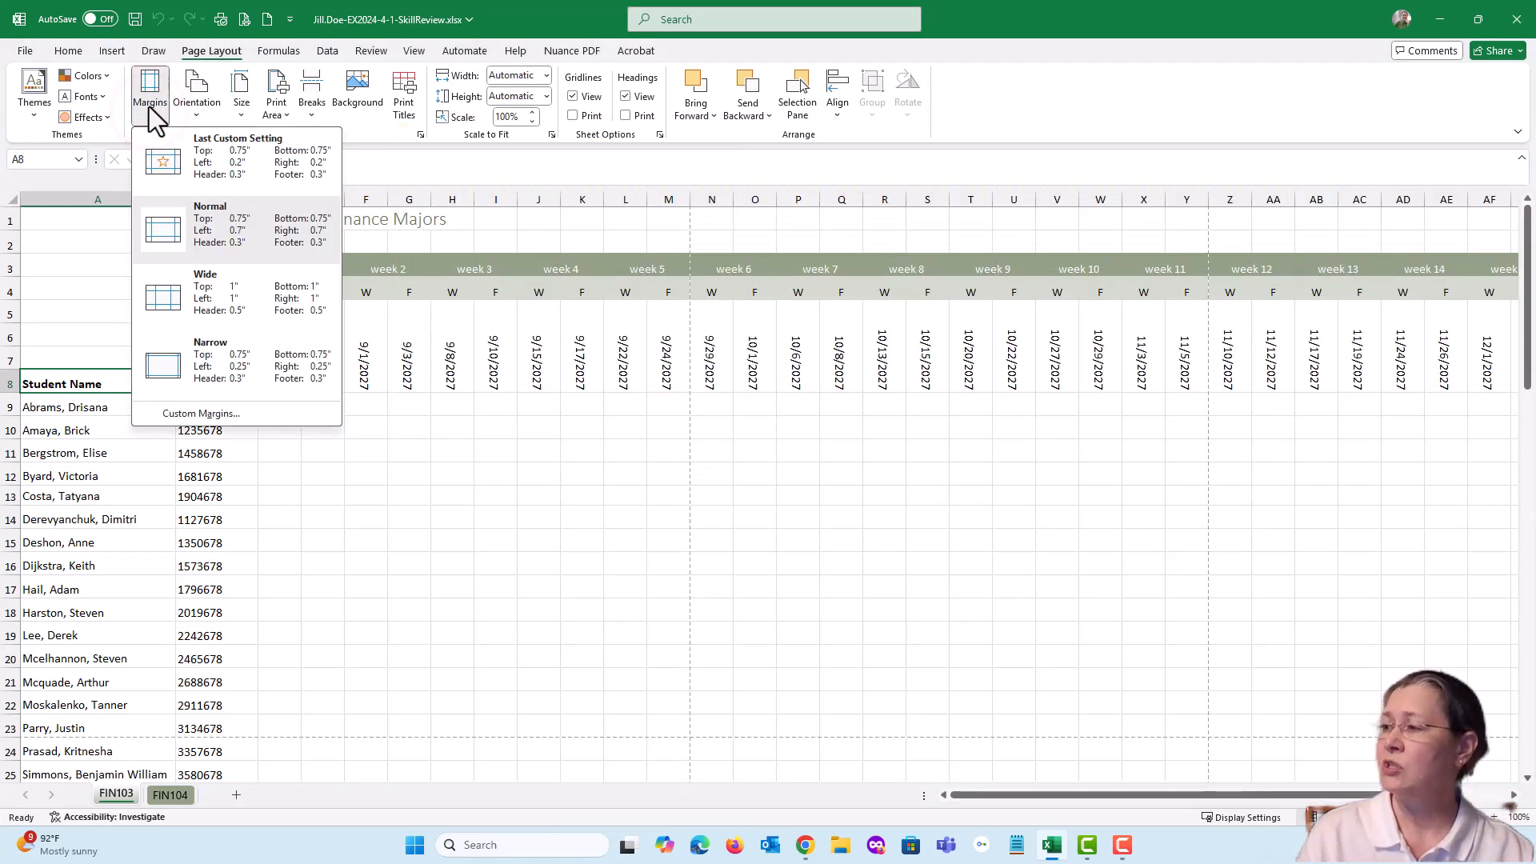
pyautogui.click(182, 414)
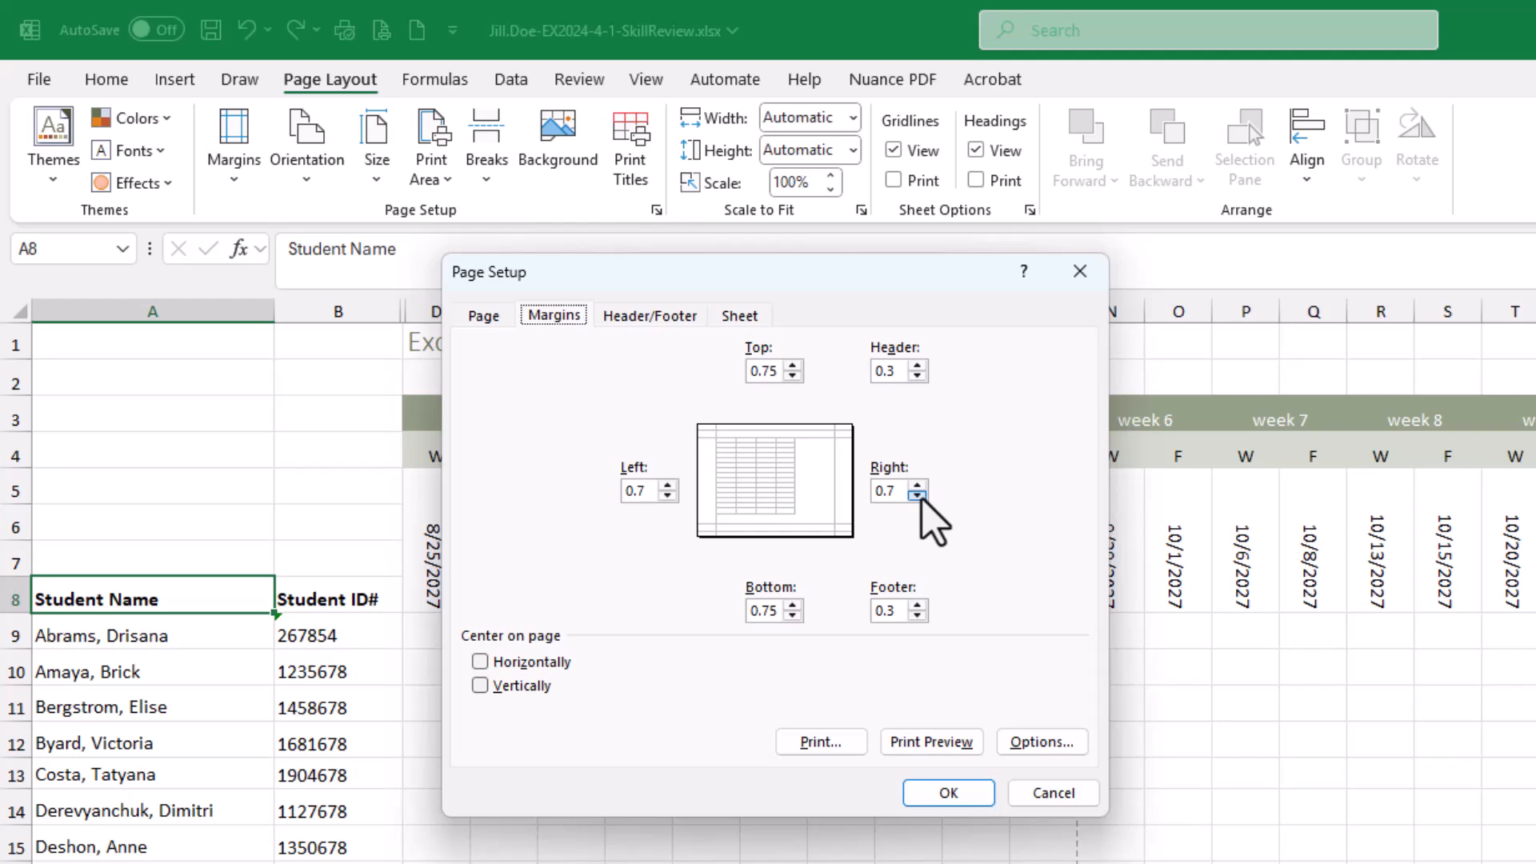
pyautogui.click(792, 375)
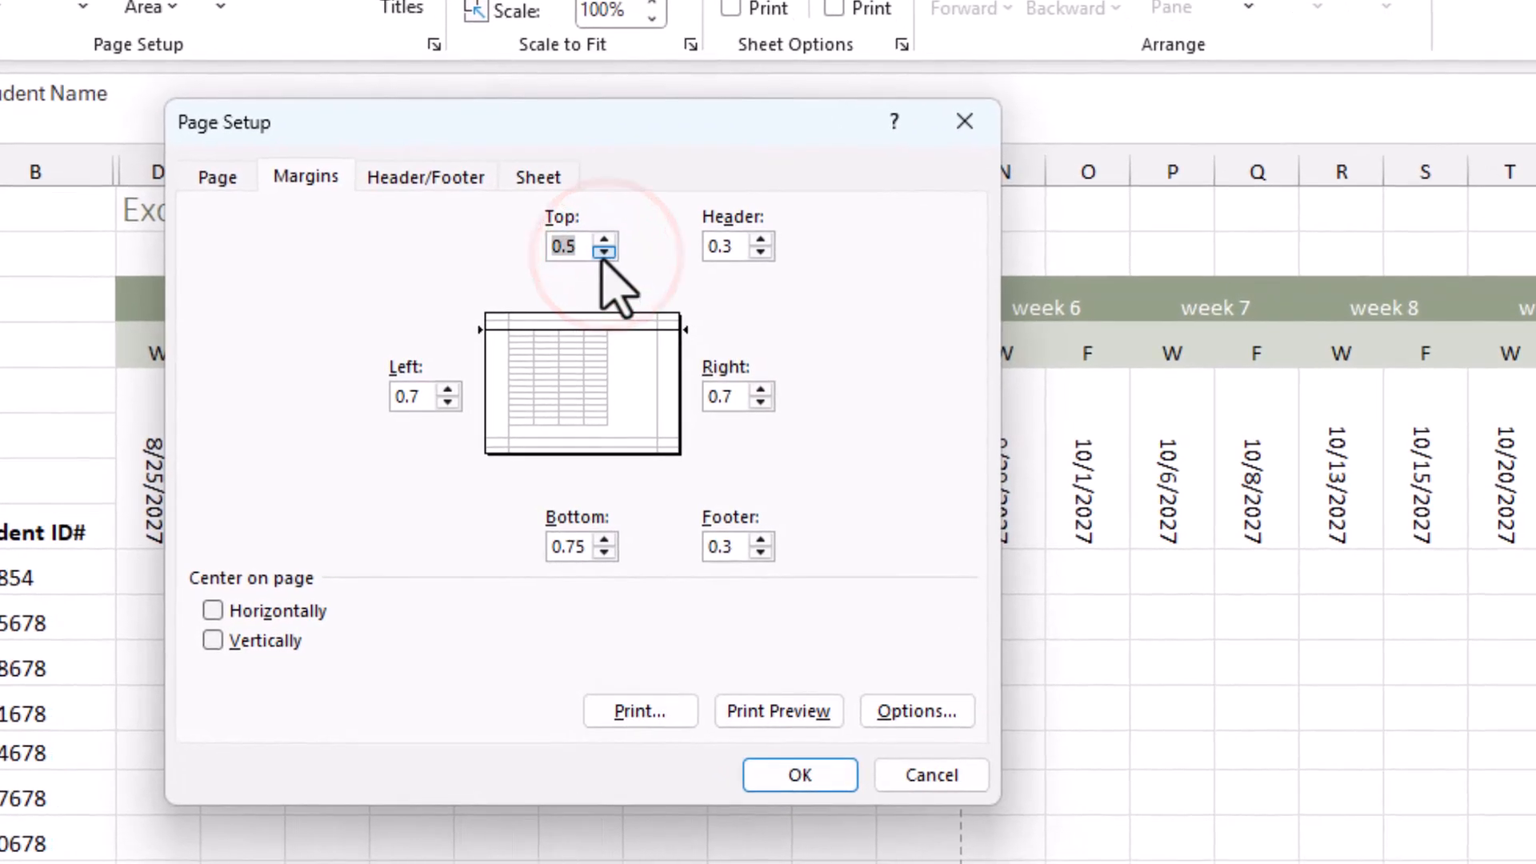
pyautogui.click(604, 551)
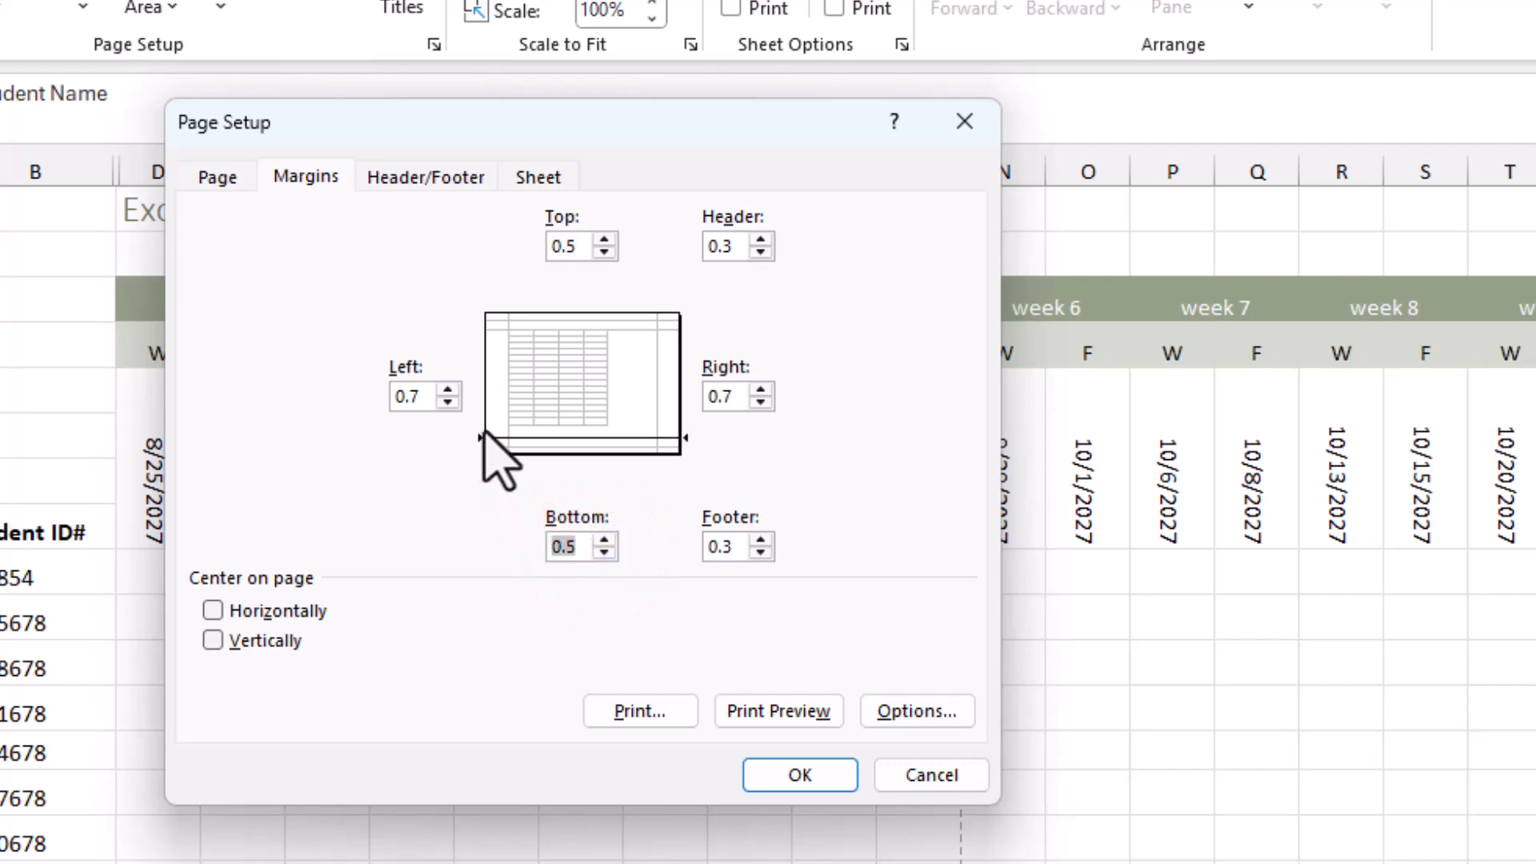
# Set the left and right page margins to 0.5 inches and apply the custom margins to FIN103
pyautogui.click(448, 401)
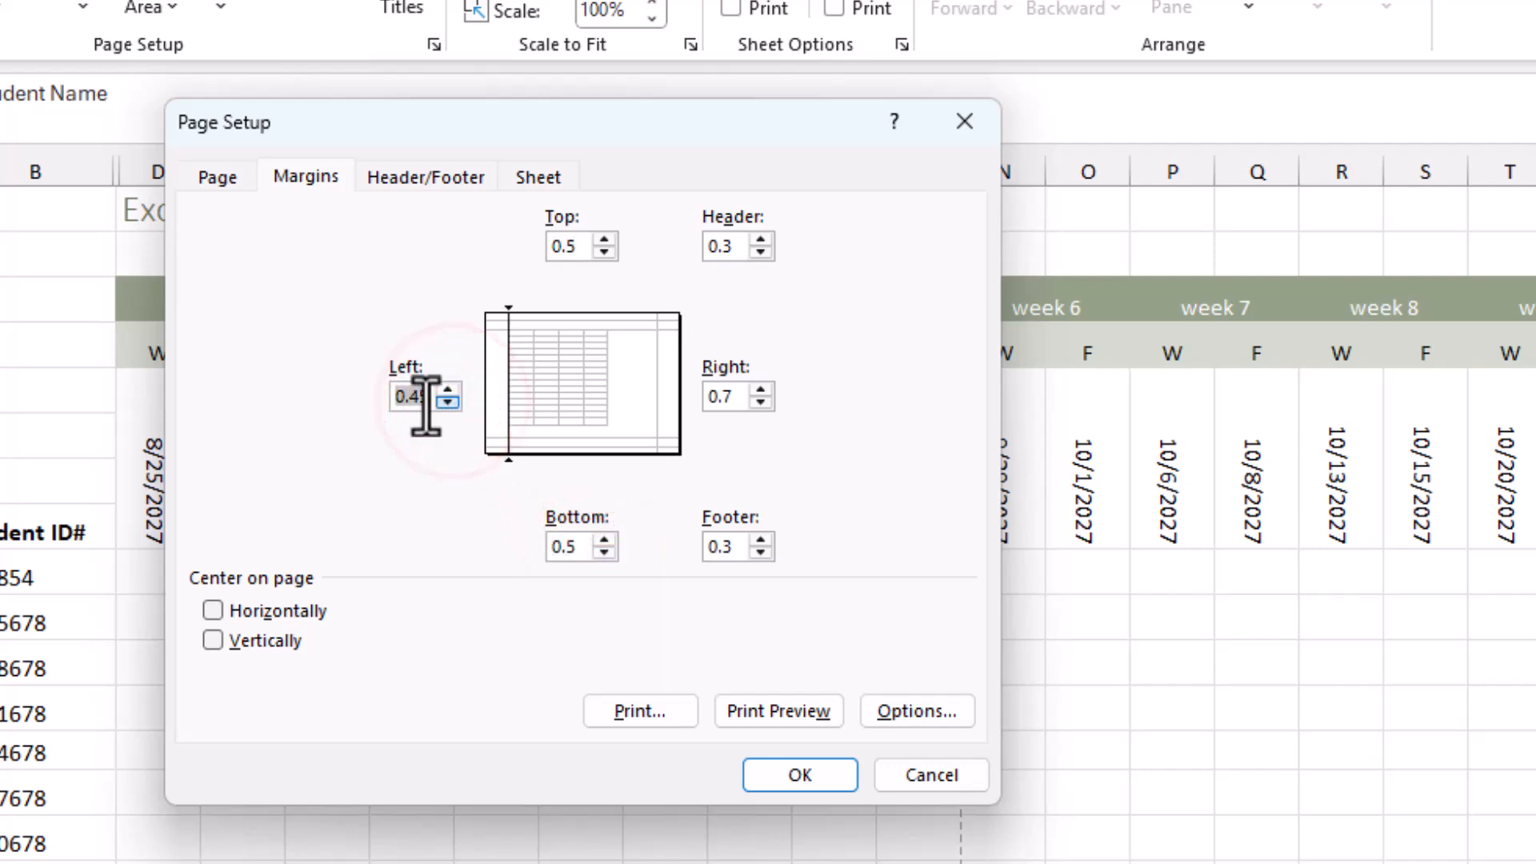
pyautogui.click(422, 394)
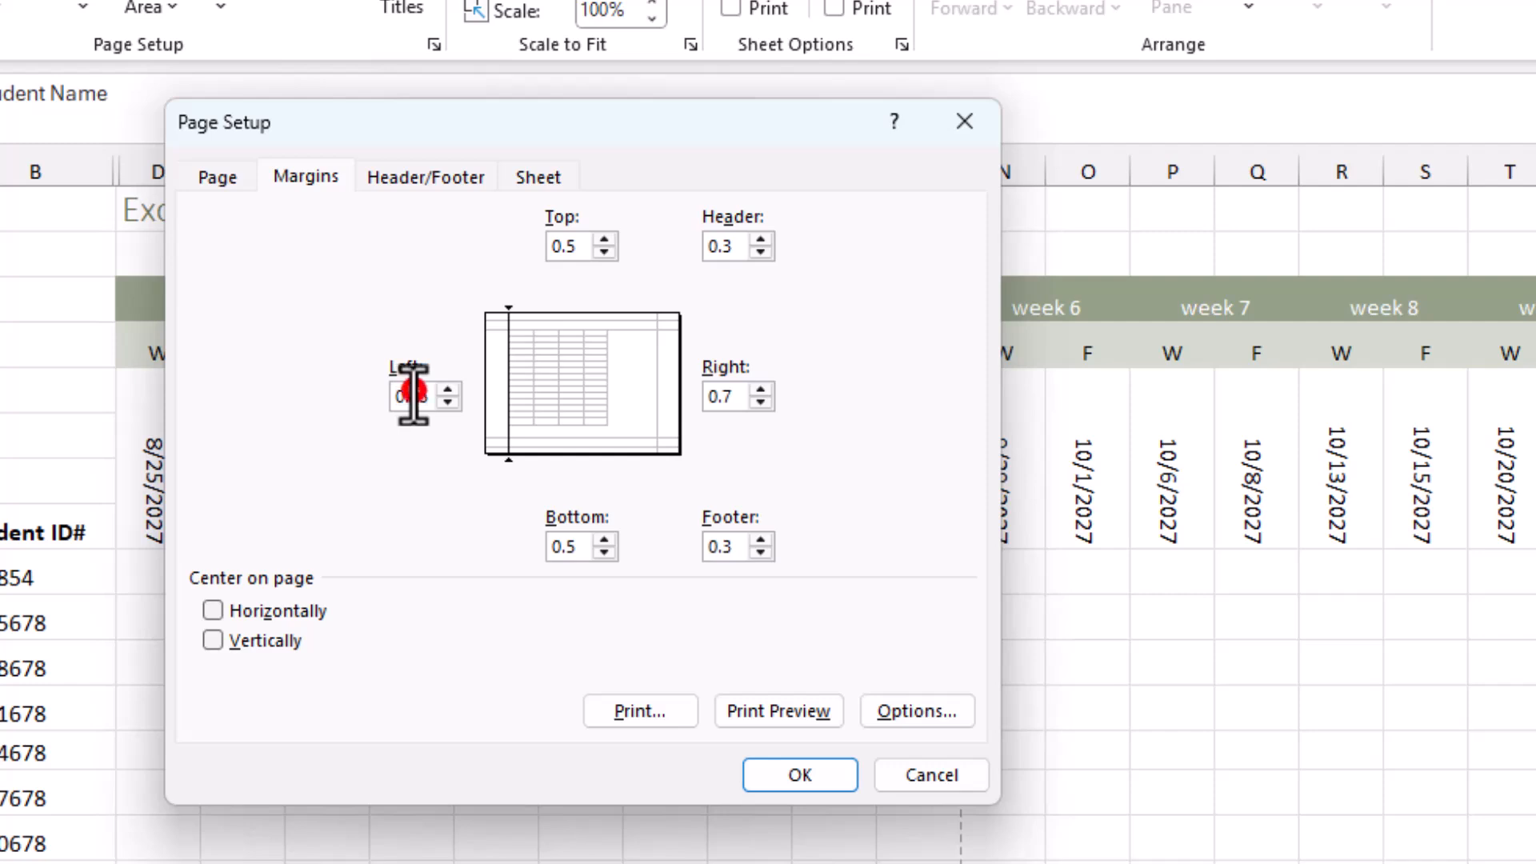
pyautogui.press('BackSpace')
pyautogui.write('5')
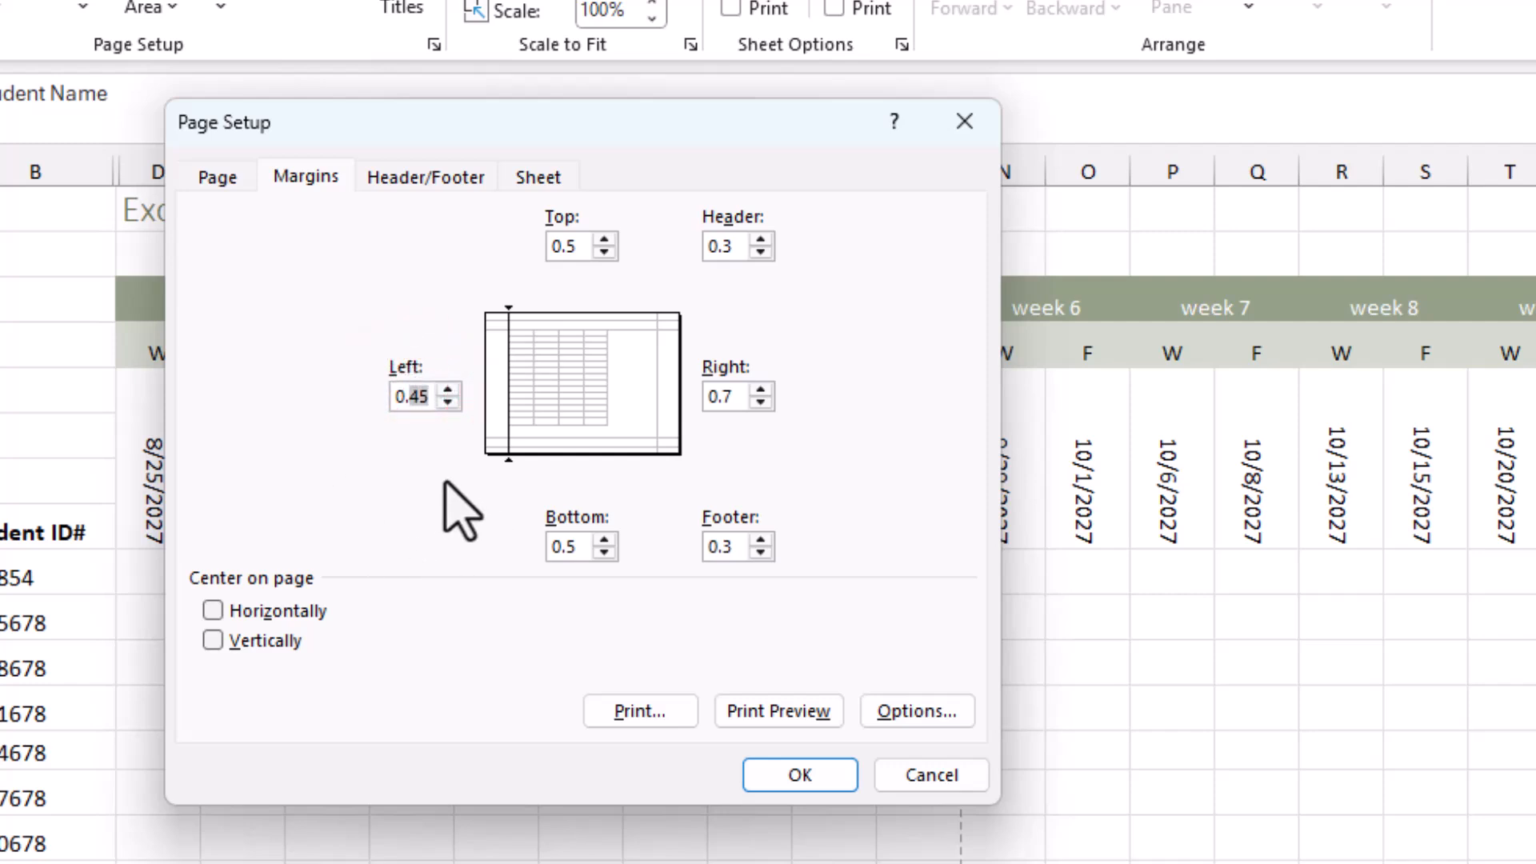
pyautogui.click(809, 469)
pyautogui.click(761, 401)
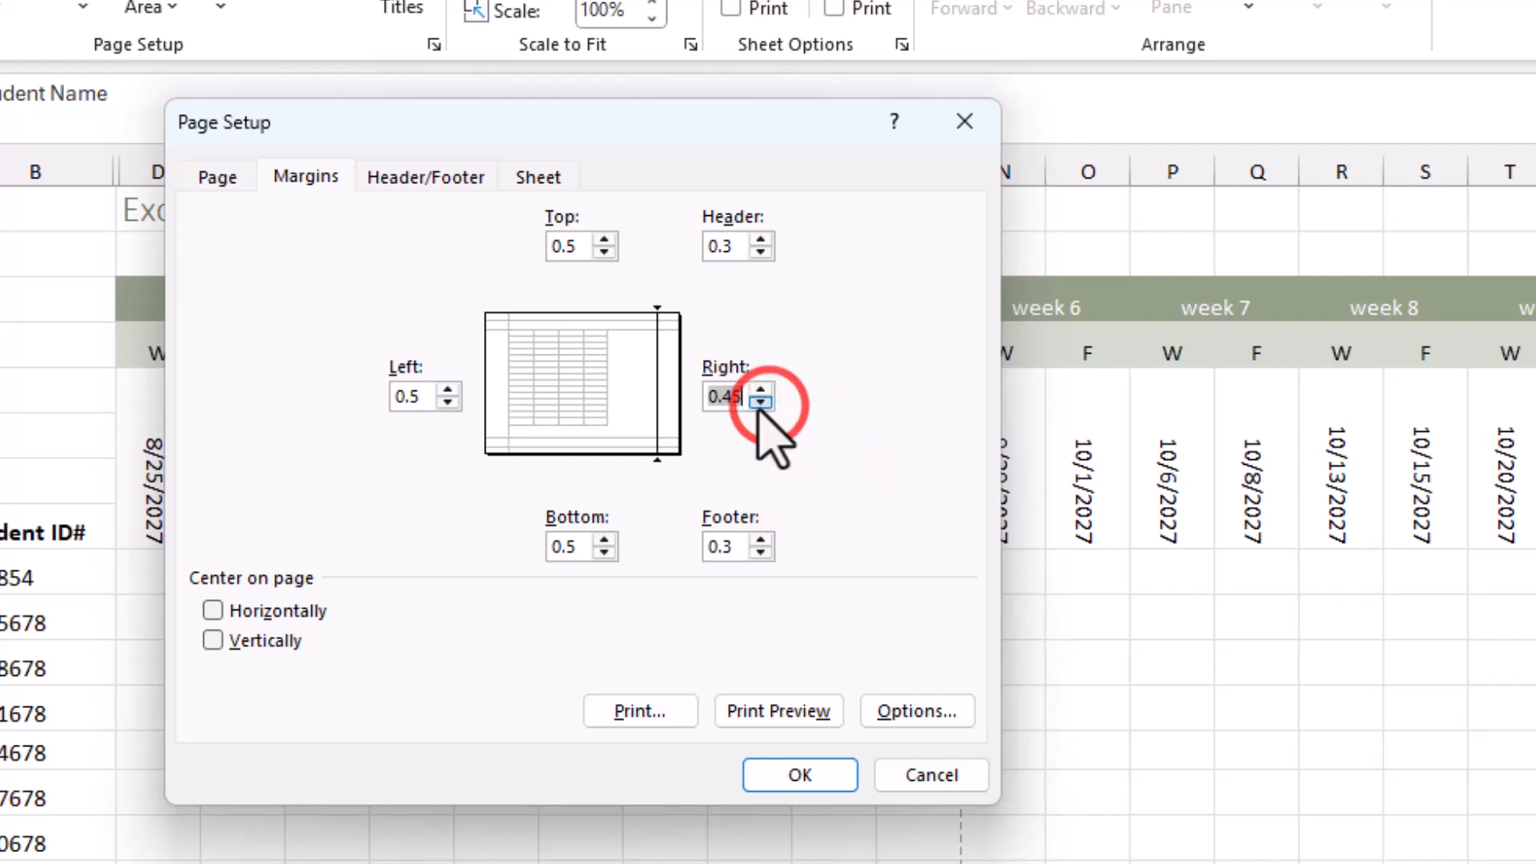
pyautogui.moveTo(724, 397); pyautogui.dragTo(743, 397)
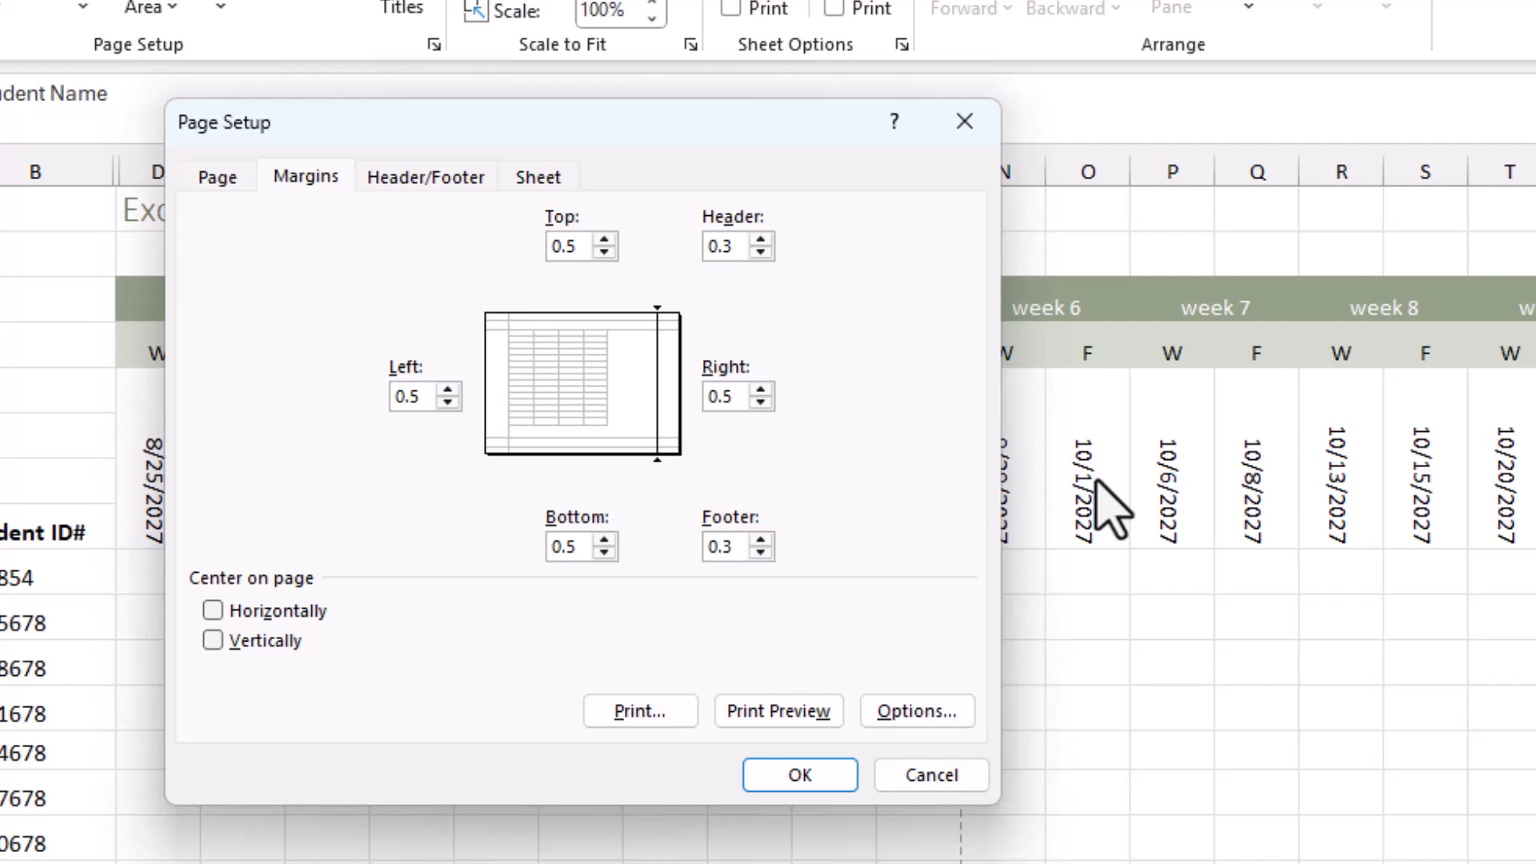
pyautogui.click(870, 477)
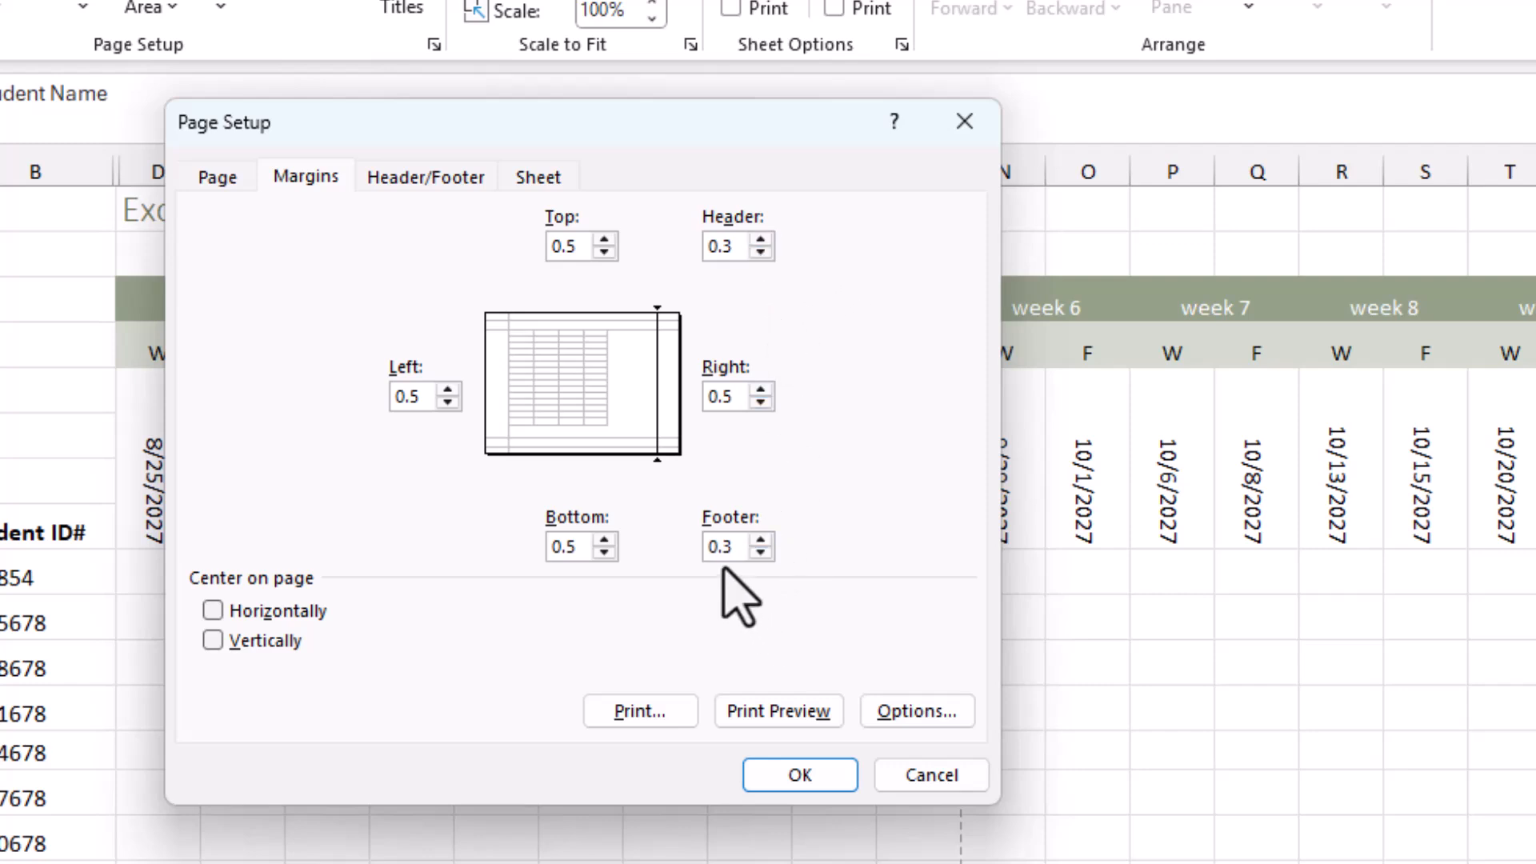
pyautogui.click(785, 783)
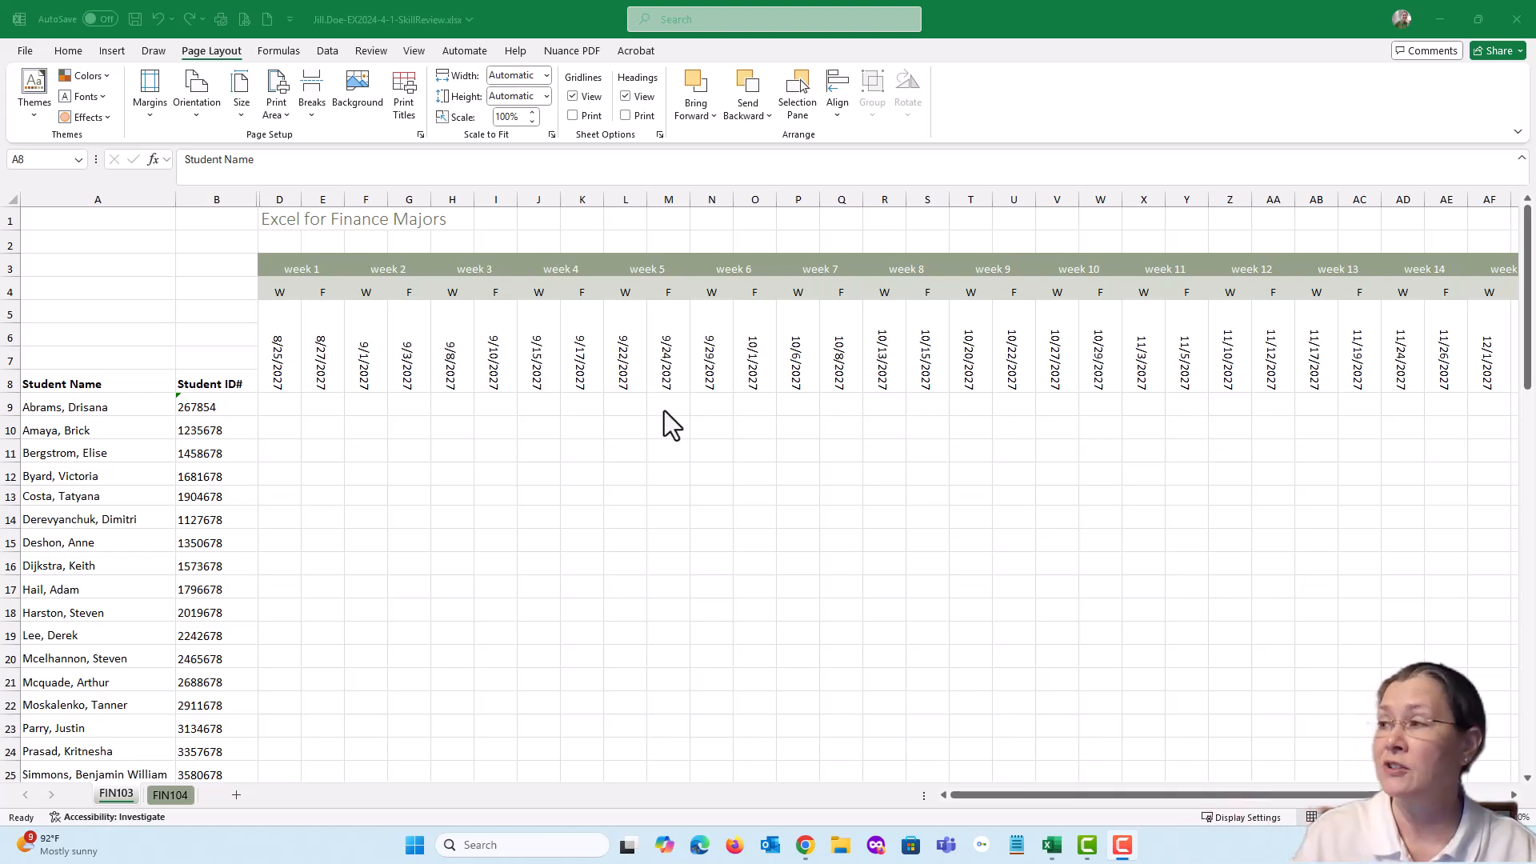
# Open the print settings for the FIN103 sheet and review the available orientation and custom margin options
pyautogui.click(23, 52)
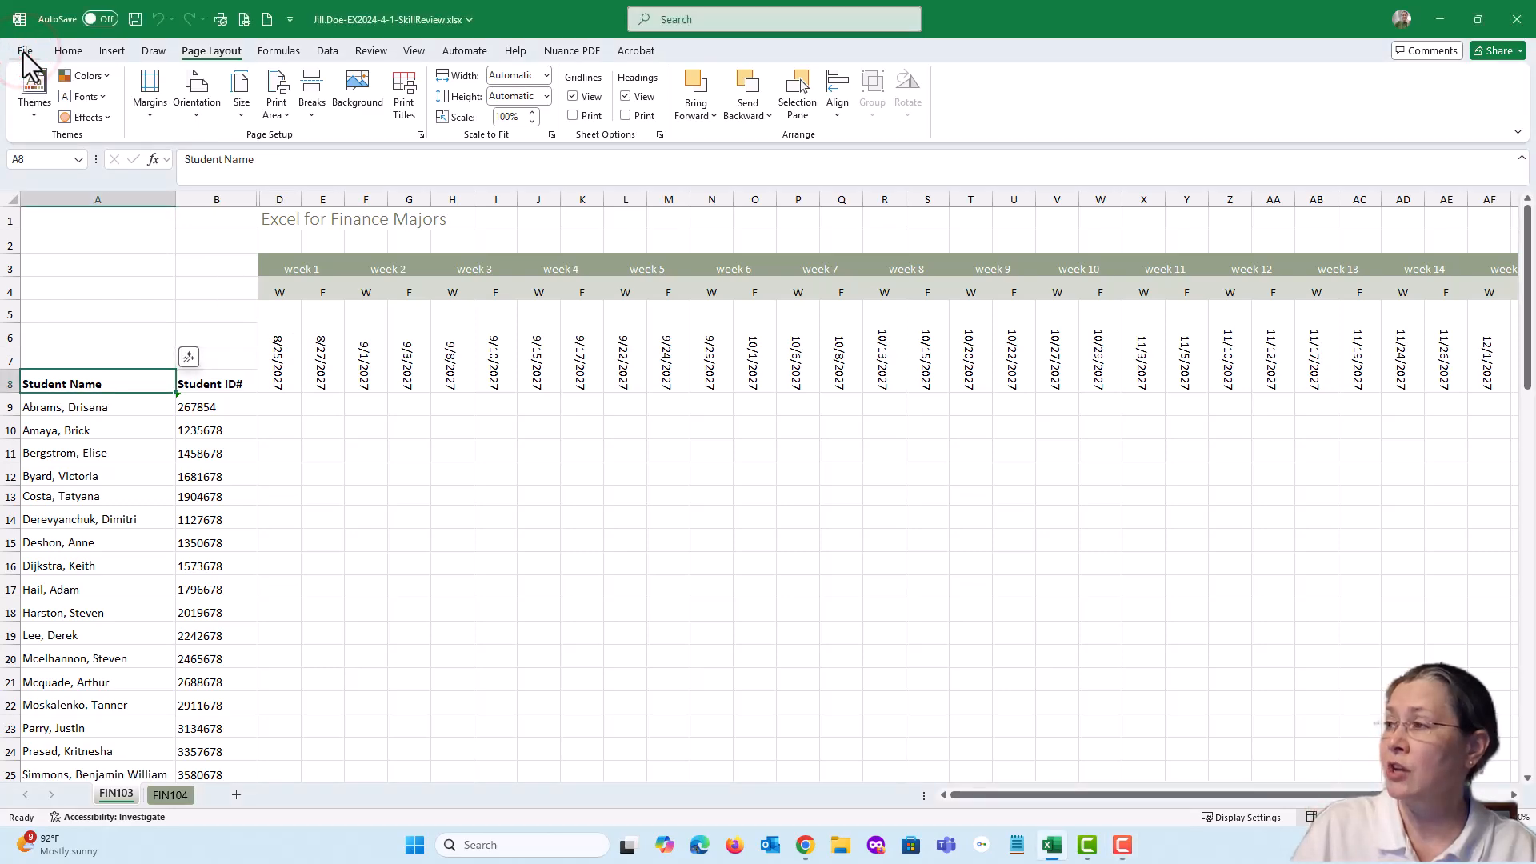
pyautogui.click(22, 51)
pyautogui.click(42, 347)
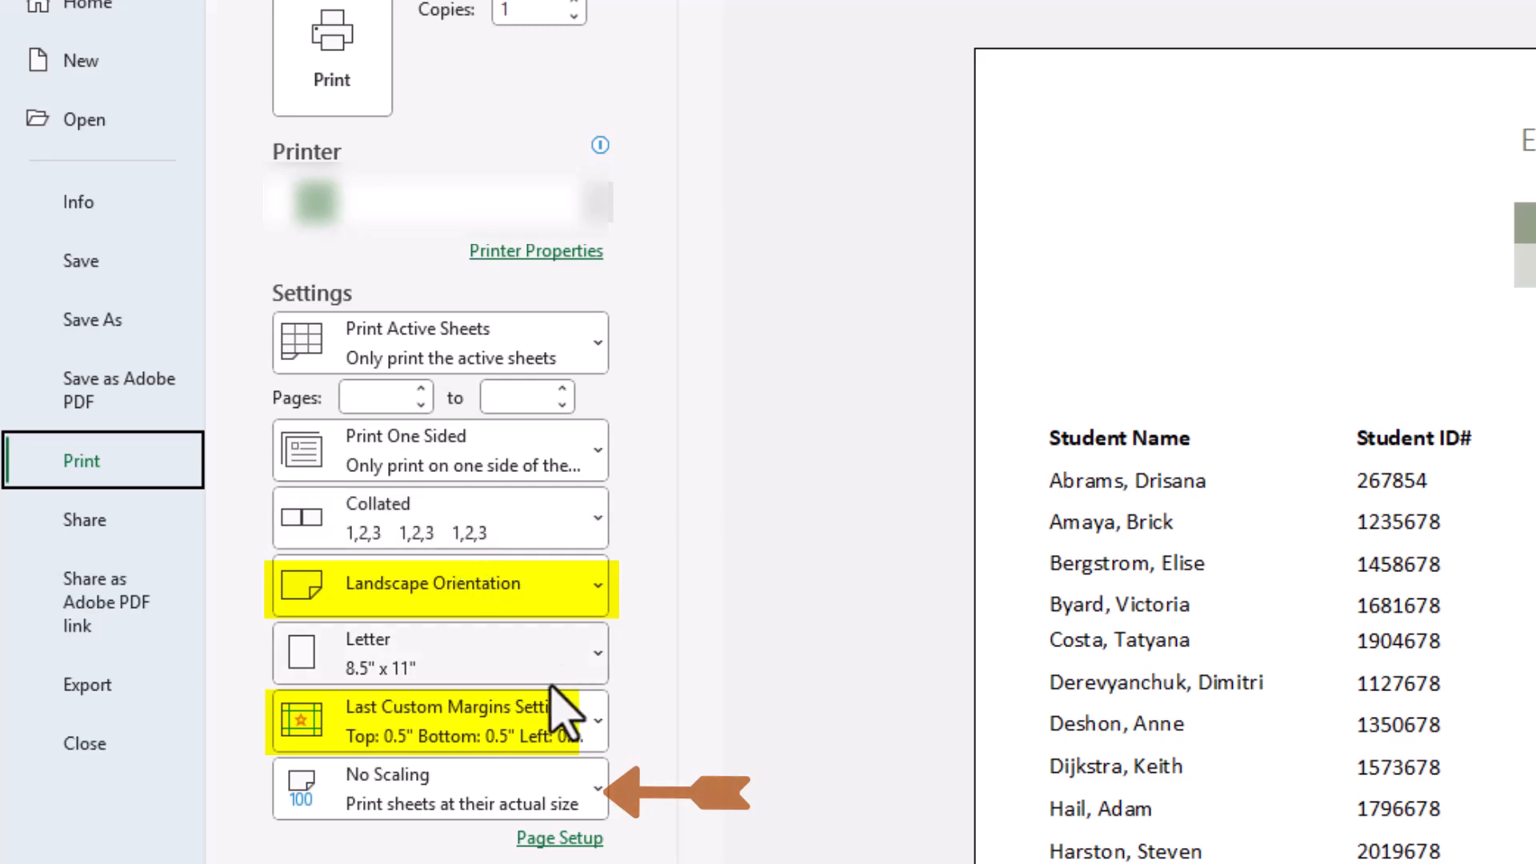
pyautogui.click(596, 584)
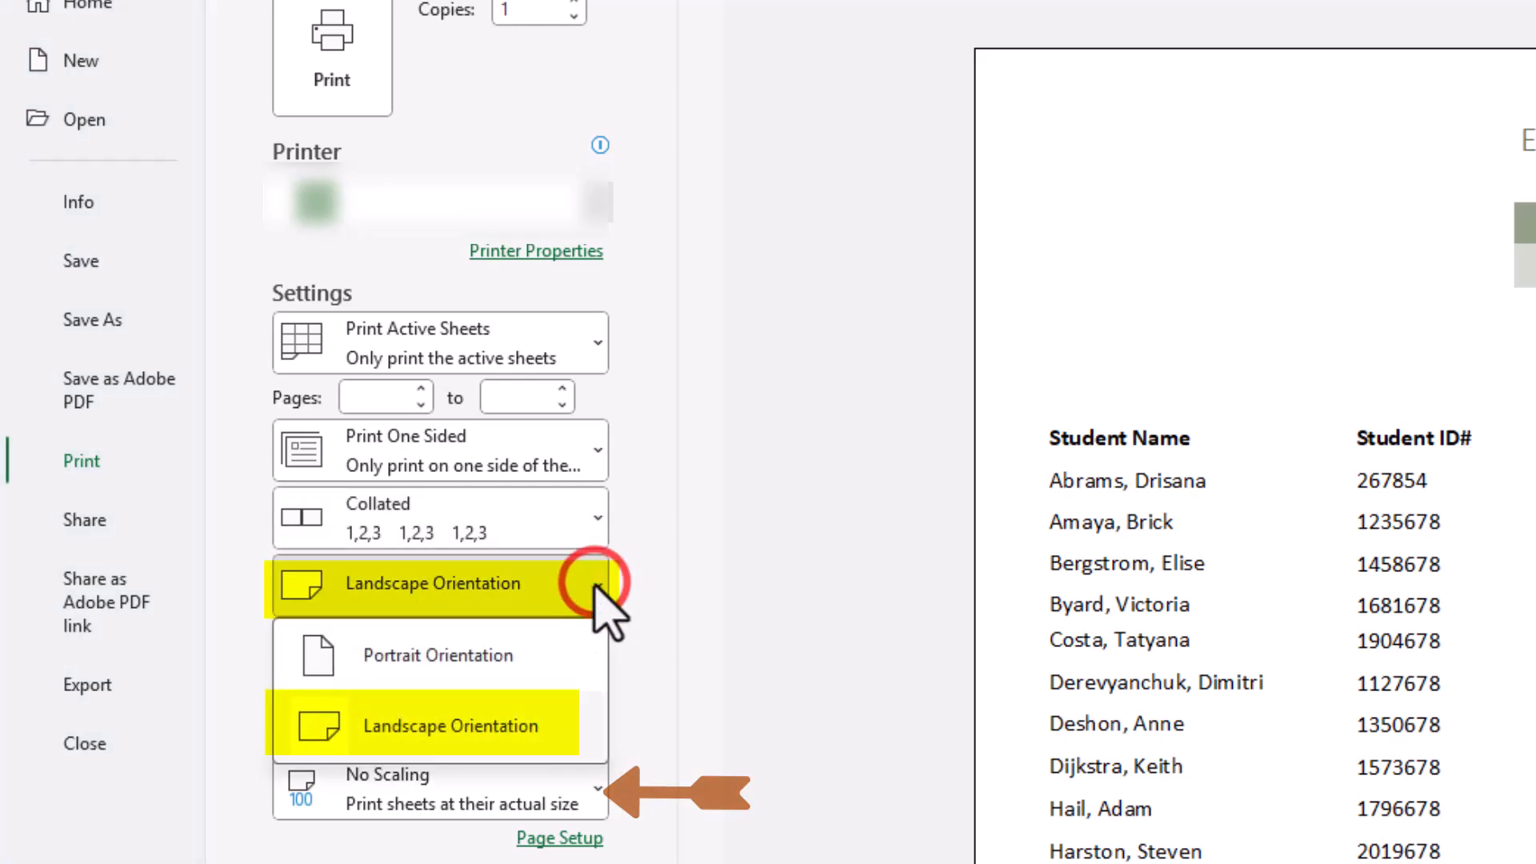
pyautogui.click(597, 588)
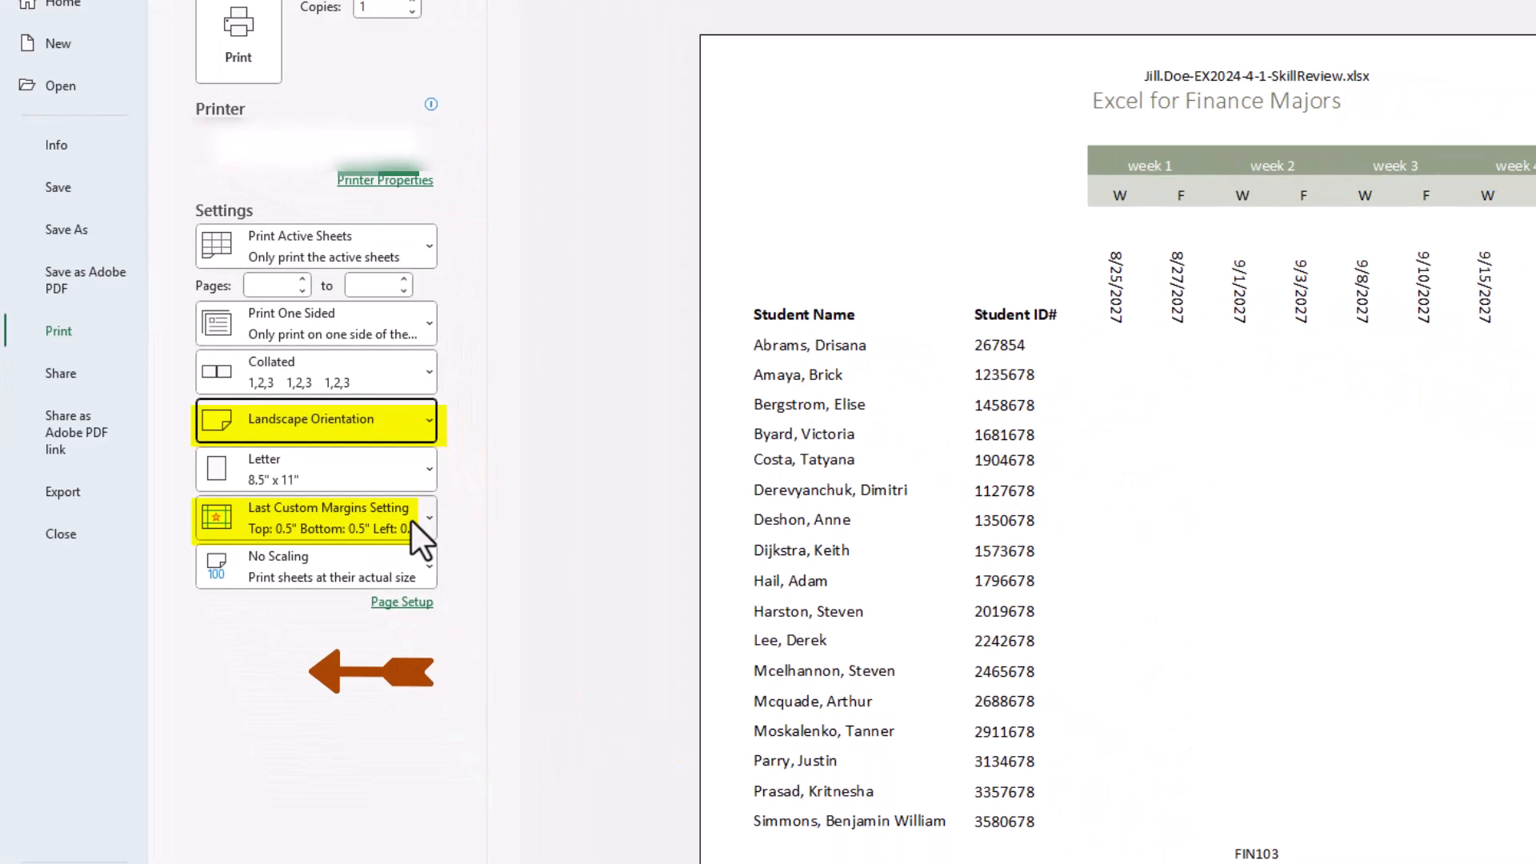
pyautogui.click(424, 519)
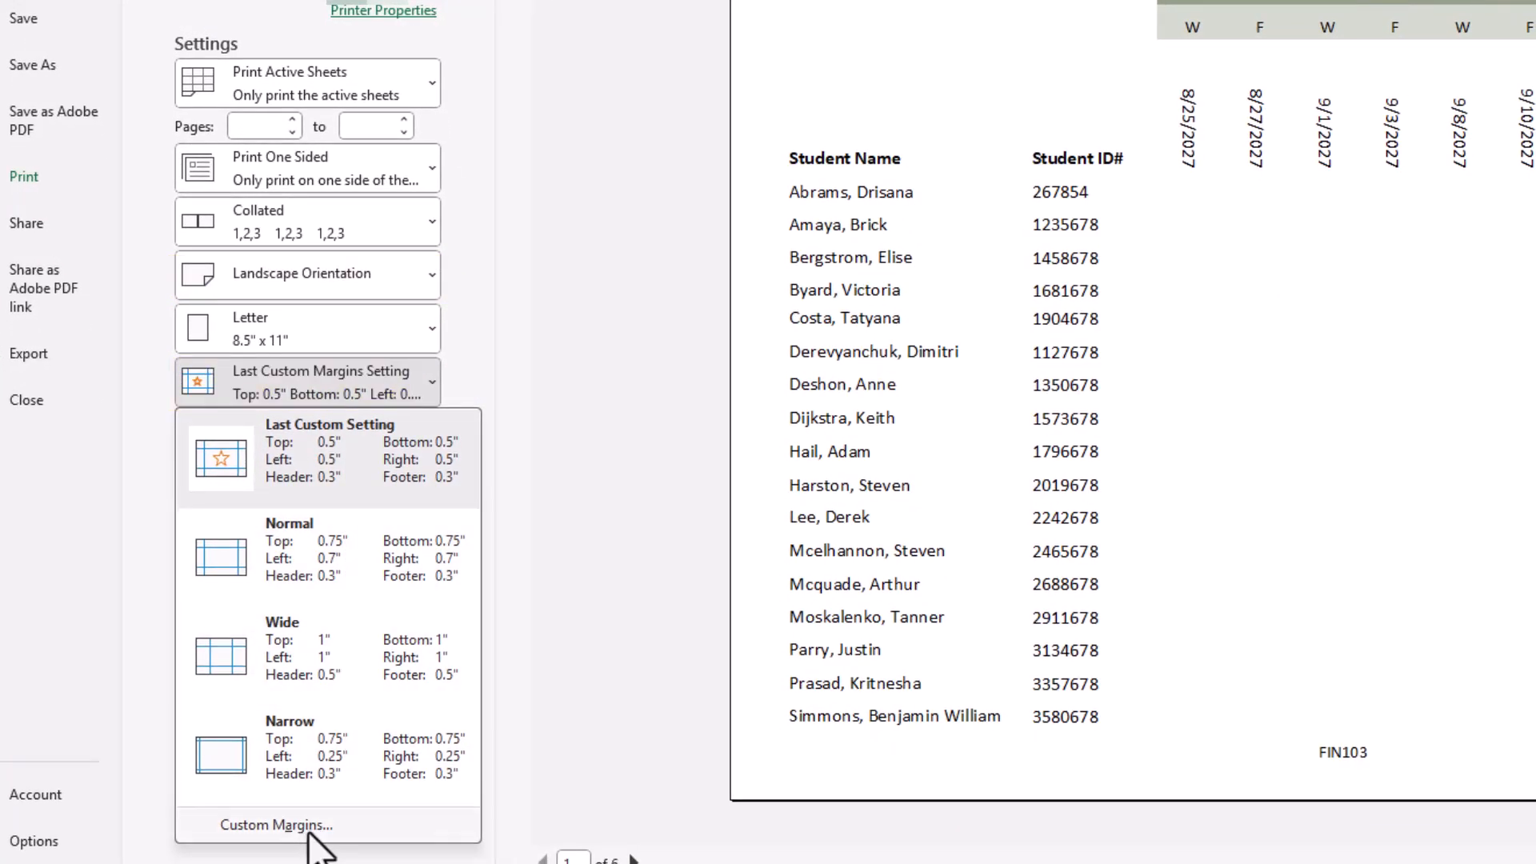
pyautogui.click(574, 336)
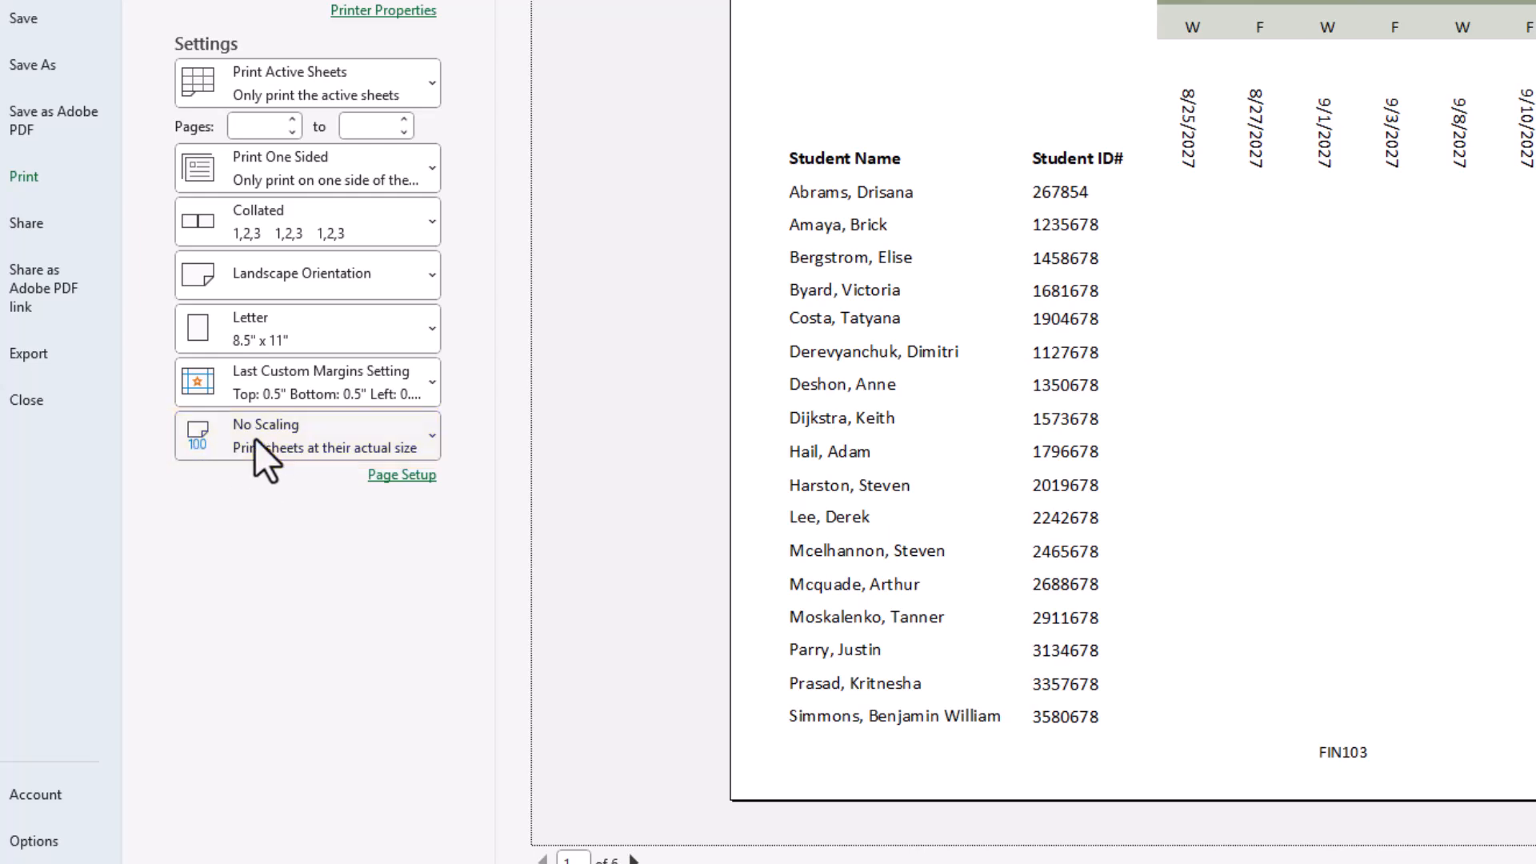
# Set the FIN103 print scaling to Fit All Rows on One Page and return to the worksheet
pyautogui.click(424, 436)
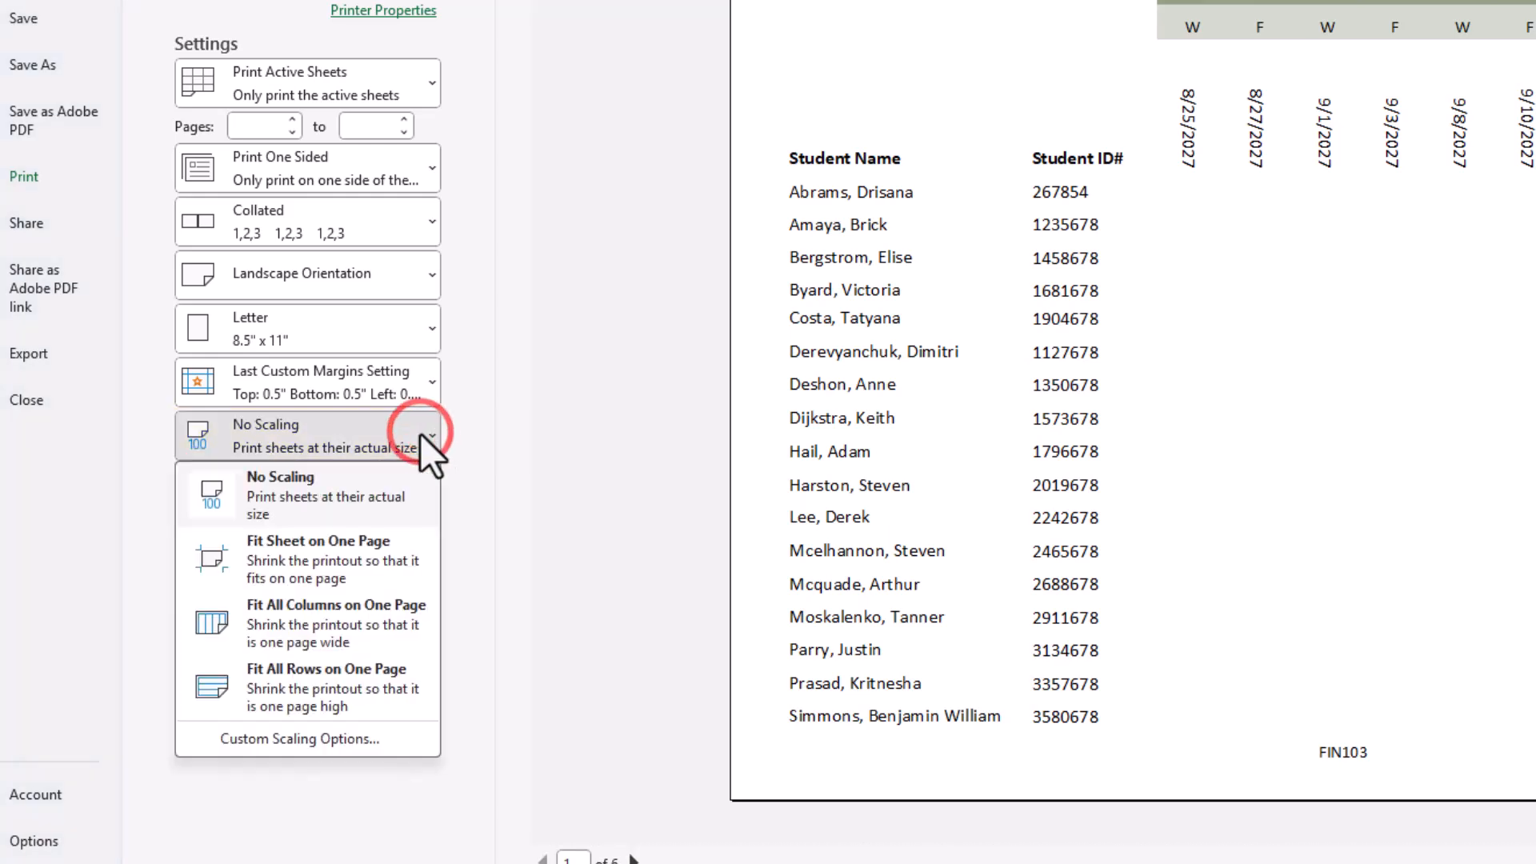
pyautogui.click(334, 689)
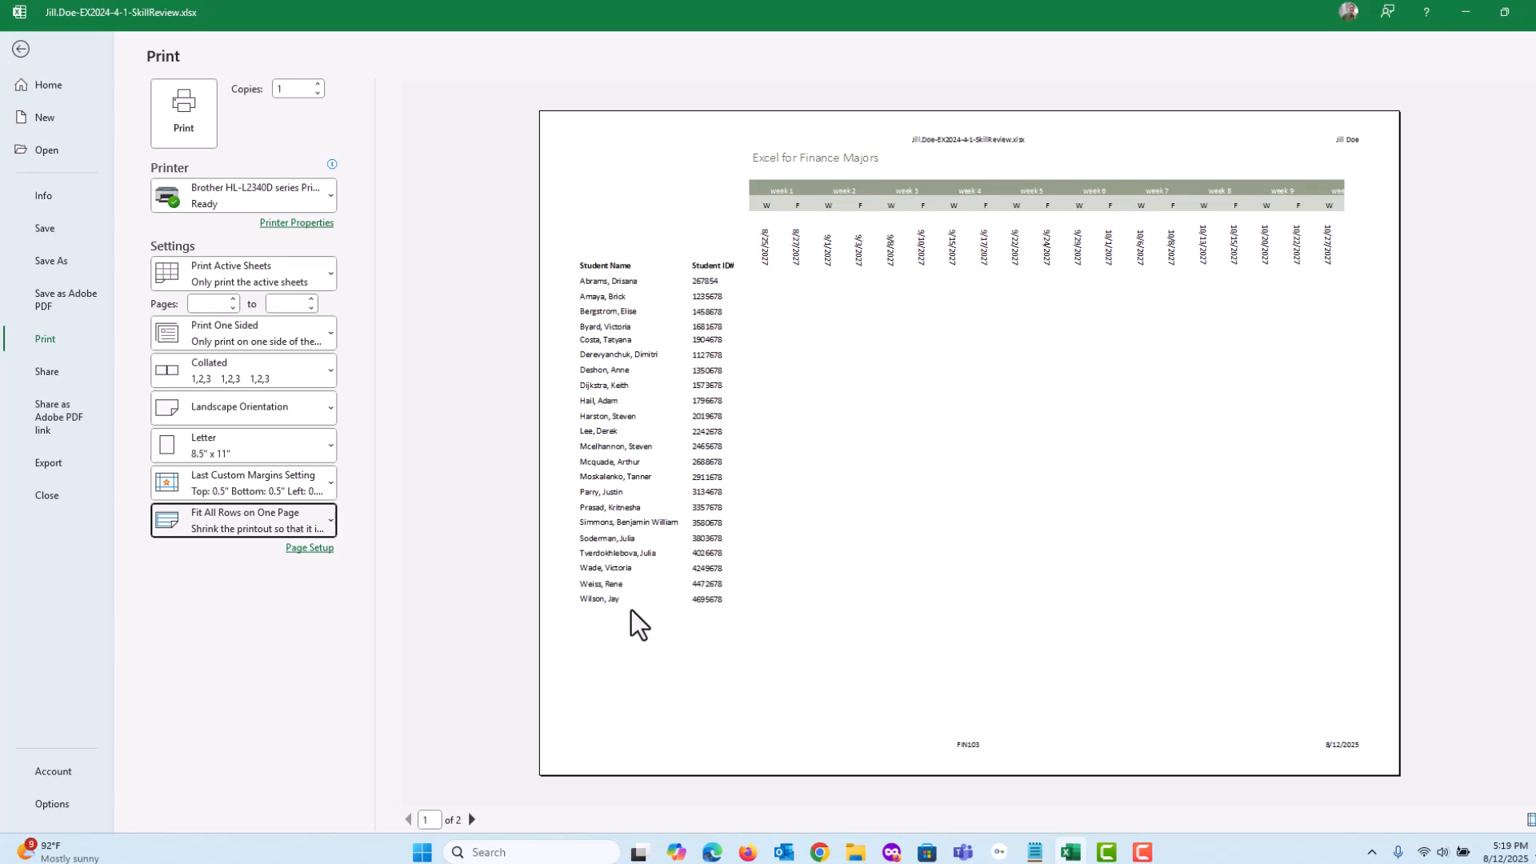
pyautogui.click(21, 49)
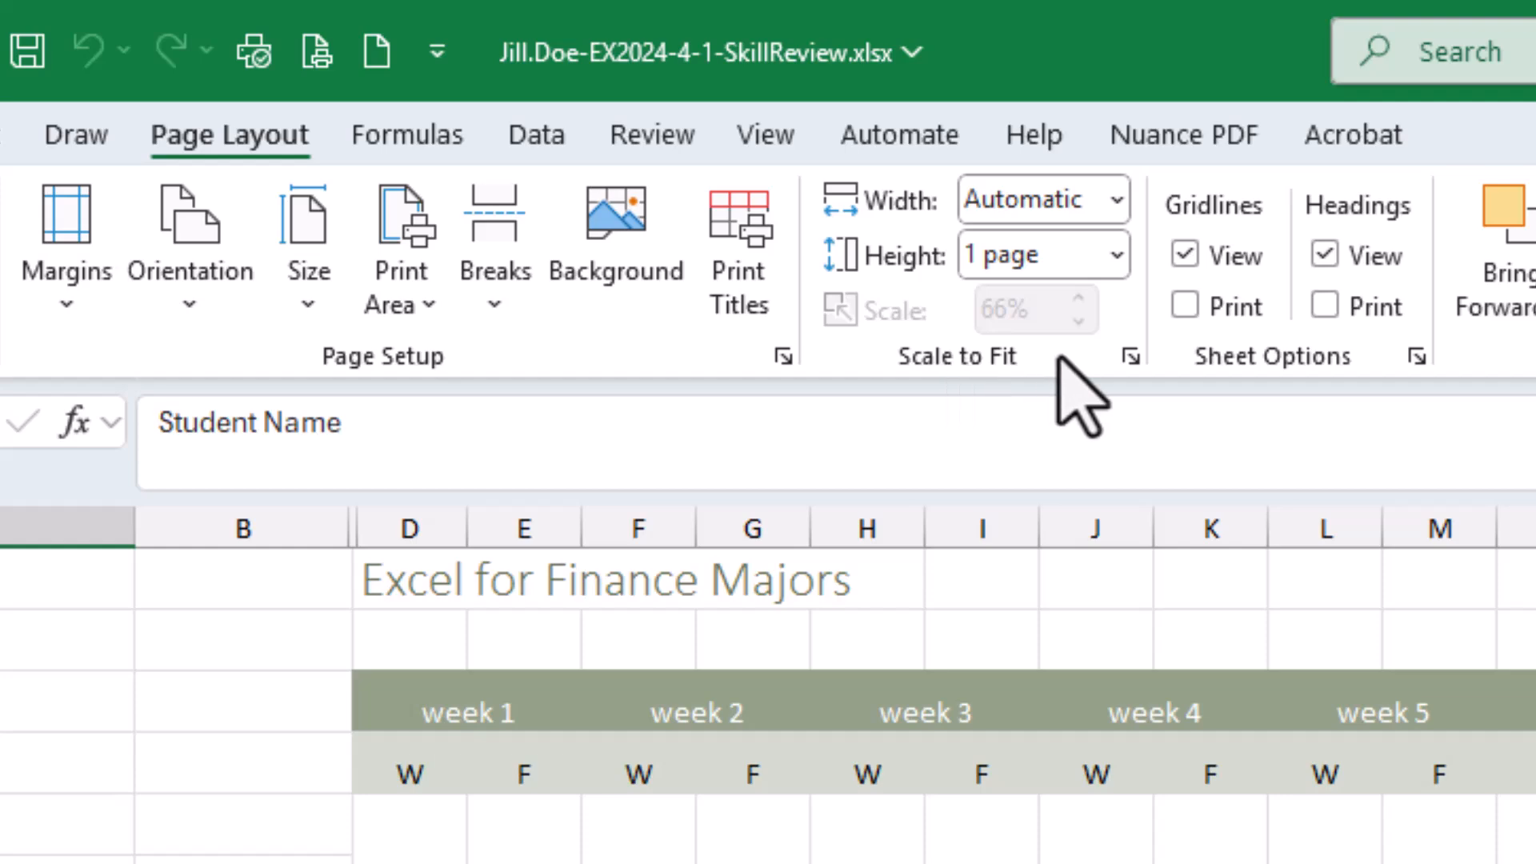
# Examine the Fit to scaling options in Page Setup for FIN103 and close the dialog
pyautogui.click(1130, 357)
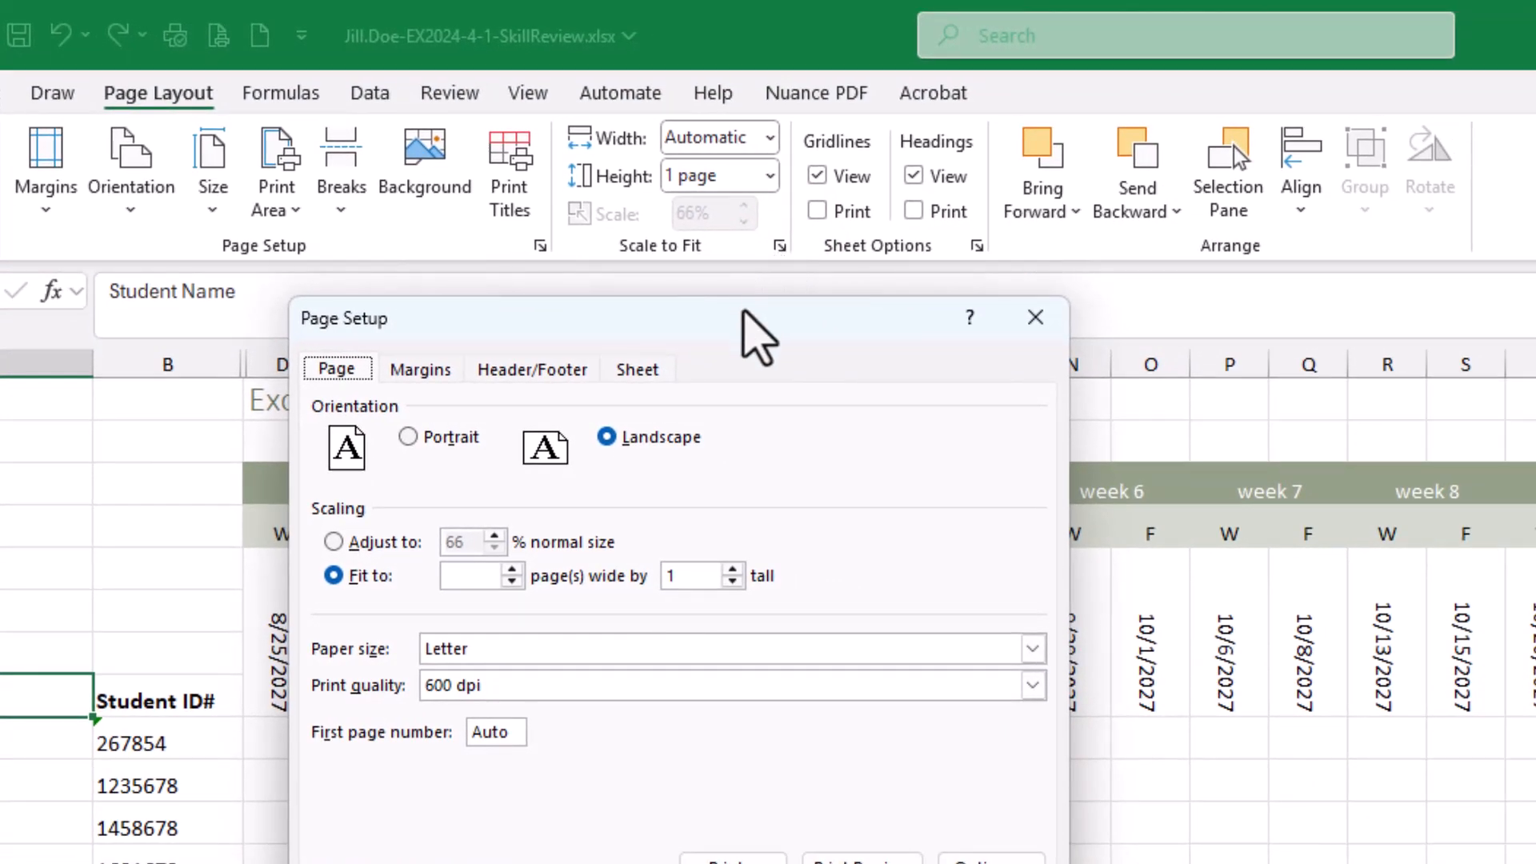
pyautogui.moveTo(738, 319); pyautogui.dragTo(721, 311)
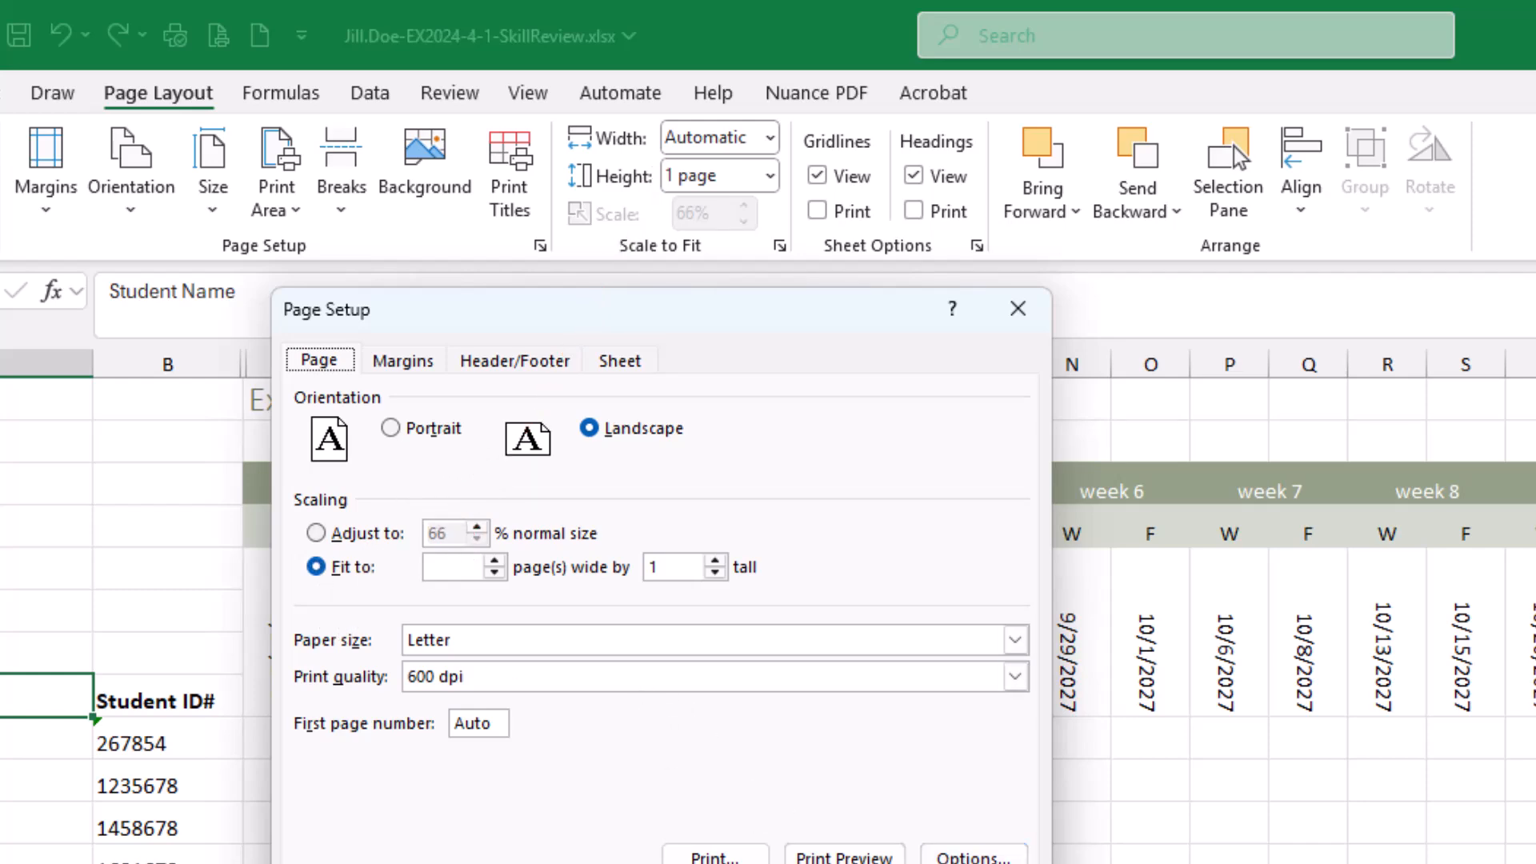
pyautogui.click(974, 863)
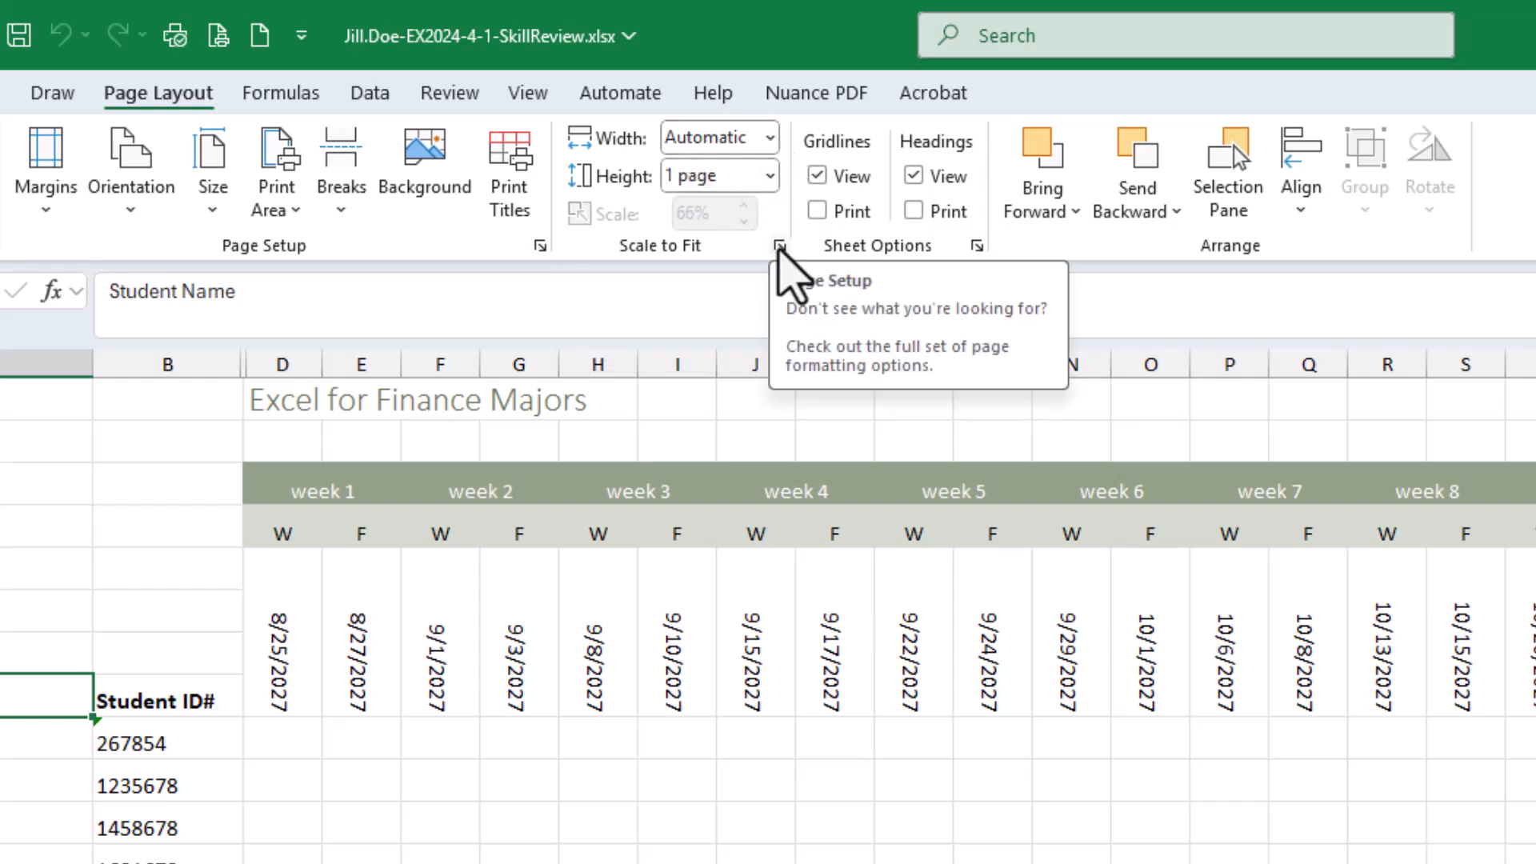
pyautogui.click(779, 247)
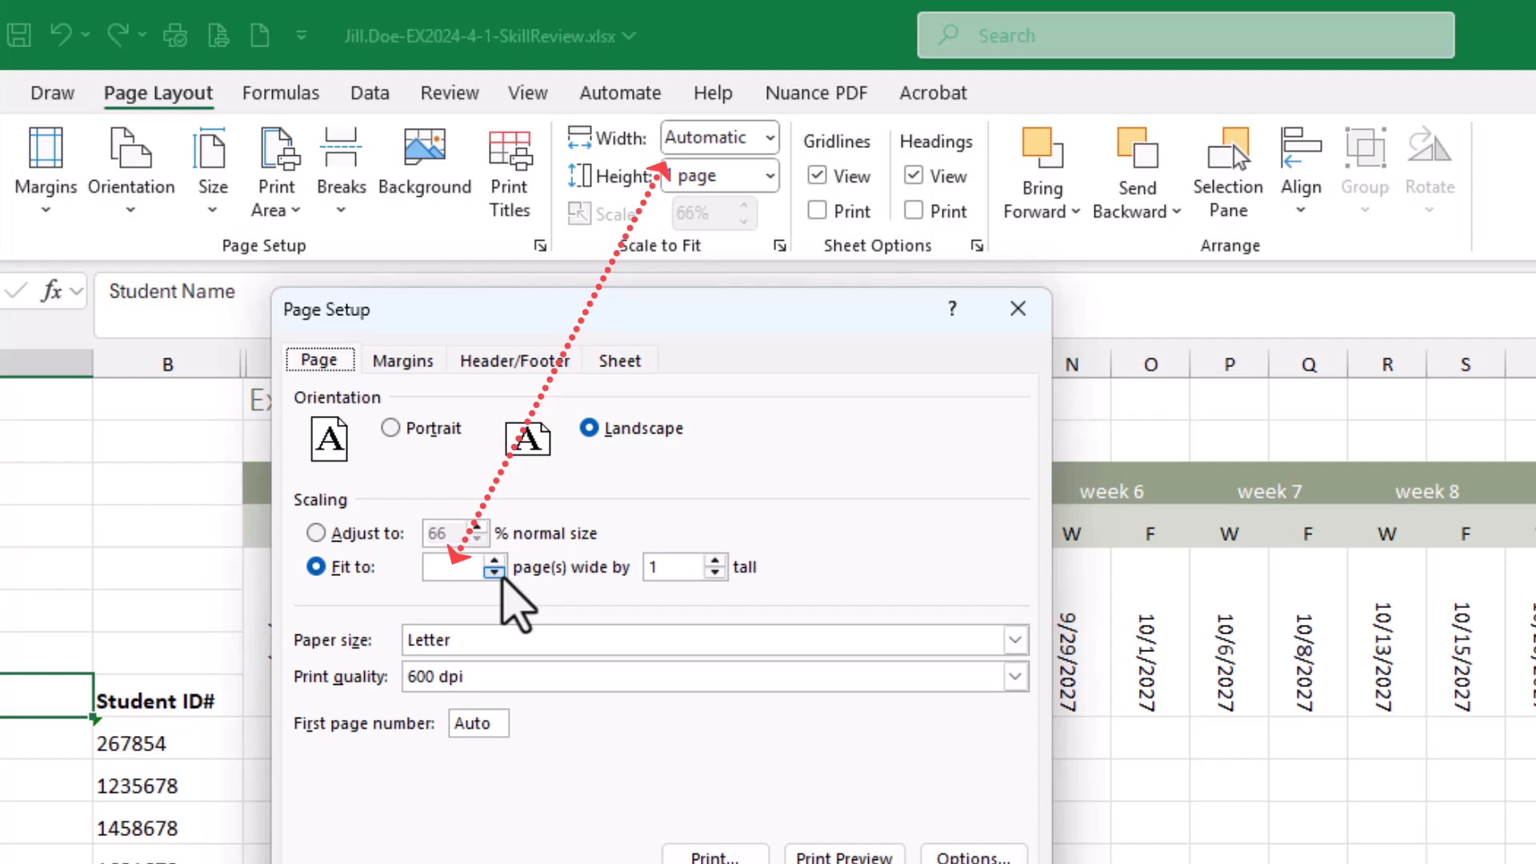
pyautogui.click(804, 694)
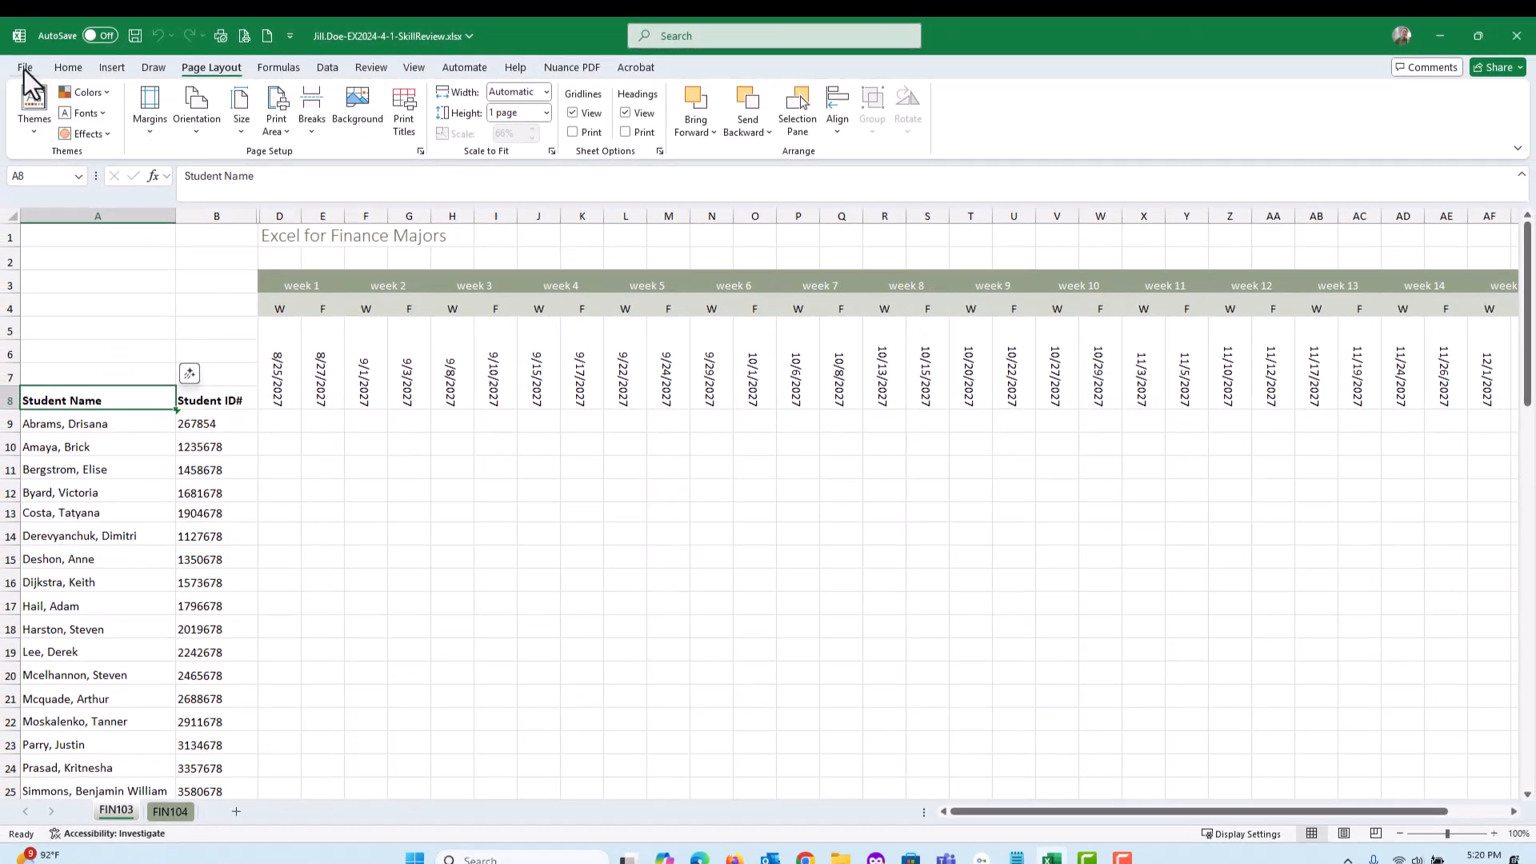
# Reopen the FIN103 print settings and select Fit All Rows on One Page again as the scaling
pyautogui.click(25, 69)
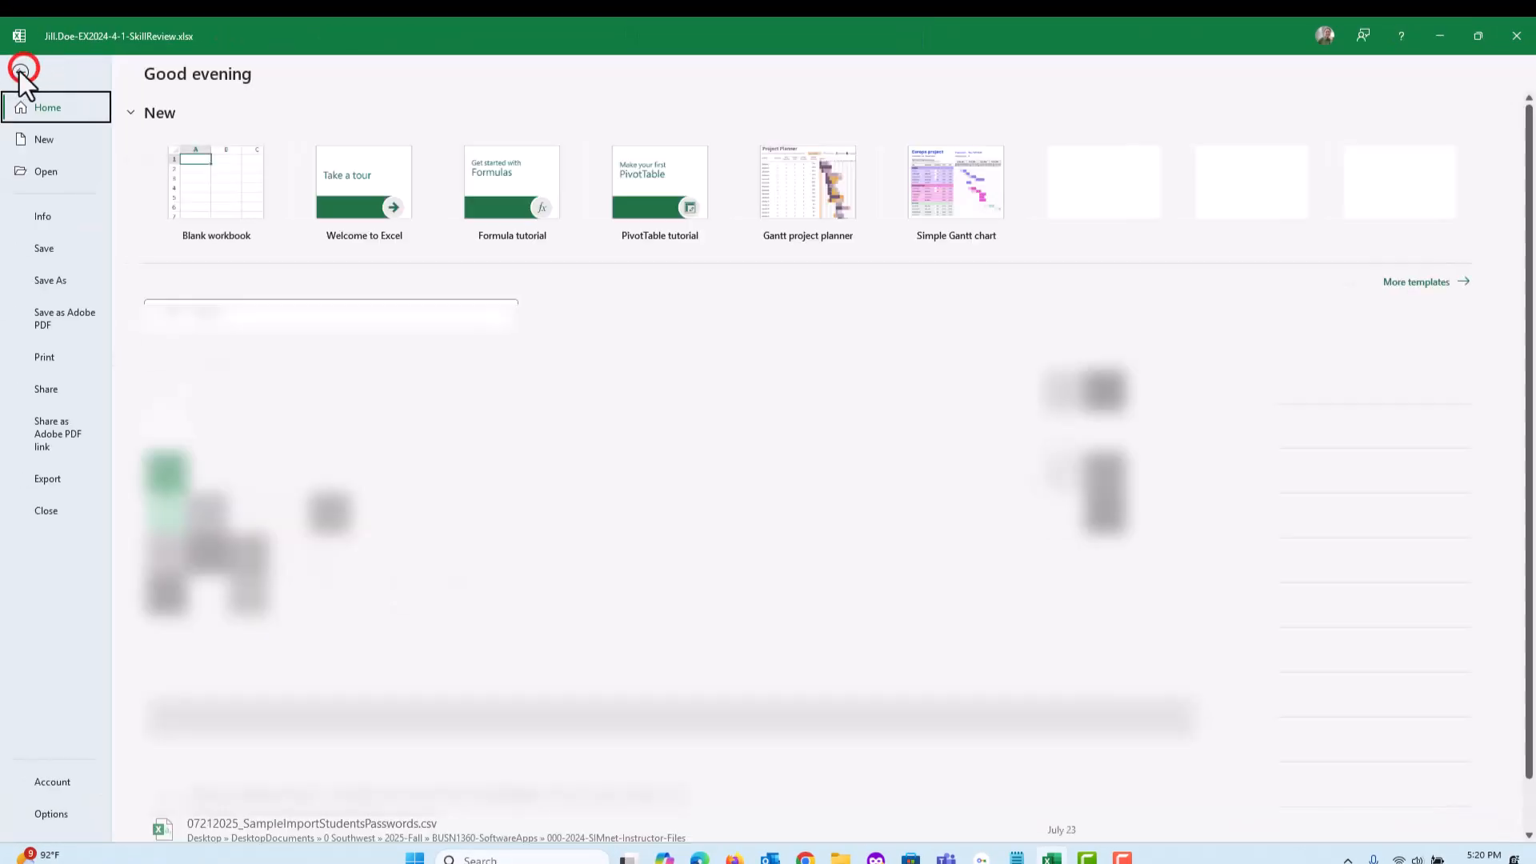
pyautogui.click(52, 358)
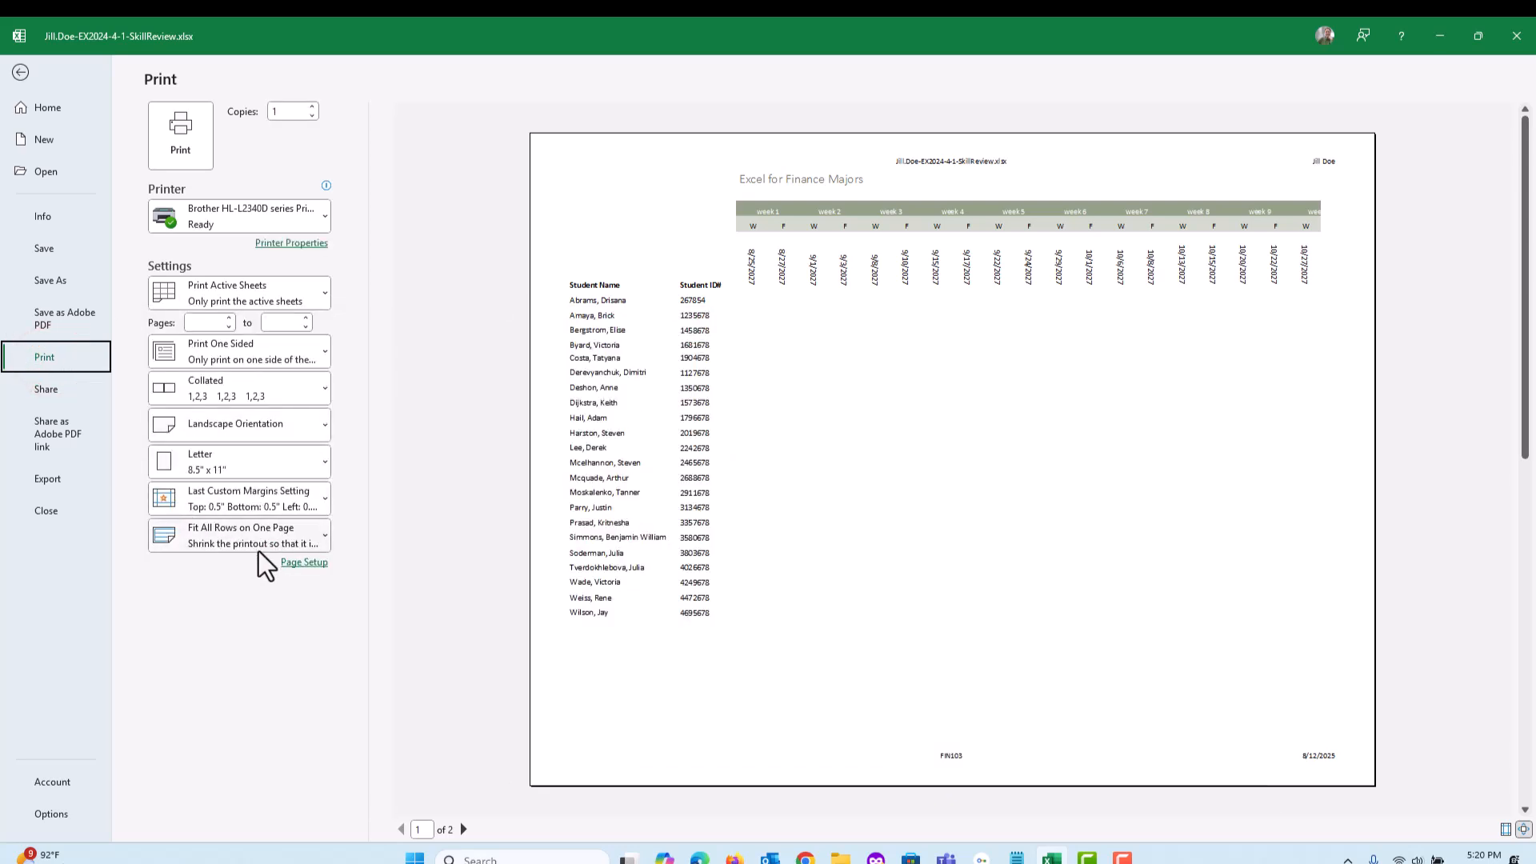
pyautogui.click(313, 535)
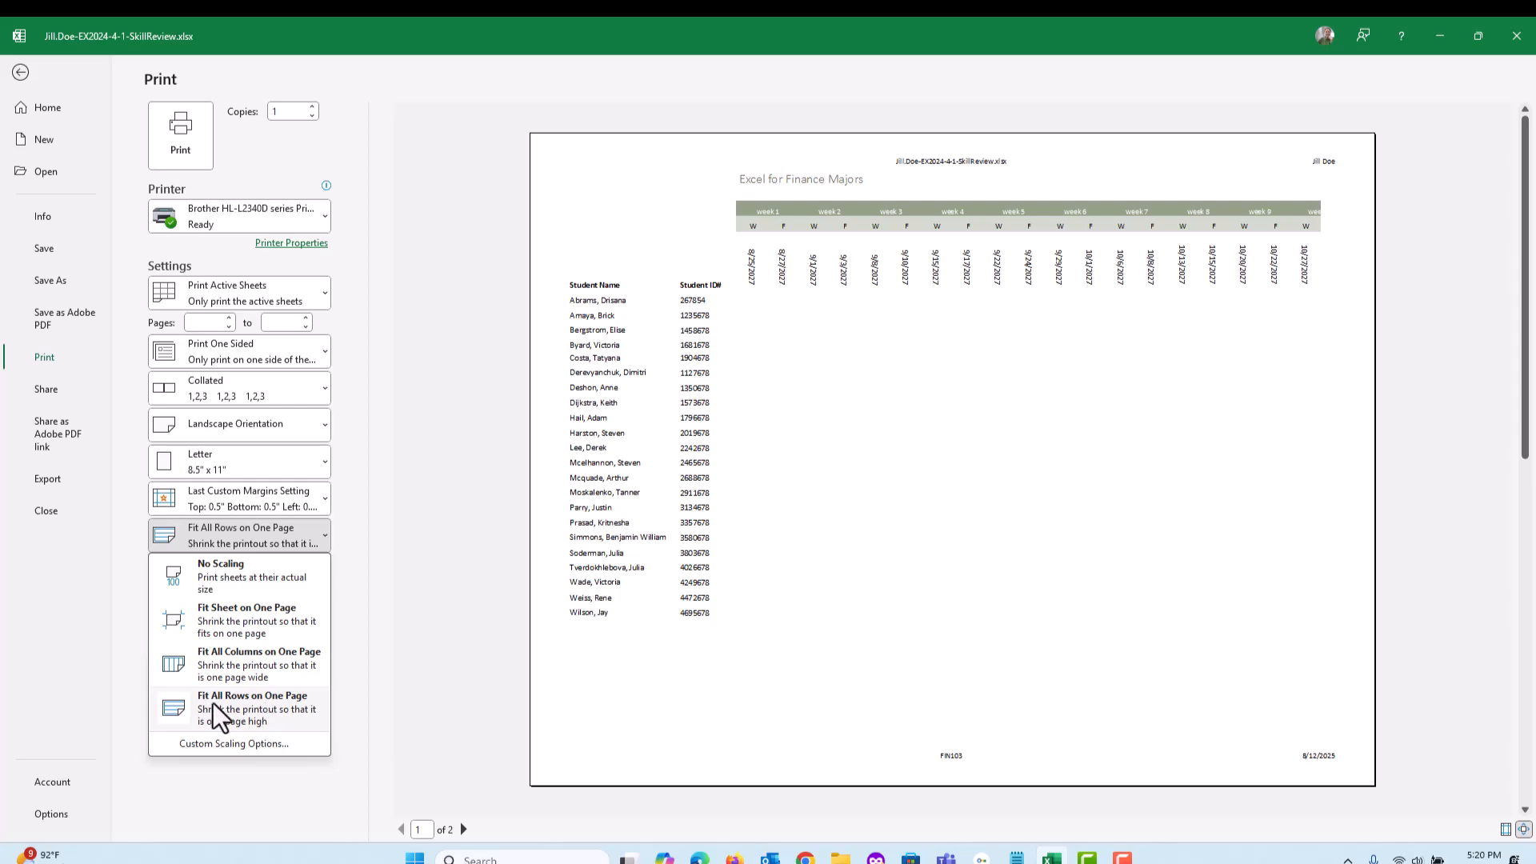
pyautogui.click(244, 704)
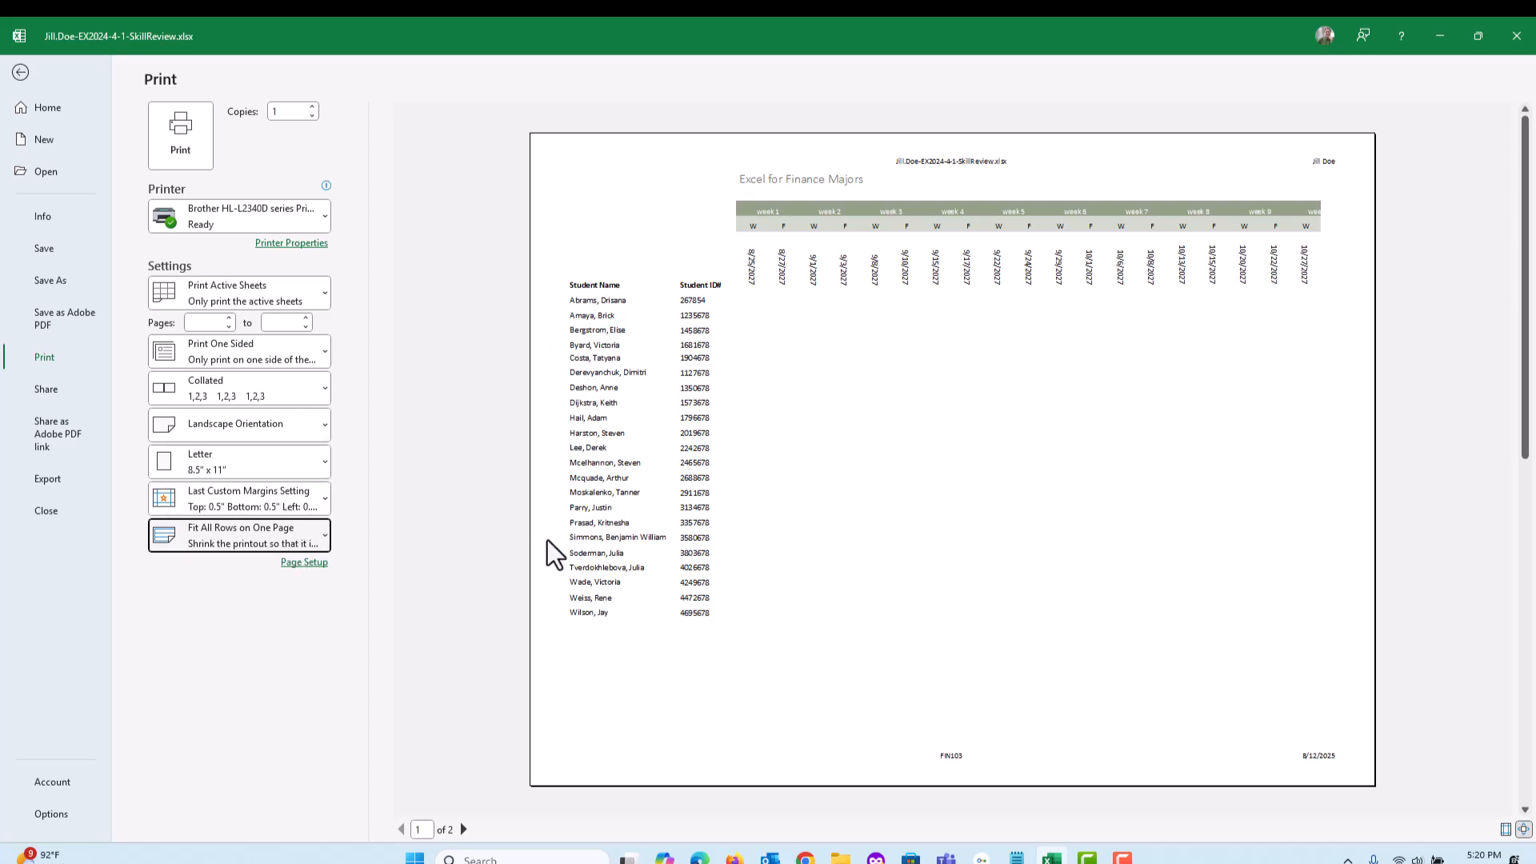
# Switch to the assignment page, mark the last five tasks of item 22 complete, and read the page break tasks of item 23
pyautogui.moveTo(1535, 71); pyautogui.dragTo(760, 83)
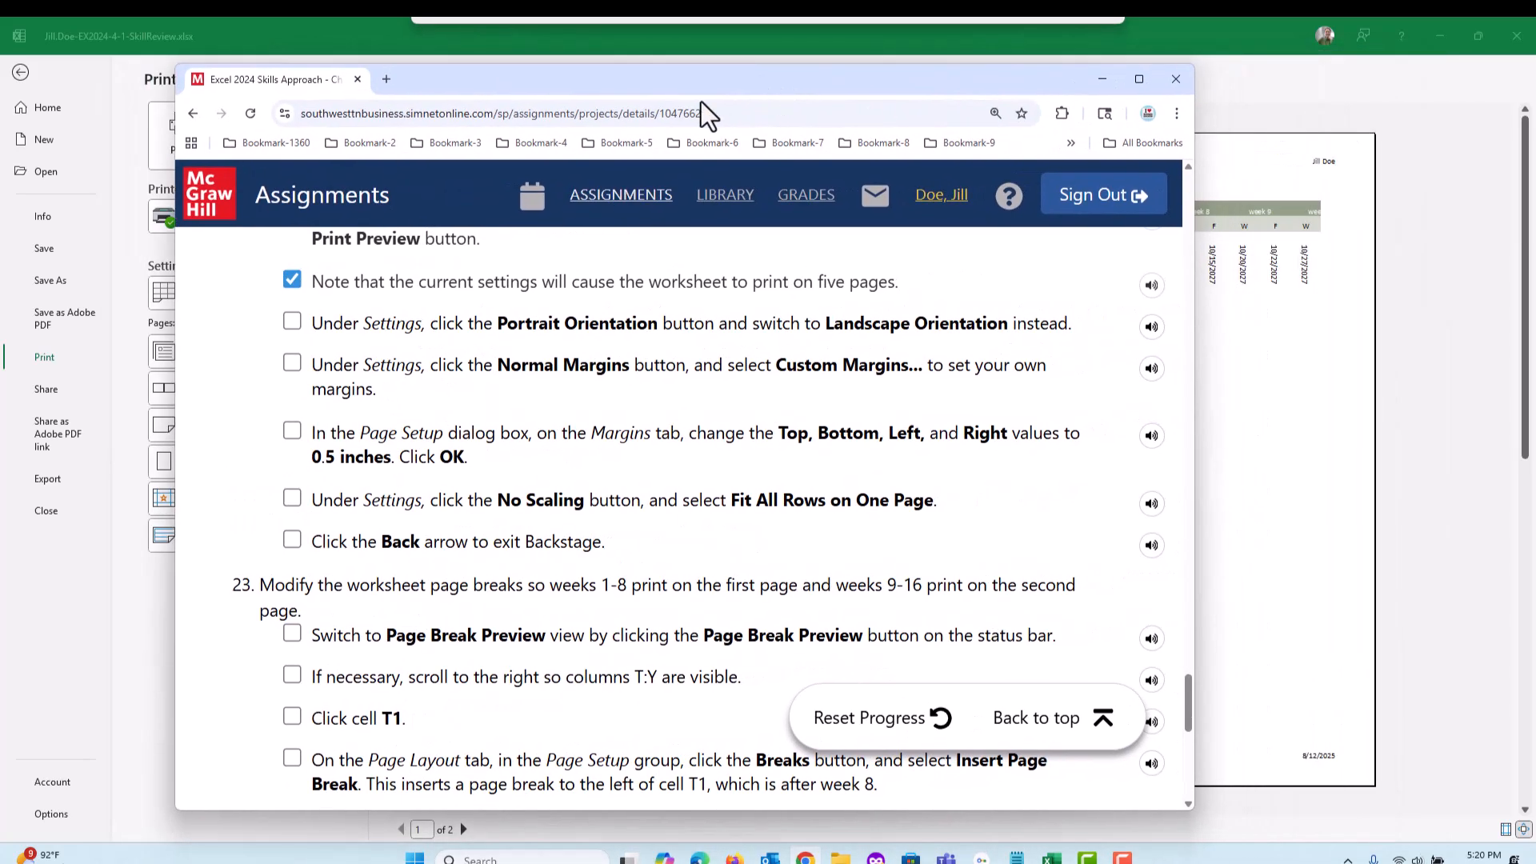
pyautogui.click(292, 321)
pyautogui.click(292, 364)
pyautogui.click(292, 431)
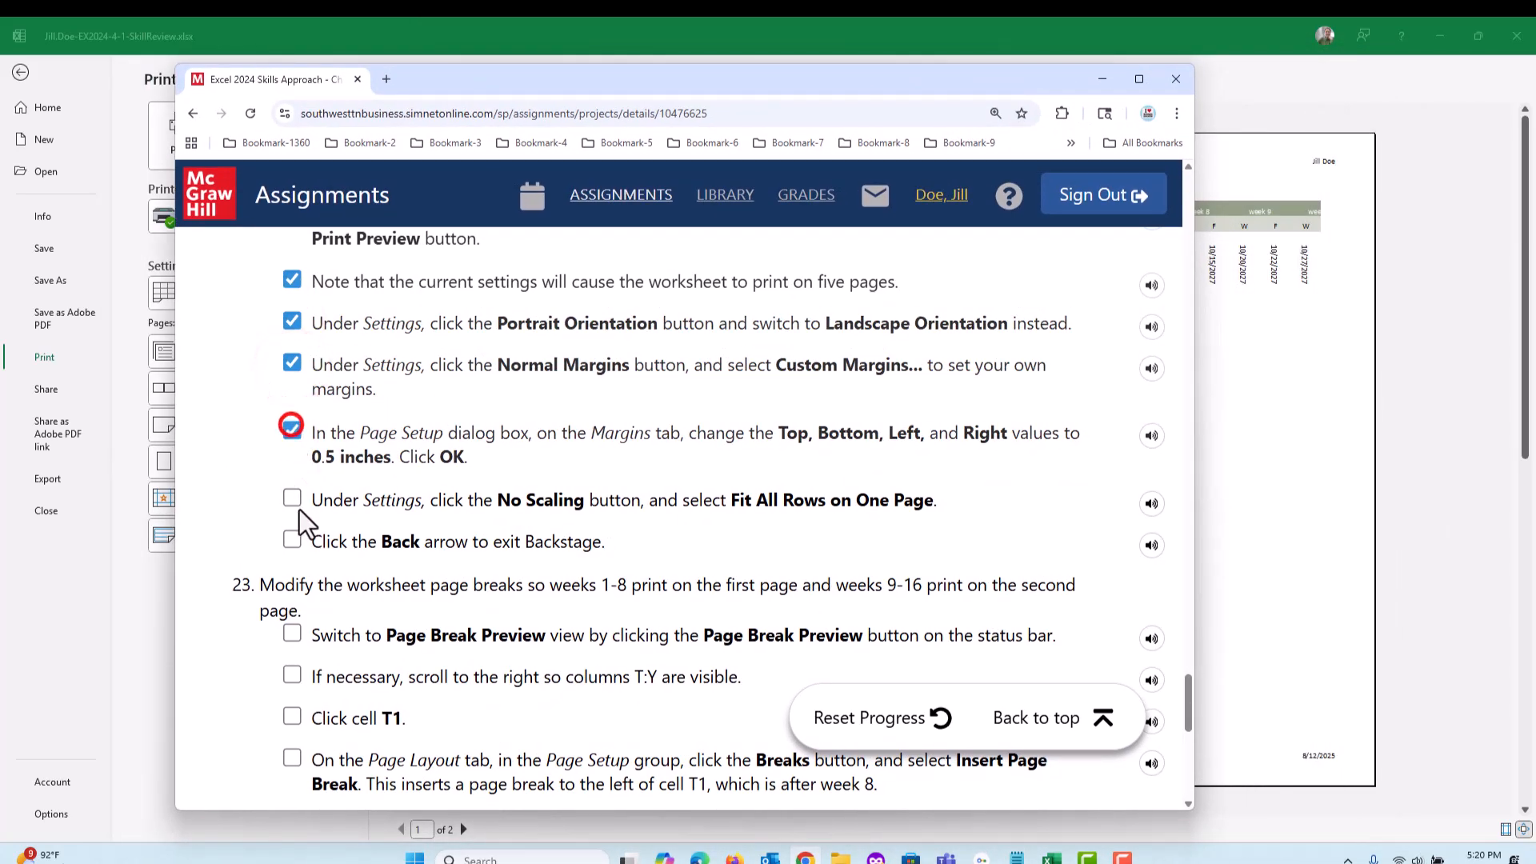
pyautogui.click(292, 499)
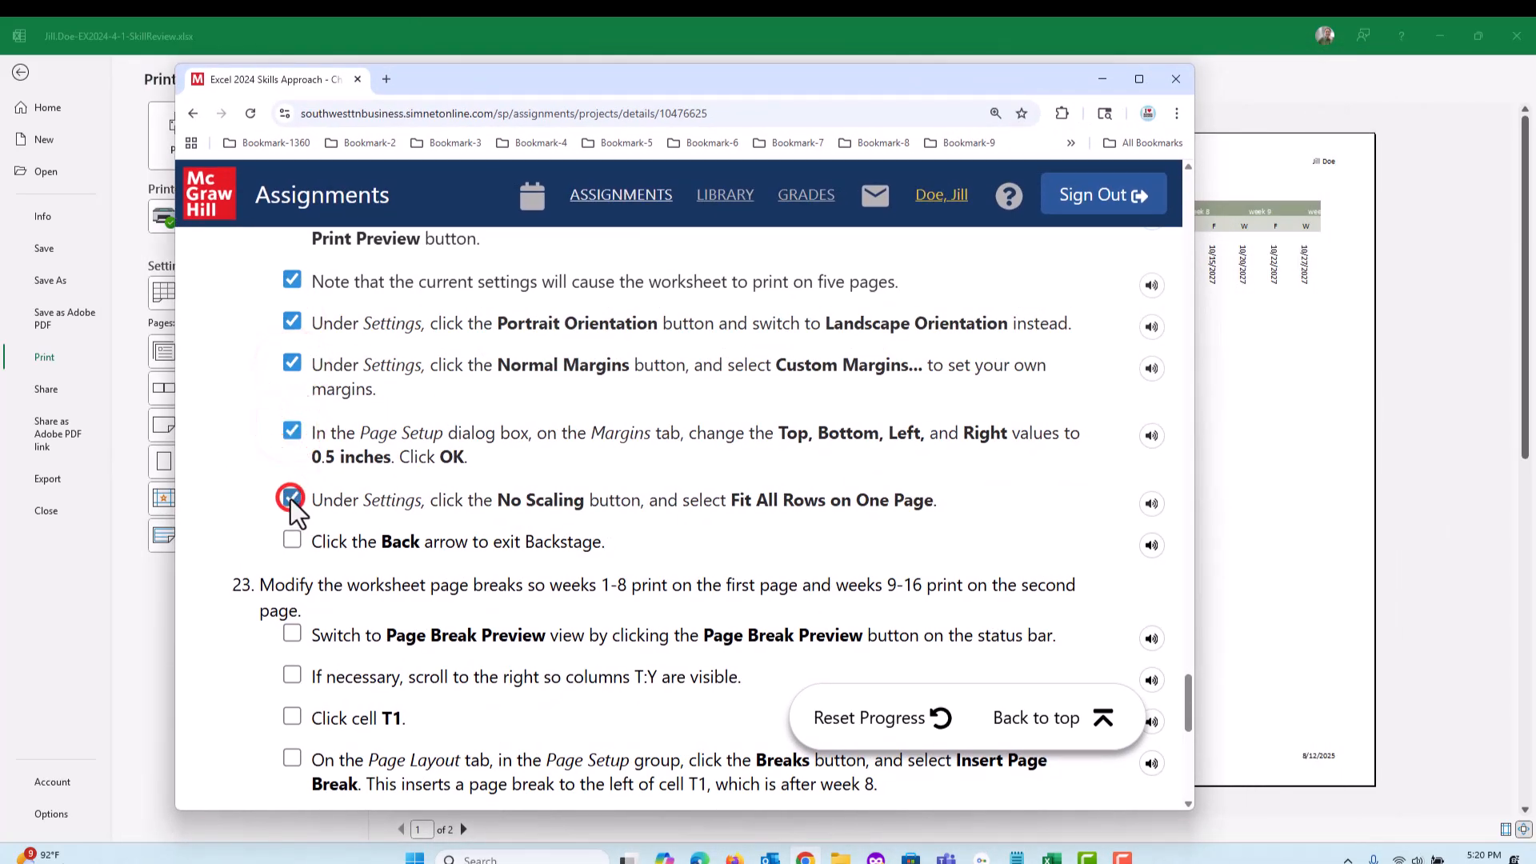
pyautogui.click(292, 540)
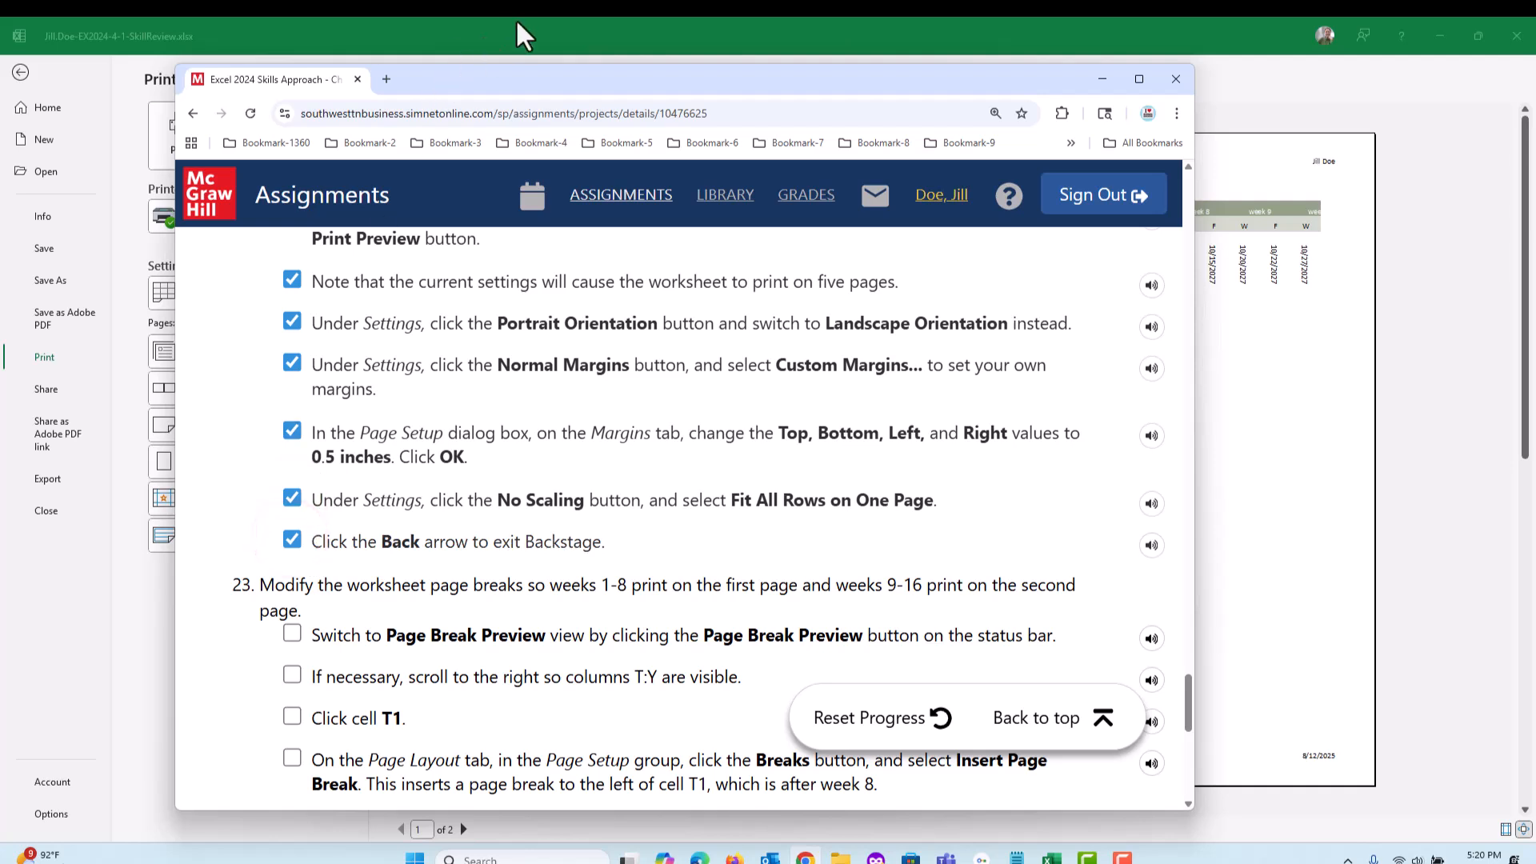
pyautogui.scroll(-3, 480, 524)
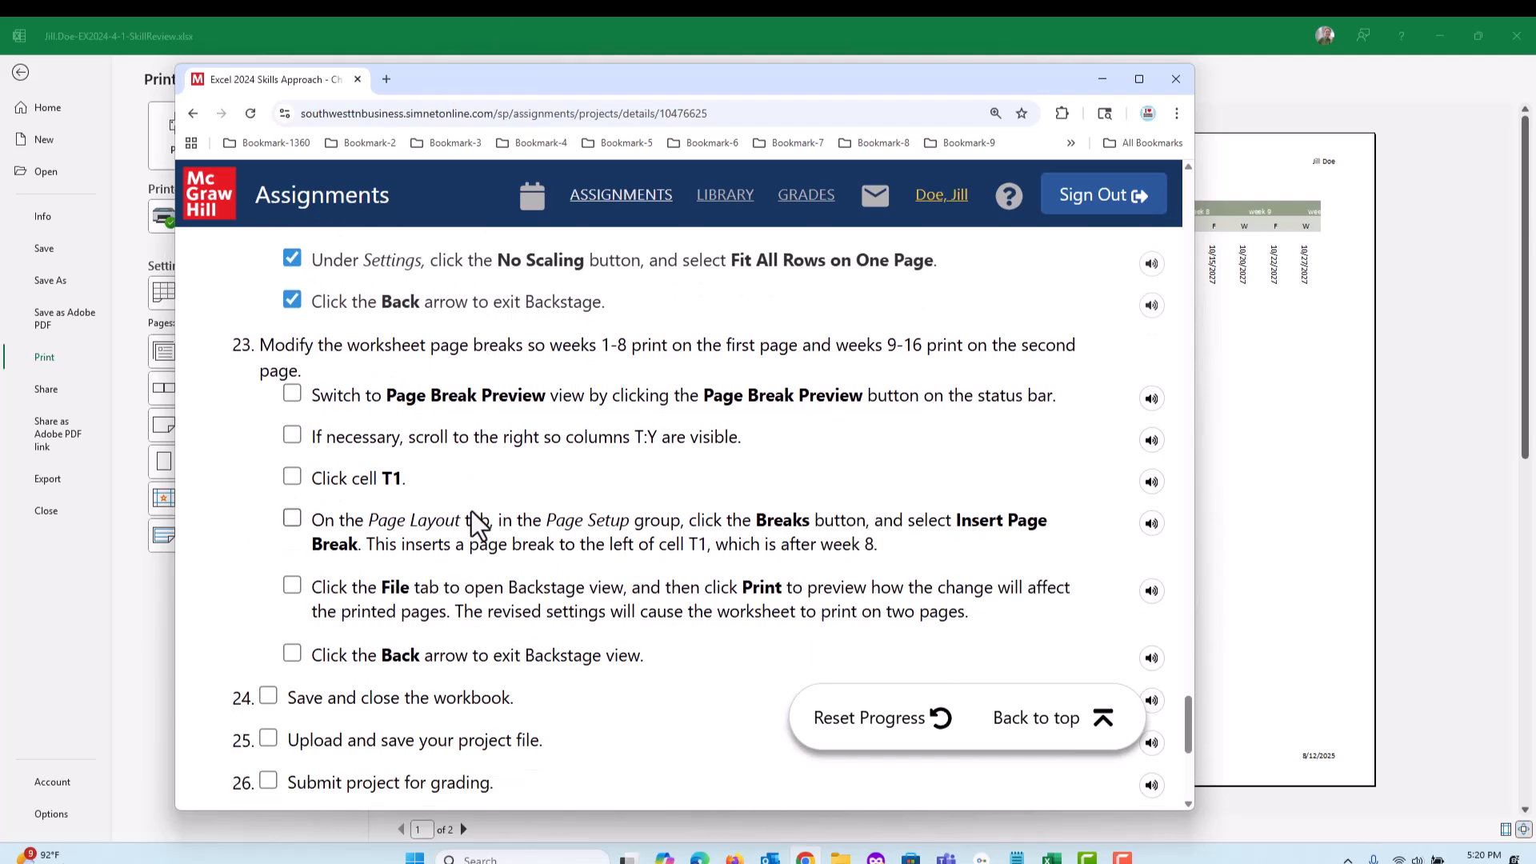
pyautogui.scroll(-1, 478, 524)
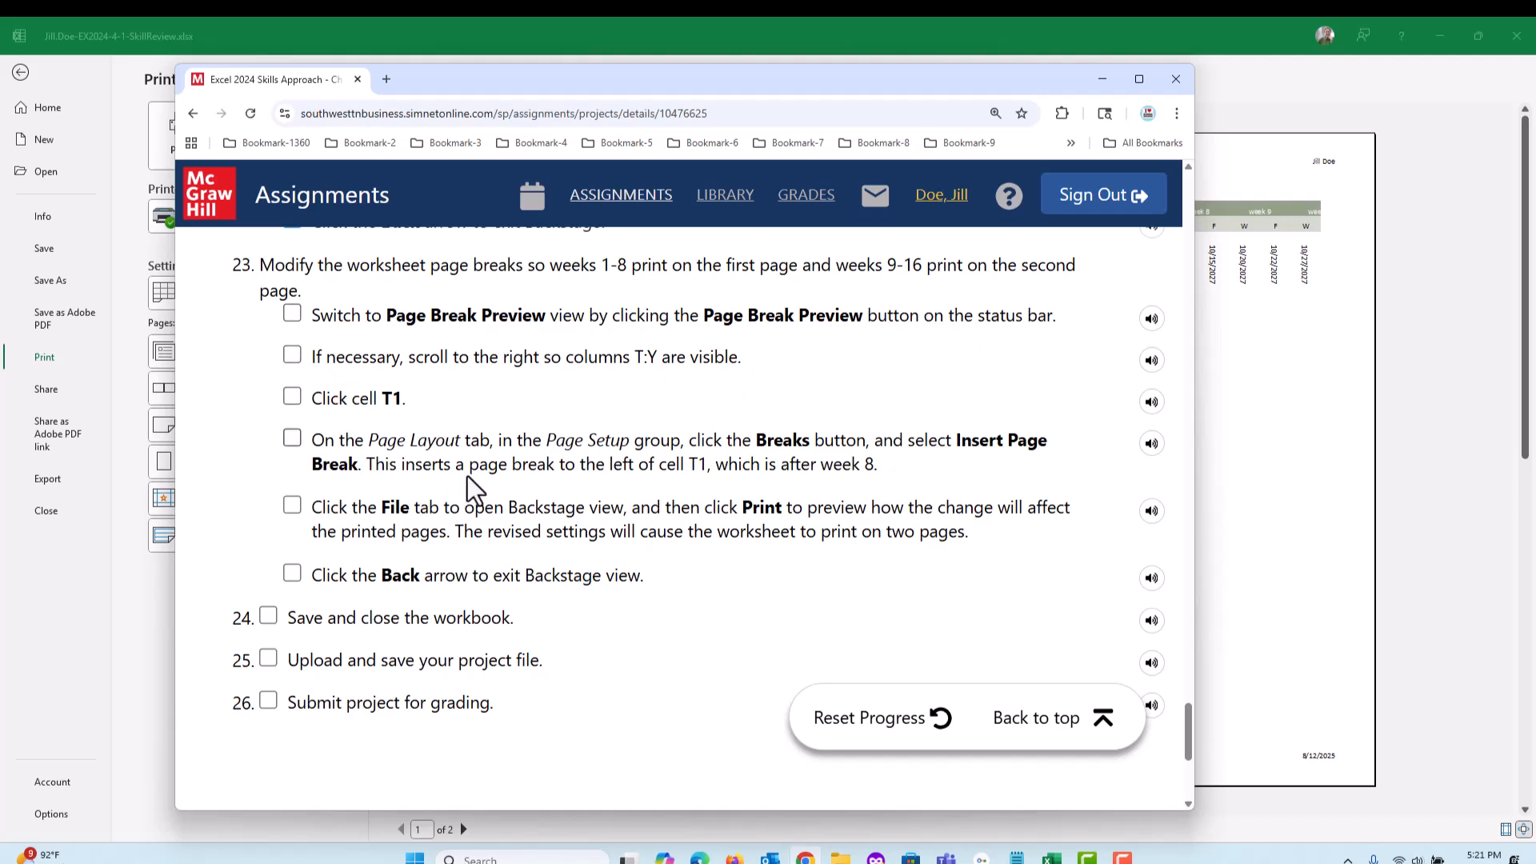
# Switch back to Excel and preview both FIN103 print pages to examine where the weeks are split
pyautogui.moveTo(522, 78); pyautogui.dragTo(1535, 208)
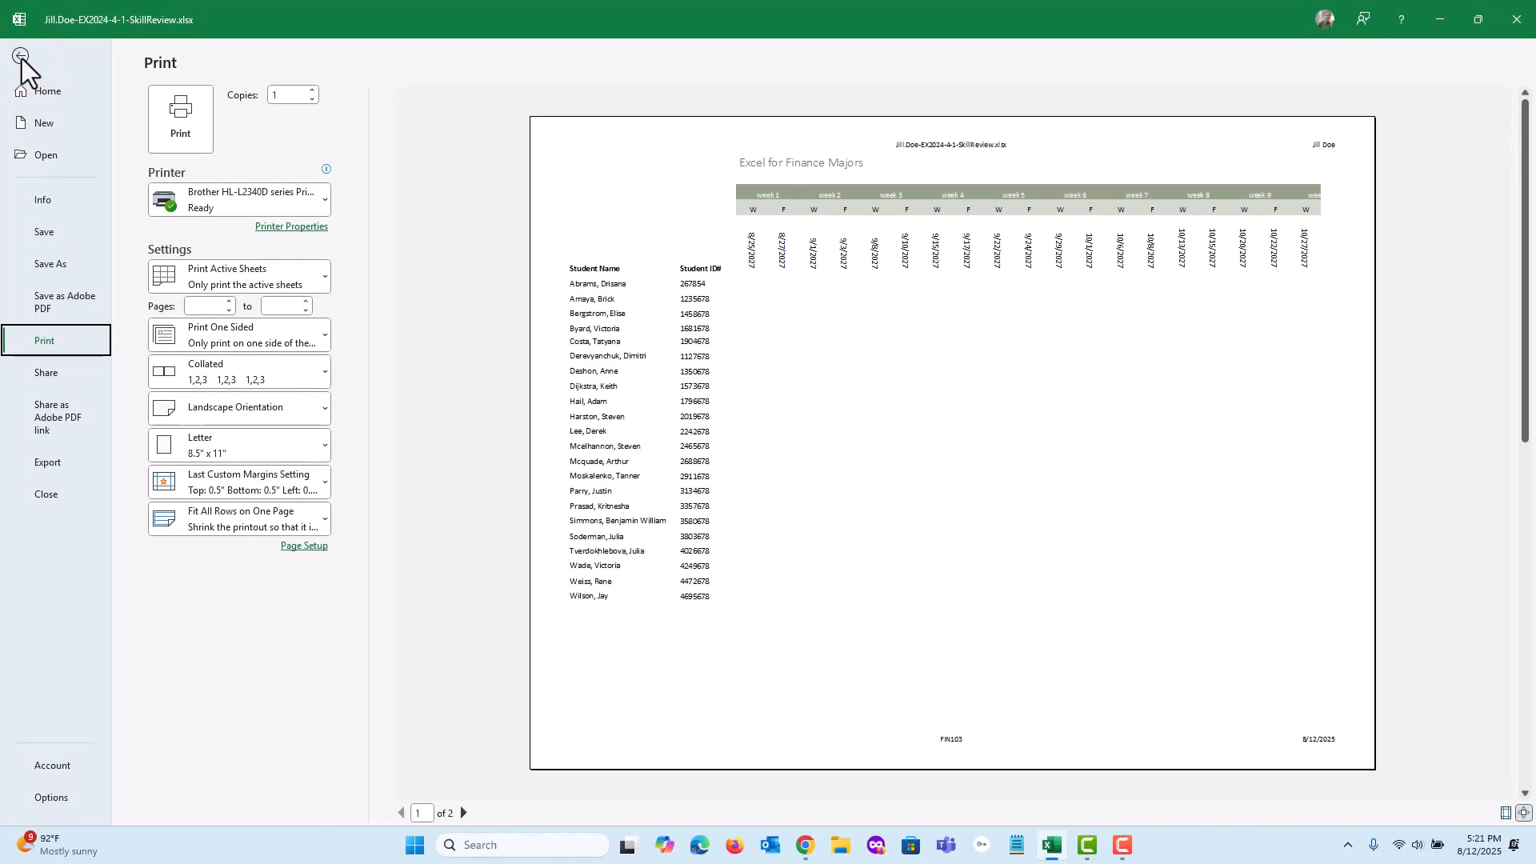
pyautogui.click(21, 56)
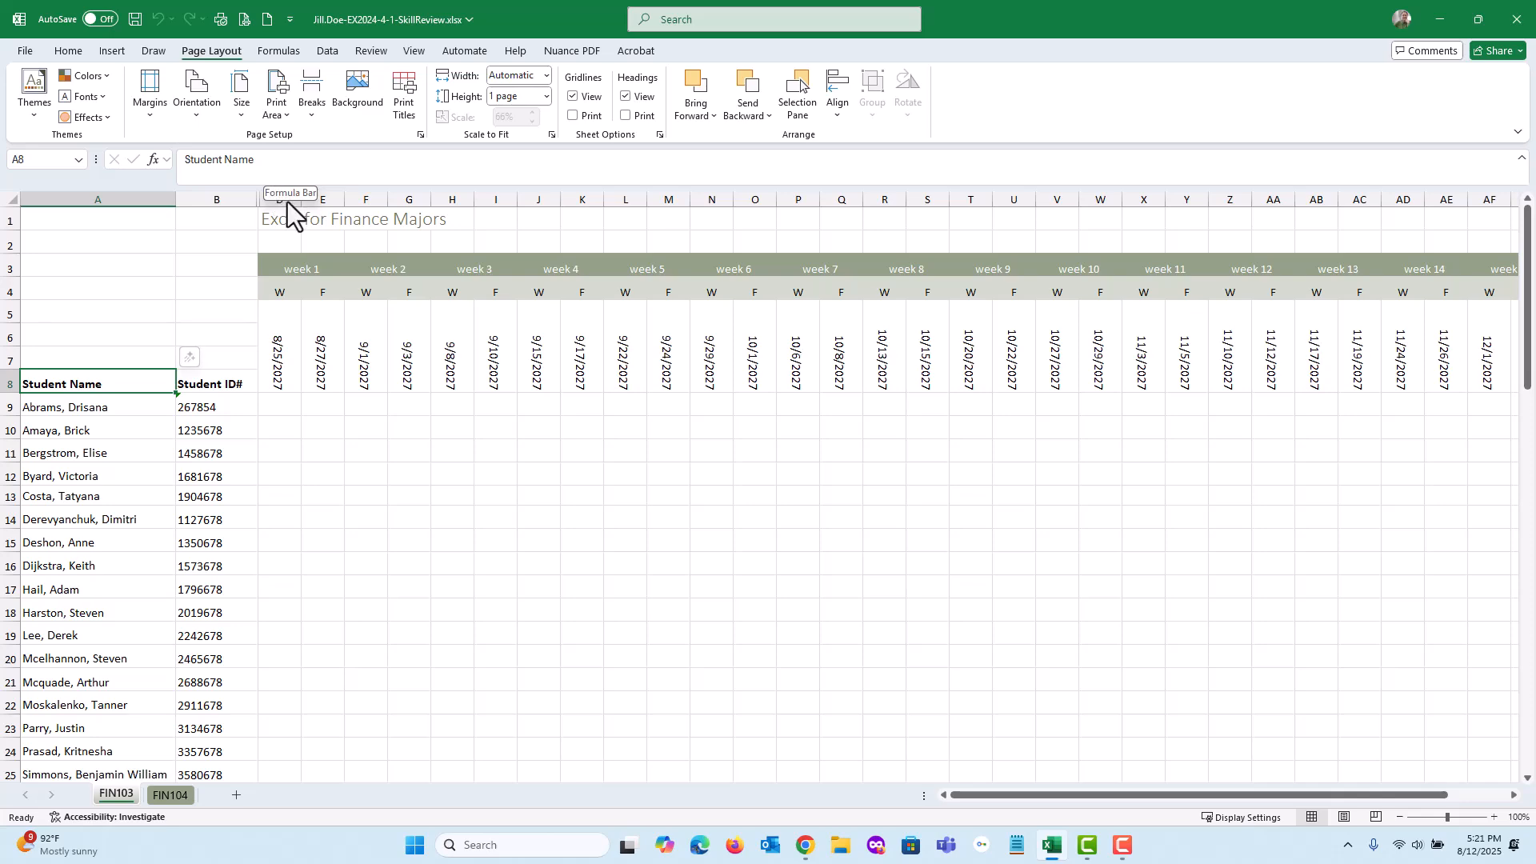
pyautogui.click(243, 21)
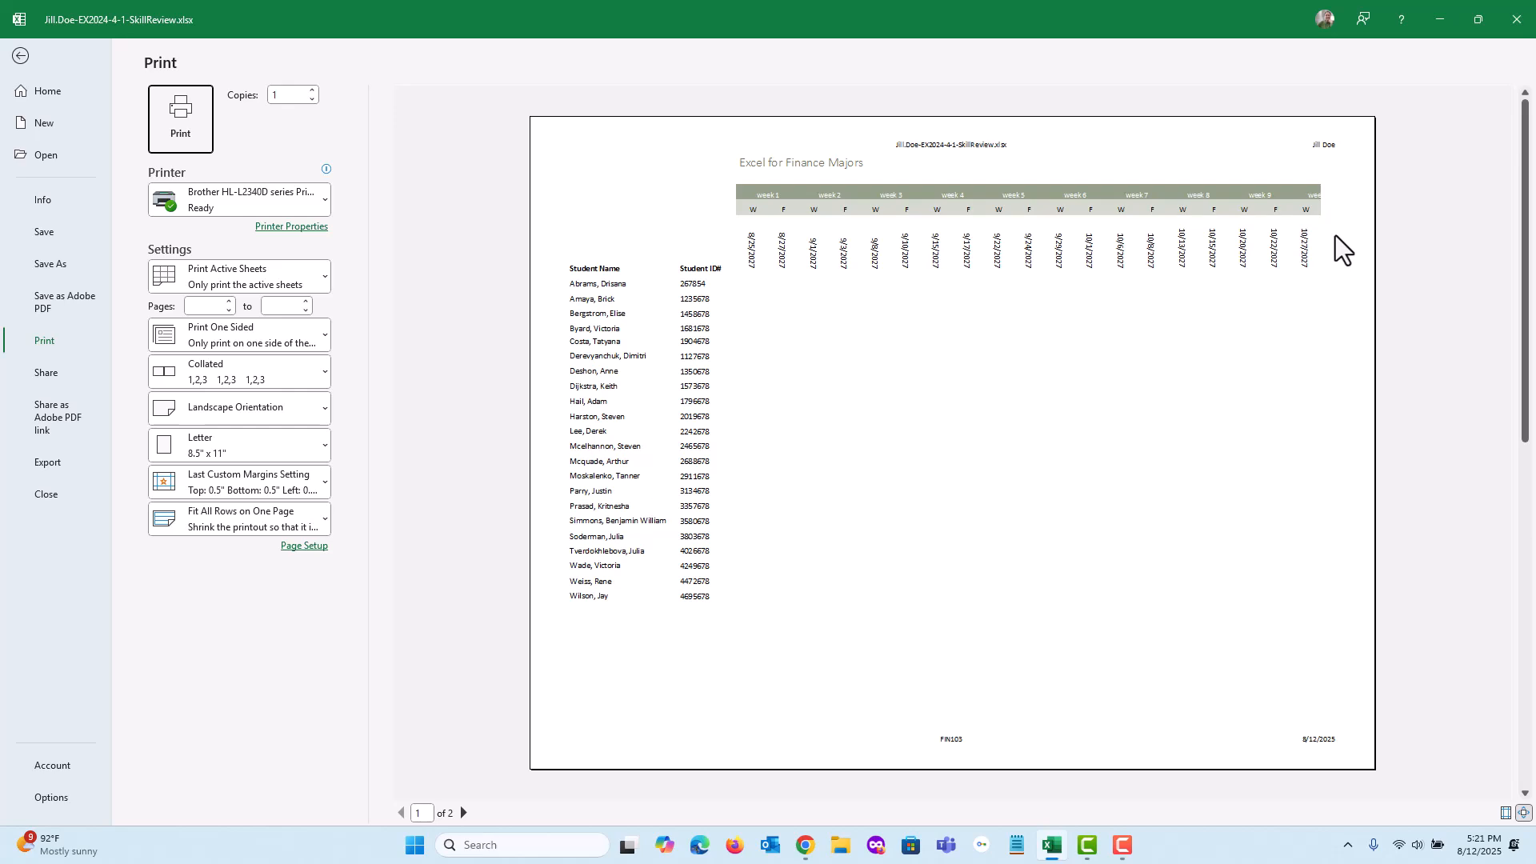
pyautogui.click(462, 814)
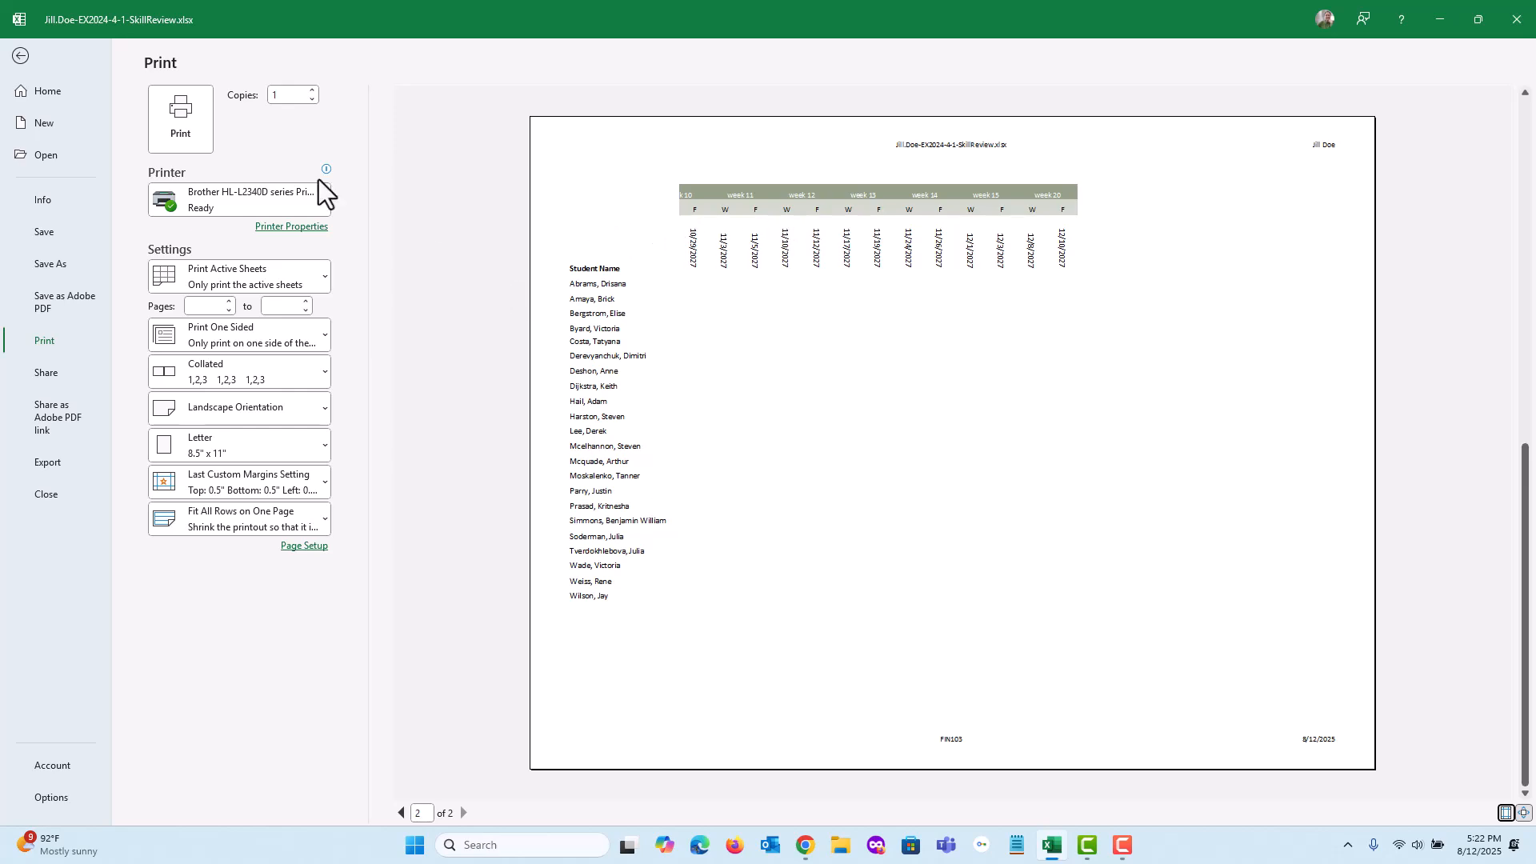
pyautogui.click(20, 56)
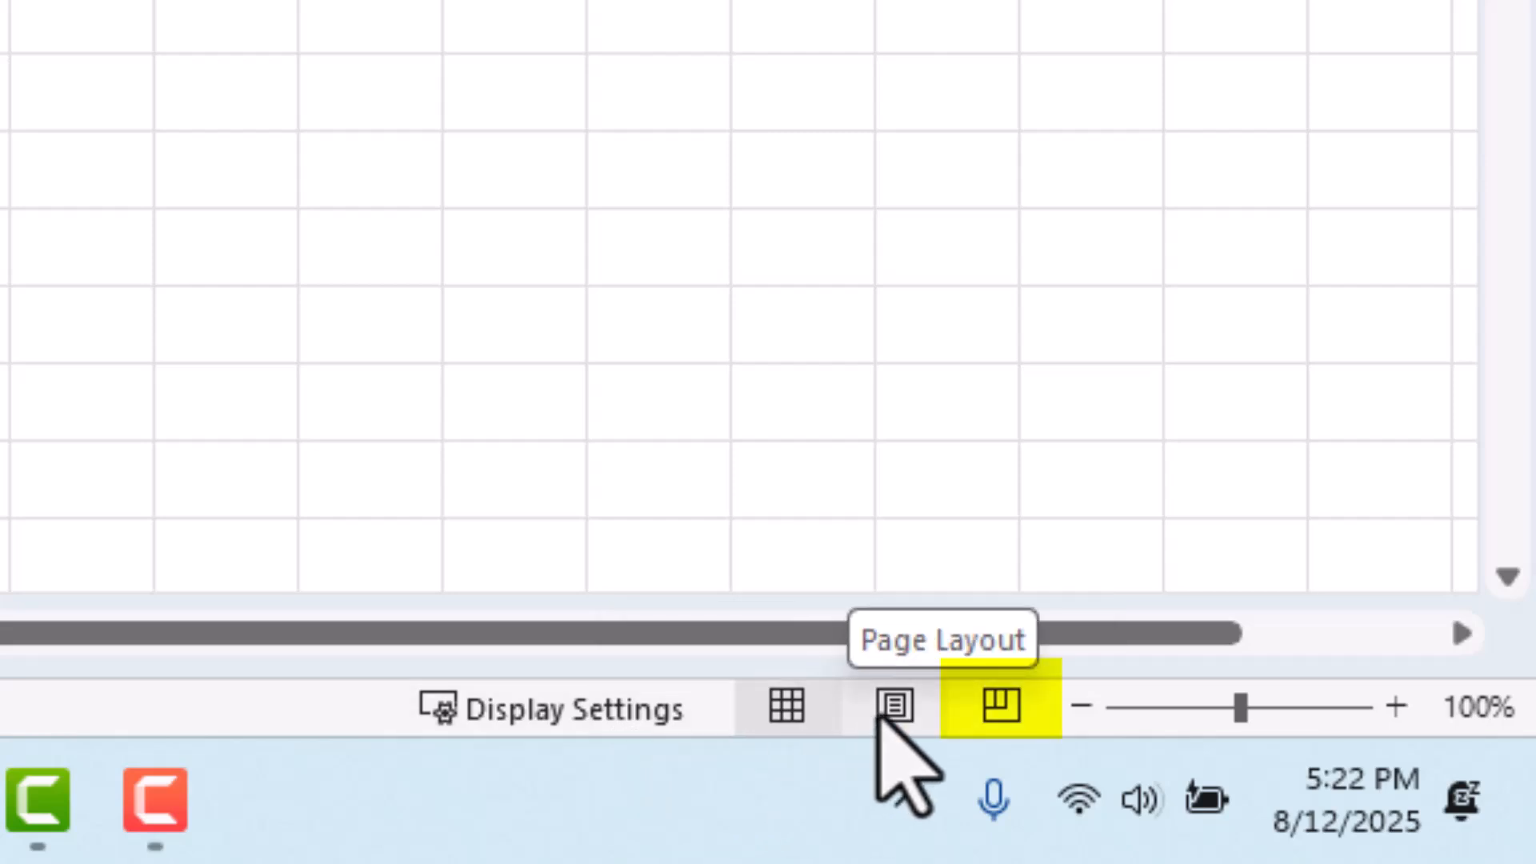
# In Page Break Preview of FIN103, try resizing the print area at its right edge, and move the page break to between columns U and V
pyautogui.click(983, 710)
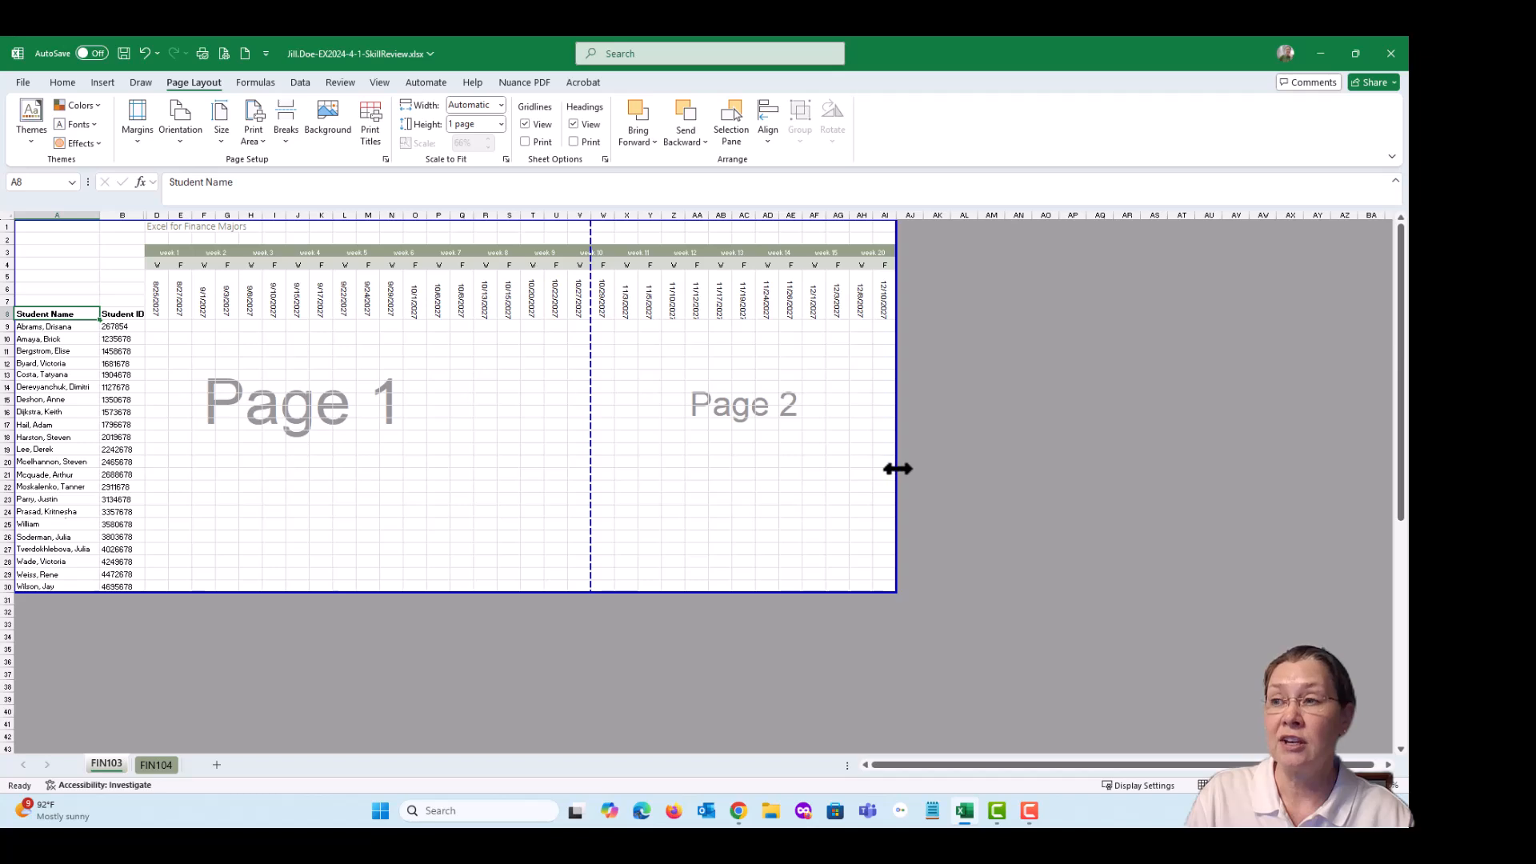
pyautogui.moveTo(897, 468); pyautogui.dragTo(254, 467)
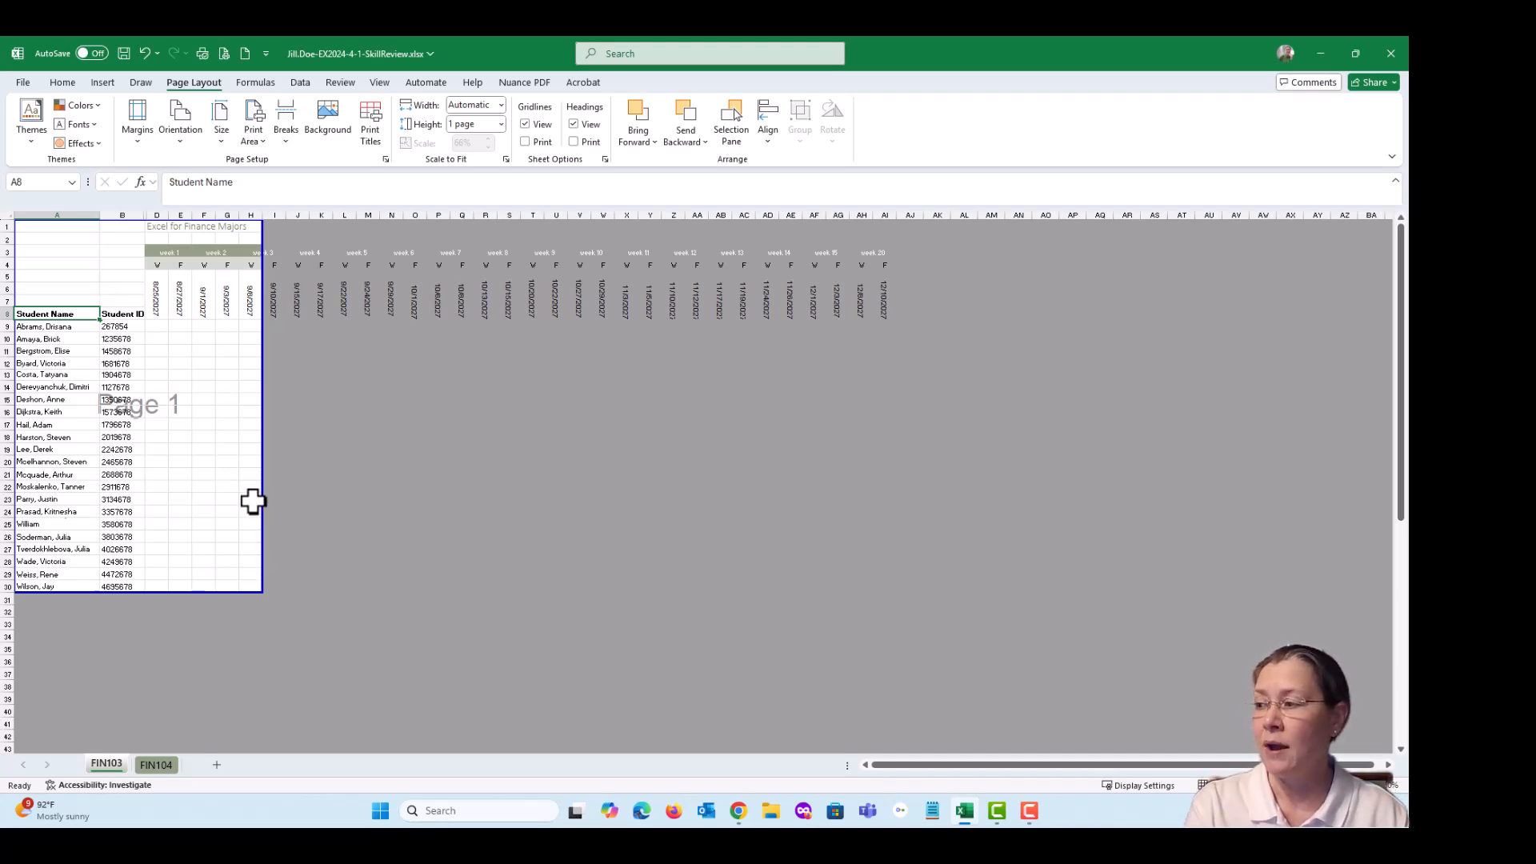
pyautogui.moveTo(263, 507); pyautogui.dragTo(899, 511)
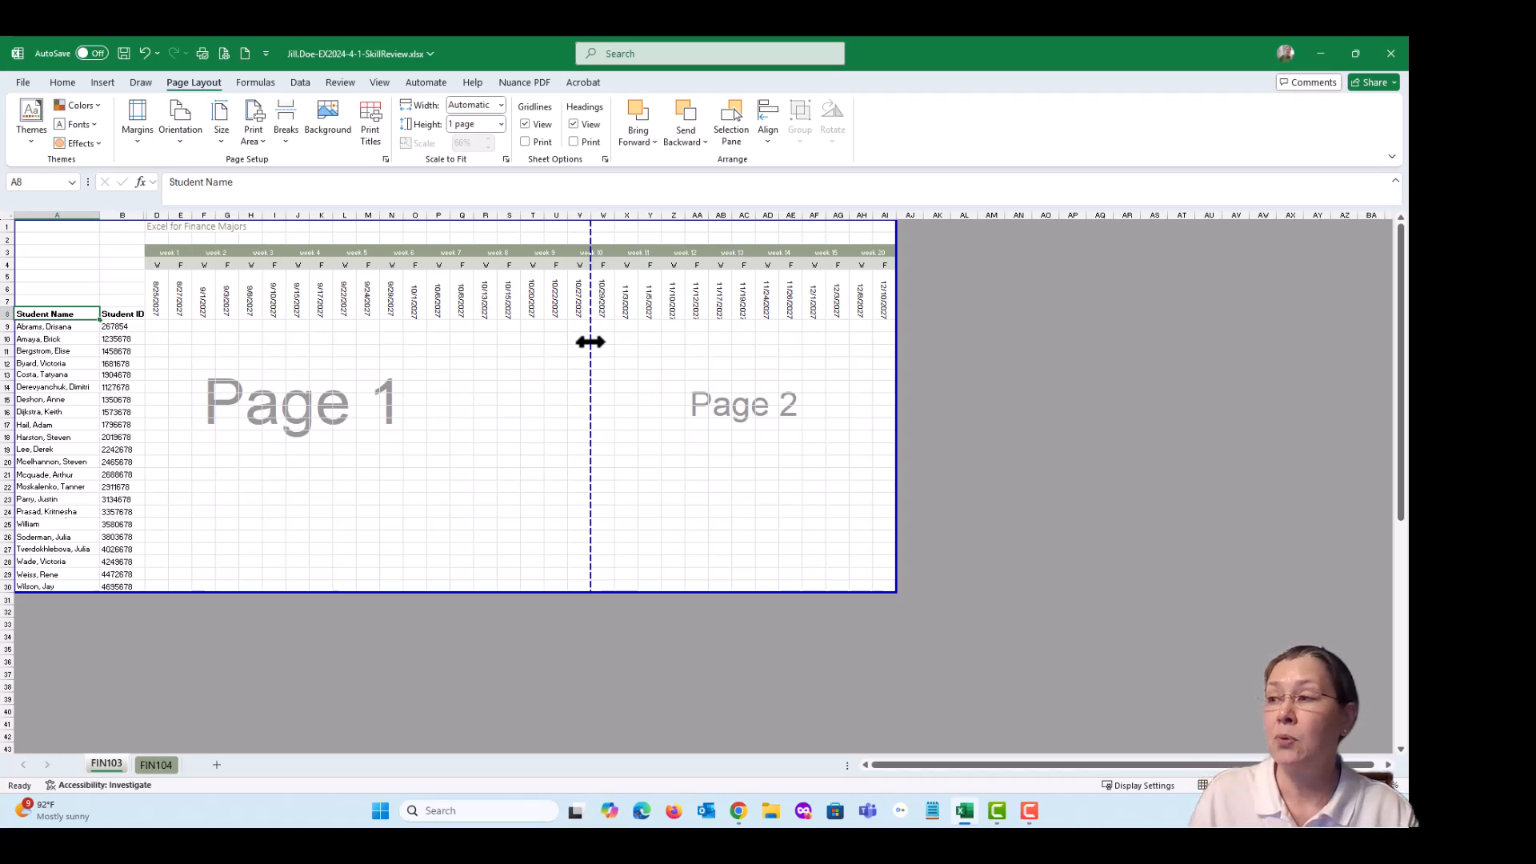
pyautogui.moveTo(591, 342); pyautogui.dragTo(566, 336)
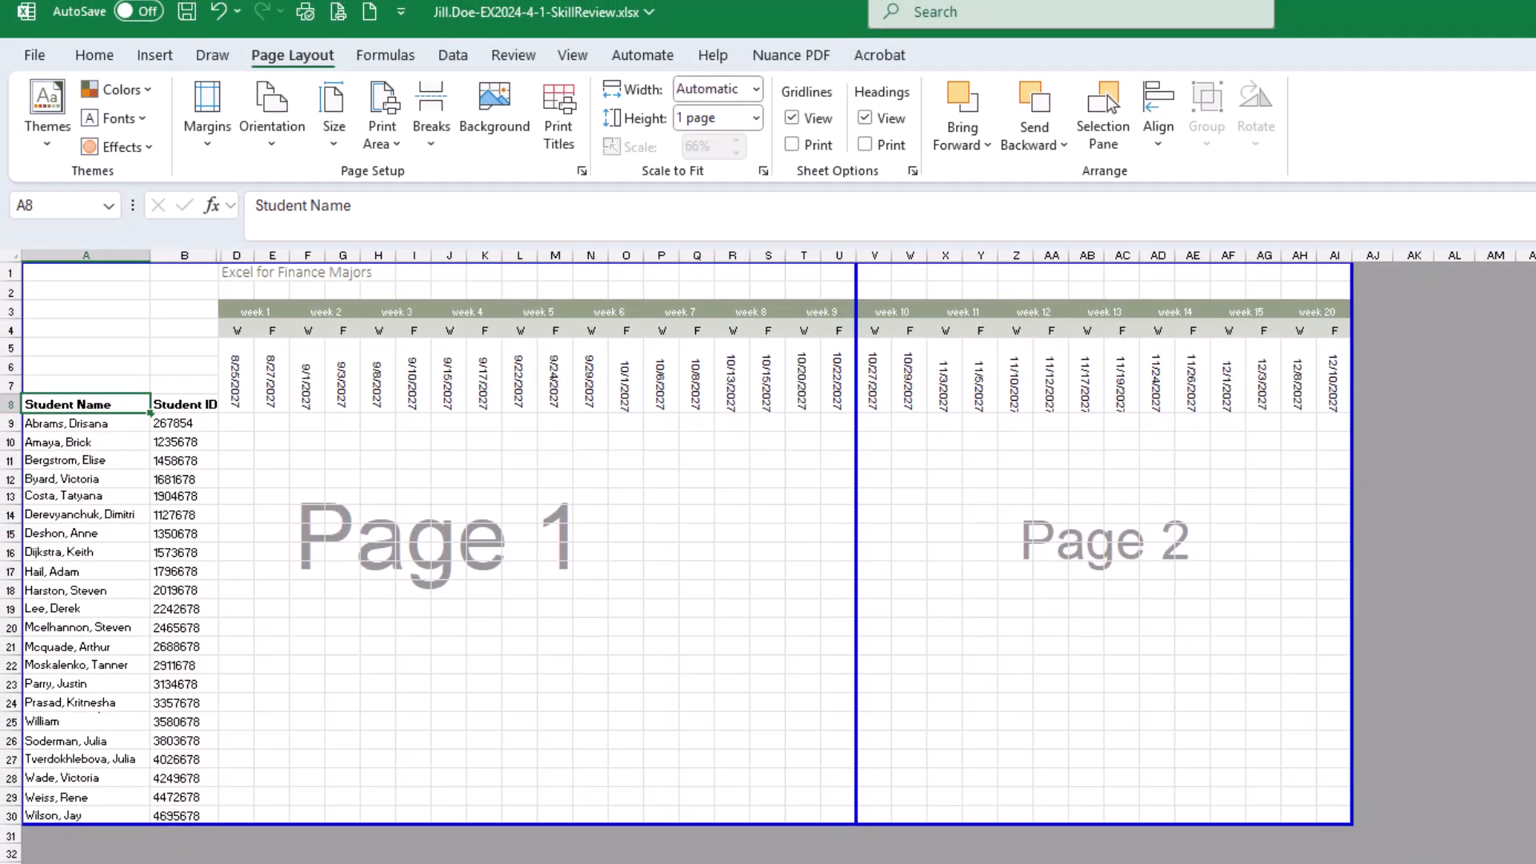
# Switch to the assignment page and mark the first two tasks of item 23 complete
pyautogui.moveTo(1535, 94); pyautogui.dragTo(997, 78)
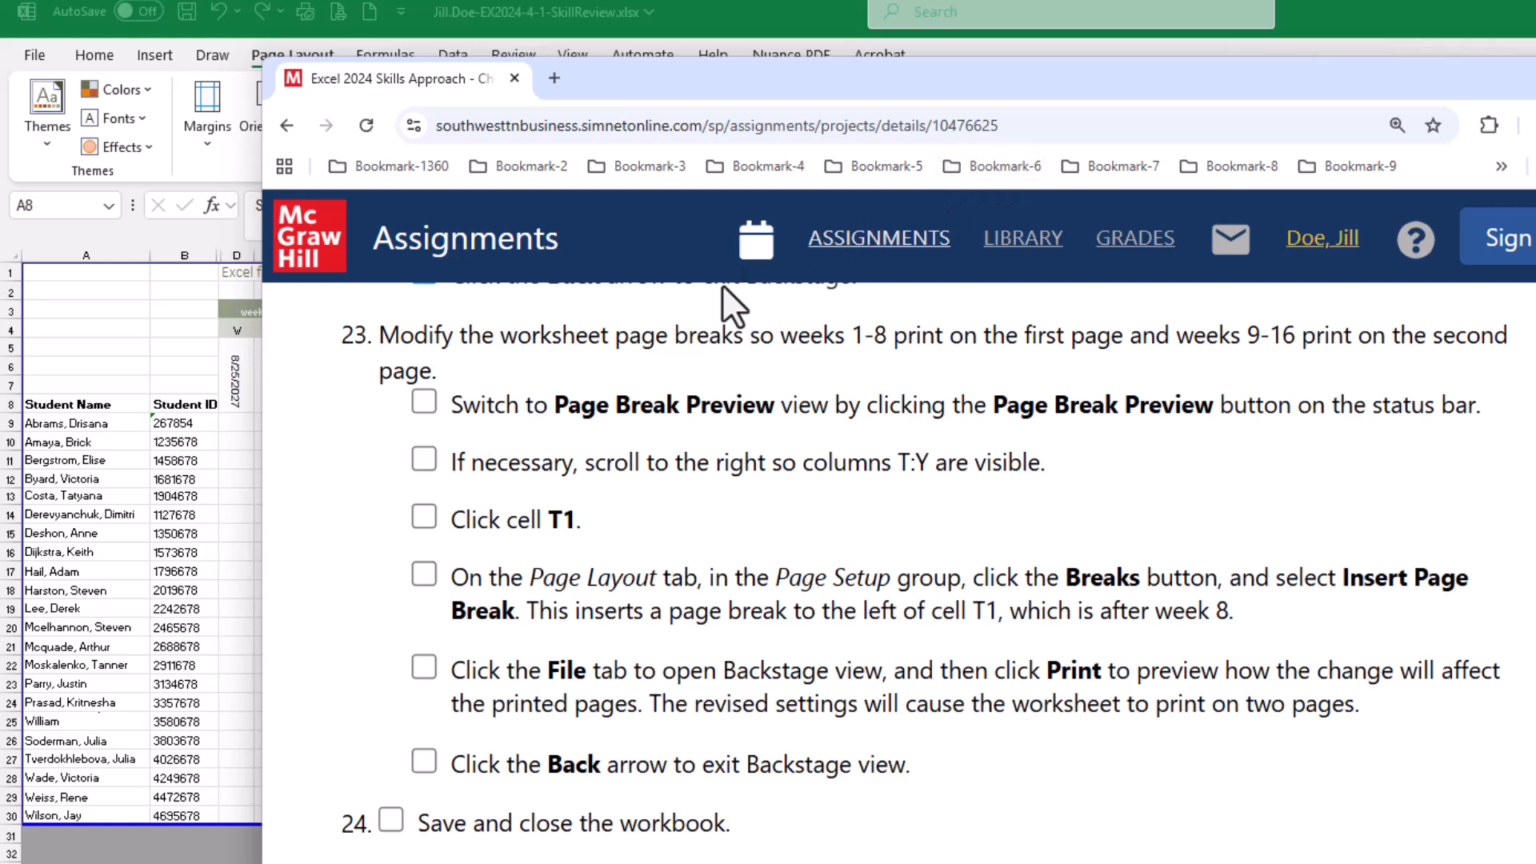
pyautogui.click(424, 400)
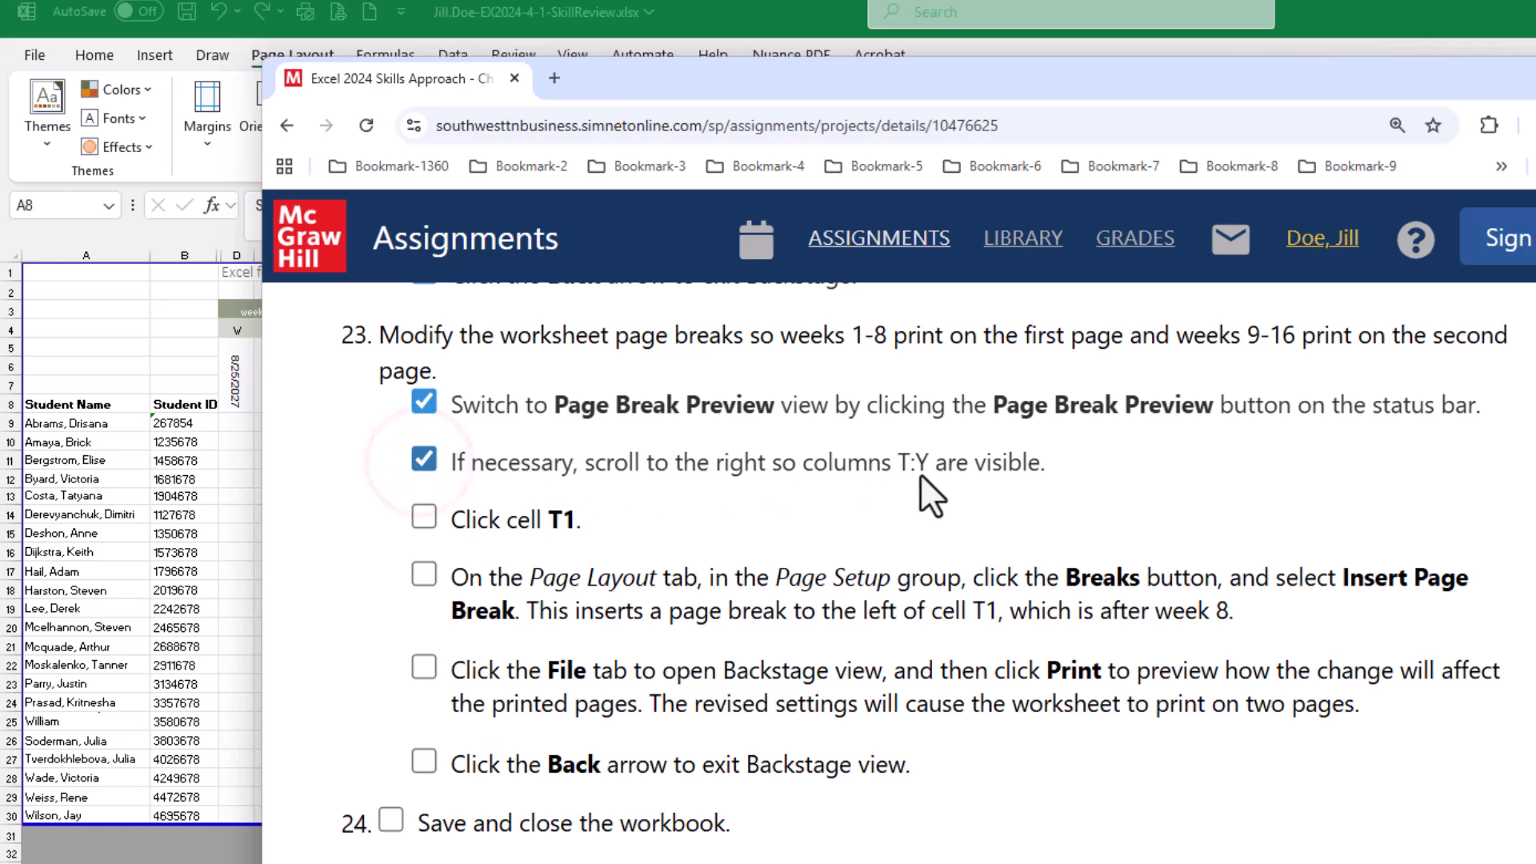
# Compare the item 23 tasks with columns T:Y of FIN103, and mark the task about cell T1 complete
pyautogui.moveTo(1060, 84); pyautogui.dragTo(1081, 341)
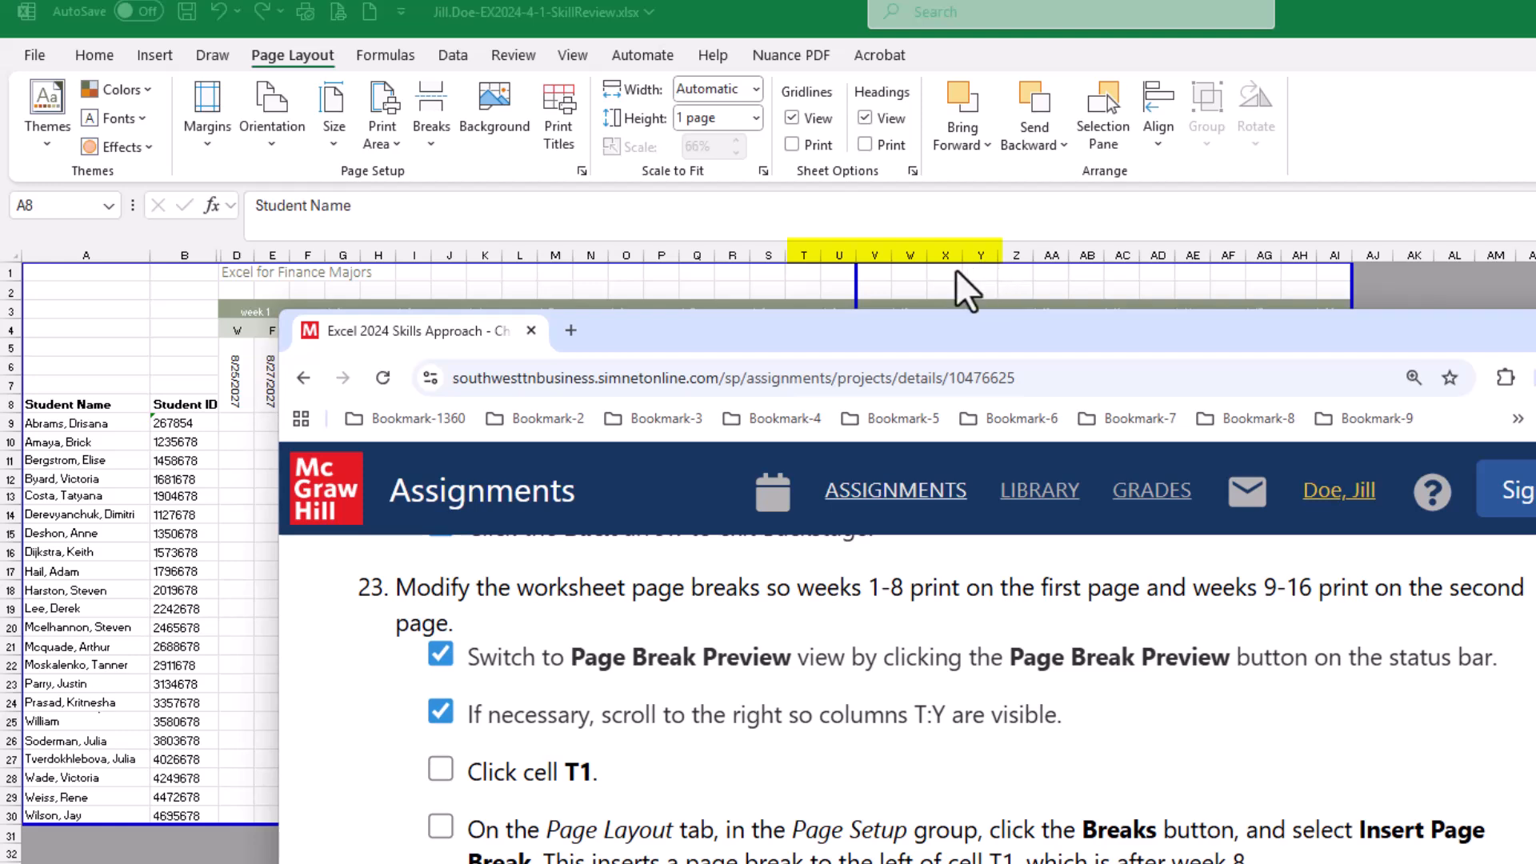
pyautogui.moveTo(845, 317); pyautogui.dragTo(875, 165)
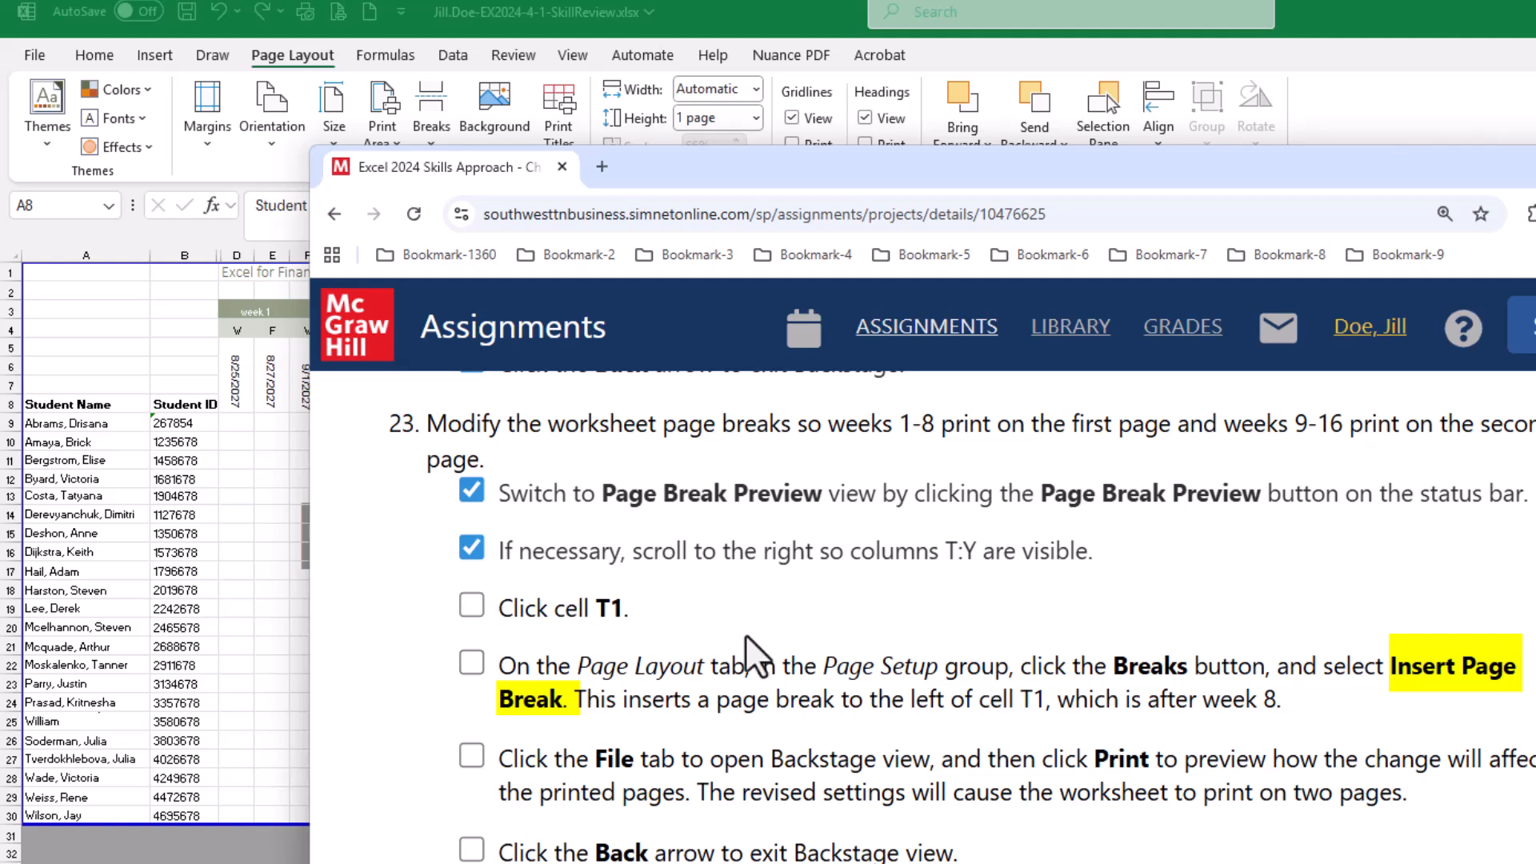
pyautogui.click(471, 606)
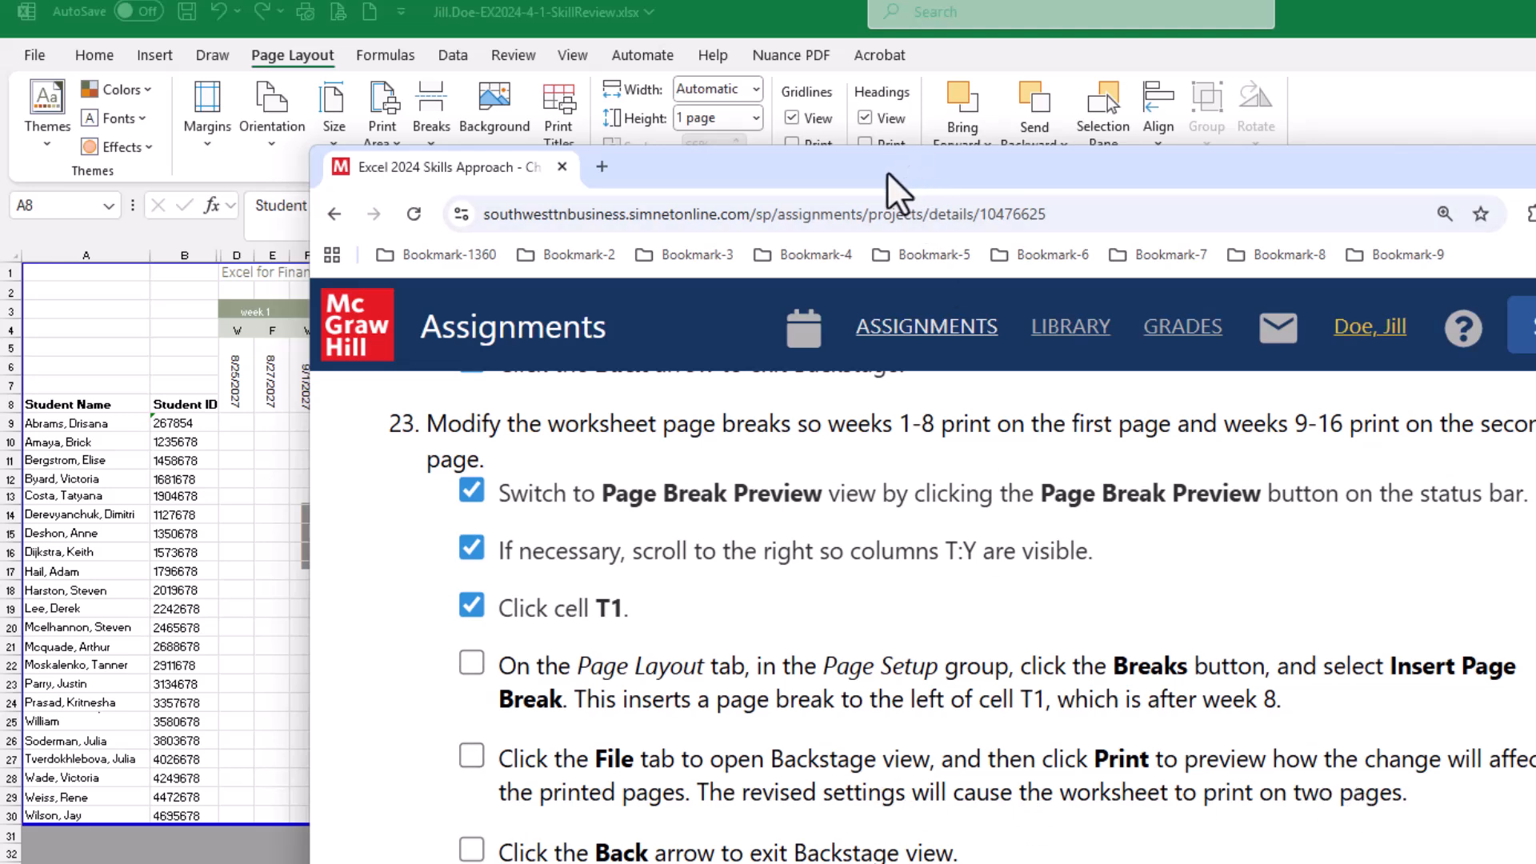
pyautogui.moveTo(905, 174); pyautogui.dragTo(1535, 144)
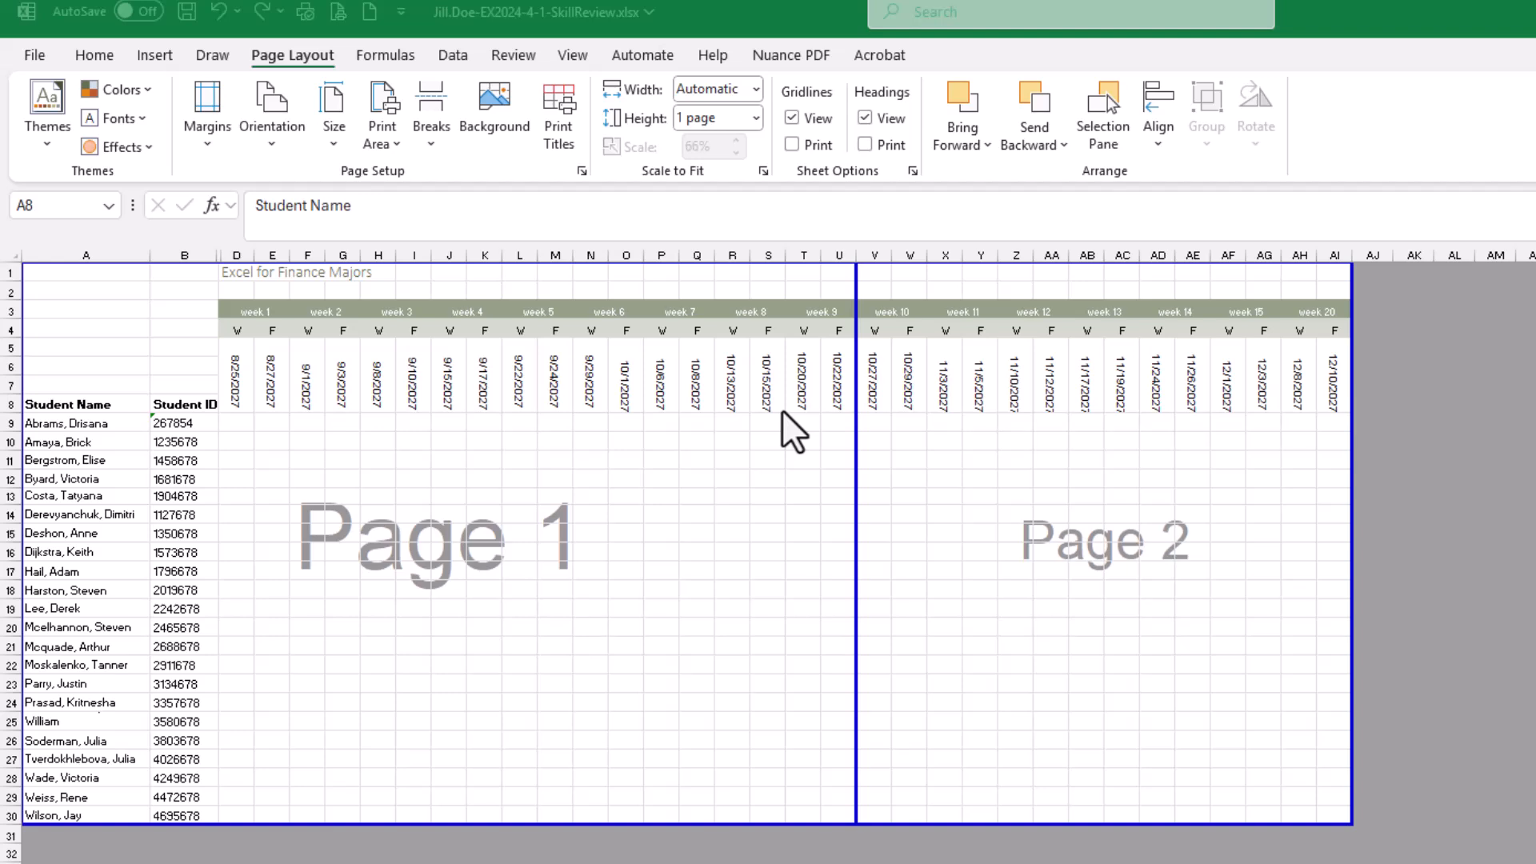
# Reset all page breaks on the FIN103 worksheet
pyautogui.click(576, 253)
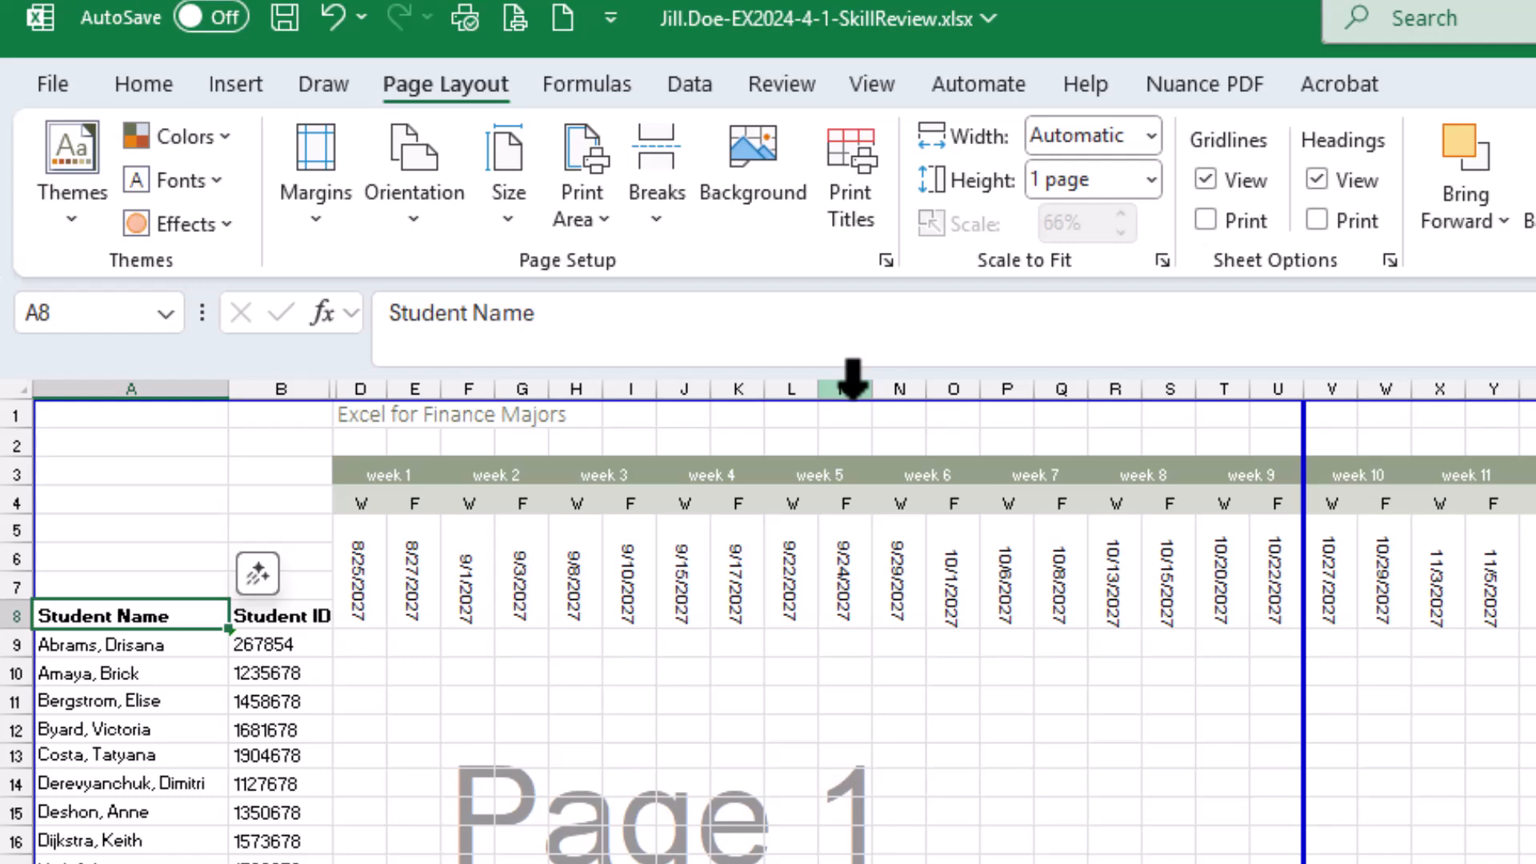
pyautogui.rightClick(853, 388)
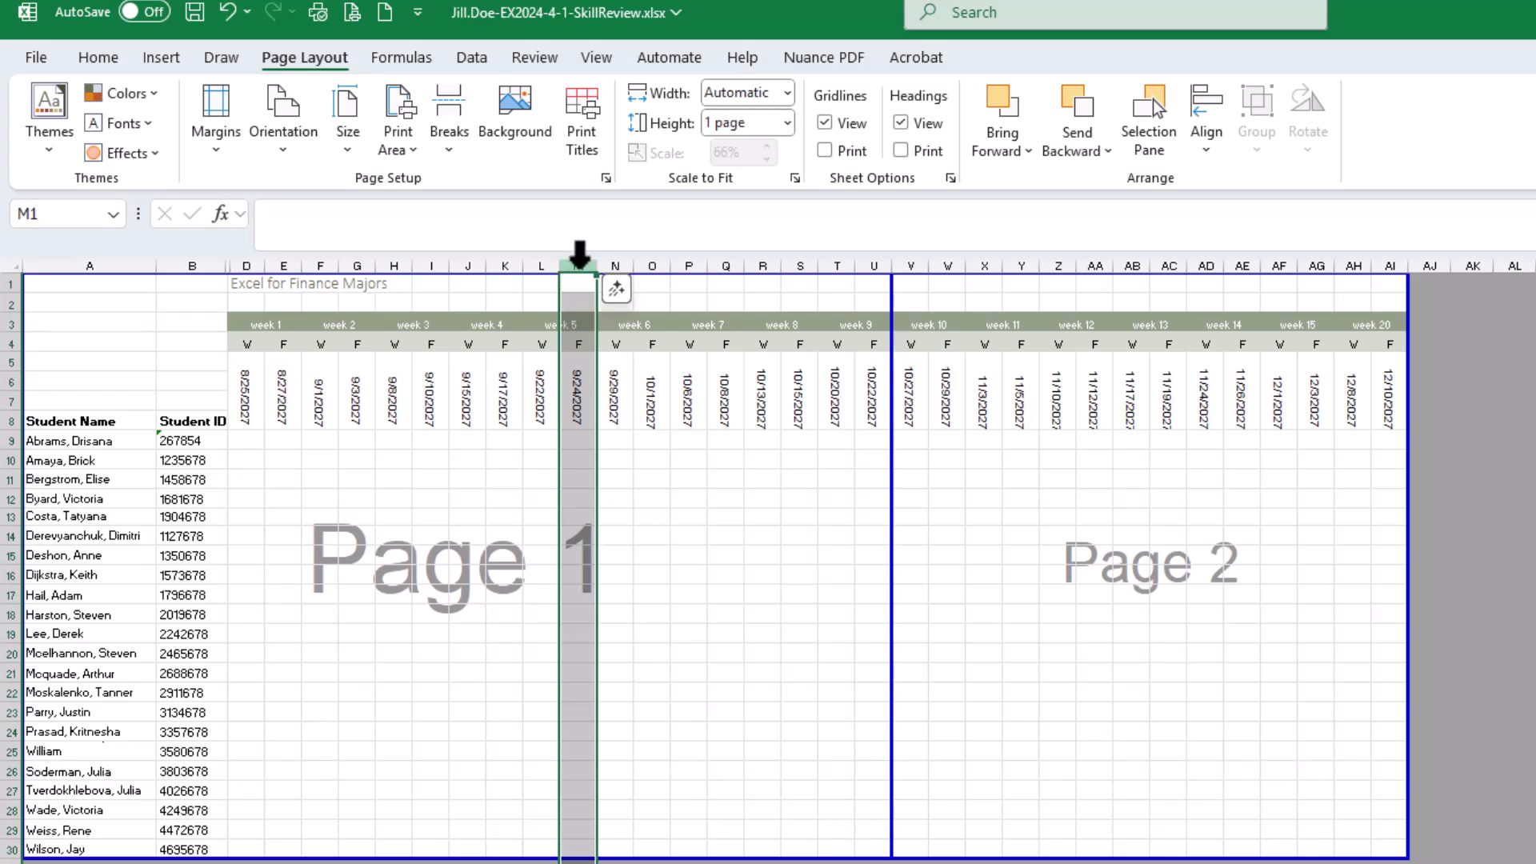
pyautogui.rightClick(579, 259)
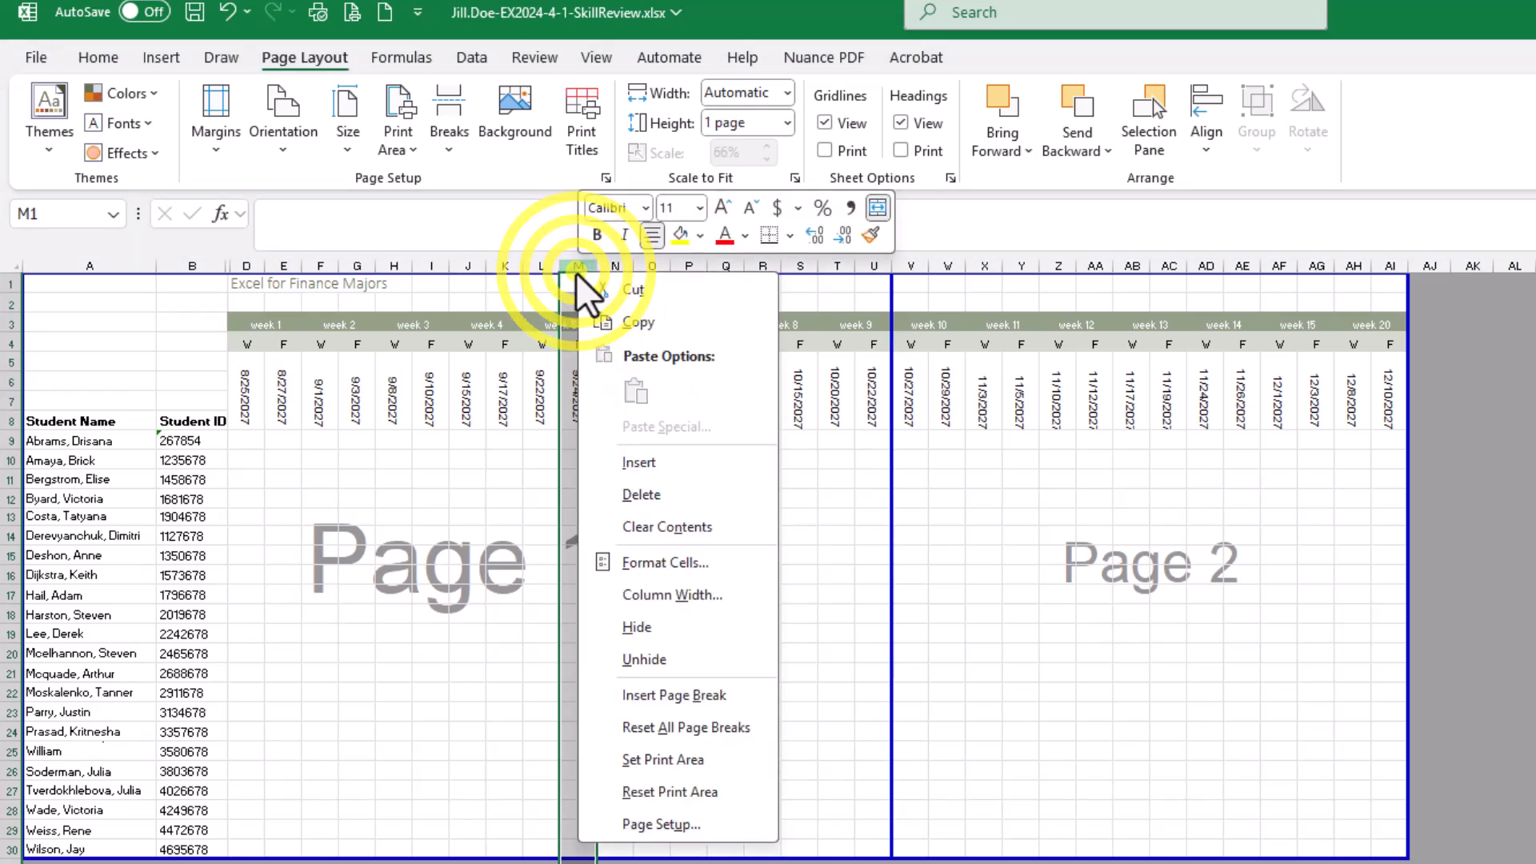
pyautogui.click(693, 728)
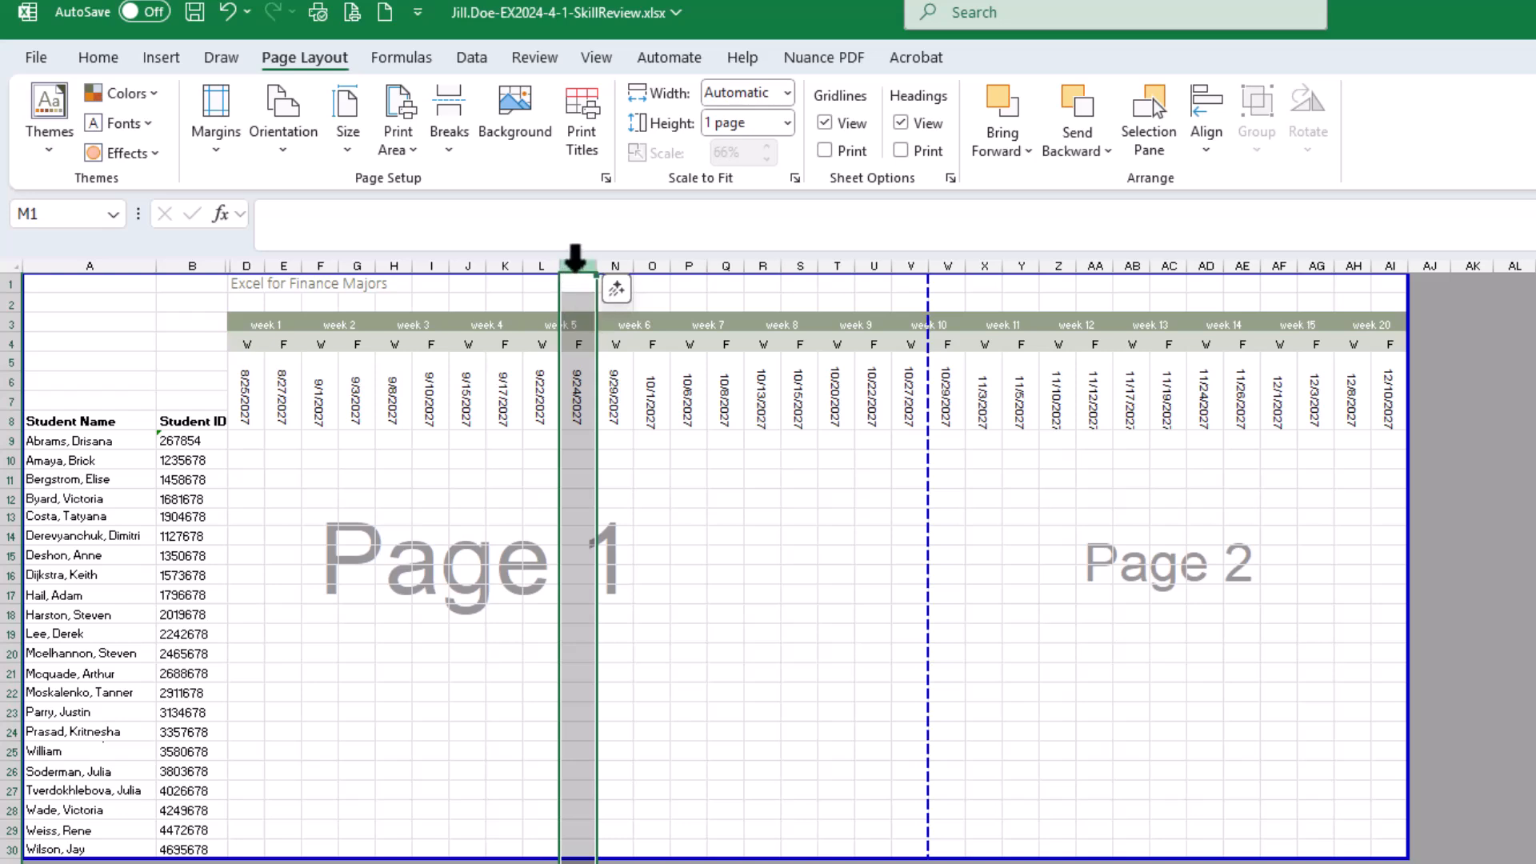
# Examine the orientation and scaling options in the FIN103 Page Setup dialog without changing them
pyautogui.rightClick(571, 270)
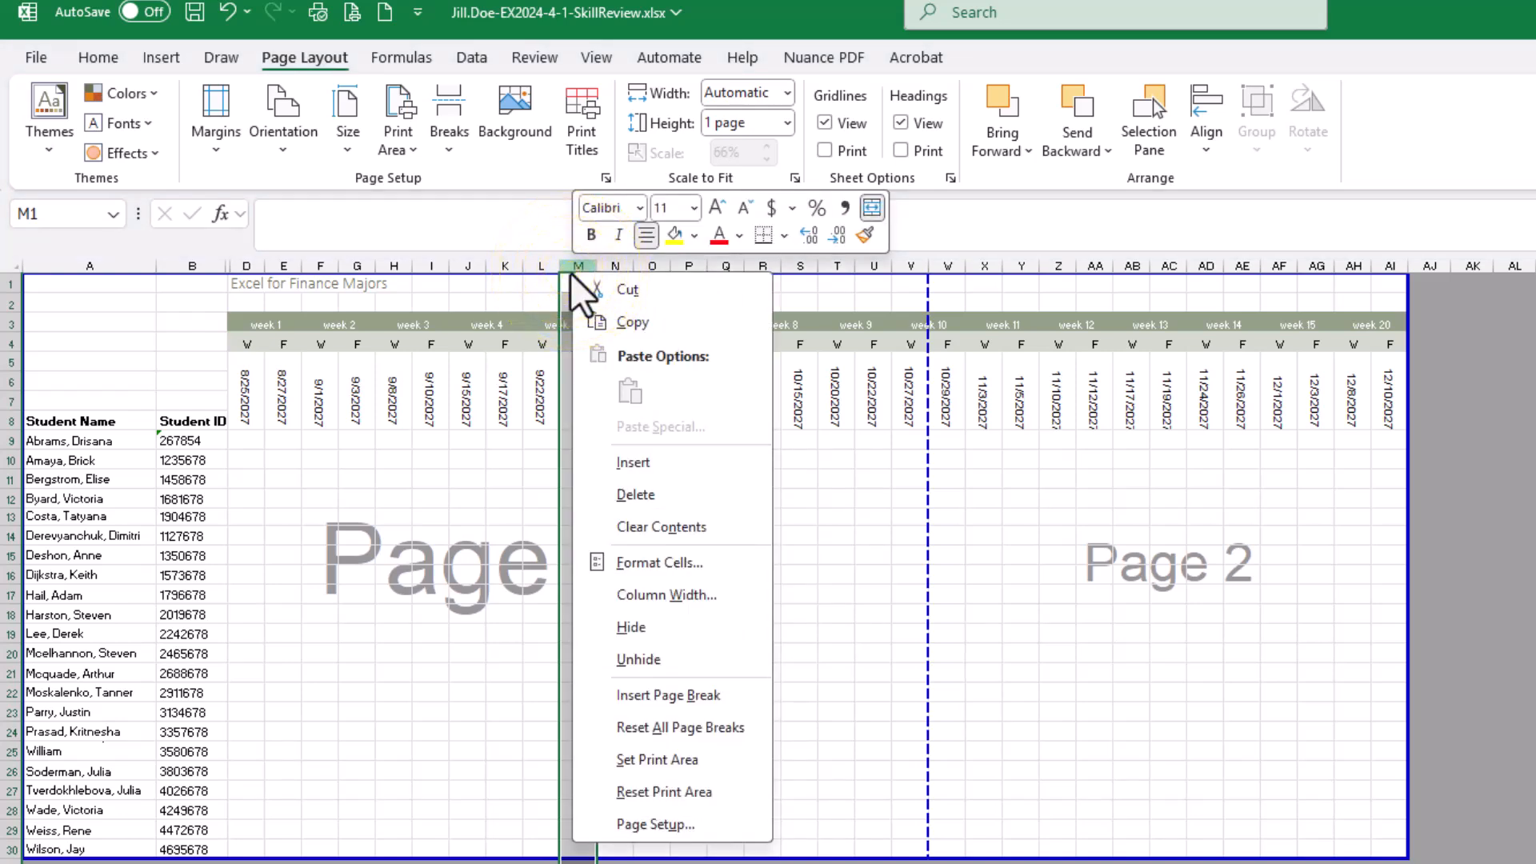
pyautogui.click(676, 824)
pyautogui.moveTo(720, 564); pyautogui.dragTo(804, 319)
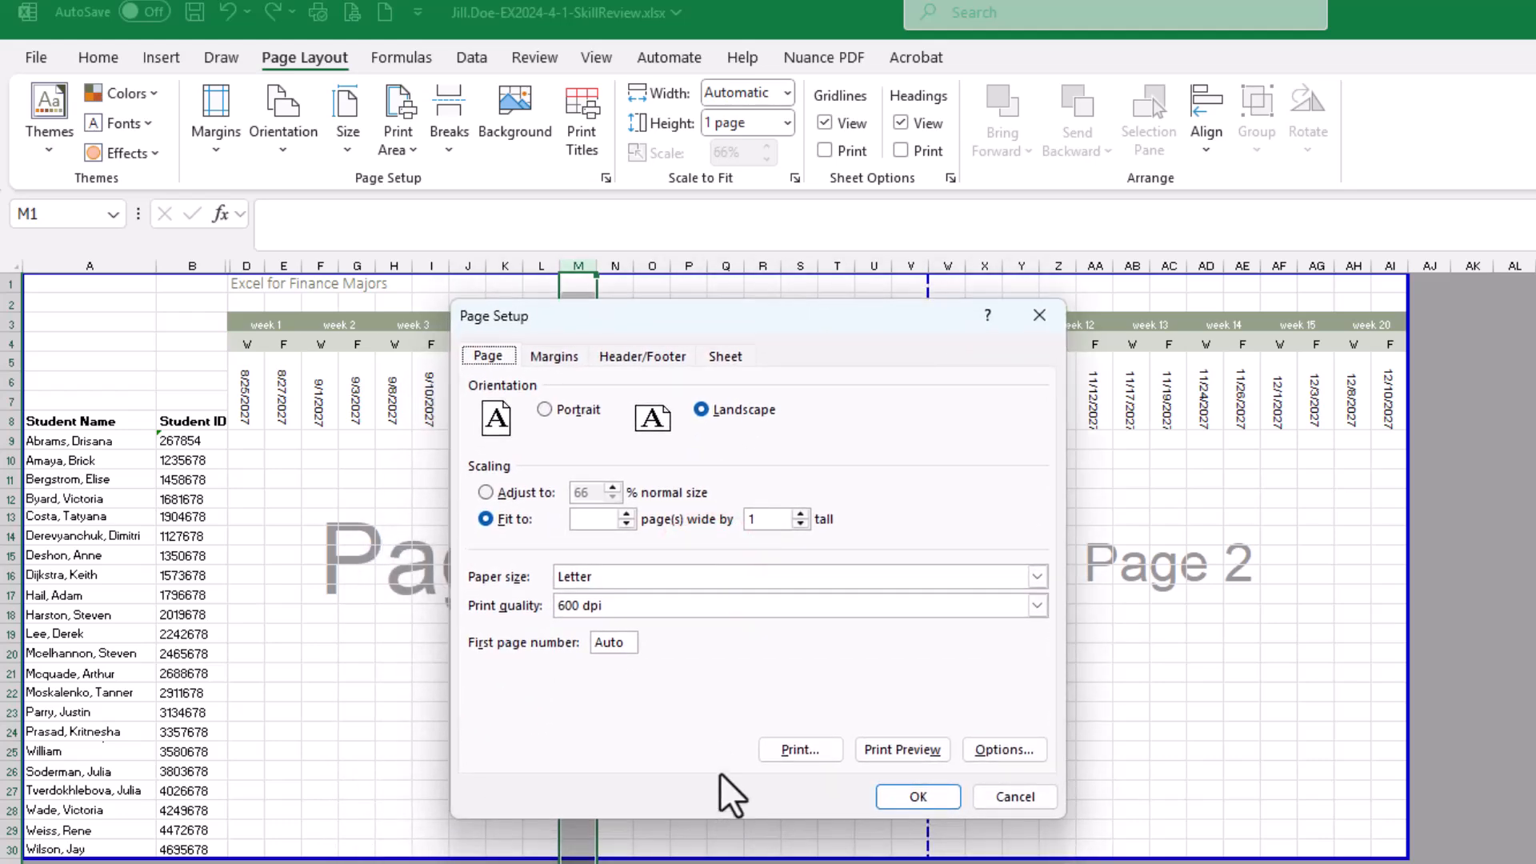
pyautogui.click(1010, 797)
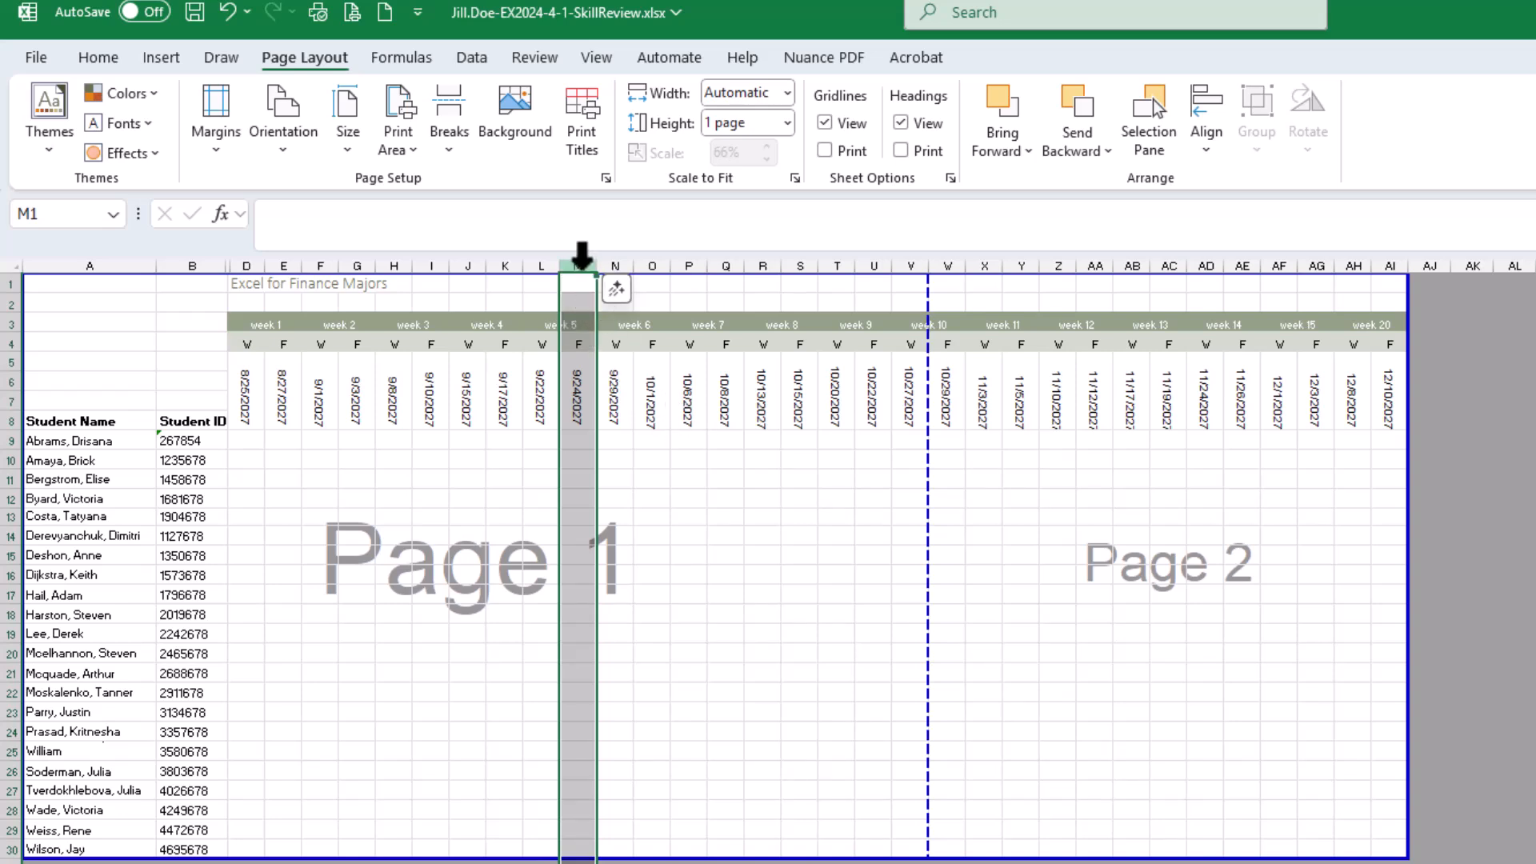
# Insert a vertical page break before column T from cell T1, so that page 1 ends after week 8
pyautogui.click(840, 286)
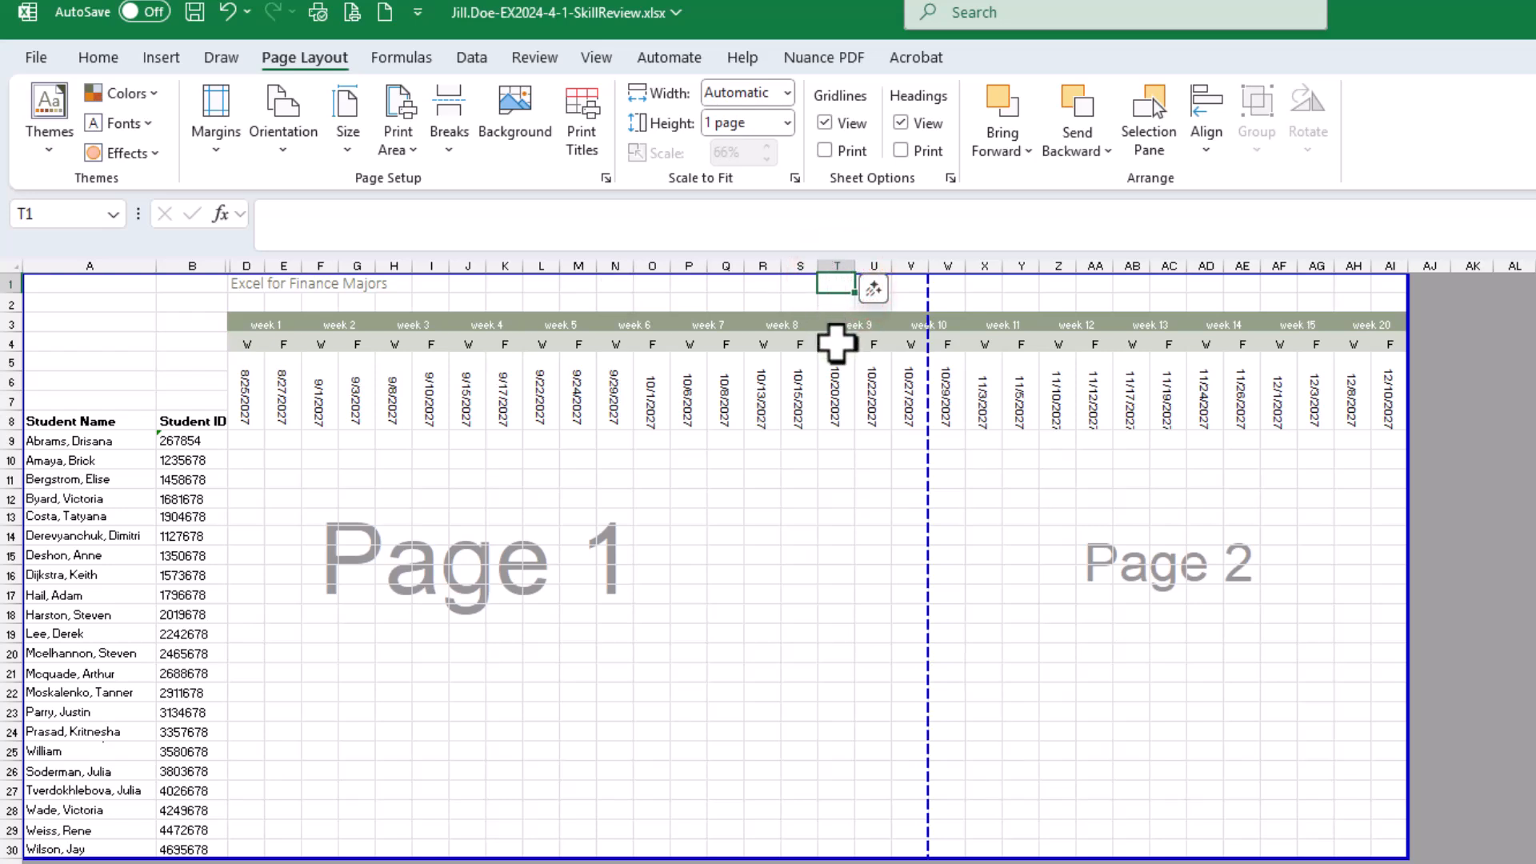
pyautogui.rightClick(832, 281)
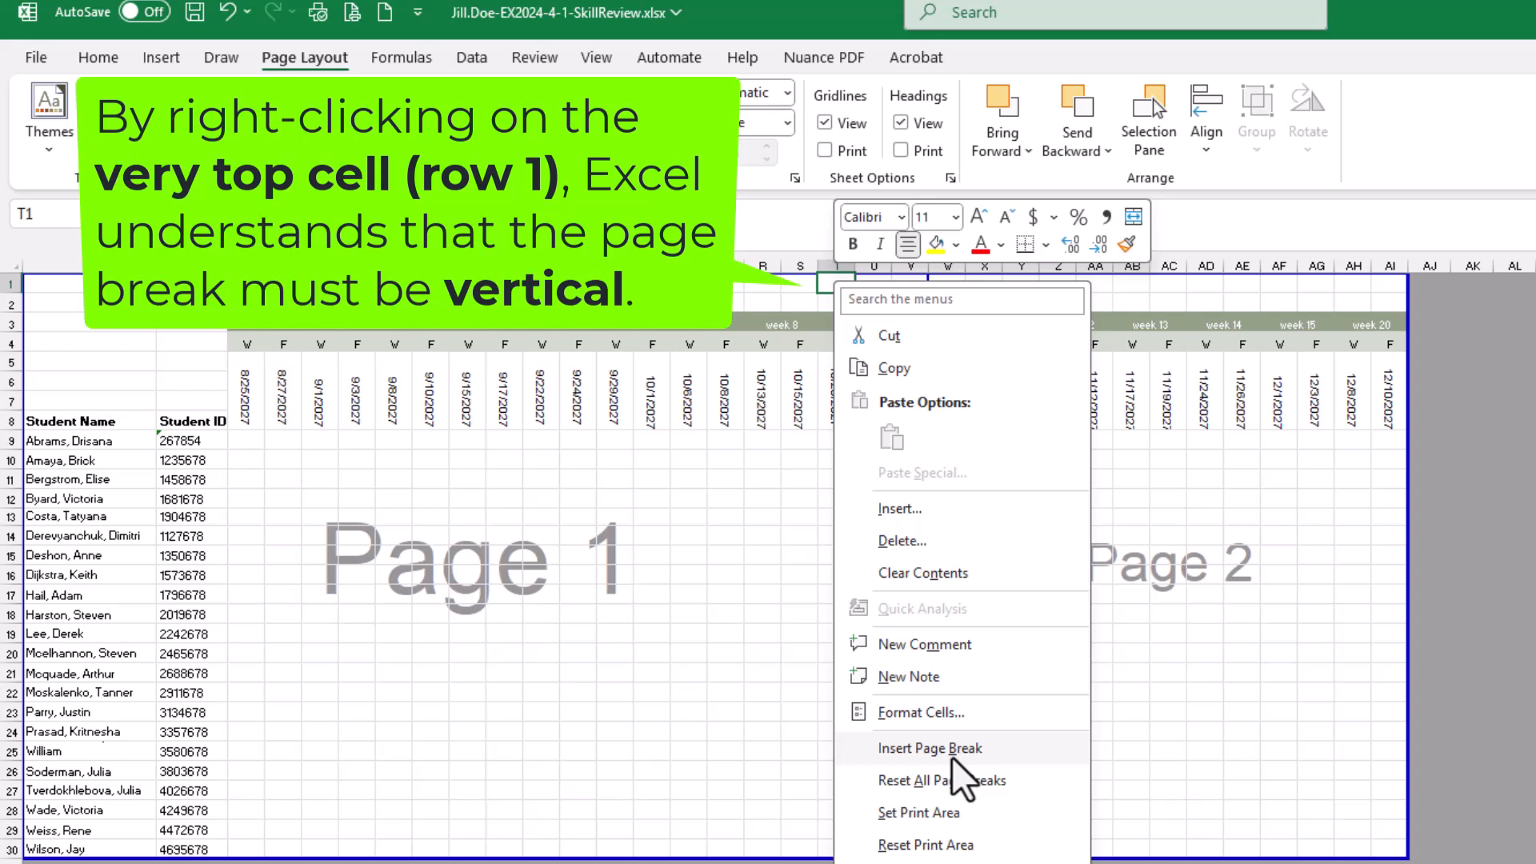
pyautogui.click(953, 756)
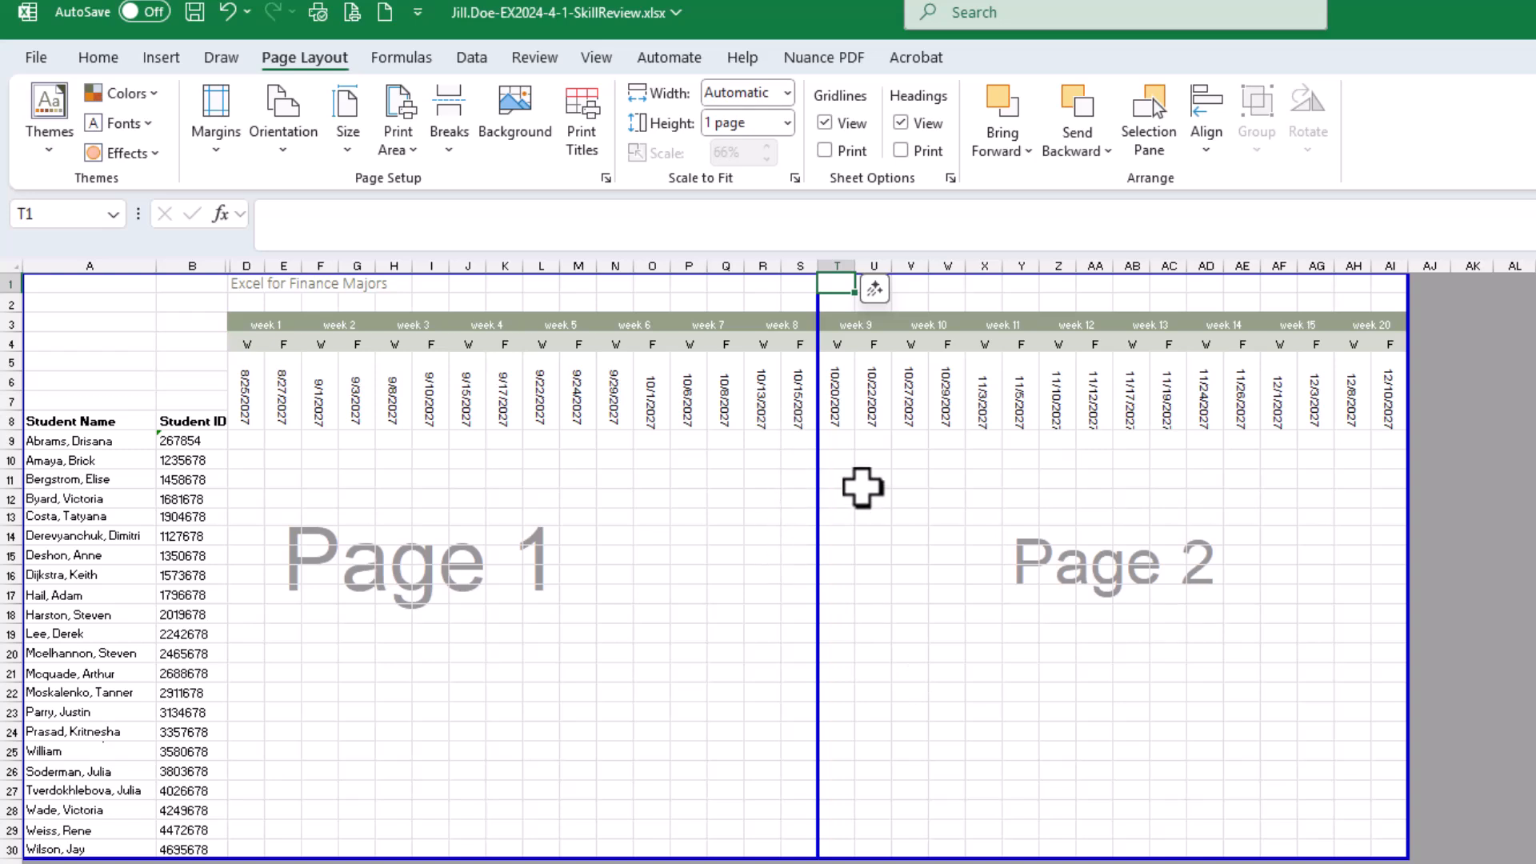
pyautogui.click(862, 486)
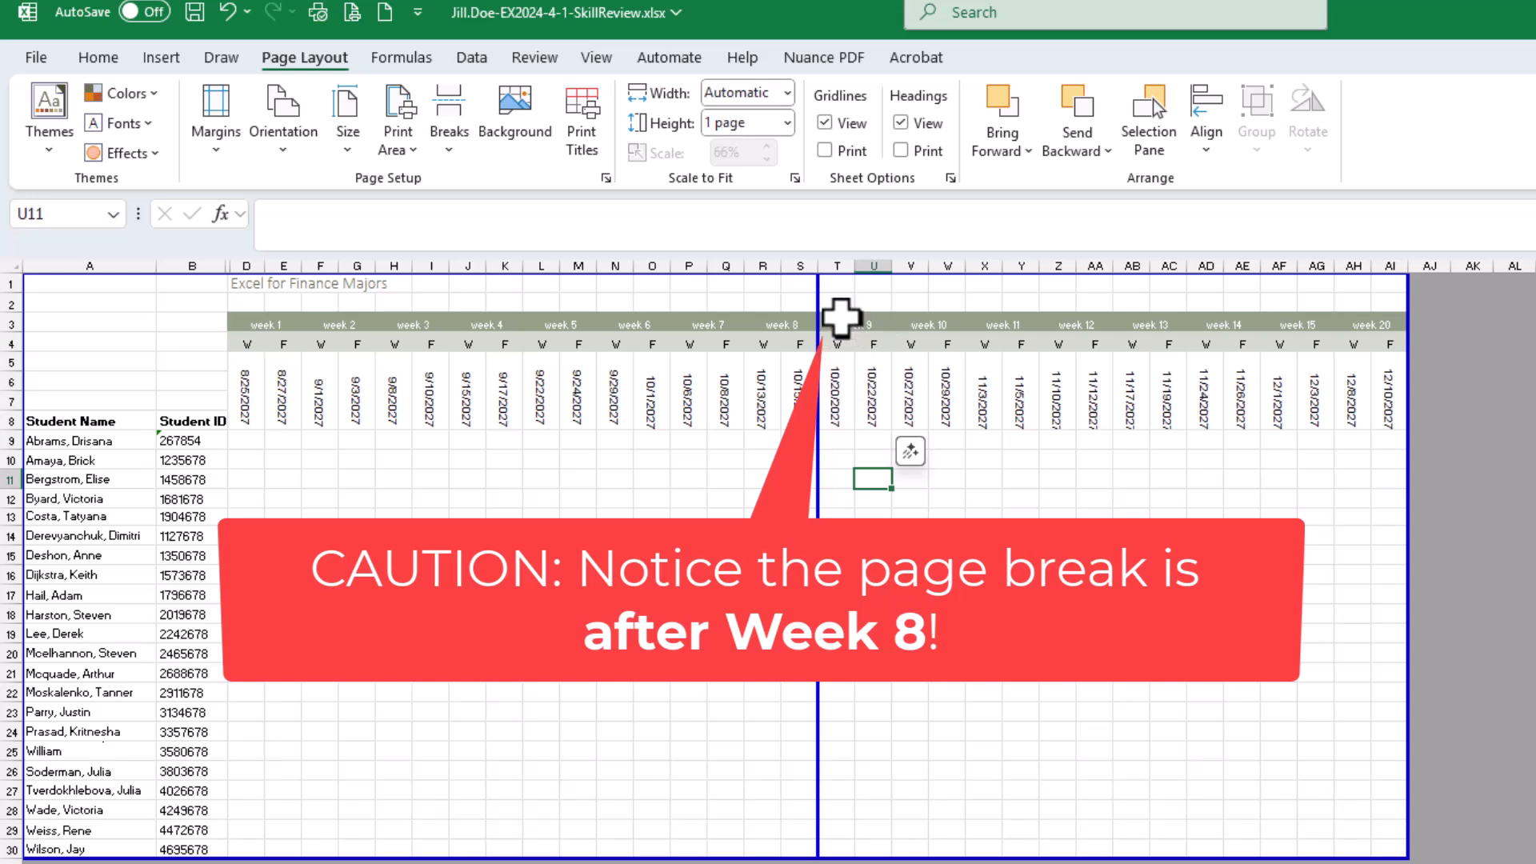
pyautogui.click(836, 286)
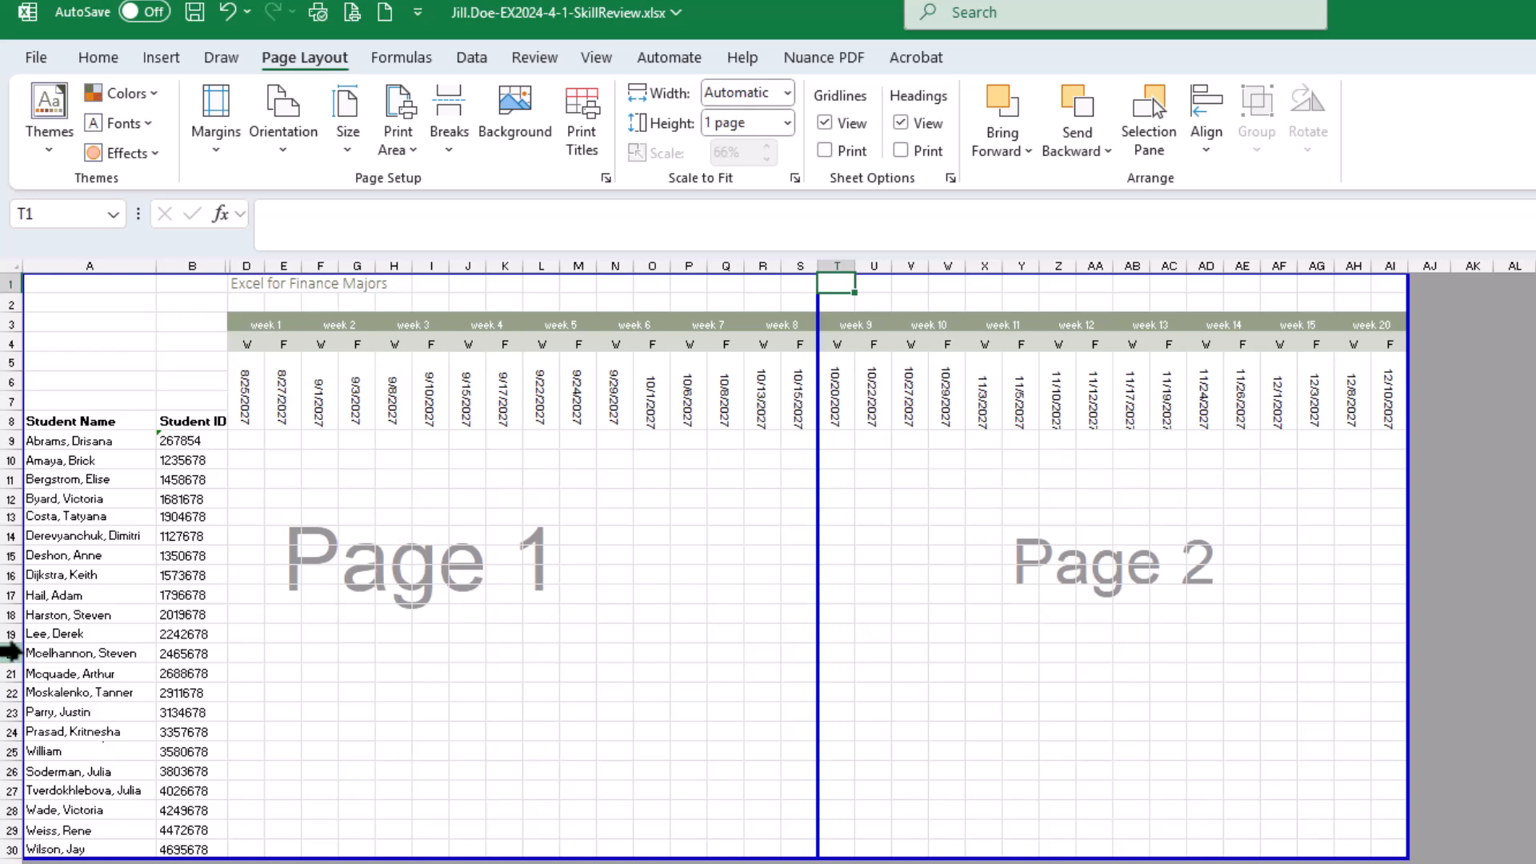
pyautogui.click(10, 653)
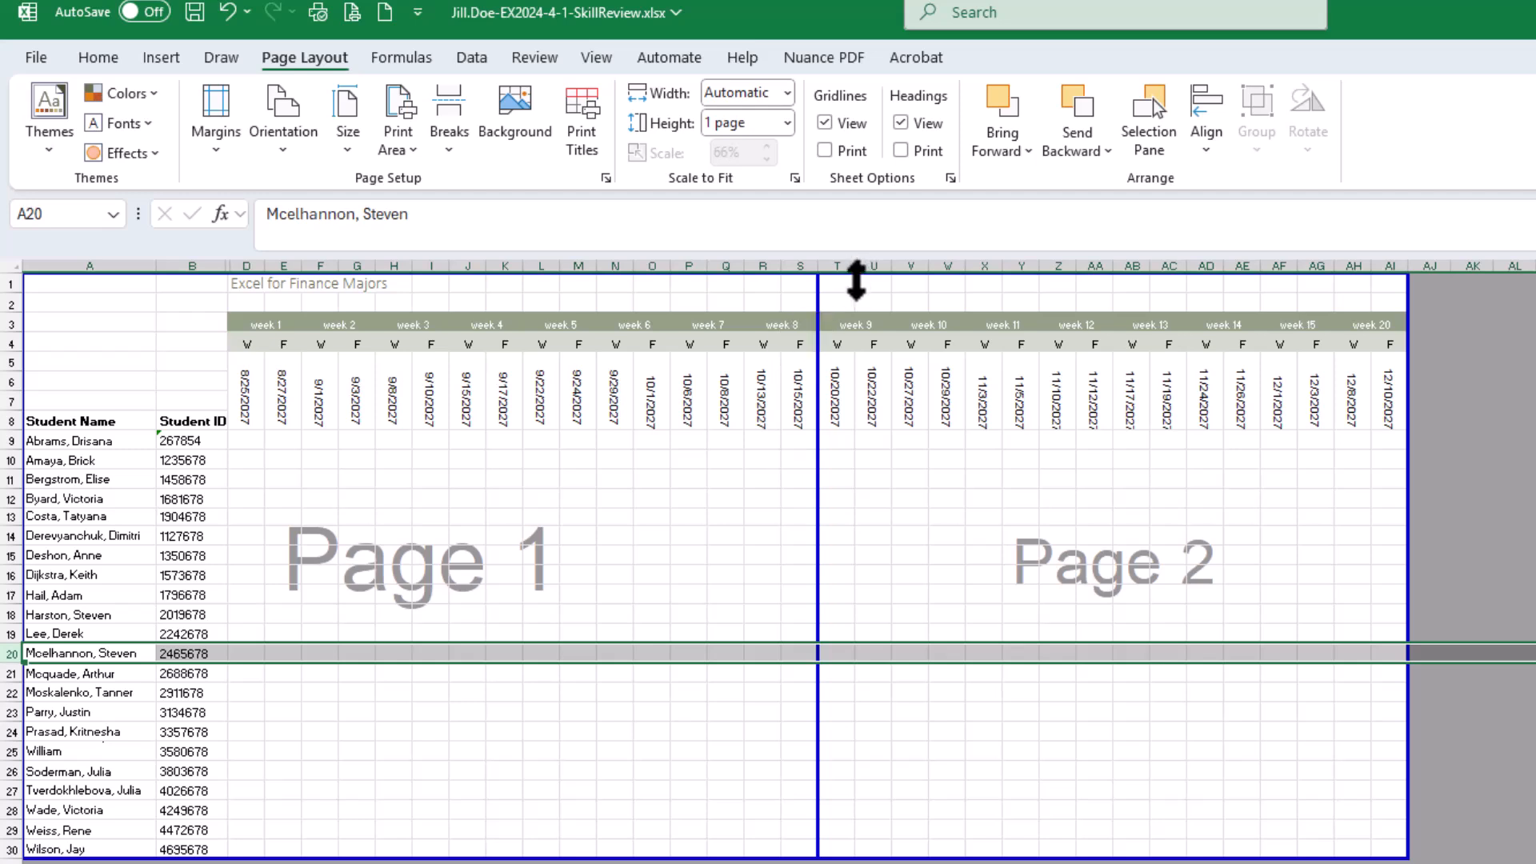
pyautogui.click(838, 285)
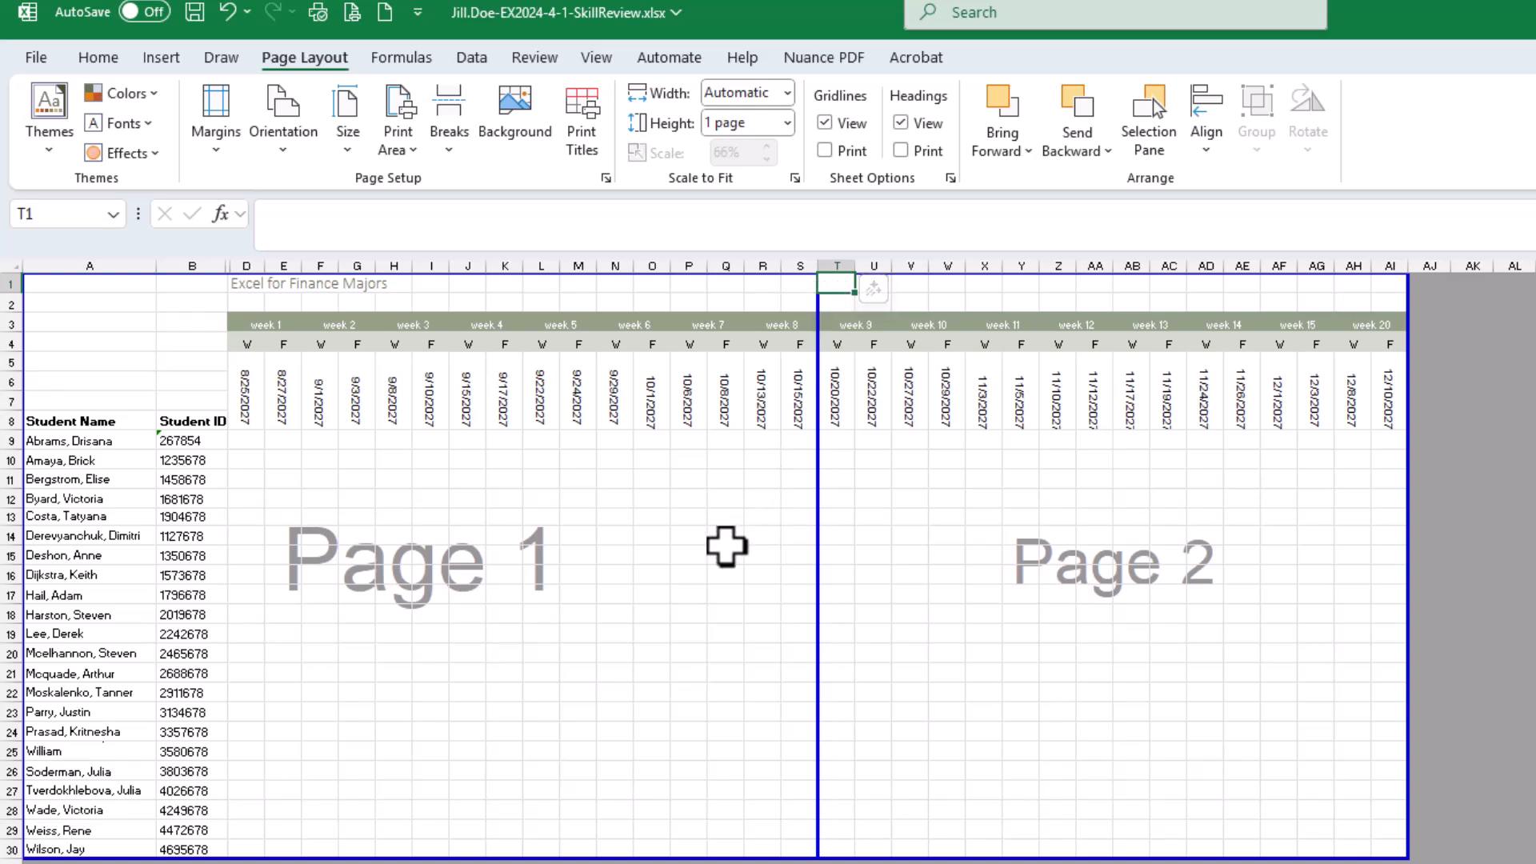
pyautogui.click(726, 540)
pyautogui.click(871, 552)
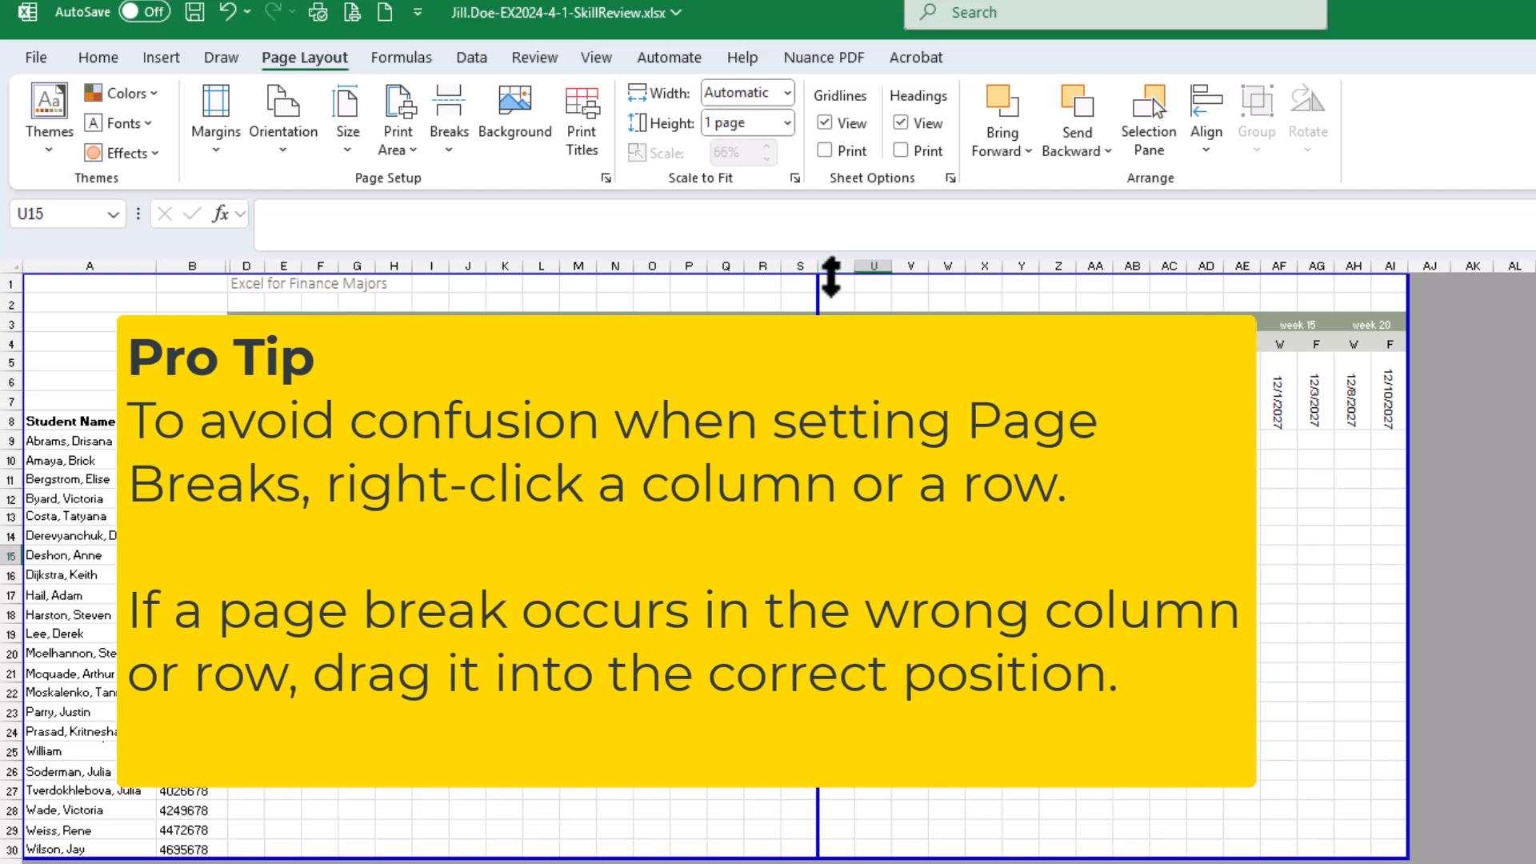
pyautogui.rightClick(837, 260)
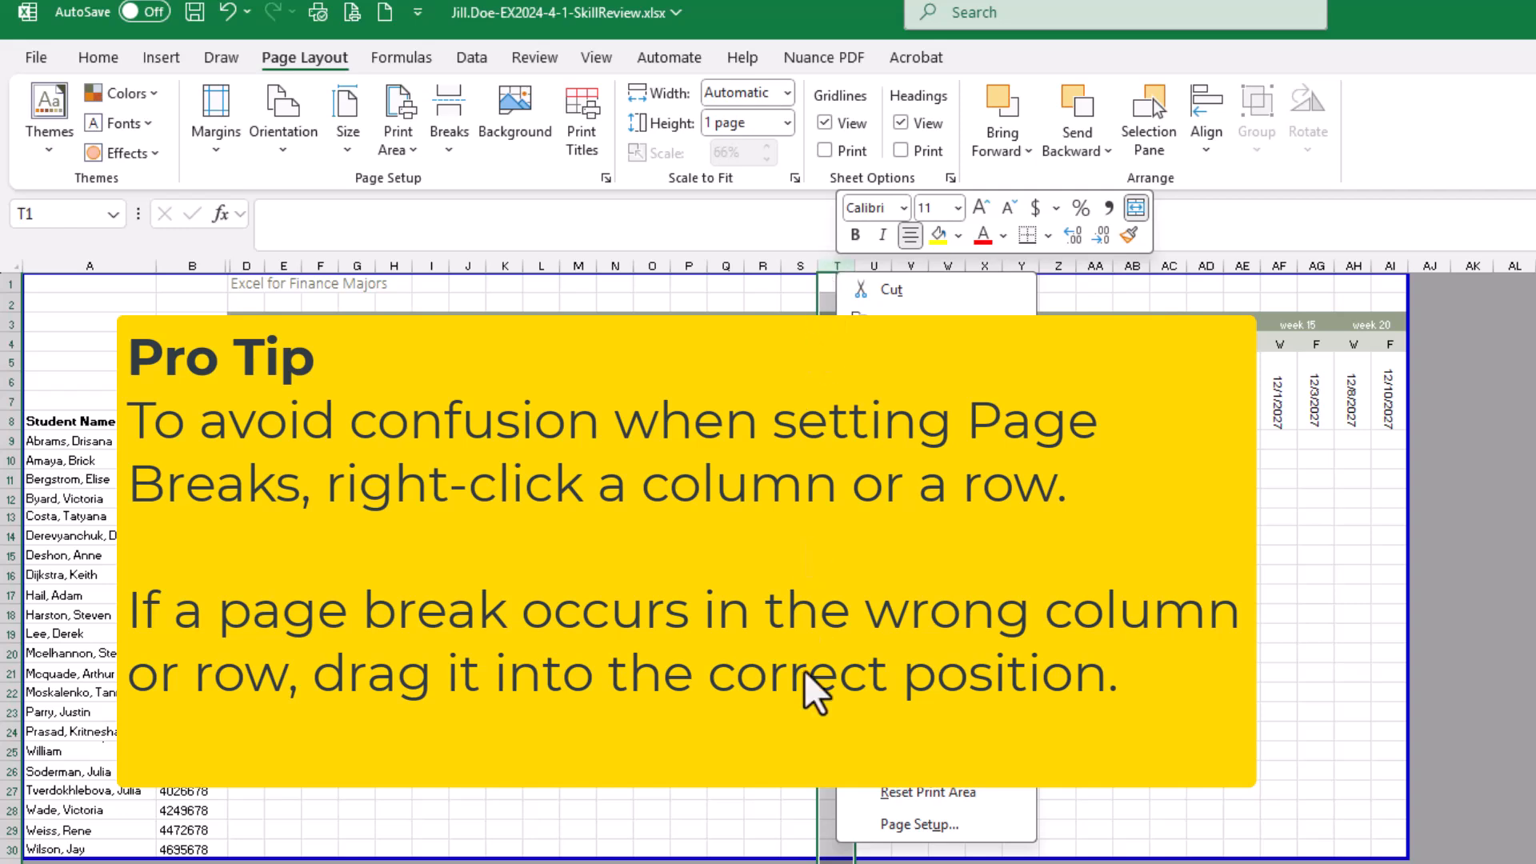
pyautogui.press('Escape')
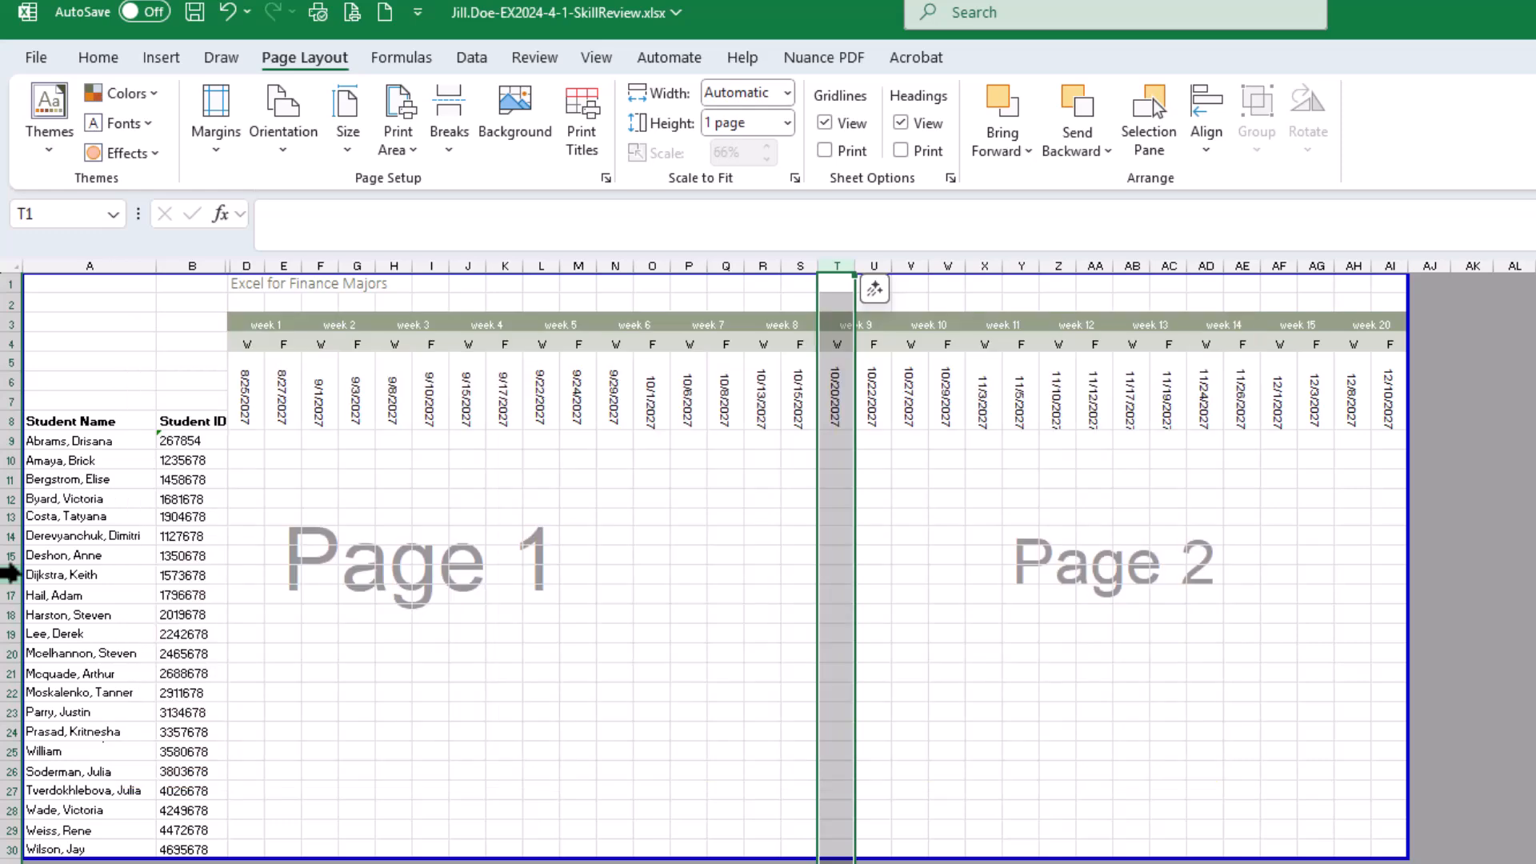
pyautogui.rightClick(10, 574)
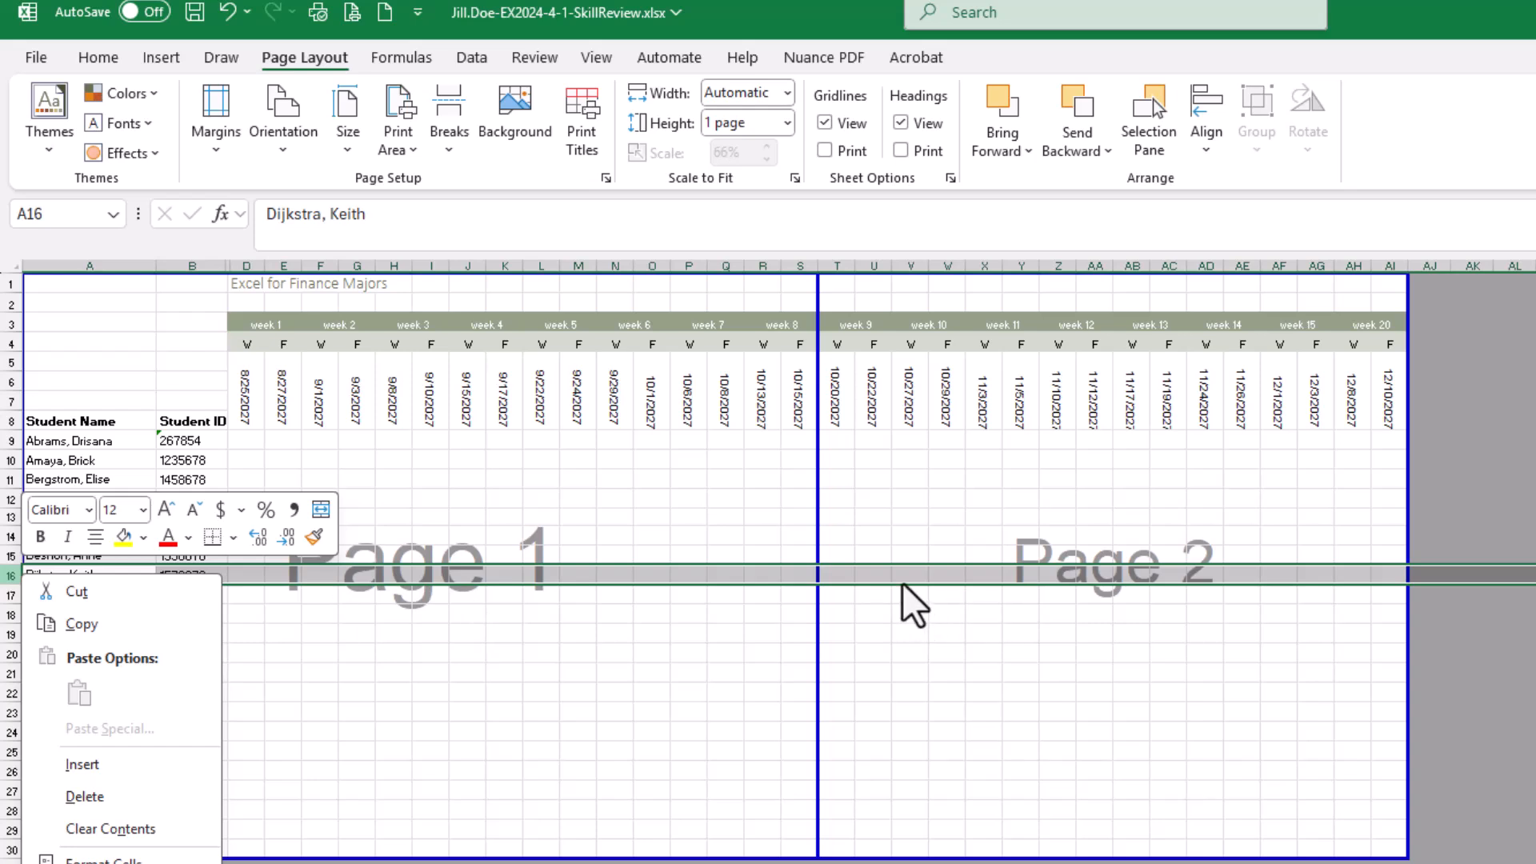
pyautogui.click(867, 576)
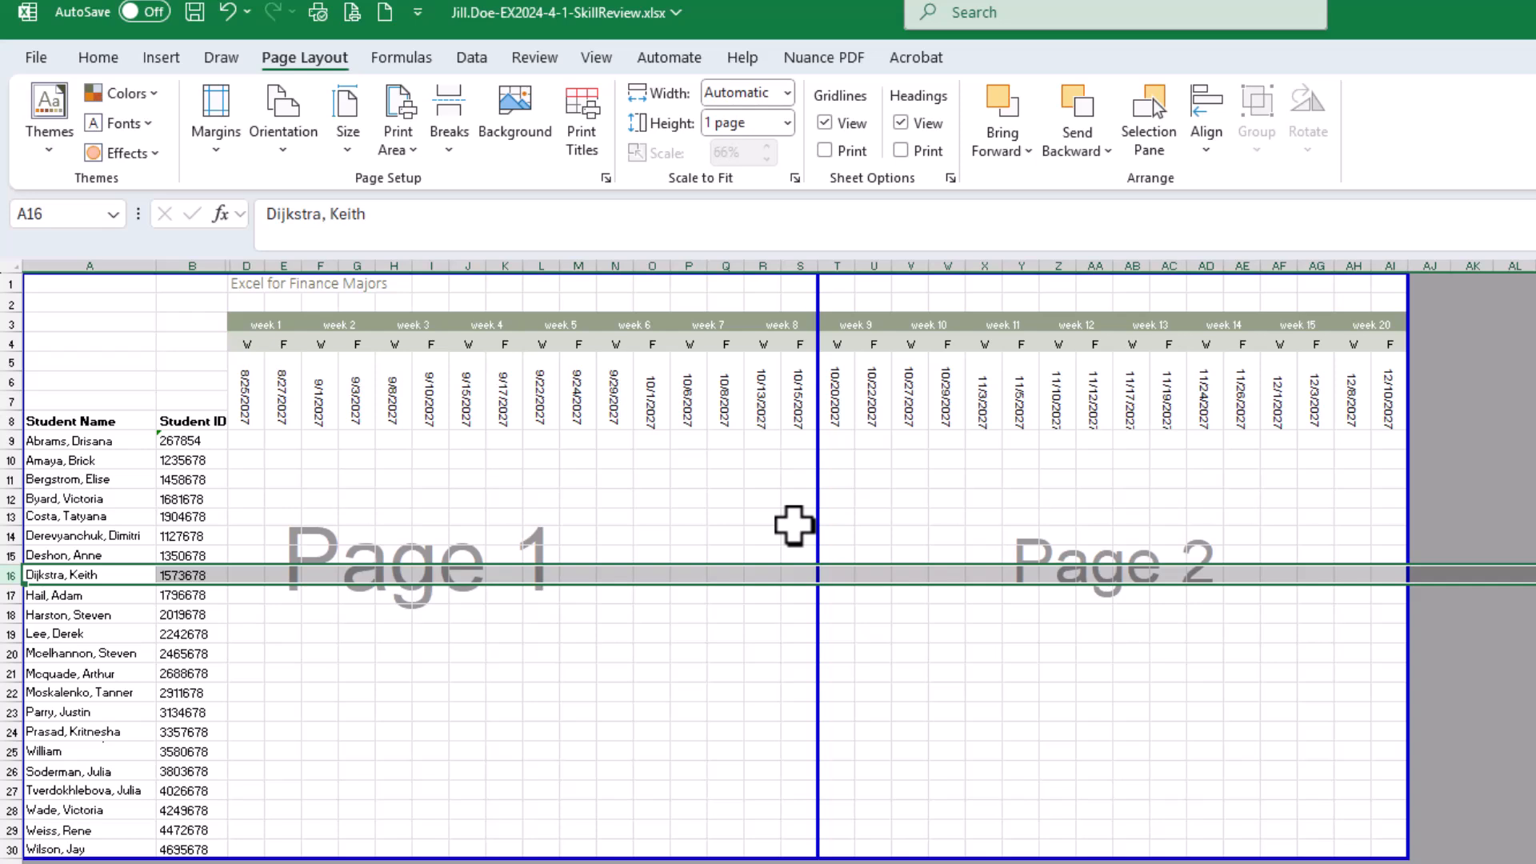
pyautogui.click(796, 520)
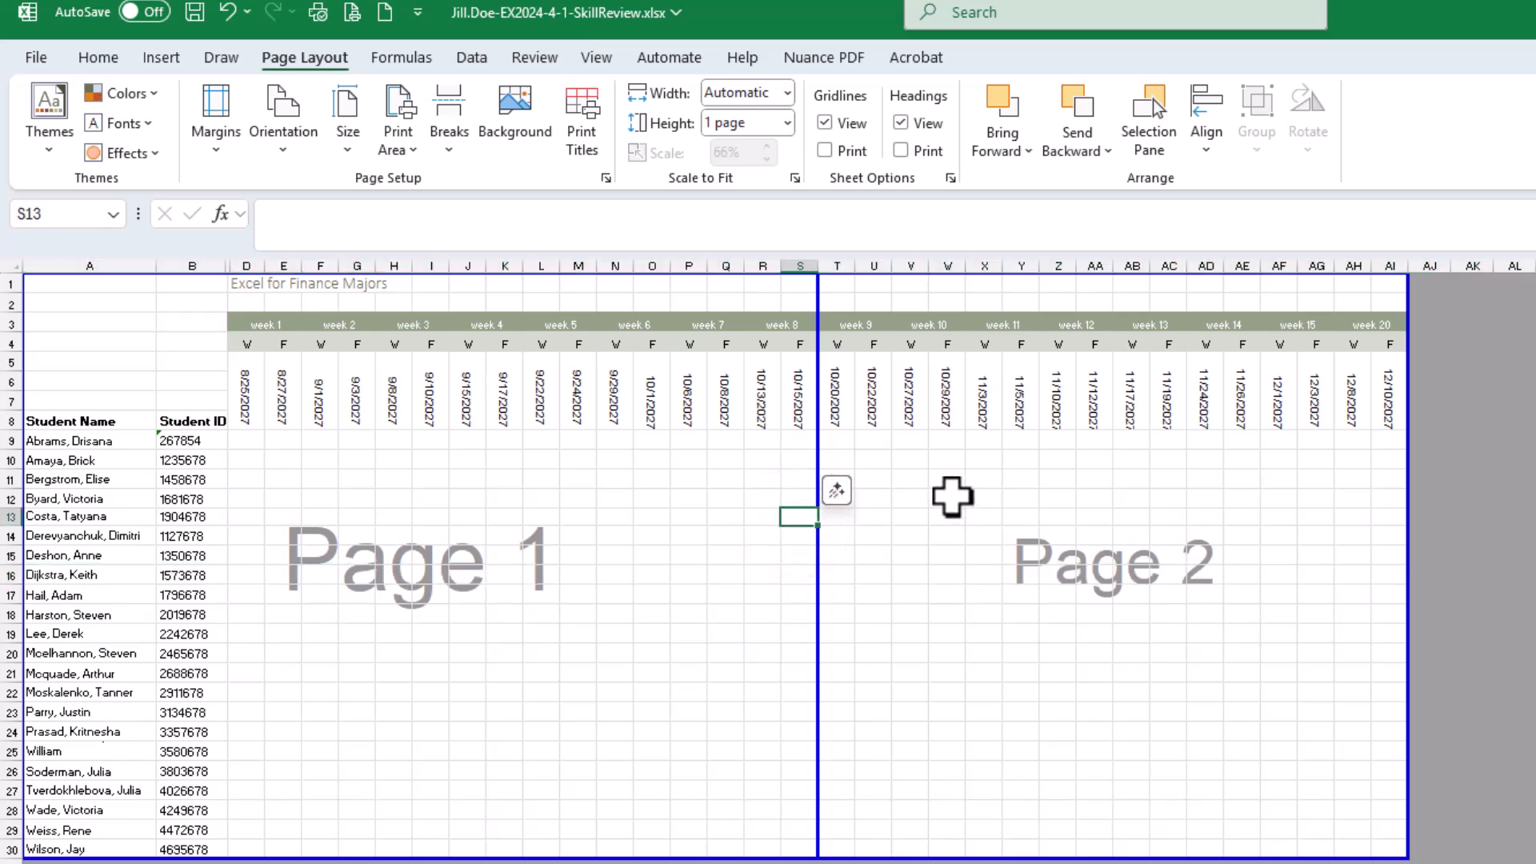
# Save the workbook, and mark the last three tasks of item 23 complete on the assignment page
pyautogui.click(195, 11)
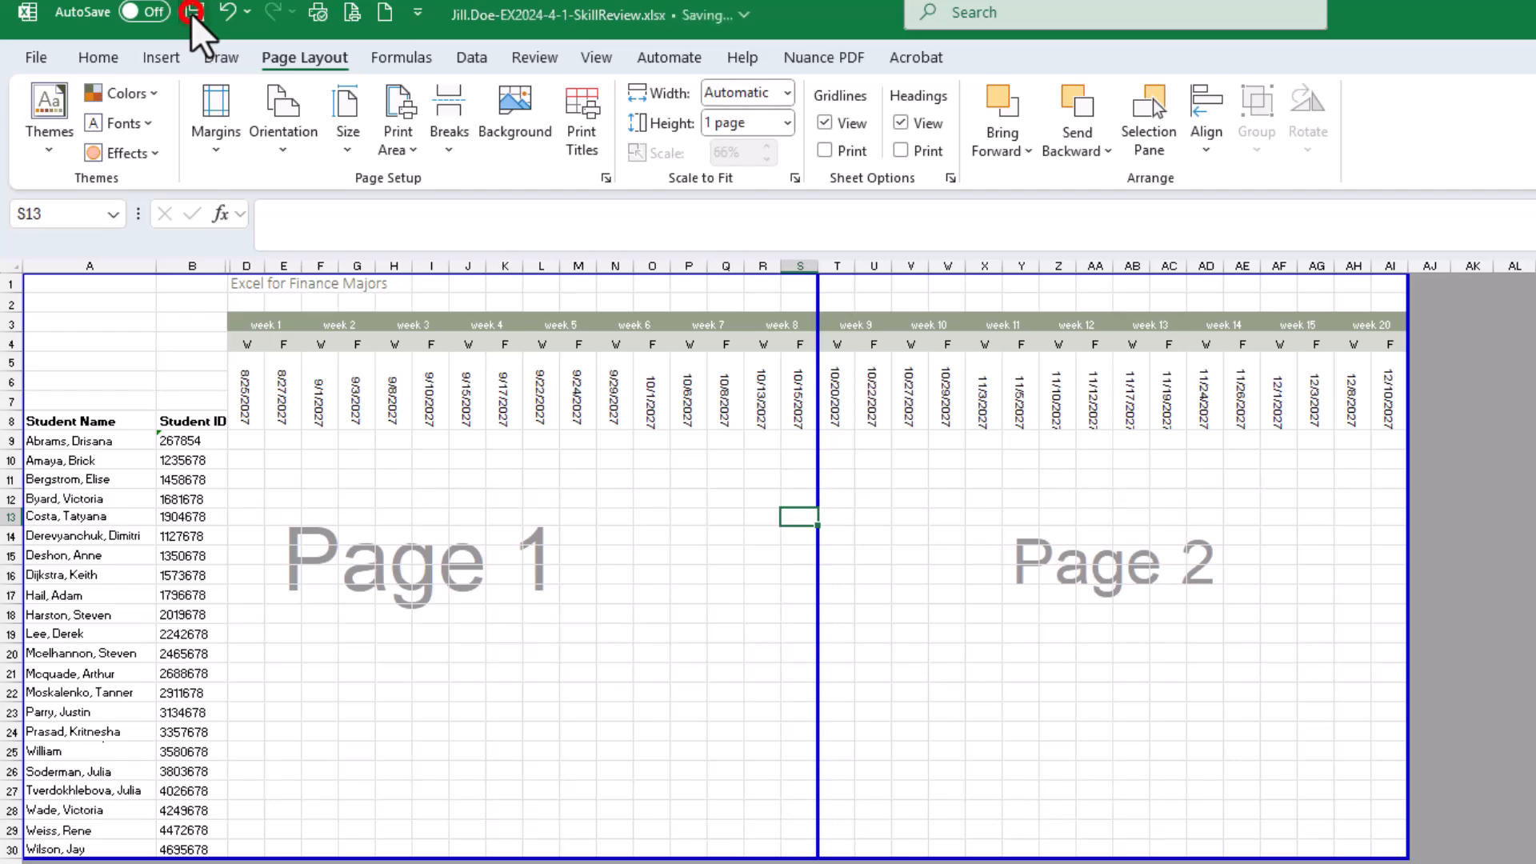
pyautogui.moveTo(1535, 58); pyautogui.dragTo(976, 79)
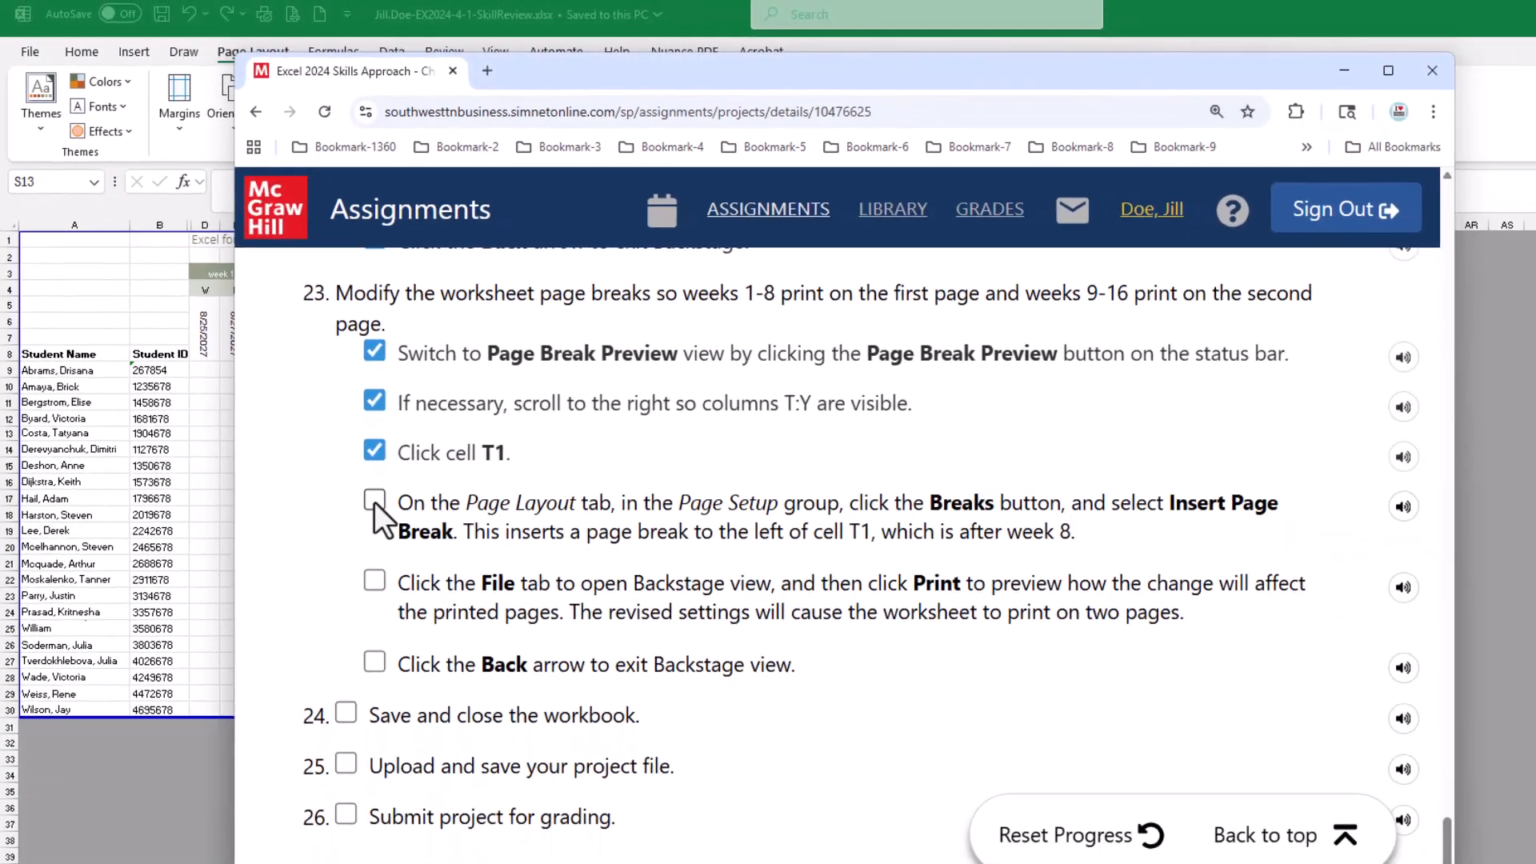
pyautogui.click(451, 596)
pyautogui.click(314, 491)
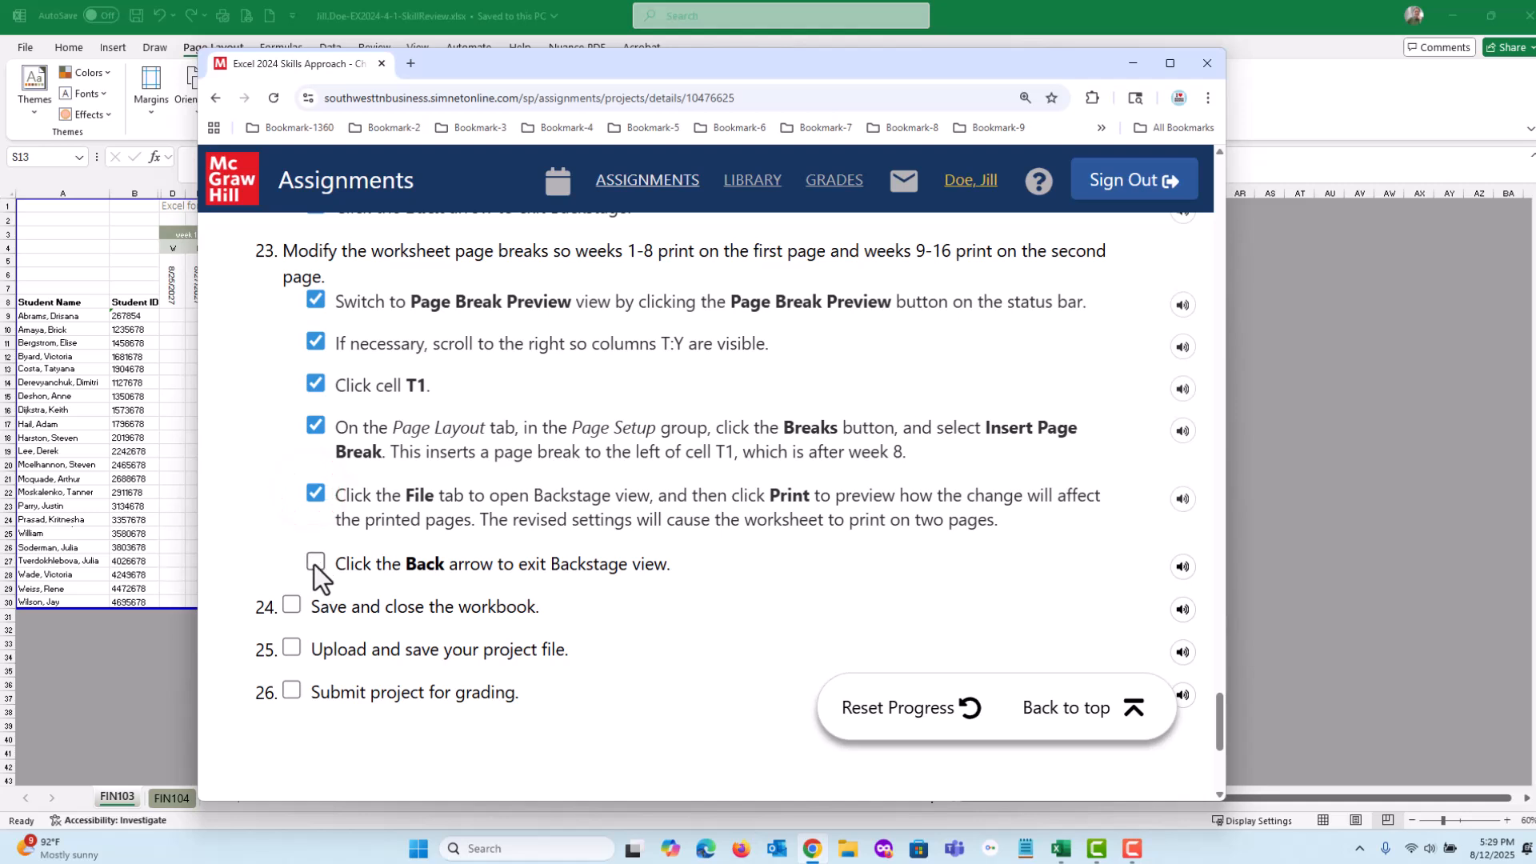
pyautogui.click(314, 564)
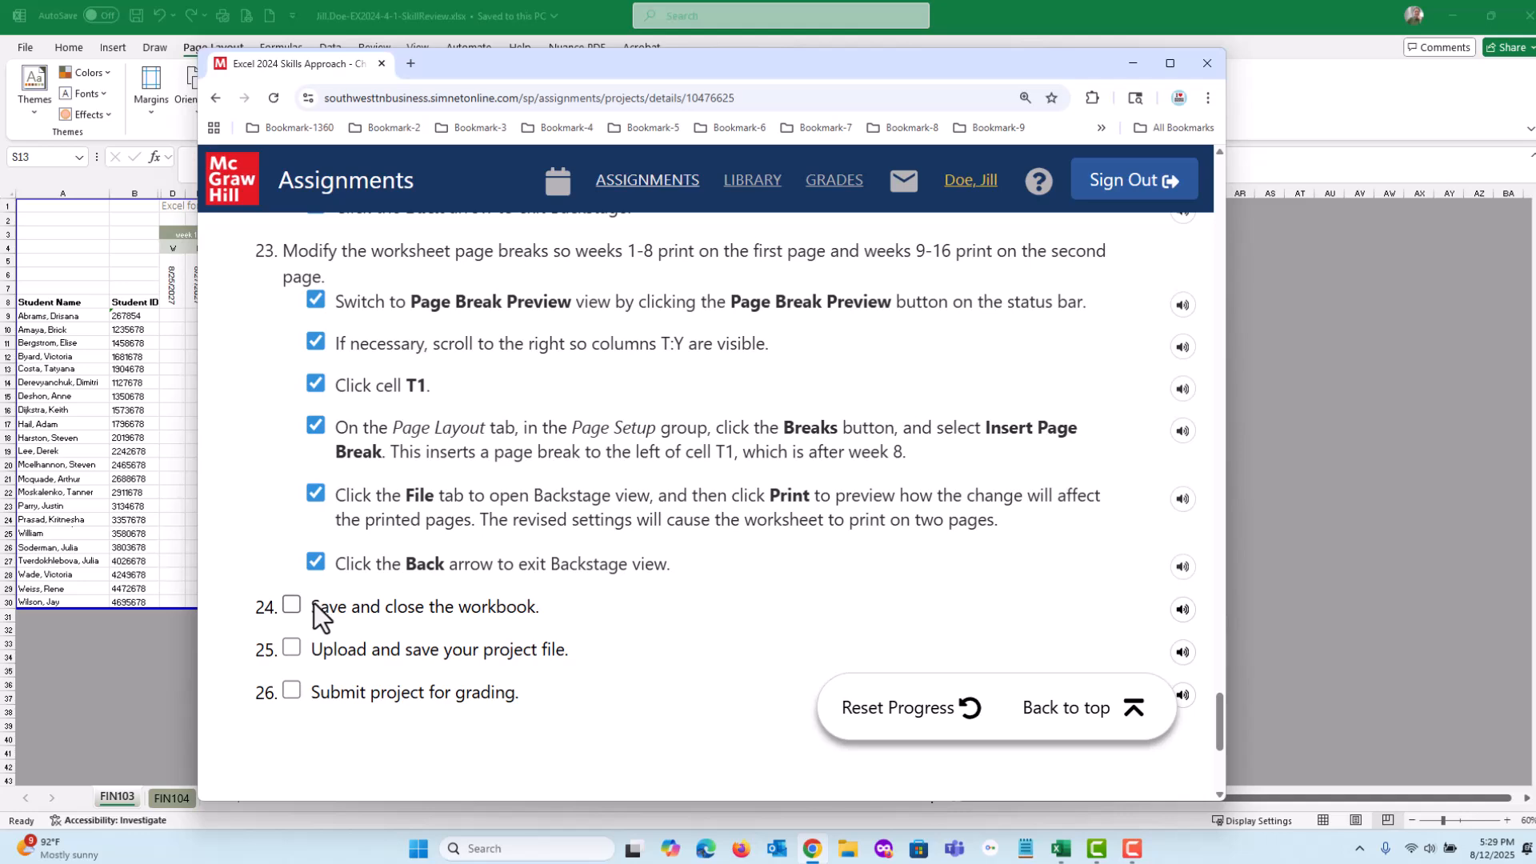
# In Excel, return FIN103 to Normal view with cell A1 selected, and save and close the workbook
pyautogui.click(503, 62)
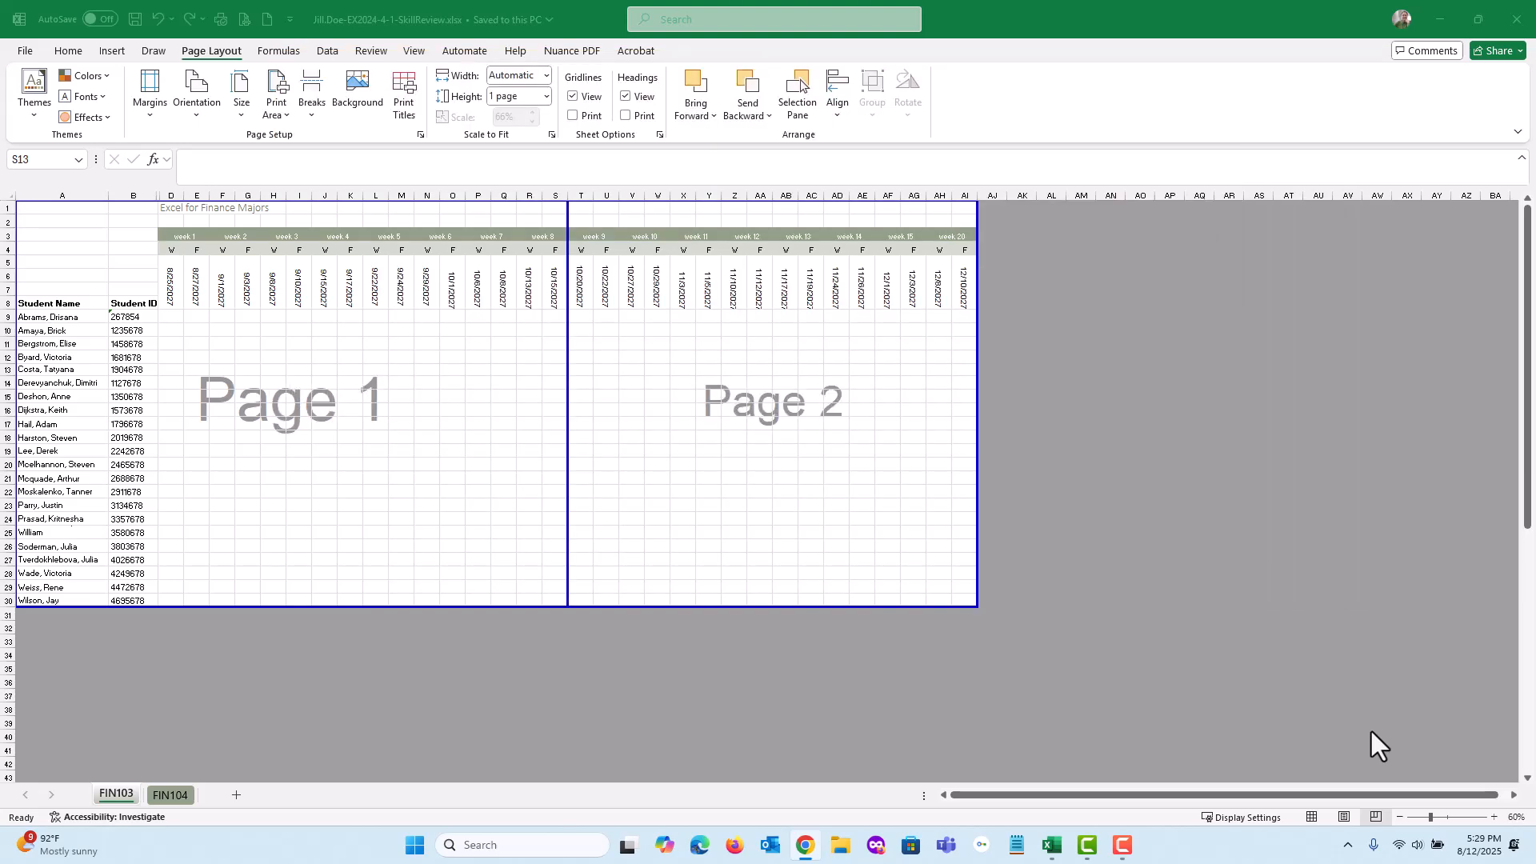
pyautogui.click(1312, 817)
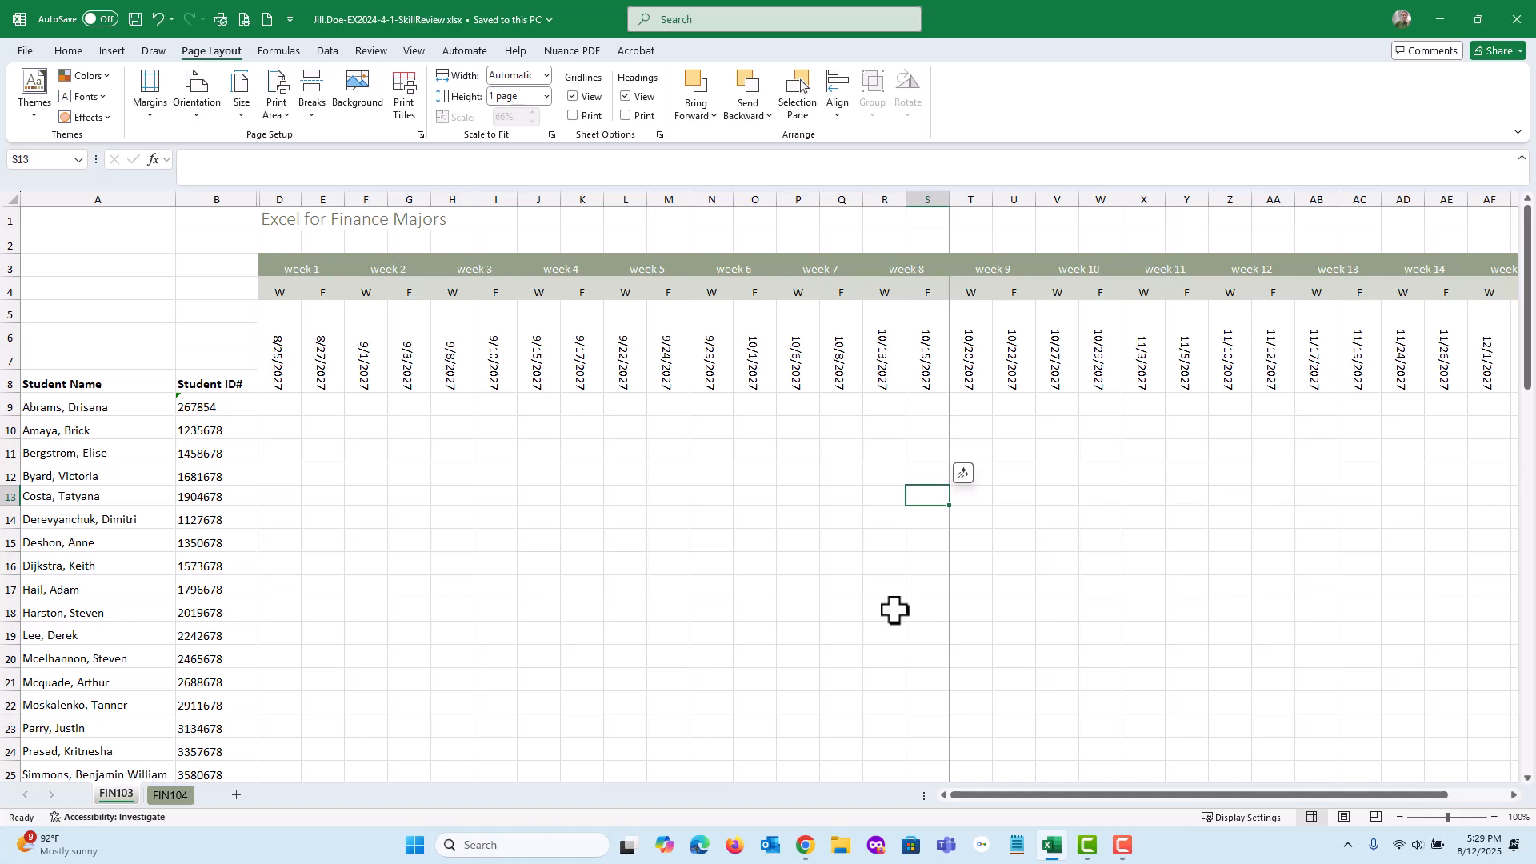
pyautogui.click(770, 483)
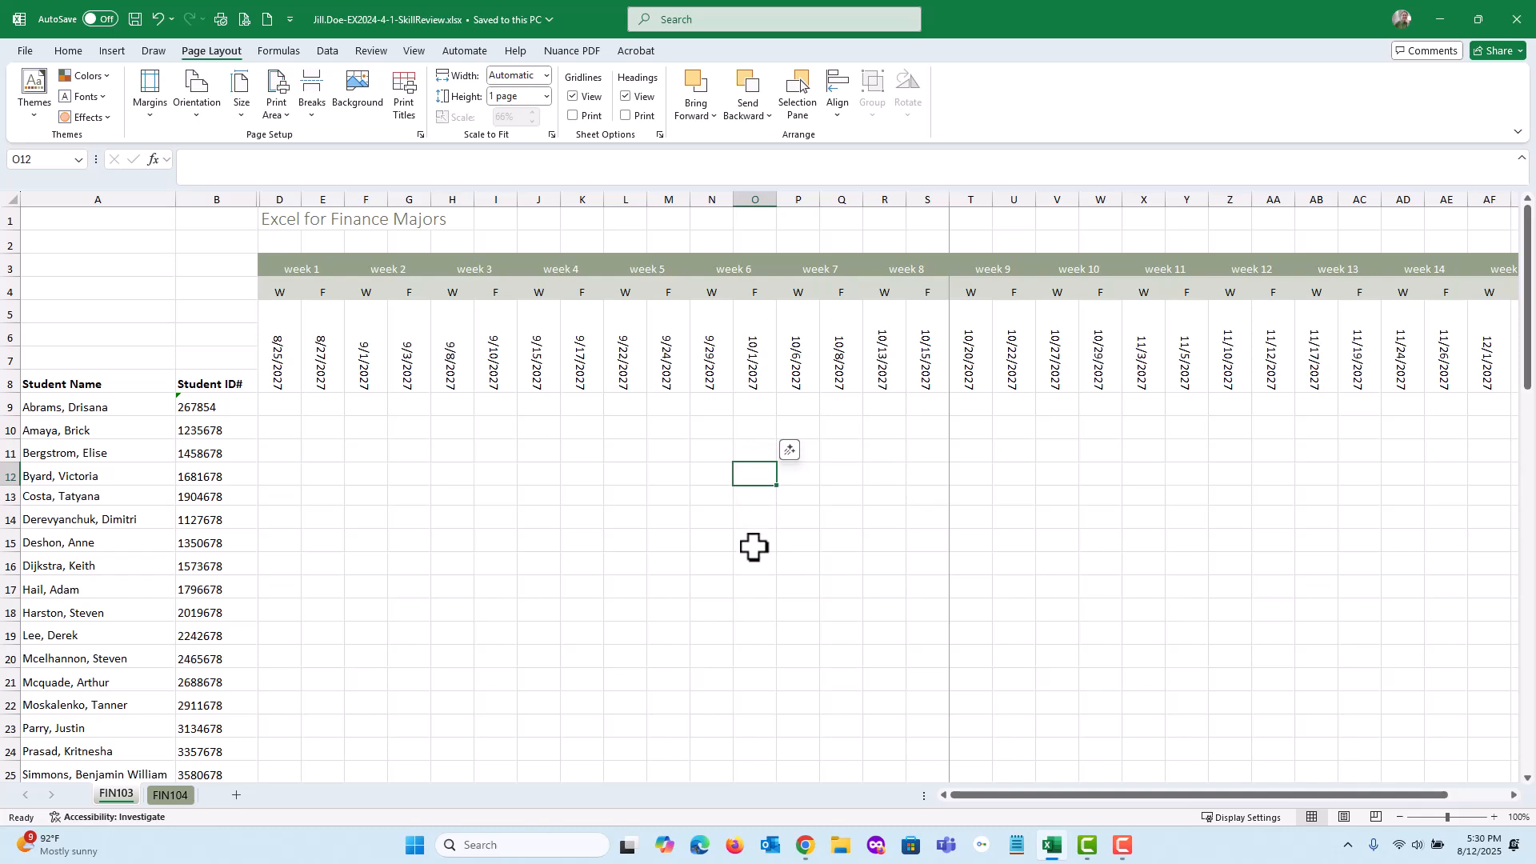
pyautogui.hotkey('ctrl', 'Home')
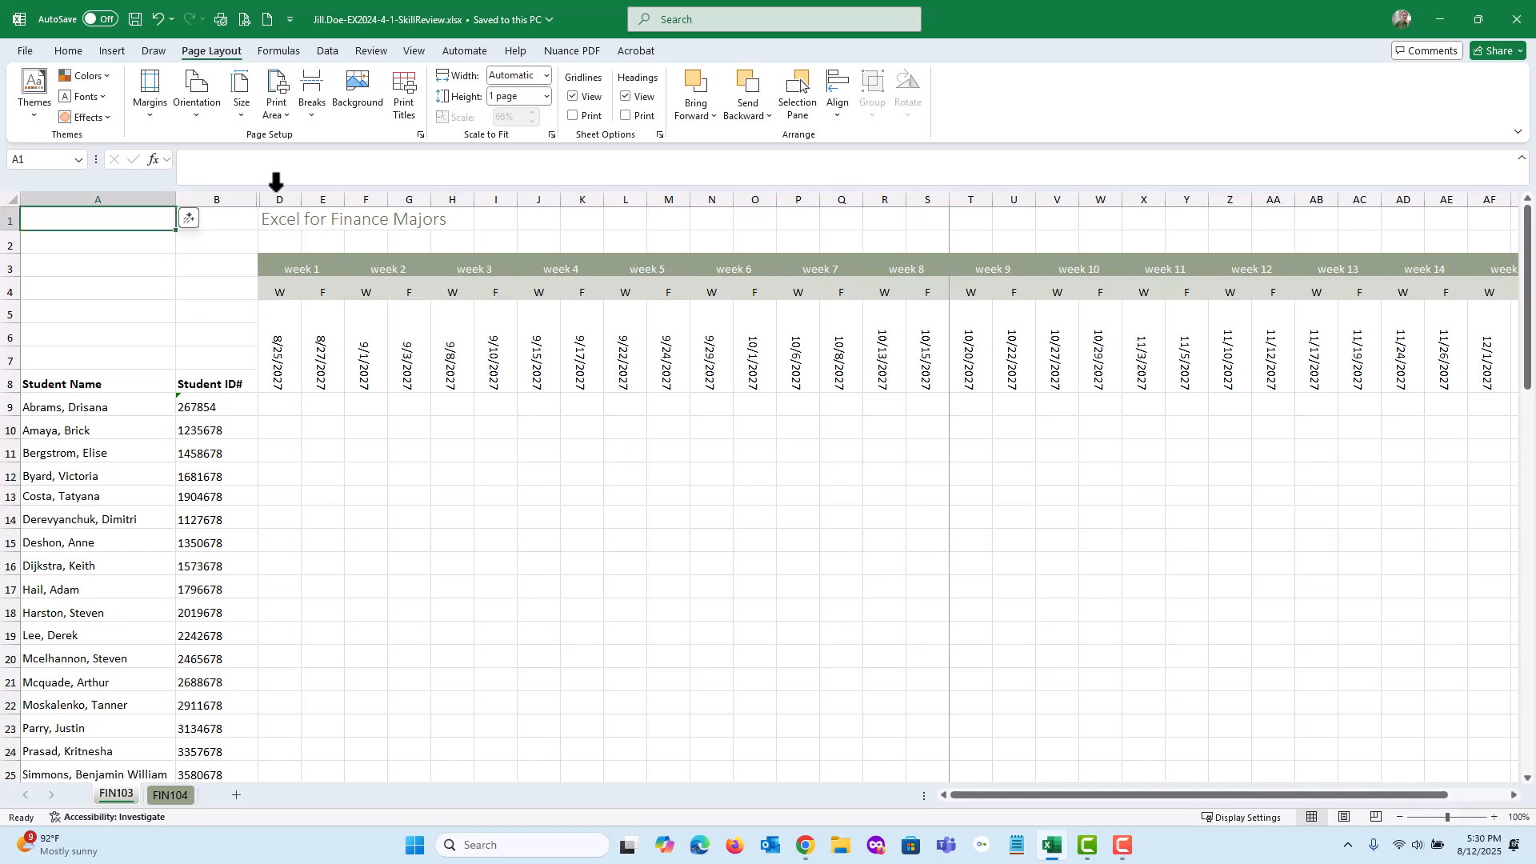
pyautogui.click(136, 19)
pyautogui.click(1517, 19)
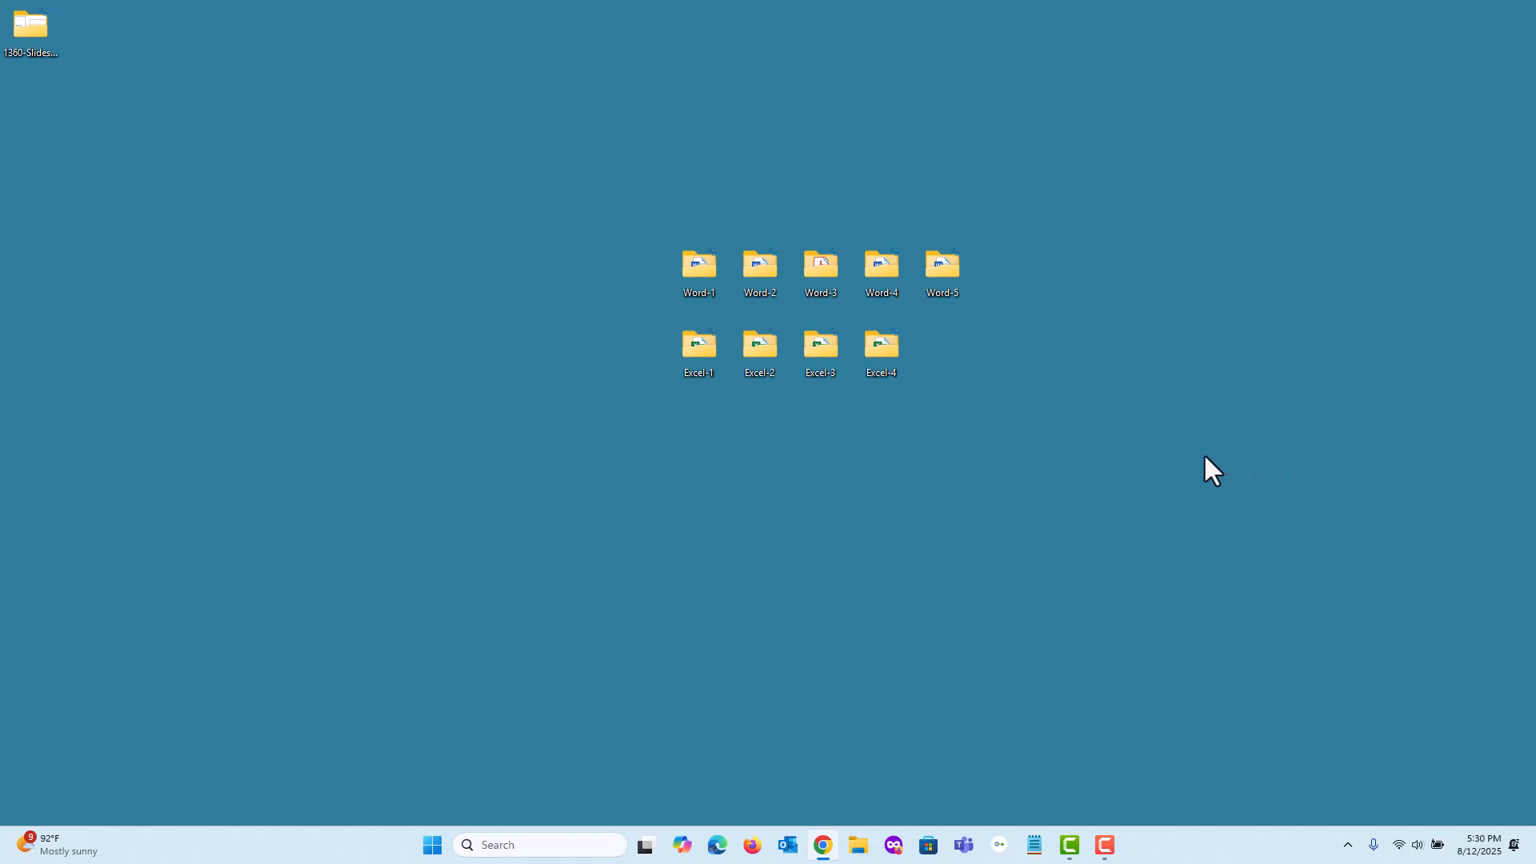
# Open the Excel-4 folder from the desktop, and bring the assignment page beside it, returning to the top of the page
pyautogui.doubleClick(883, 355)
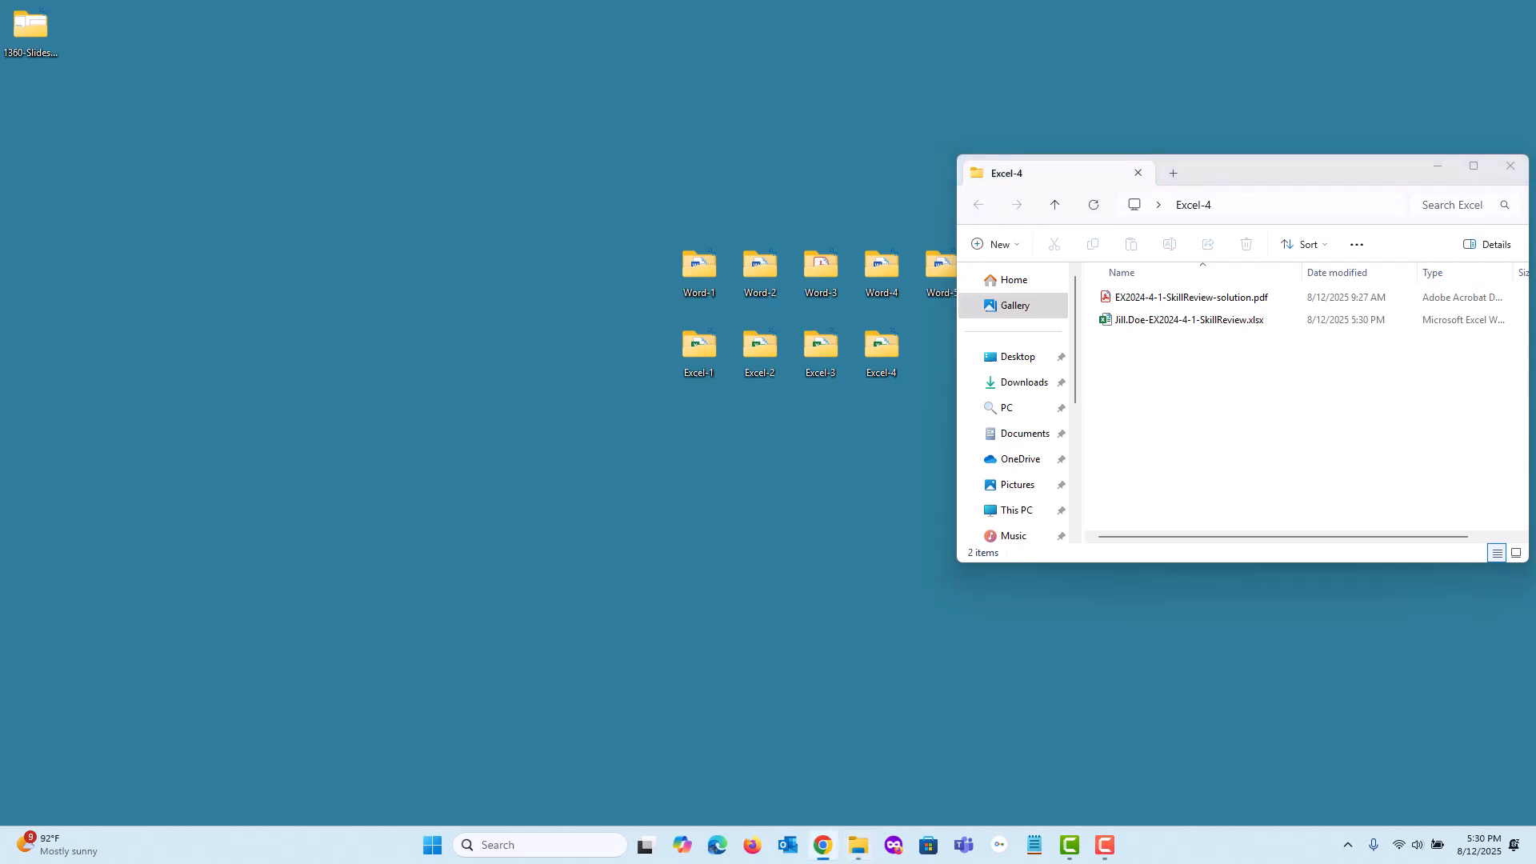
pyautogui.click(822, 845)
pyautogui.moveTo(890, 97); pyautogui.dragTo(488, 63)
pyautogui.hotkey('ctrl', 'Home')
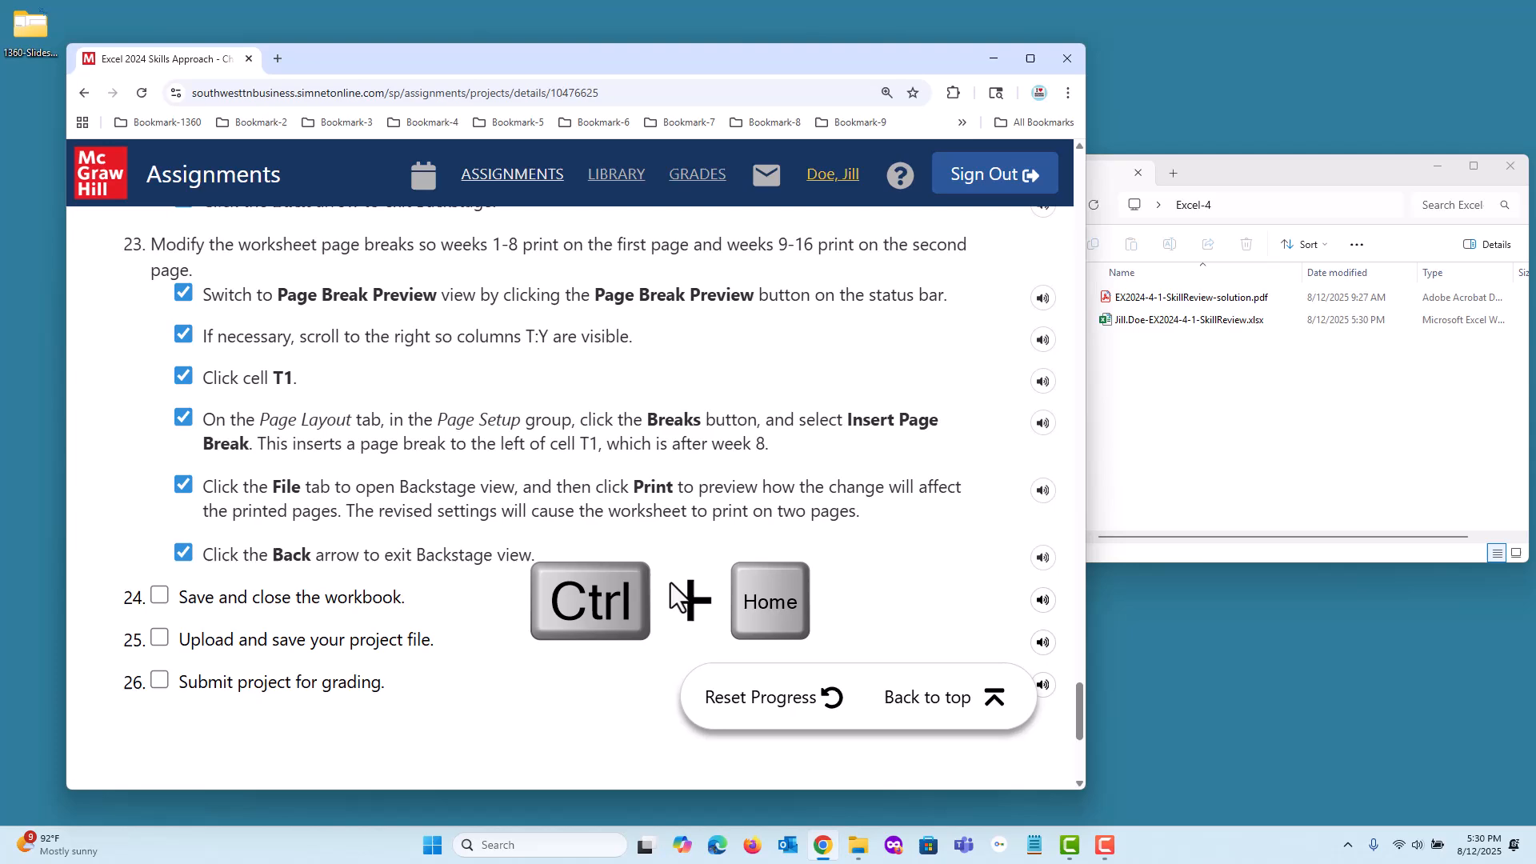
# Upload the completed EX2024-4-1-SkillReview.xlsx workbook from the Excel-4 folder to the assignment's Upload section, and submit it for grading
pyautogui.click(617, 578)
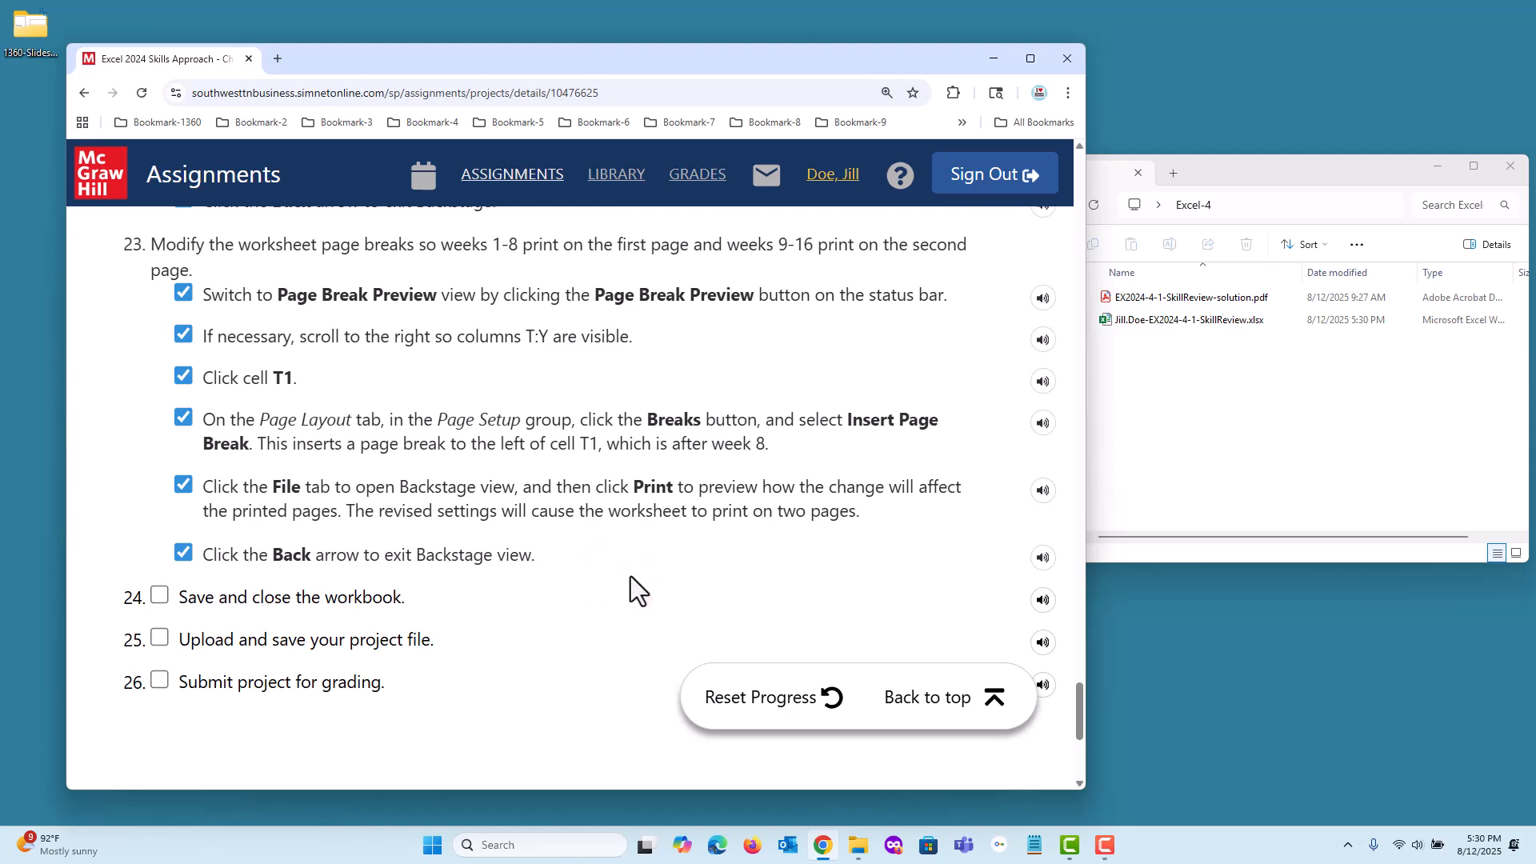
pyautogui.hotkey('ctrl', 'Home')
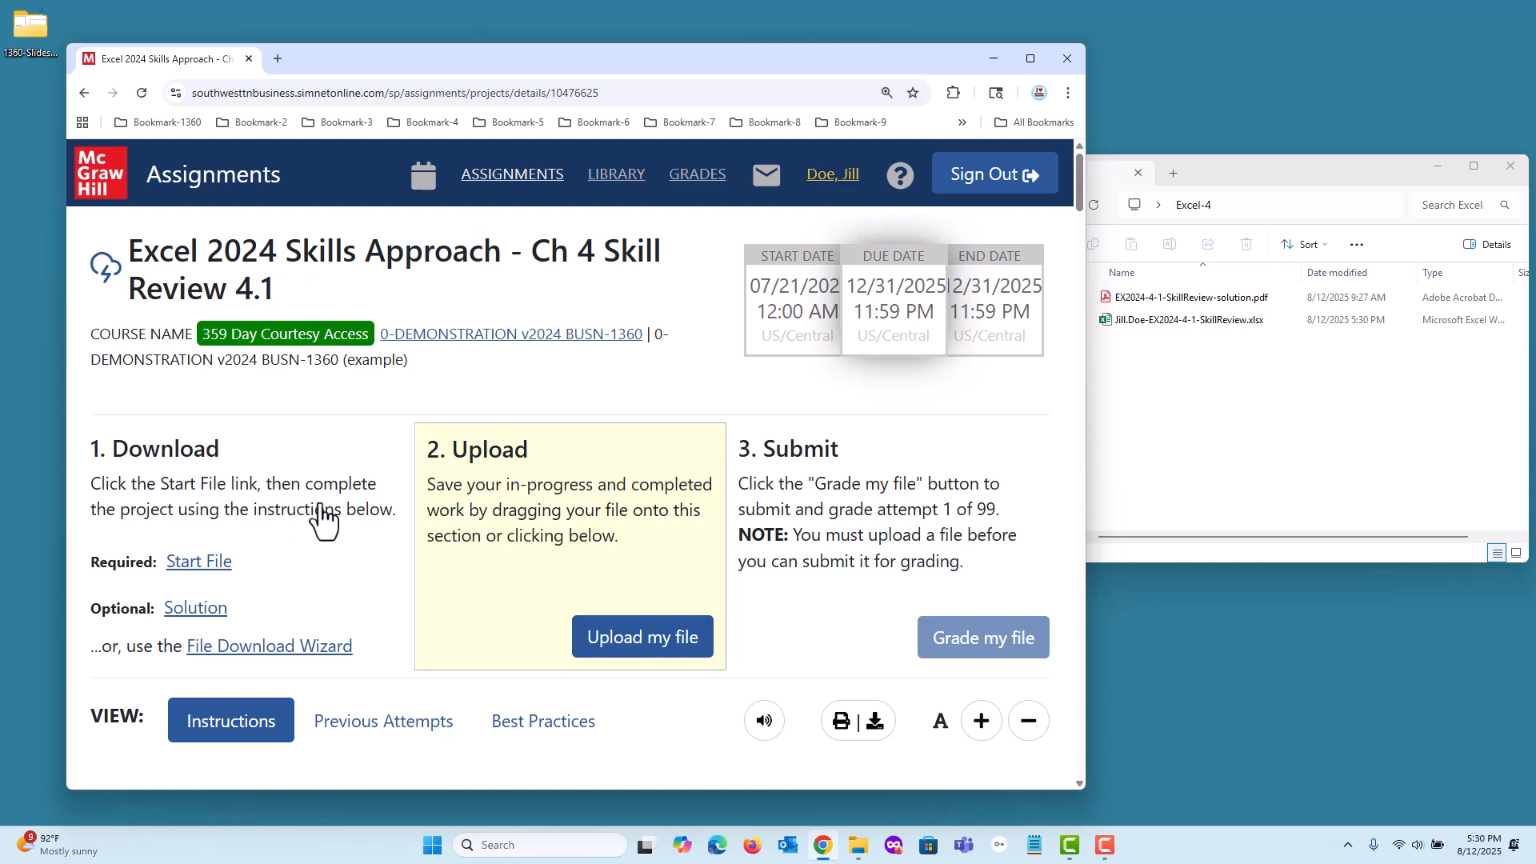
pyautogui.scroll(-1, 324, 520)
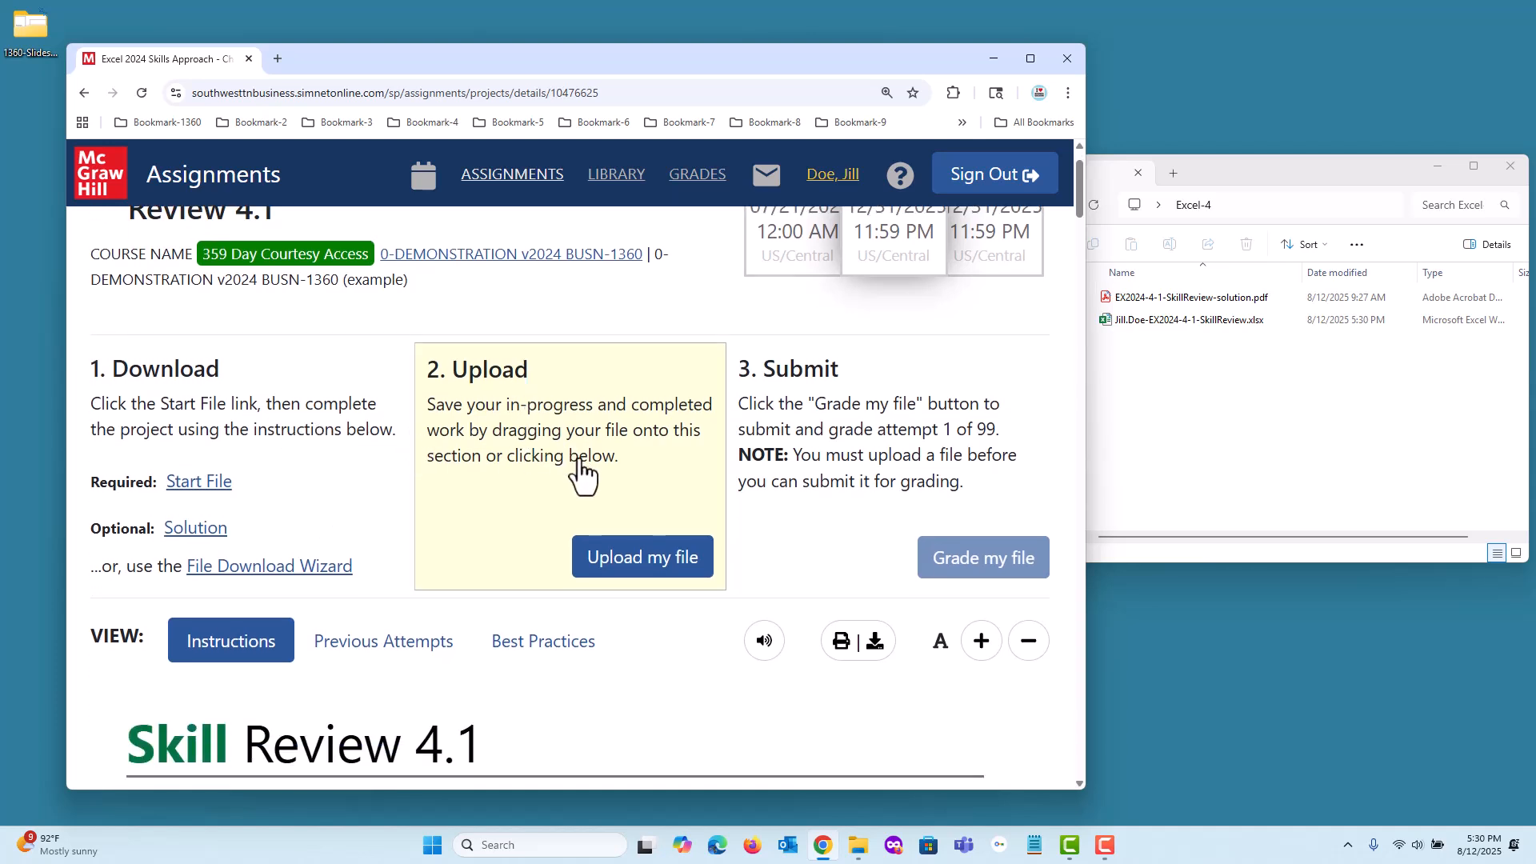
pyautogui.click(617, 567)
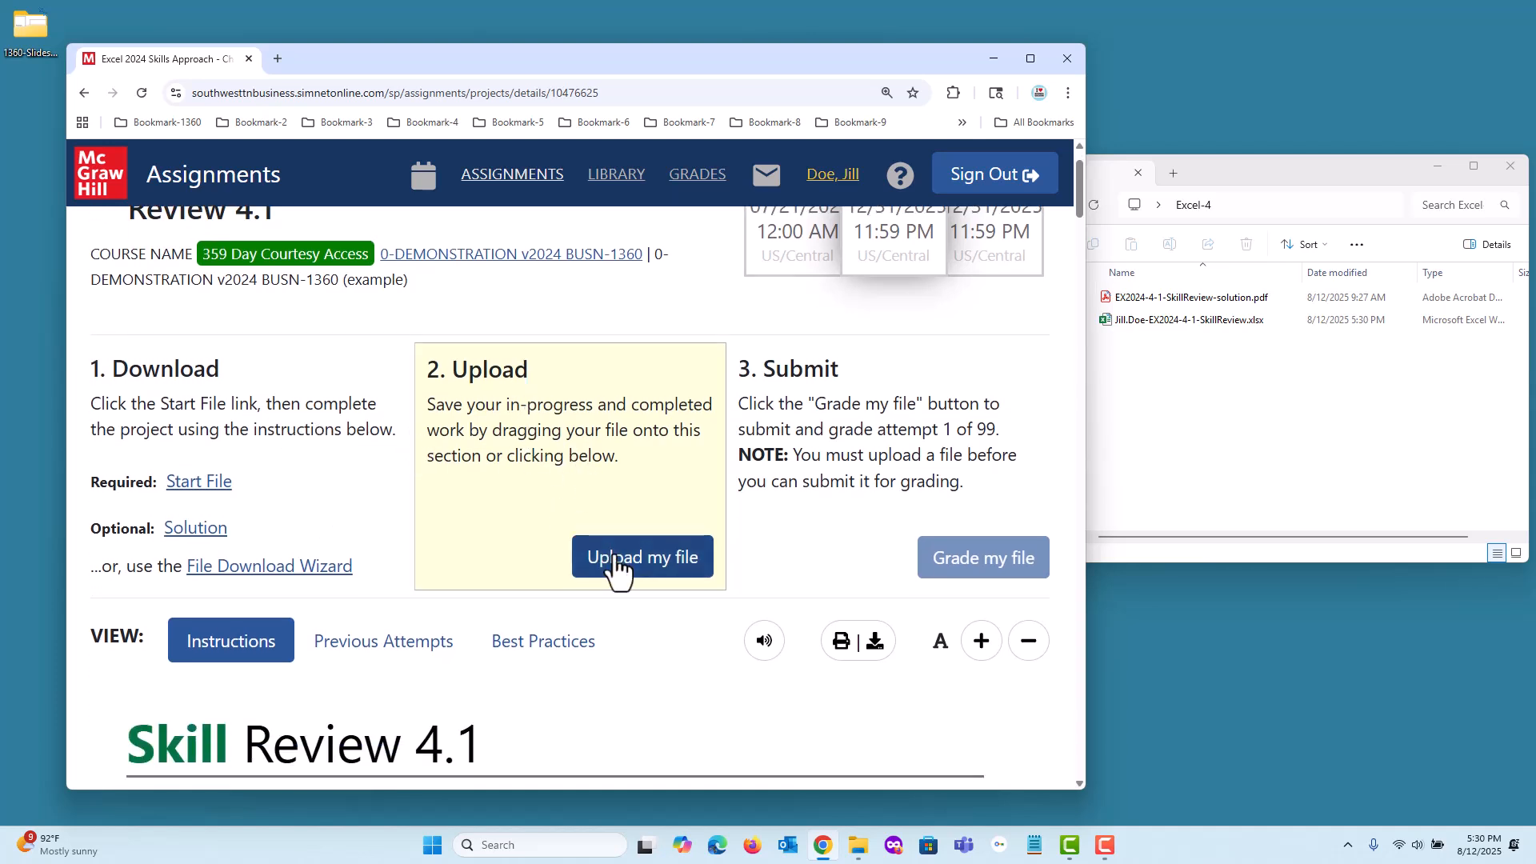
pyautogui.click(1230, 397)
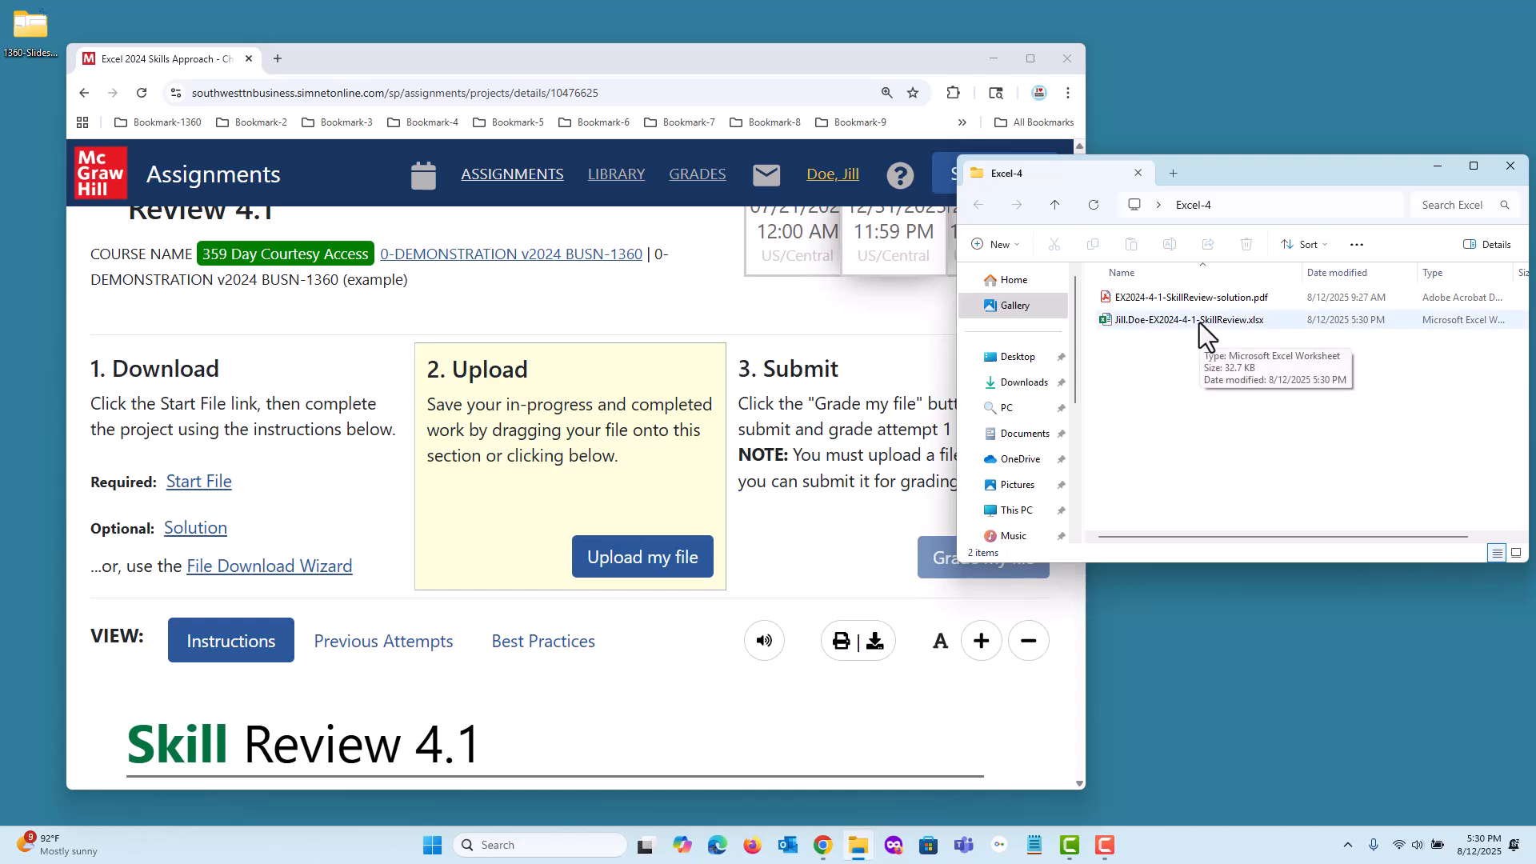
pyautogui.moveTo(1198, 325); pyautogui.dragTo(620, 515)
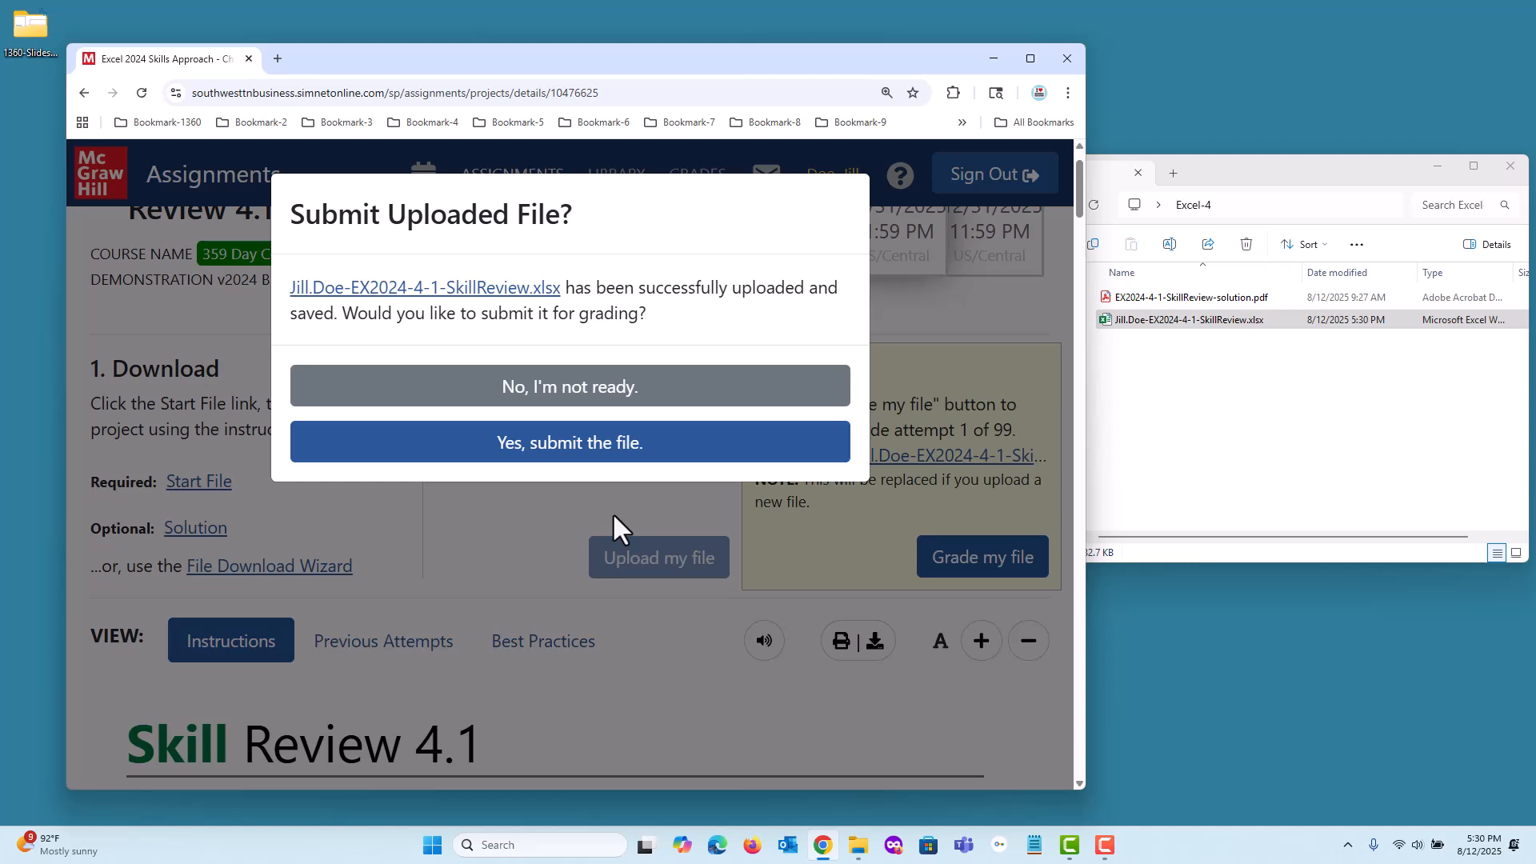
pyautogui.click(559, 448)
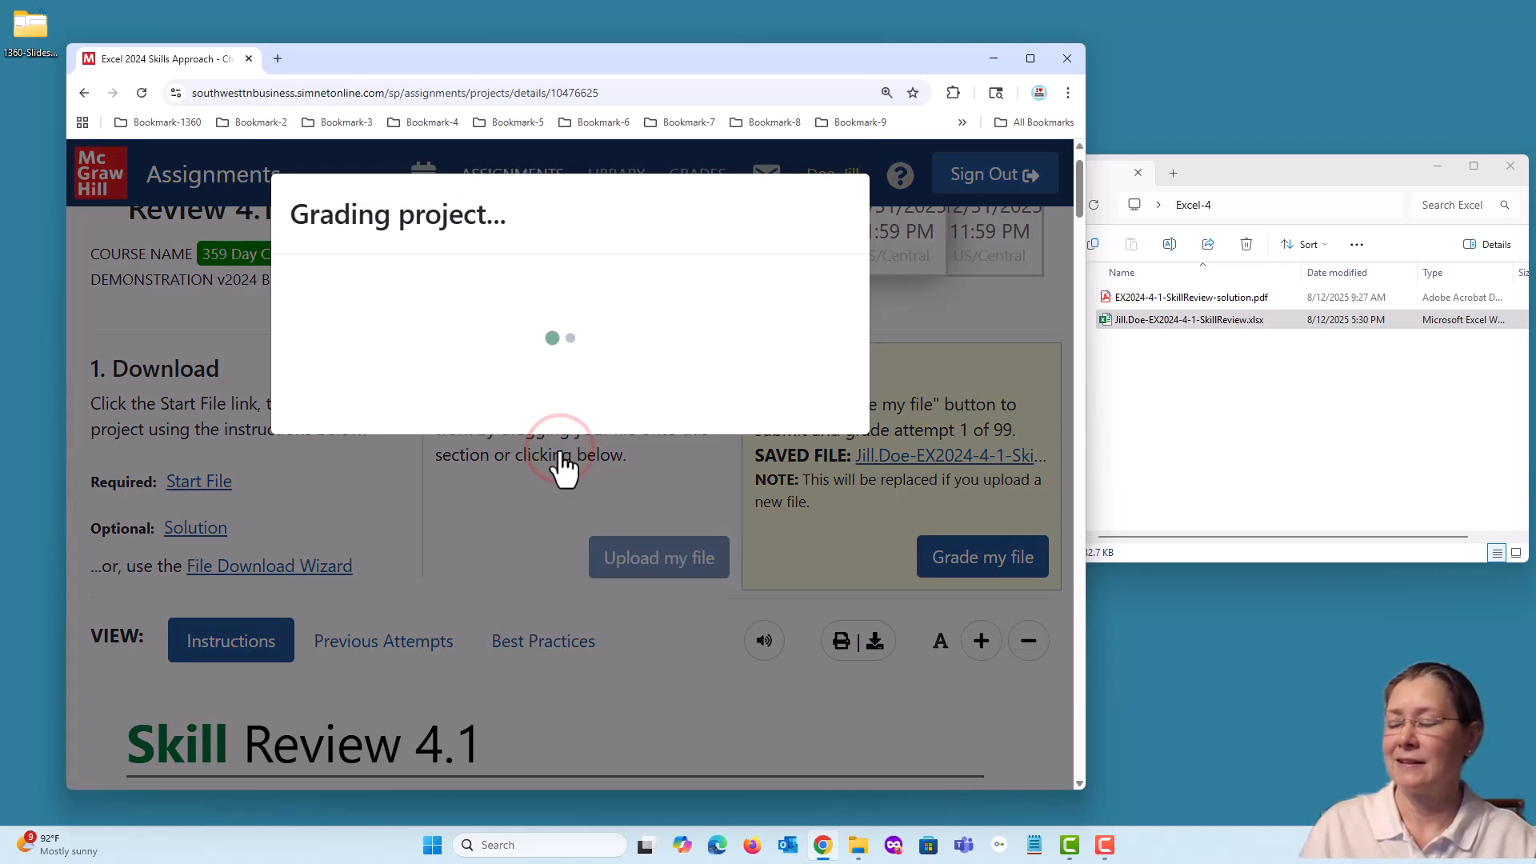